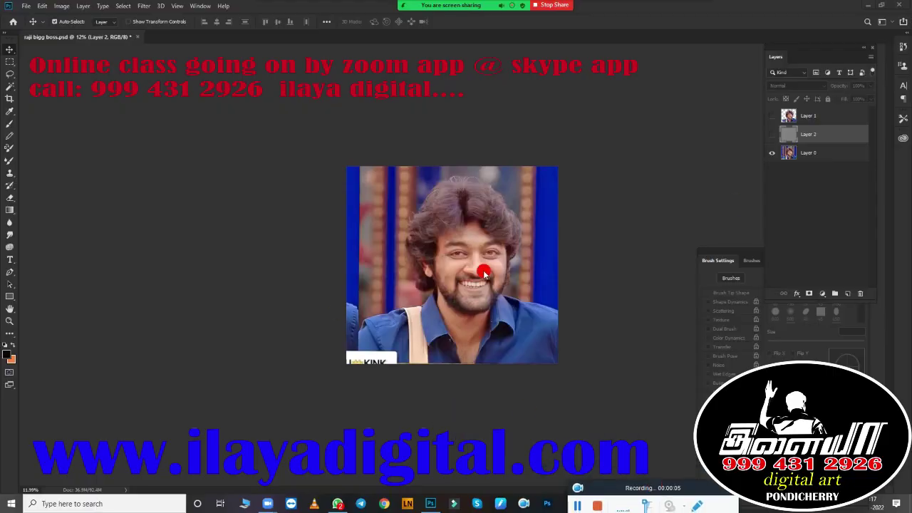
Step: Enlarge the portrait by applying the new Image Size width, height and resolution
scroll(483, 273, "up", 2)
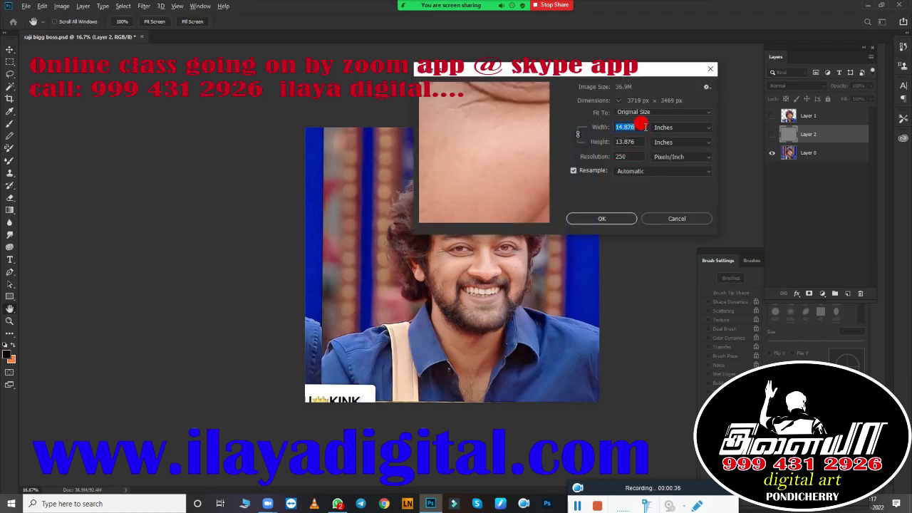
left_click(609, 215)
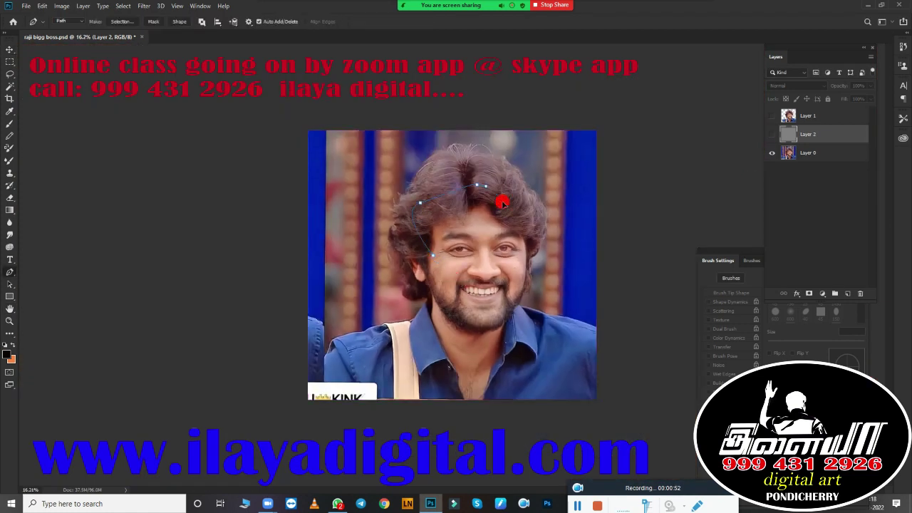
Step: Turn the head outline path into a feathered selection
left_click(122, 21)
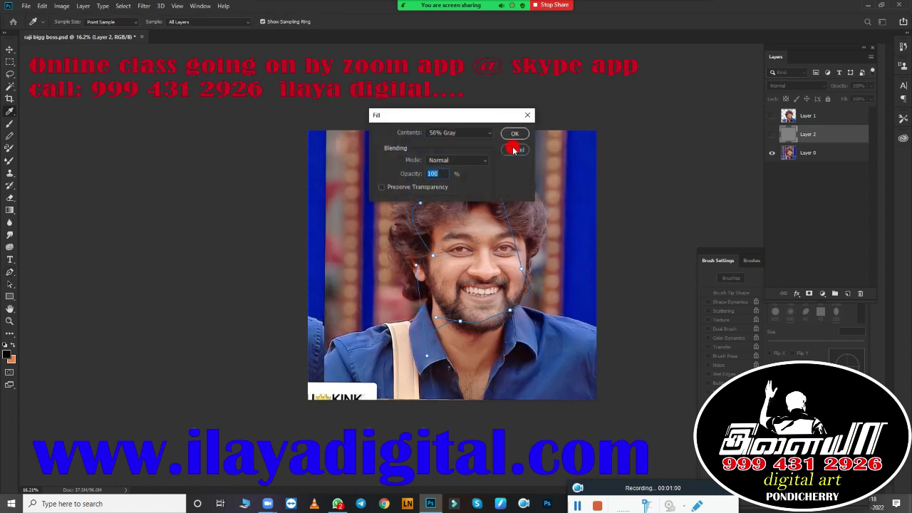
left_click(515, 136)
key("shift+F6")
key("Return")
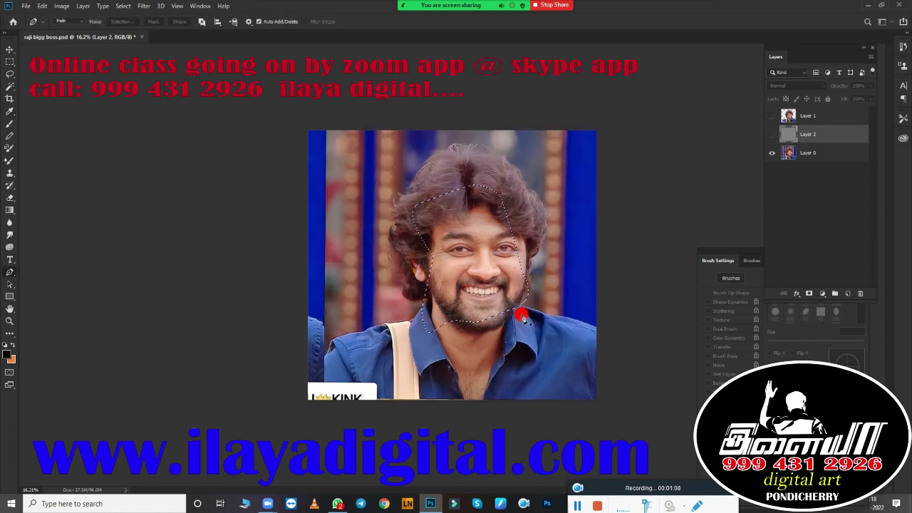
Step: Show the gray background and cut-out face layers, then duplicate the face layer
left_click(799, 116)
left_click(771, 134)
left_click(771, 116)
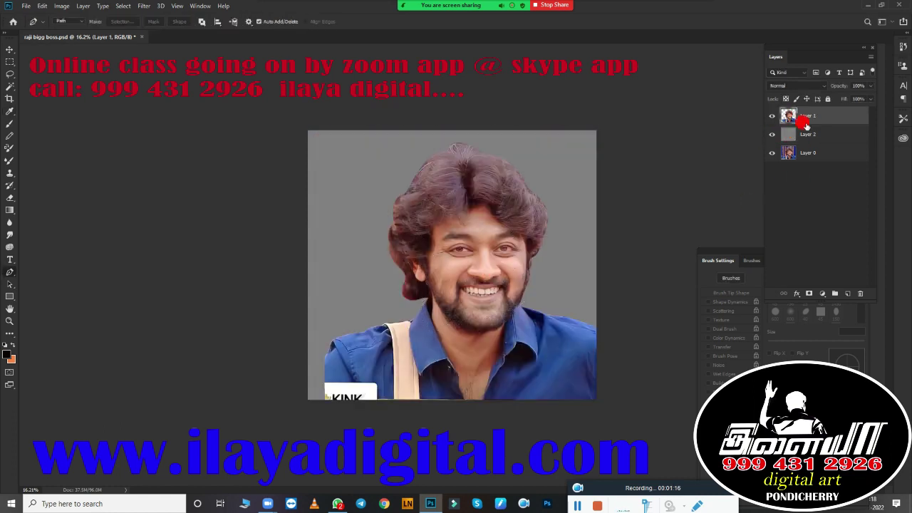
key("ctrl+j")
Step: Try a Brightness/Contrast adjustment on Layer 1 copy, then discard the trial settings
key("ctrl+0")
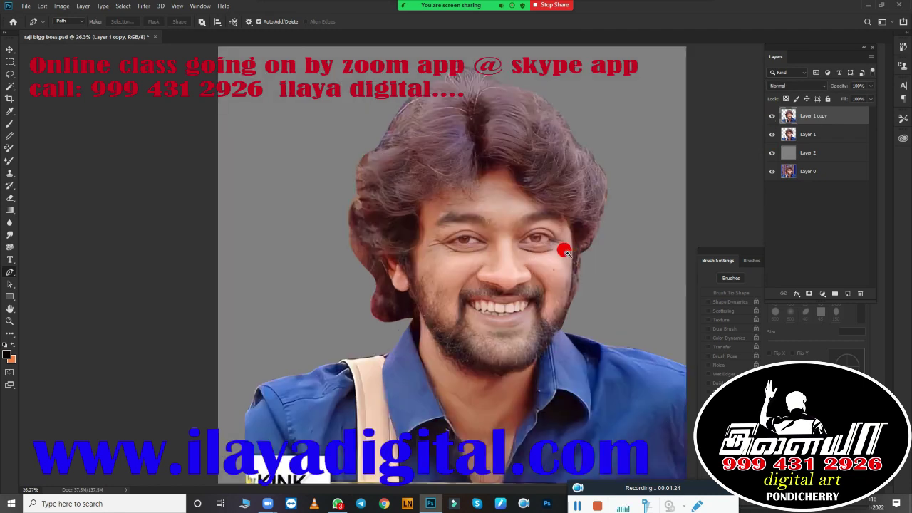
scroll(564, 251, "down", 3)
scroll(470, 206, "up", 3)
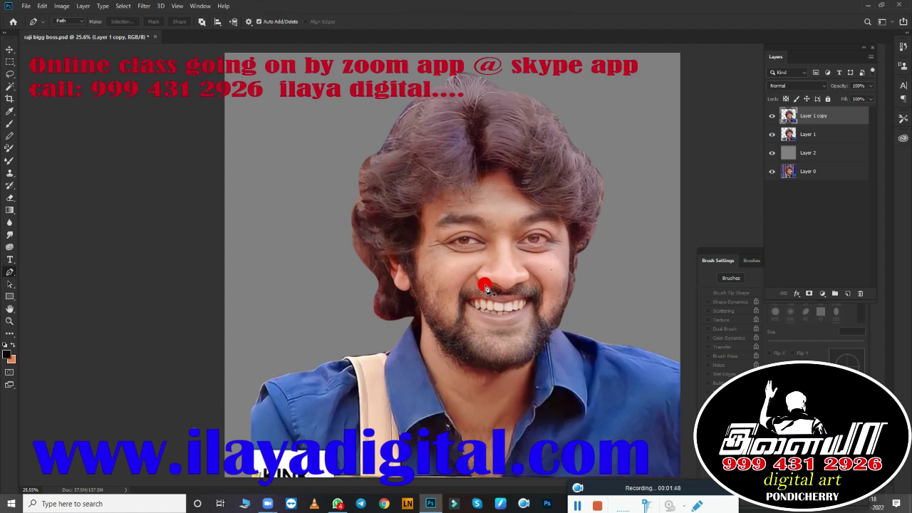
key("alt+i")
key("a")
key("c")
left_click_drag(562, 311, 316, 262)
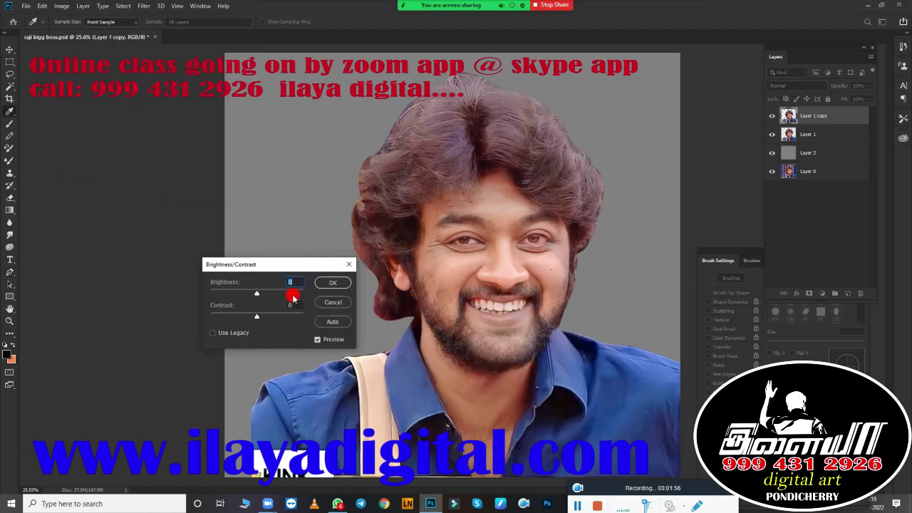
left_click_drag(262, 296, 257, 292)
mouse_move(310, 270)
left_mouse_down()
mouse_move(693, 76)
mouse_move(622, 102)
mouse_move(638, 103)
mouse_move(662, 126)
mouse_move(651, 130)
mouse_move(663, 126)
left_mouse_up()
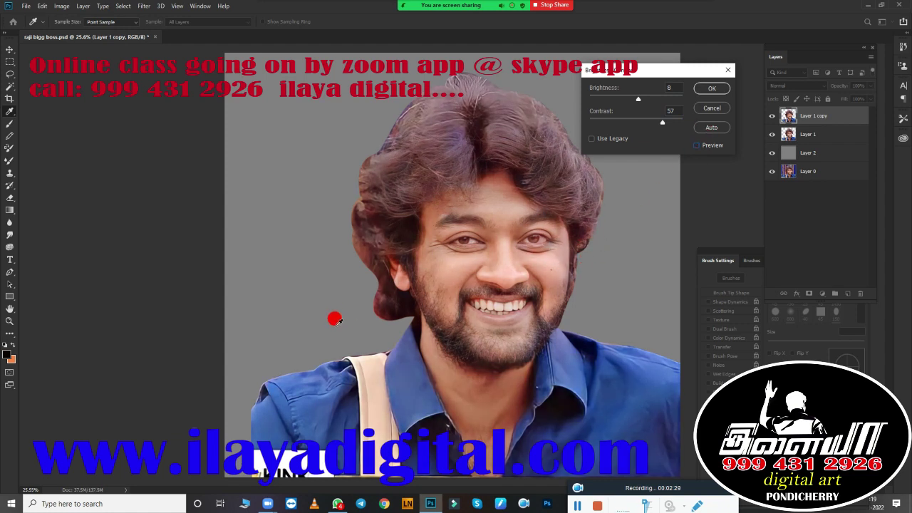
left_click(698, 118)
Step: Reopen Brightness/Contrast and raise the contrast of the face layer
key("alt+i")
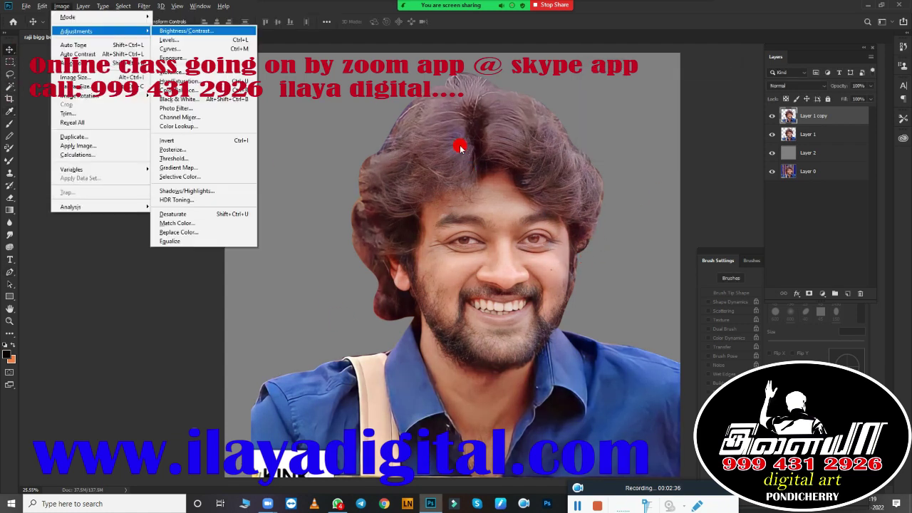
key("a")
key("c")
scroll(567, 253, "down", 2)
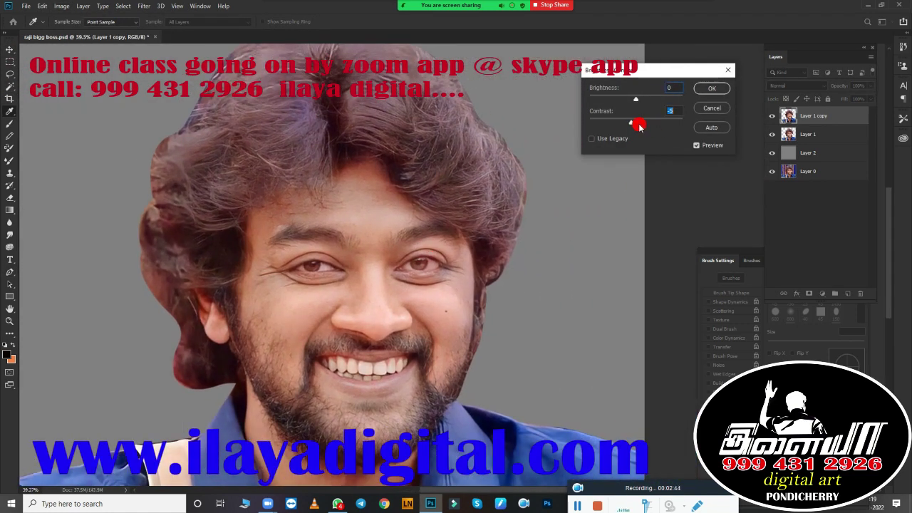
mouse_move(636, 124)
left_mouse_down()
mouse_move(662, 127)
mouse_move(646, 126)
left_mouse_up()
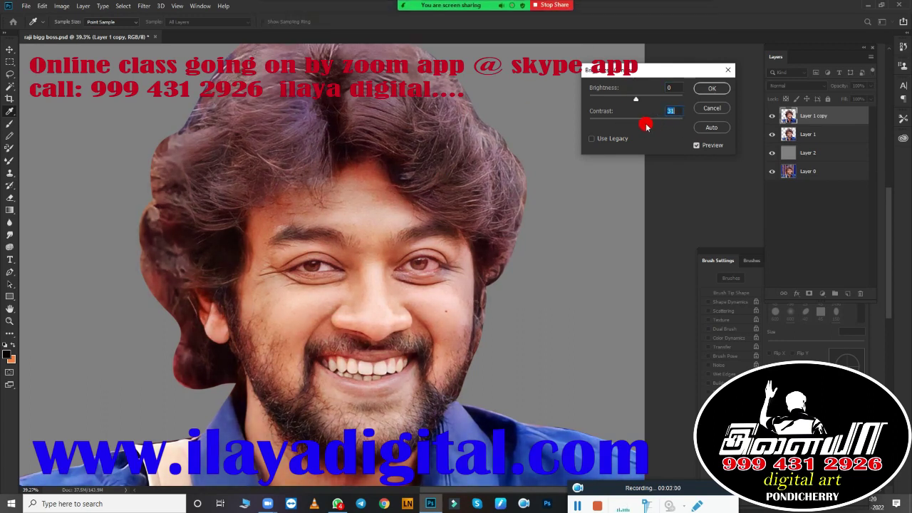
Step: Apply the contrast boost and toggle the face layer to compare before and after
left_click(712, 88)
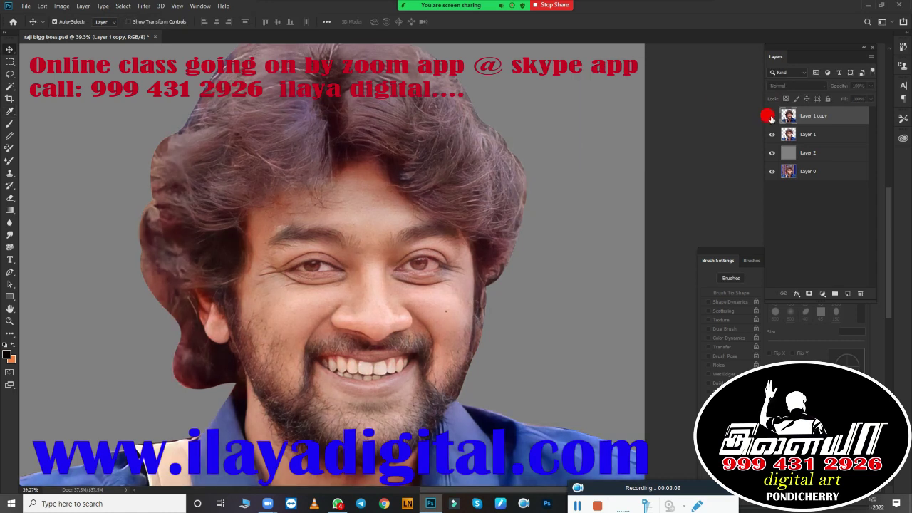
left_click(771, 115)
left_click(61, 5)
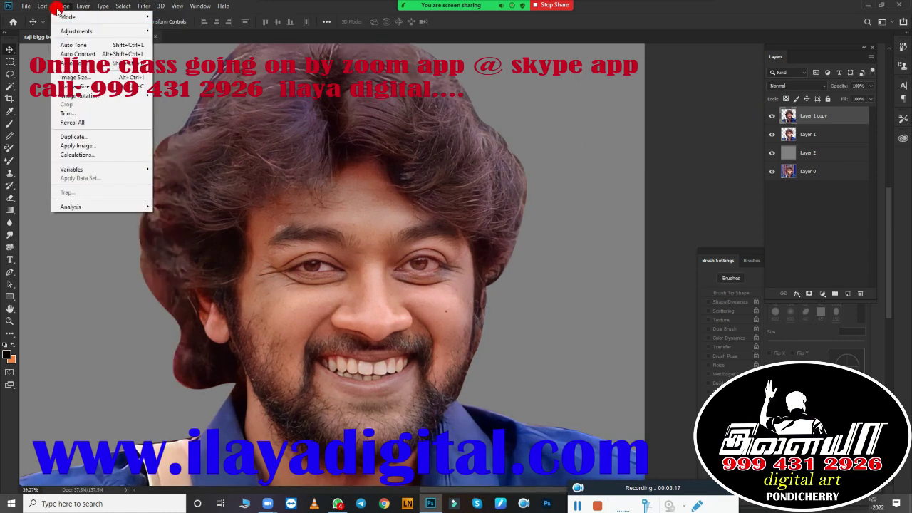
Step: Apply Shadows/Highlights to the face layer with a reduced shadow amount
left_click(204, 177)
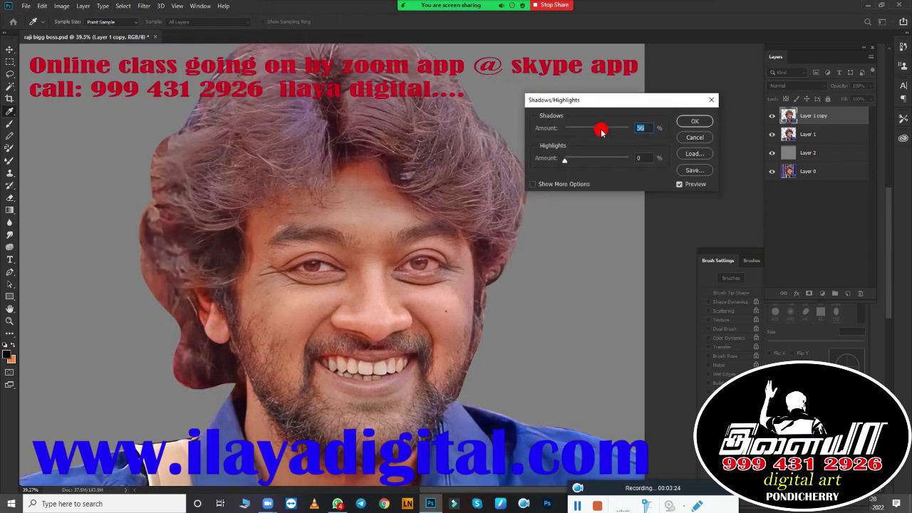
mouse_move(601, 127)
left_mouse_down()
mouse_move(560, 134)
mouse_move(580, 156)
mouse_move(605, 156)
left_mouse_up()
key("Return")
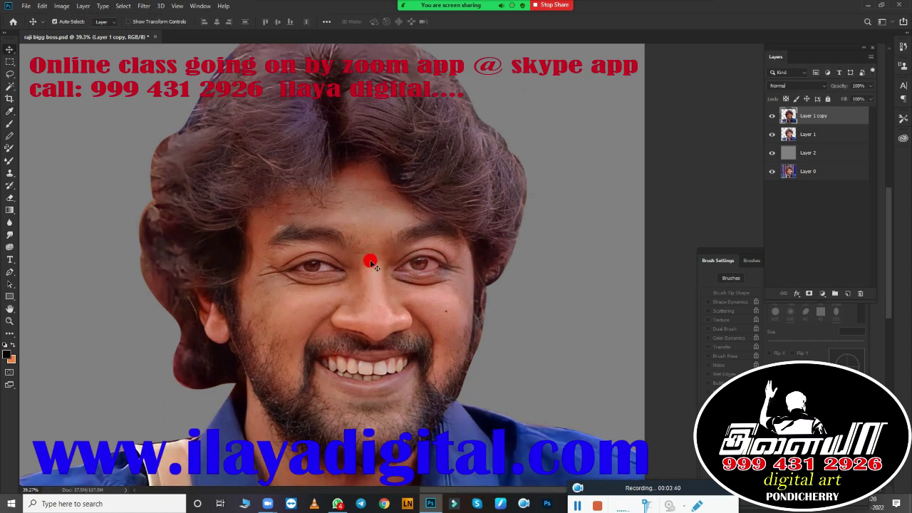
Step: Test a brightened Multiply duplicate of the face, delete it, and start a Curves adjustment
key("ctrl+j")
key("shift+alt+m")
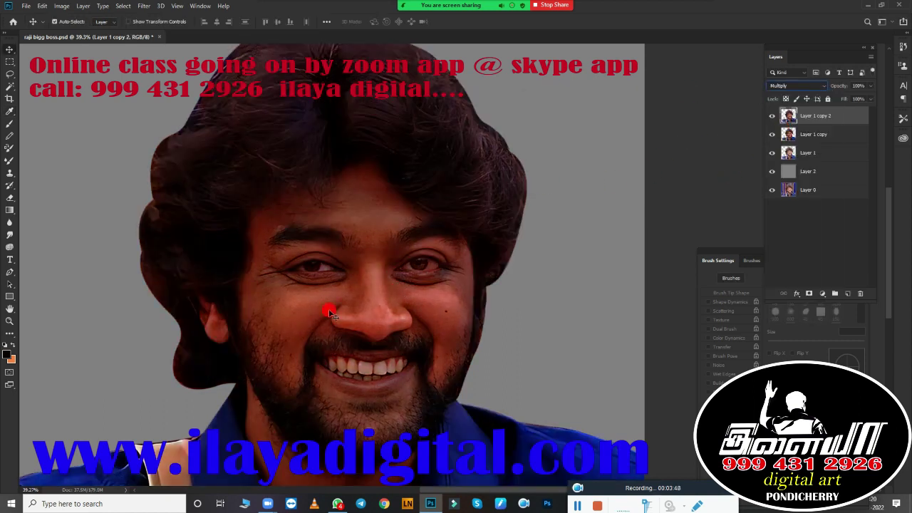
scroll(501, 291, "down", 1)
scroll(460, 285, "up", 5)
scroll(535, 279, "down", 5)
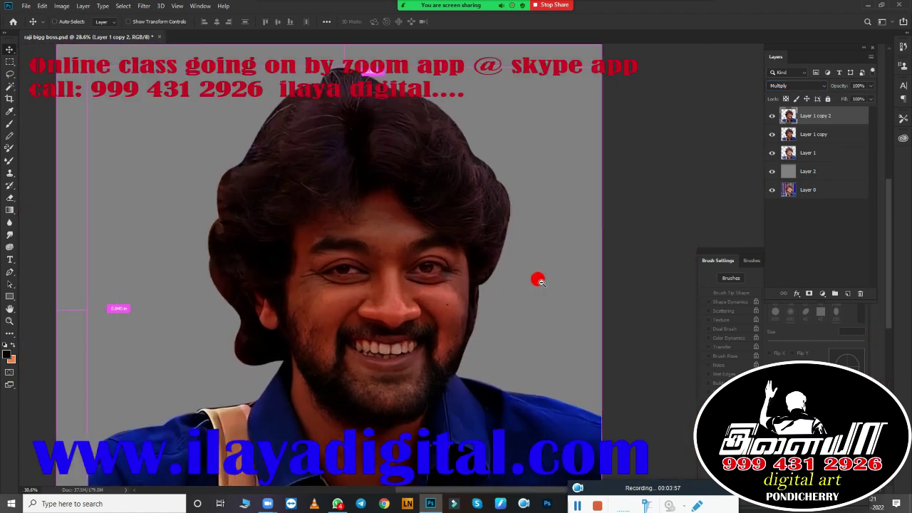
key("alt+i")
key("a")
key("c")
mouse_move(635, 97)
left_mouse_down()
mouse_move(652, 97)
mouse_move(645, 94)
left_mouse_up()
left_click(711, 89)
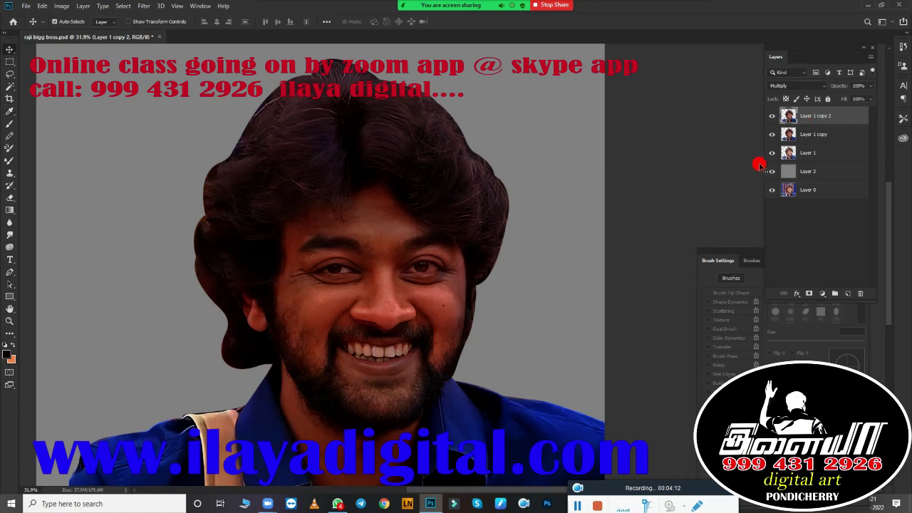
key("Delete")
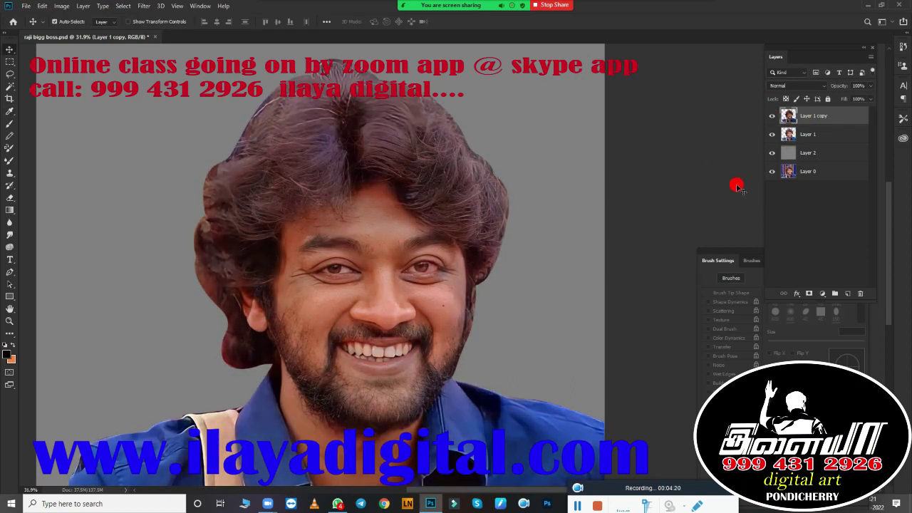
key("ctrl+m")
Step: Apply Curves with the black point moved in and the white point pulled in
left_click_drag(574, 230, 586, 230)
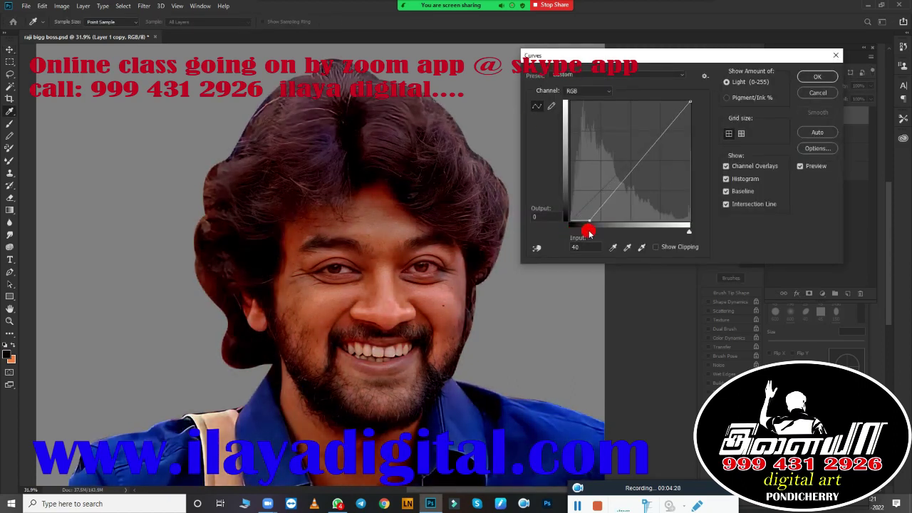
left_click_drag(688, 231, 674, 232)
key("Return")
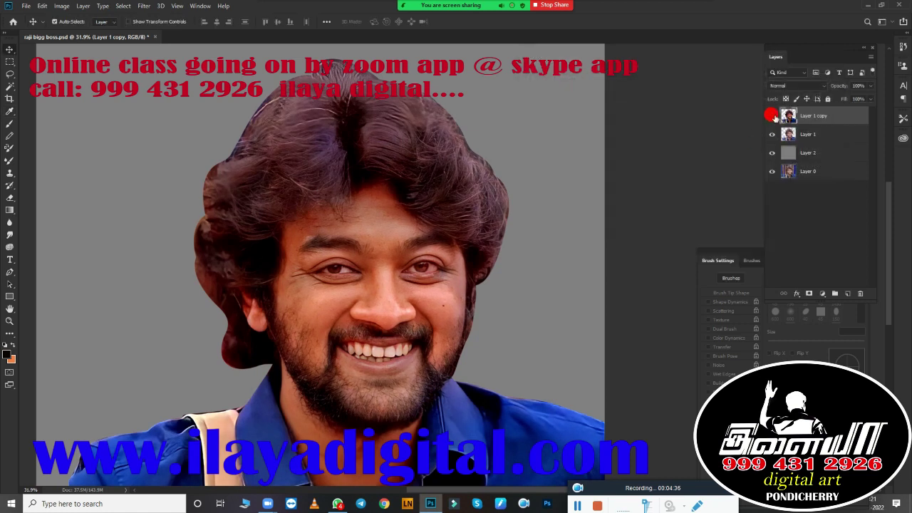
scroll(555, 213, "up", 2)
scroll(555, 213, "down", 2)
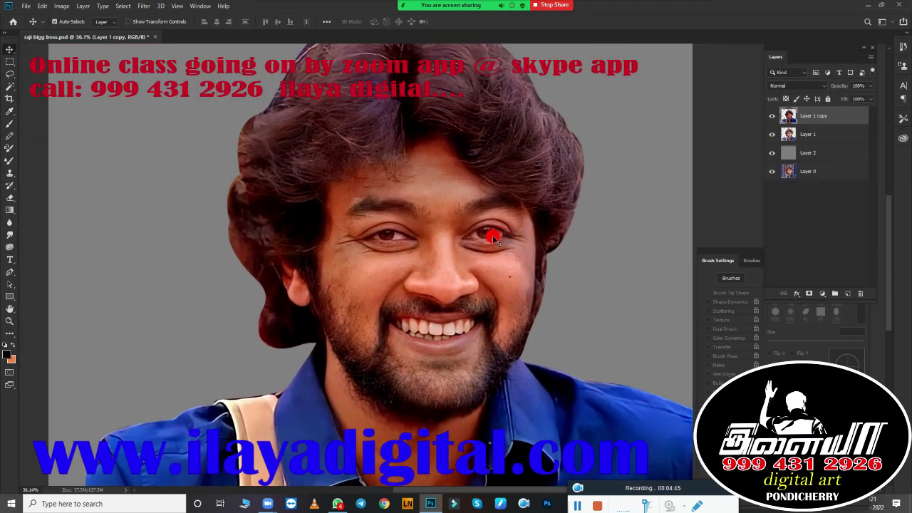
Step: Apply a warmer Color Balance to the Midtones and Highlights
key("ctrl+b")
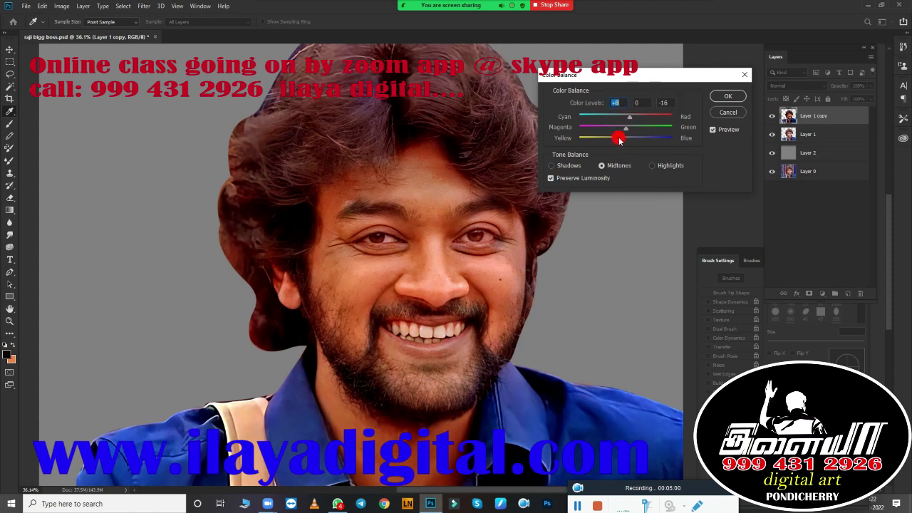
left_click(651, 165)
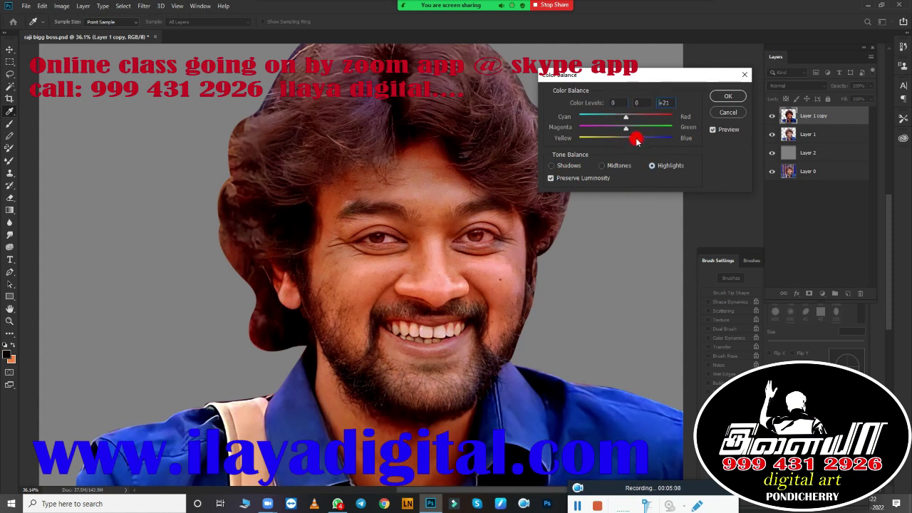
left_click(724, 96)
Step: Set Levels midtones separately for Red, Green and Blue, with Blue at 0.92
key("ctrl+l")
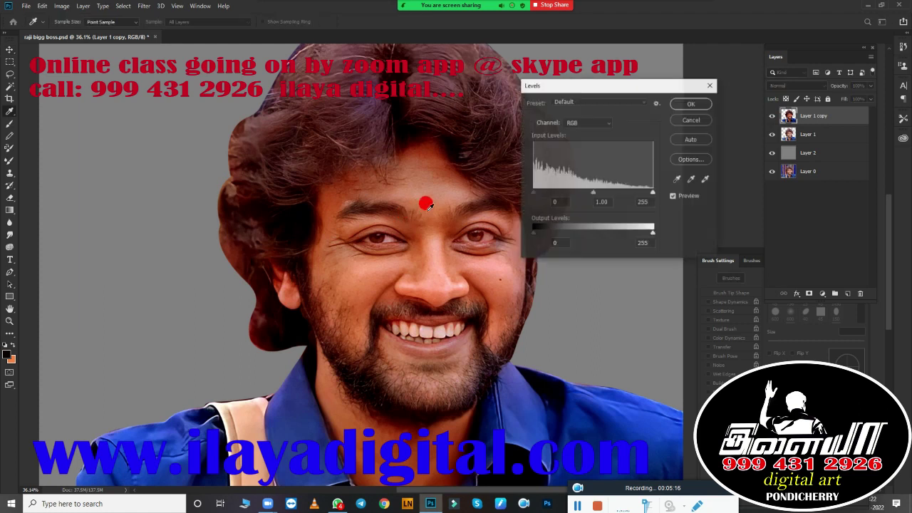
left_click_drag(593, 192, 604, 193)
left_click(588, 122)
key("alt+4")
key("alt+5")
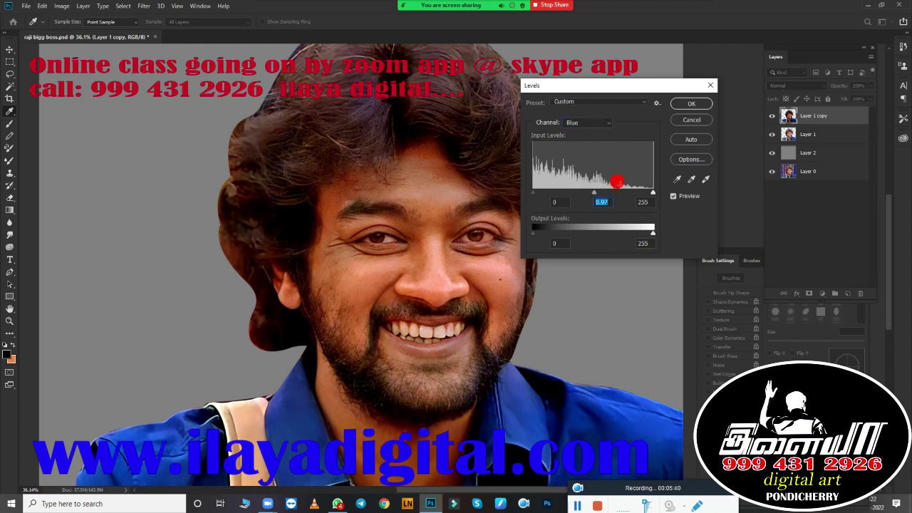
Step: Apply the per-channel Levels adjustment to the face layer
left_click(688, 103)
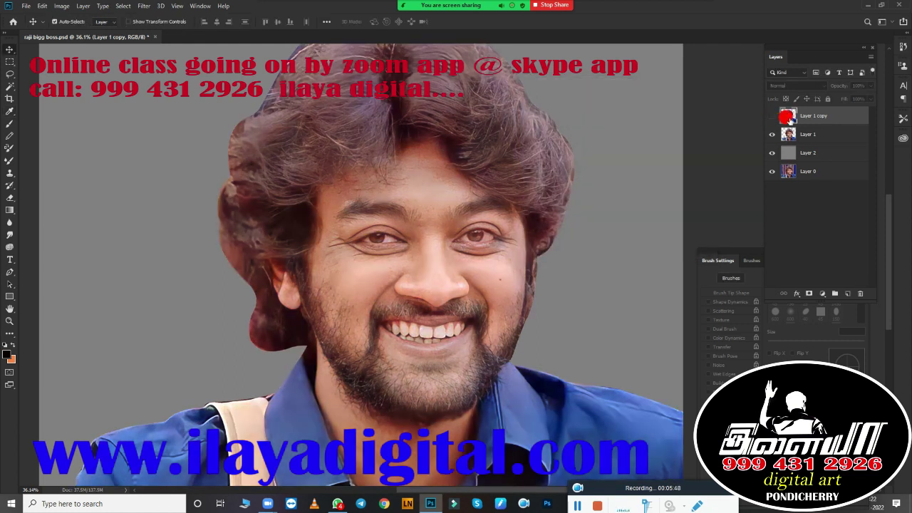
scroll(456, 250, "up", 5)
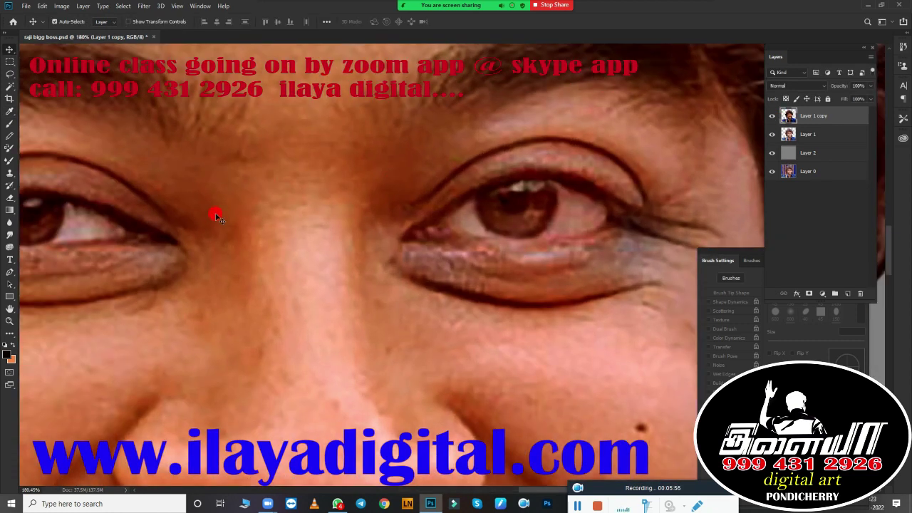
scroll(375, 218, "down", 3)
scroll(442, 249, "down", 3)
scroll(475, 222, "down", 2)
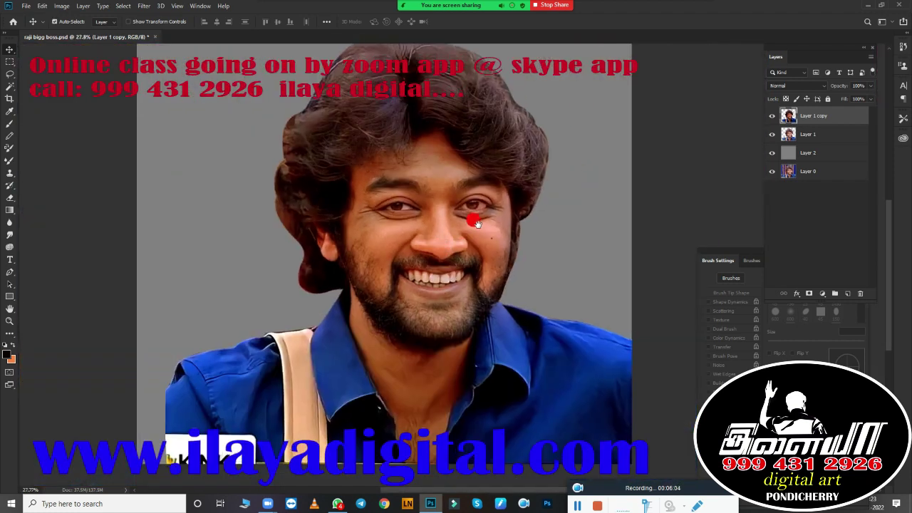
Step: Duplicate Layer 1 copy, hide the original copy, and add an empty layer on top
key("ctrl+j")
left_click(771, 134)
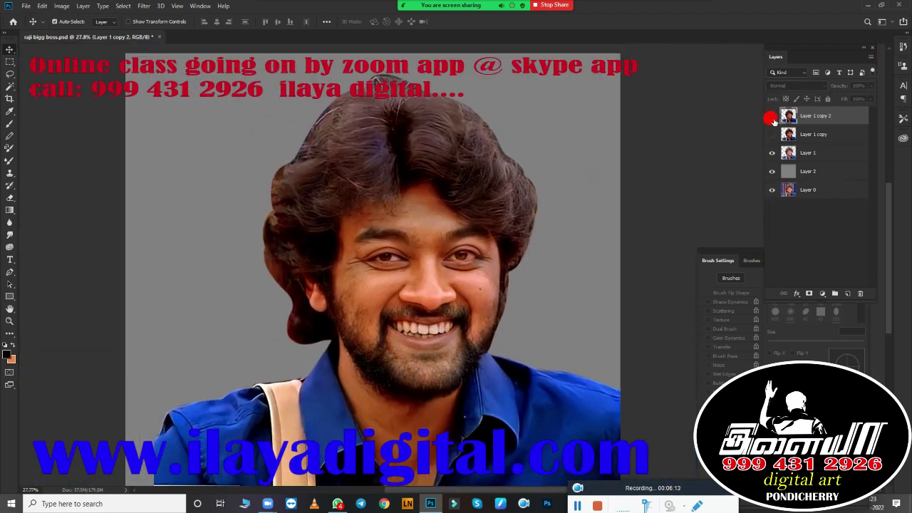
left_click(847, 293)
Step: Switch to the Smudge tool with the first soft brush preset
key("r")
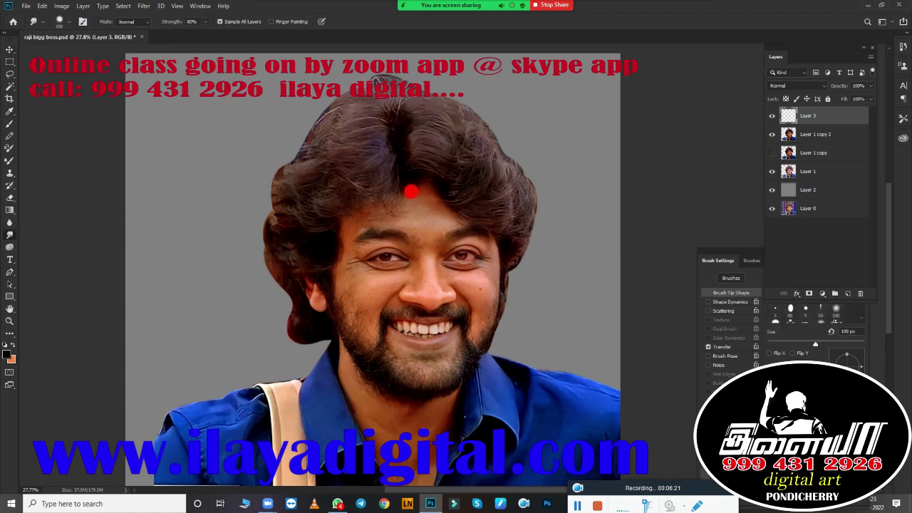
right_click(268, 162)
double_click(283, 253)
Step: Enable the smudge brush's Transfer option with Control set to Pen Pressure
left_click_drag(748, 259, 628, 121)
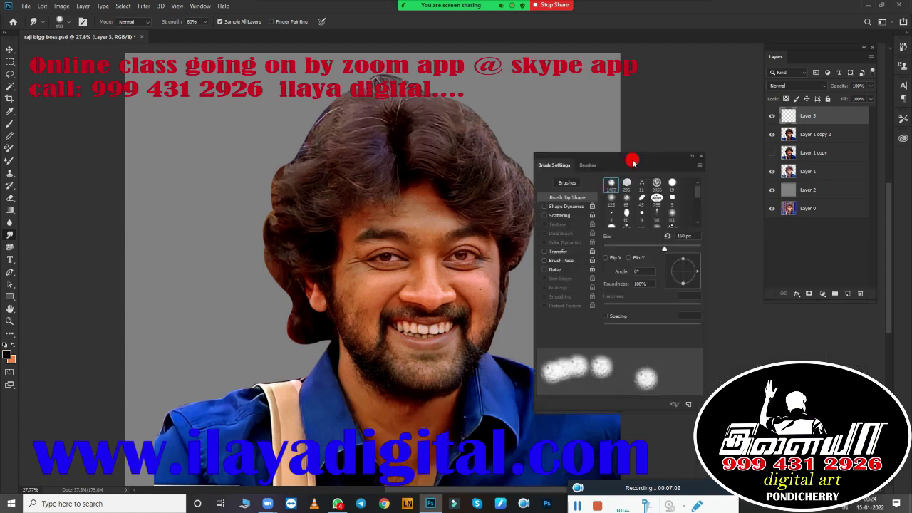
left_click(587, 207)
left_click(715, 203)
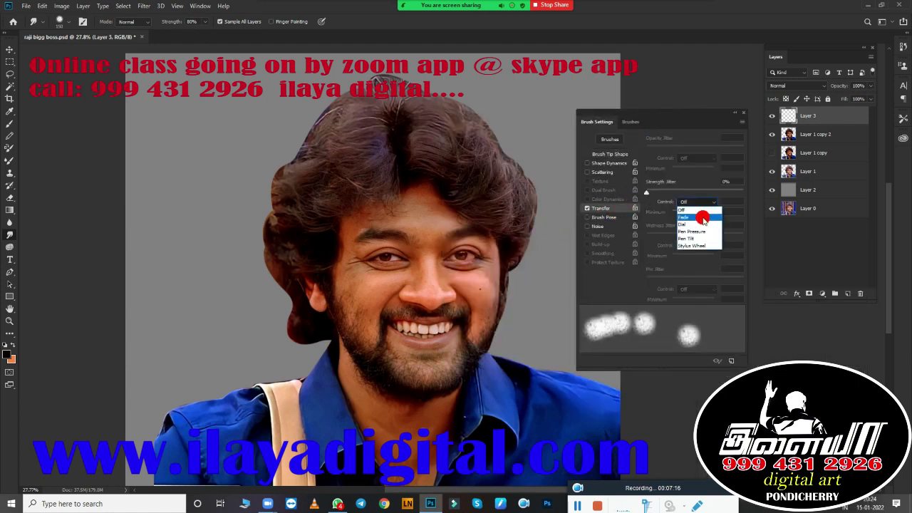
left_click(588, 208)
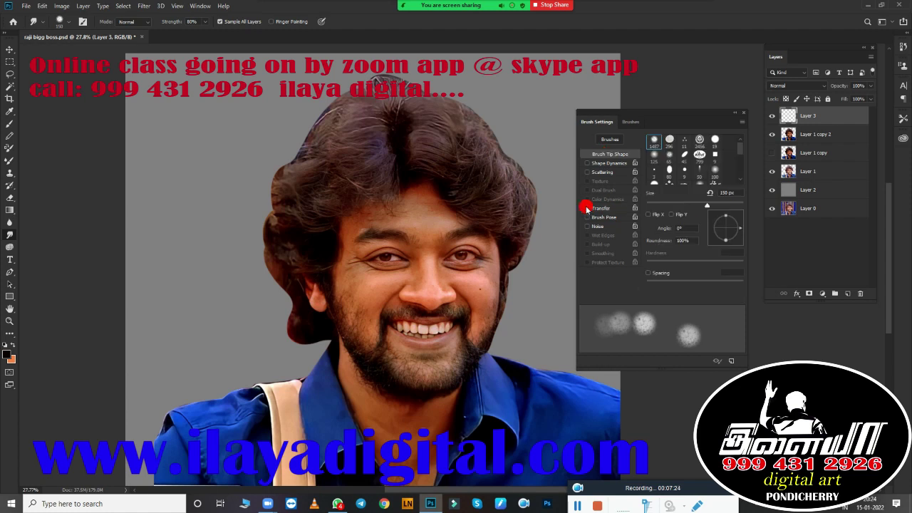
left_click_drag(668, 114, 796, 228)
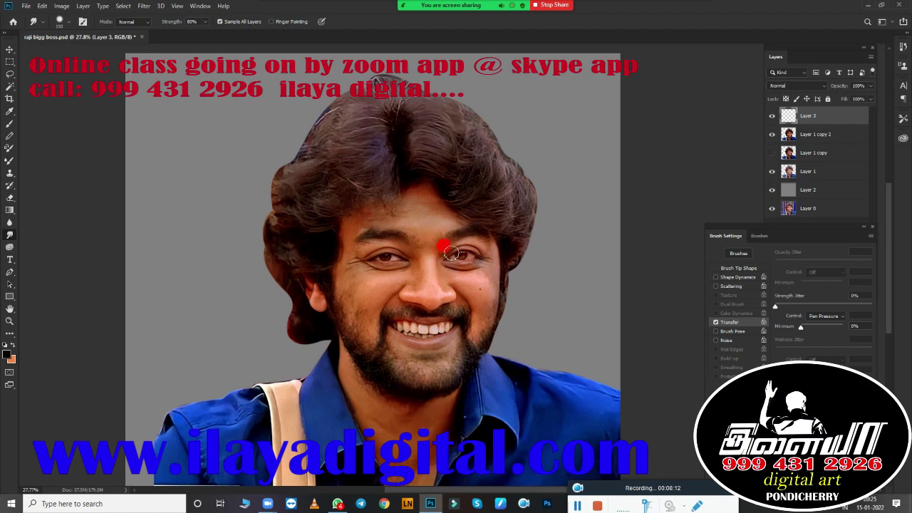
Step: Lasso the lips and teeth on the duplicated portrait layer
scroll(421, 327, "up", 10)
scroll(421, 299, "down", 3)
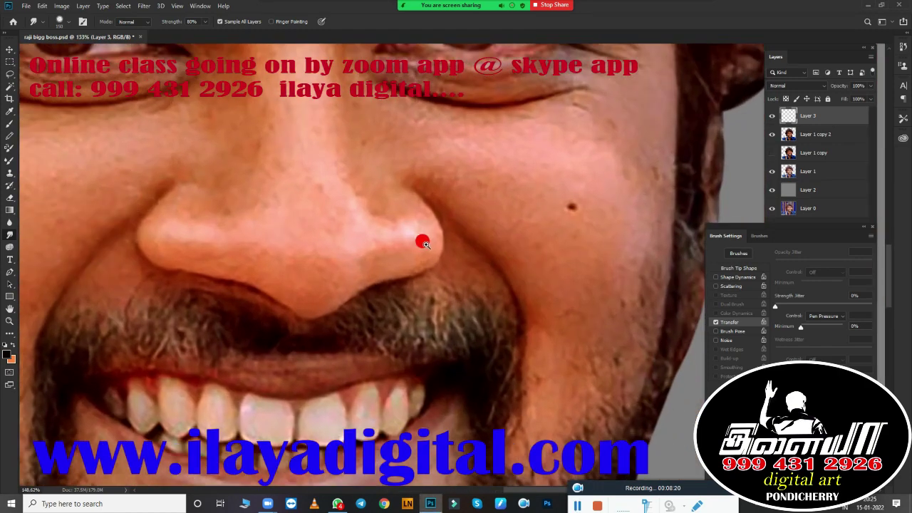
scroll(438, 237, "up", 3)
key("alt+bracketleft")
scroll(407, 290, "up", 3)
key("l")
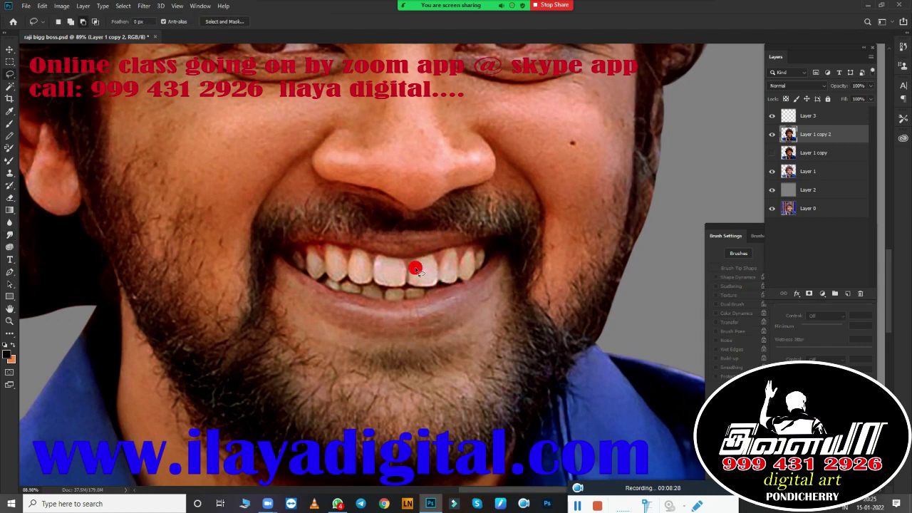
mouse_move(283, 247)
left_mouse_down()
mouse_move(461, 230)
mouse_move(283, 247)
left_mouse_up()
mouse_move(282, 250)
left_mouse_down()
mouse_move(421, 297)
mouse_move(313, 285)
left_mouse_up()
Step: Feather the mouth 2 px, copy it to its own layer, and whiten the teeth with Curves
key("shift+F6")
type("2")
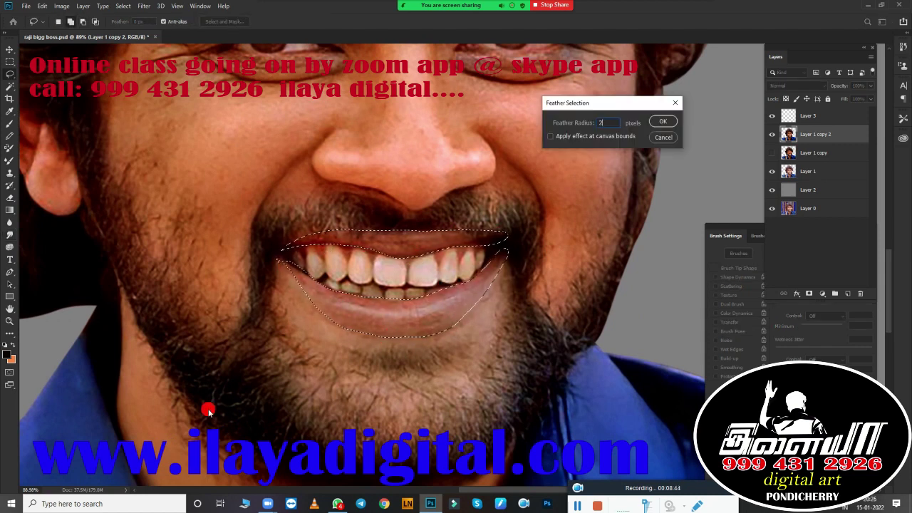
key("Return")
key("ctrl+j")
key("ctrl+m")
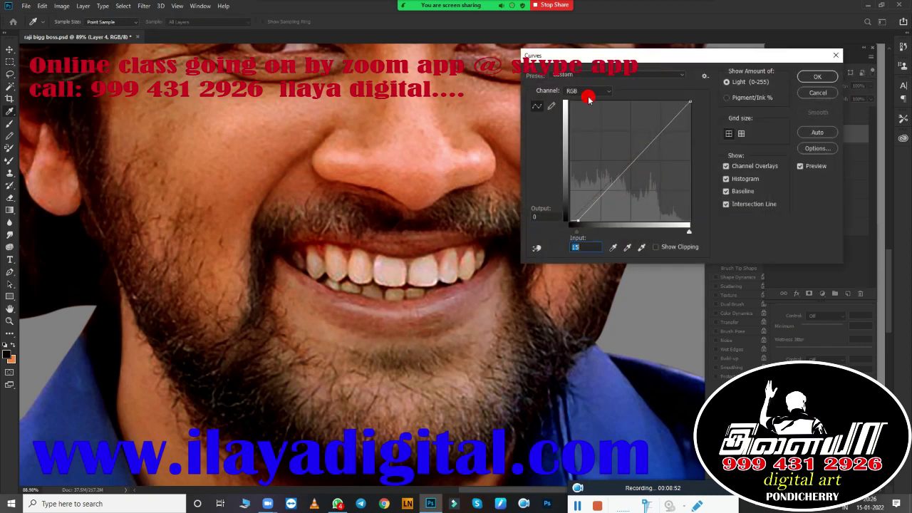
left_click(587, 90)
left_click(588, 112)
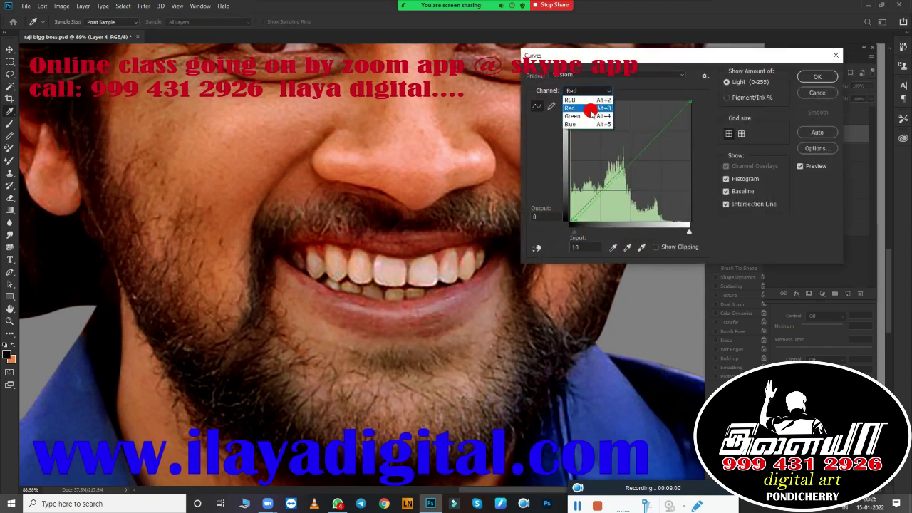
key("alt+3")
mouse_move(681, 231)
left_mouse_down()
mouse_move(617, 234)
mouse_move(686, 231)
left_mouse_up()
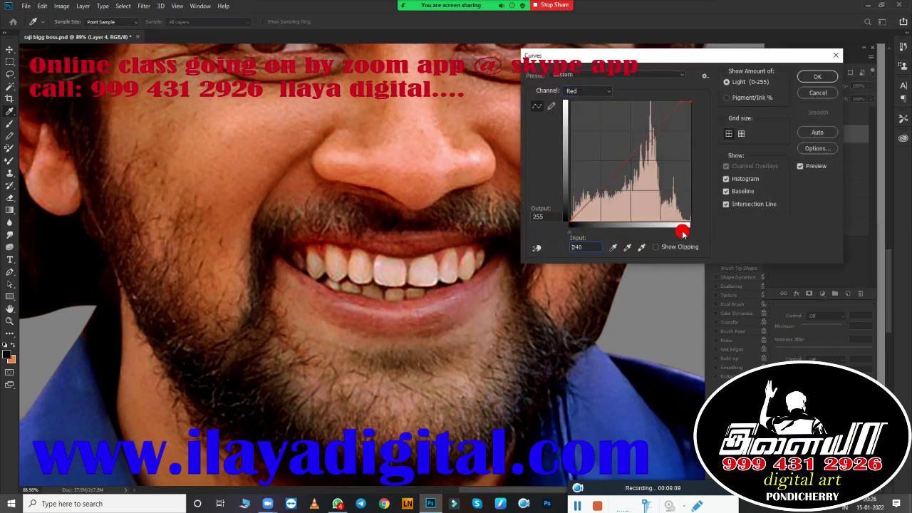
left_click(826, 62)
Step: Lasso the cheeks, beard, forehead and nose on Layer 1 copy 2
key("ctrl+0")
scroll(552, 237, "up", 3)
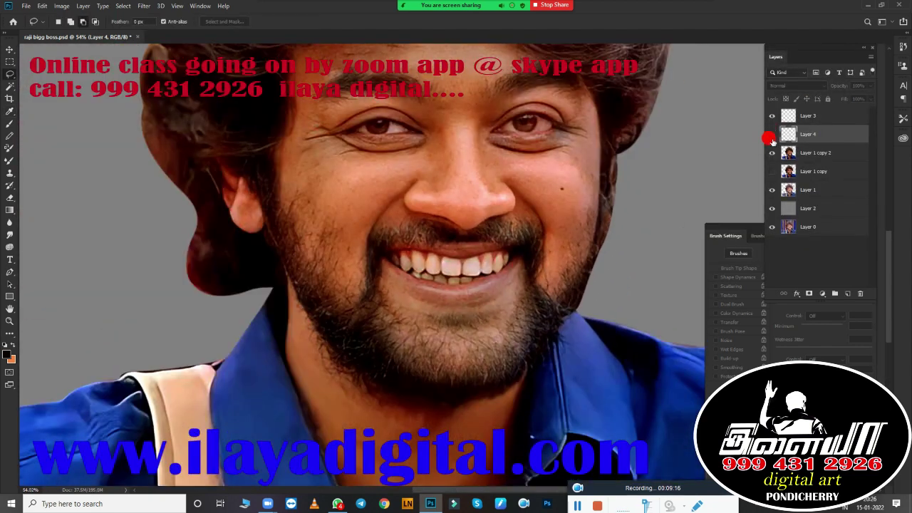
scroll(552, 238, "up", 2)
key("alt+bracketleft")
left_click_drag(443, 221, 442, 247)
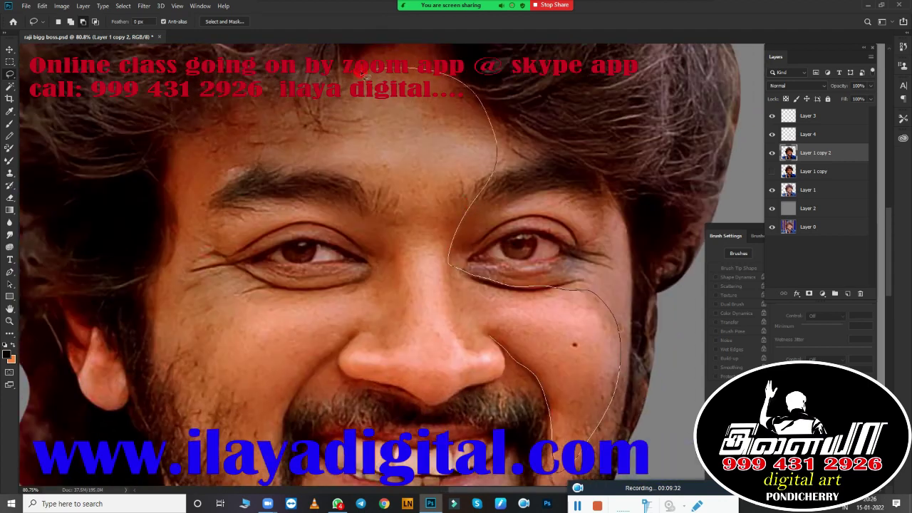
left_click_drag(443, 247, 503, 369)
Step: Feather the cheeks 100 px, copy to a new layer, and set Color Balance midtones to +8, -28, 0
key("shift+F6")
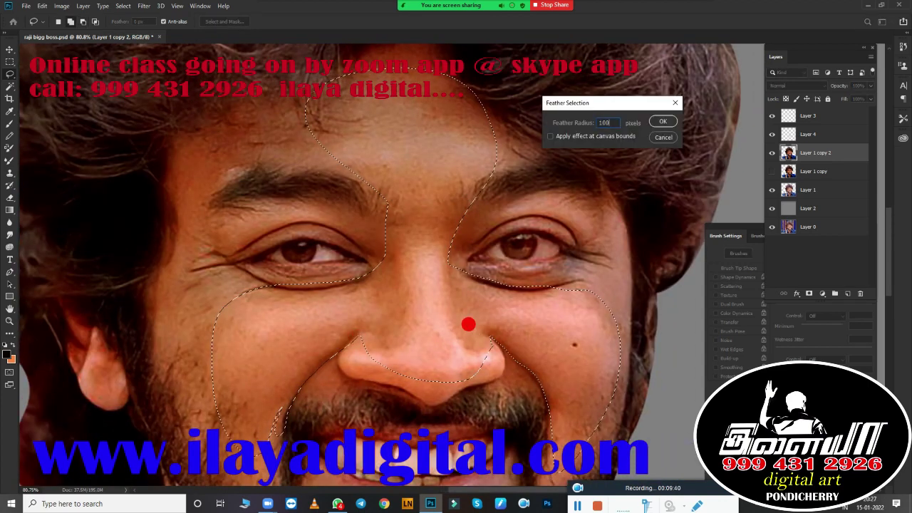
key("Return")
key("ctrl+j")
key("ctrl+b")
mouse_move(626, 127)
left_mouse_down()
mouse_move(614, 131)
mouse_move(623, 131)
left_mouse_up()
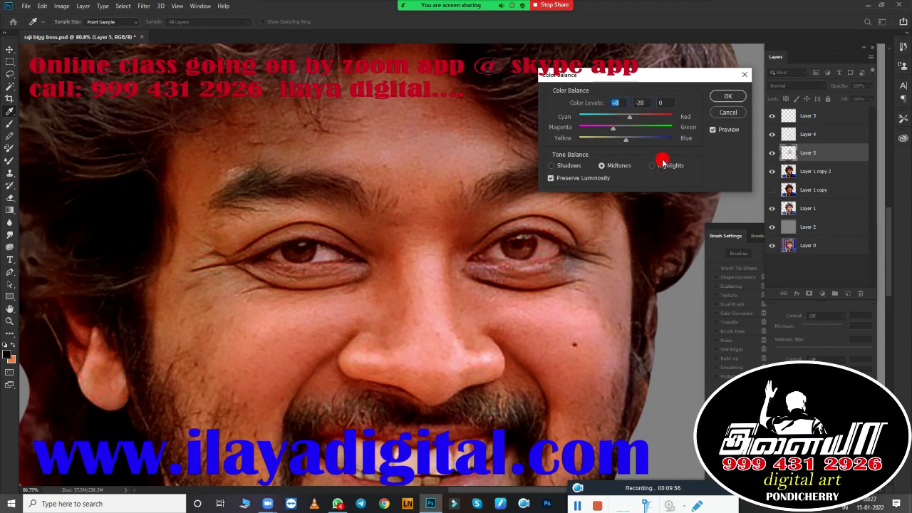
Step: Apply the warmer cheek colour, then merge Layers 4, 5 and Layer 1 copy 2 into Layer 4
key("Return")
key("e")
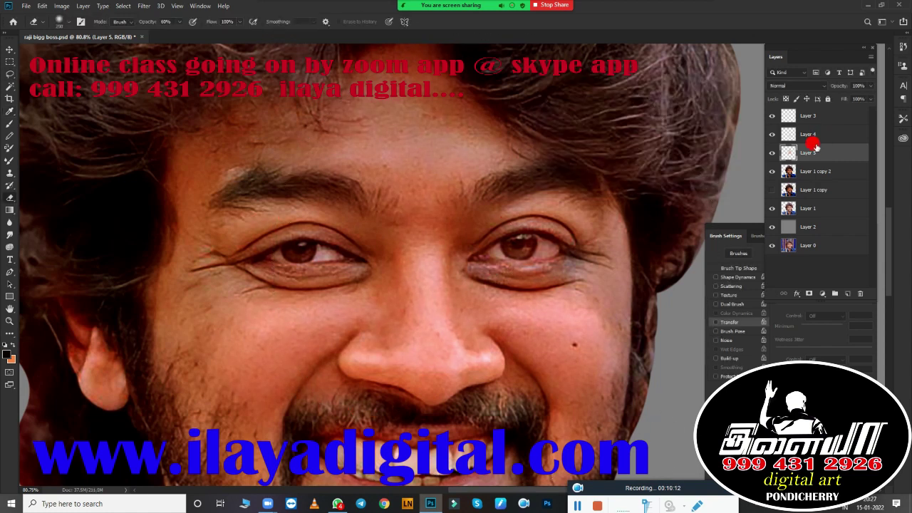
left_click(812, 136, "ctrl")
left_click(814, 172, "ctrl")
key("ctrl+e")
Step: Make the empty top Layer 3 active with the whole face in view
key("ctrl+minus")
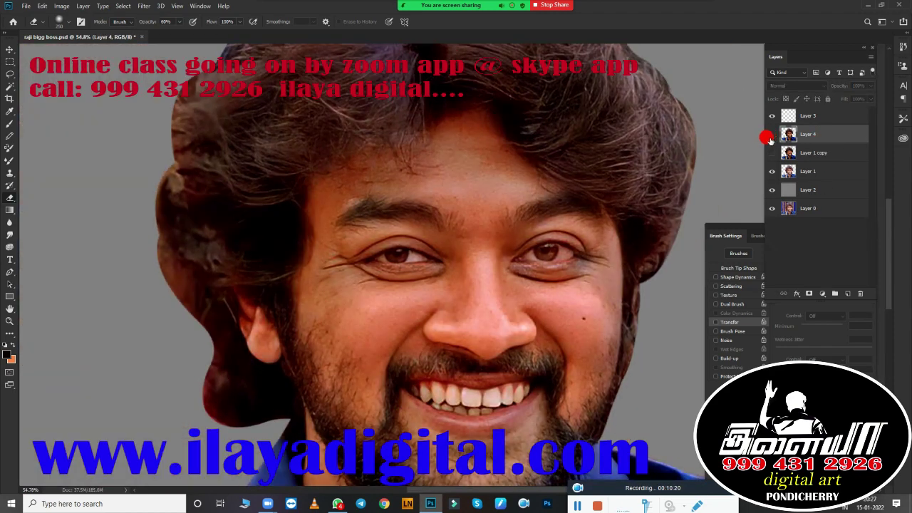
left_click(807, 116)
scroll(620, 265, "up", 3)
scroll(238, 195, "up", 3)
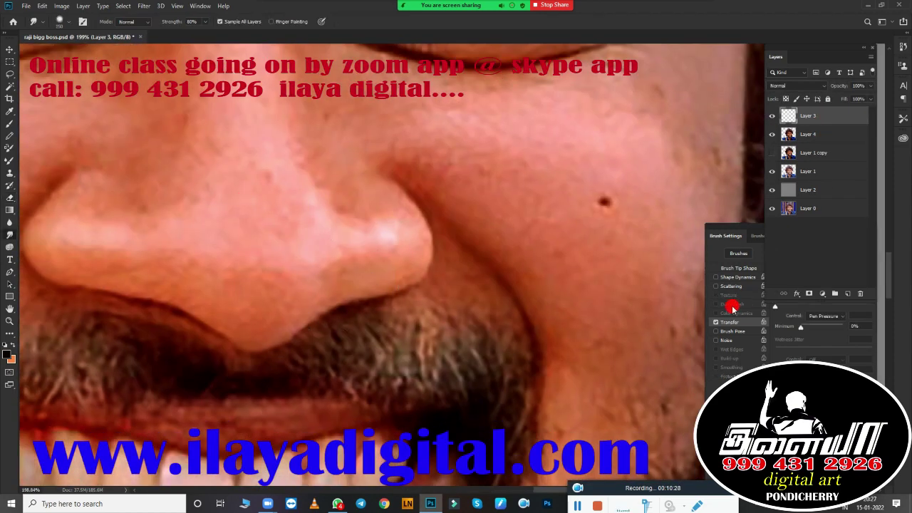
Step: Zoom in on the nose and smudge the skin around the left nostril and nose tip
key("ctrl+minus")
key("ctrl+minus")
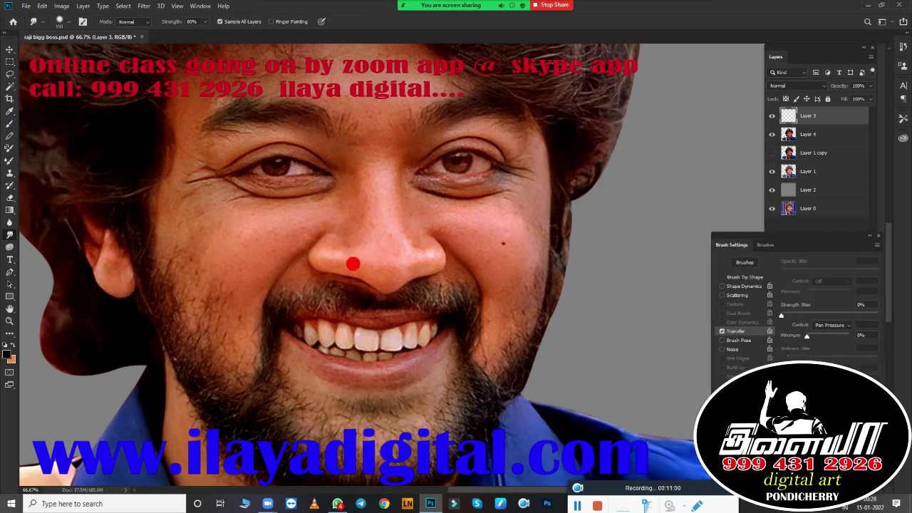
mouse_move(356, 260)
left_mouse_down()
mouse_move(389, 287)
mouse_move(220, 226)
left_mouse_up()
left_click_drag(220, 280, 493, 276)
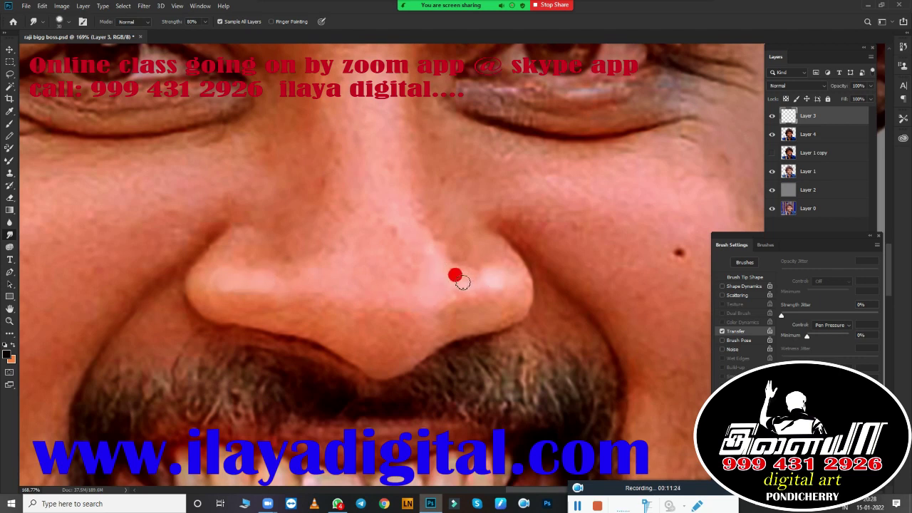
left_click_drag(493, 276, 292, 362)
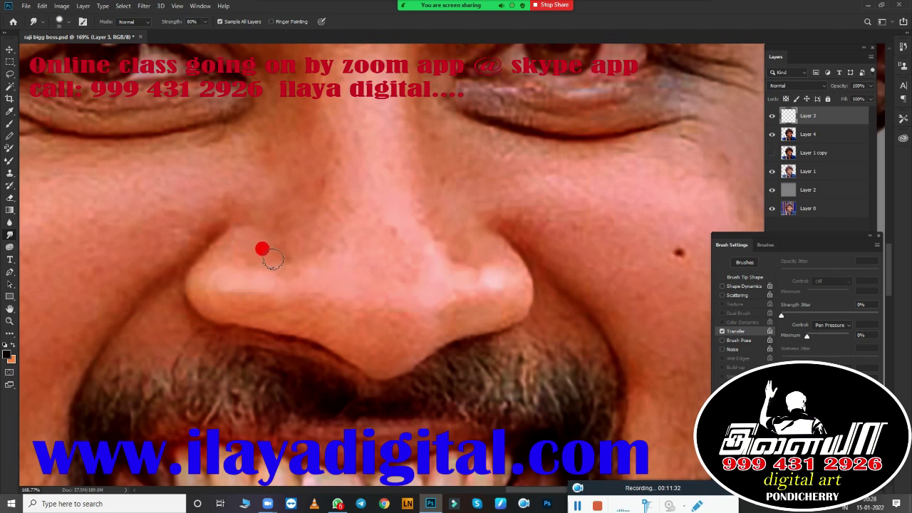
mouse_move(257, 245)
left_mouse_down()
mouse_move(211, 243)
mouse_move(202, 282)
mouse_move(285, 301)
mouse_move(259, 285)
mouse_move(268, 296)
mouse_move(403, 303)
mouse_move(332, 318)
mouse_move(377, 340)
mouse_move(352, 308)
mouse_move(389, 312)
mouse_move(297, 307)
mouse_move(316, 295)
left_mouse_up()
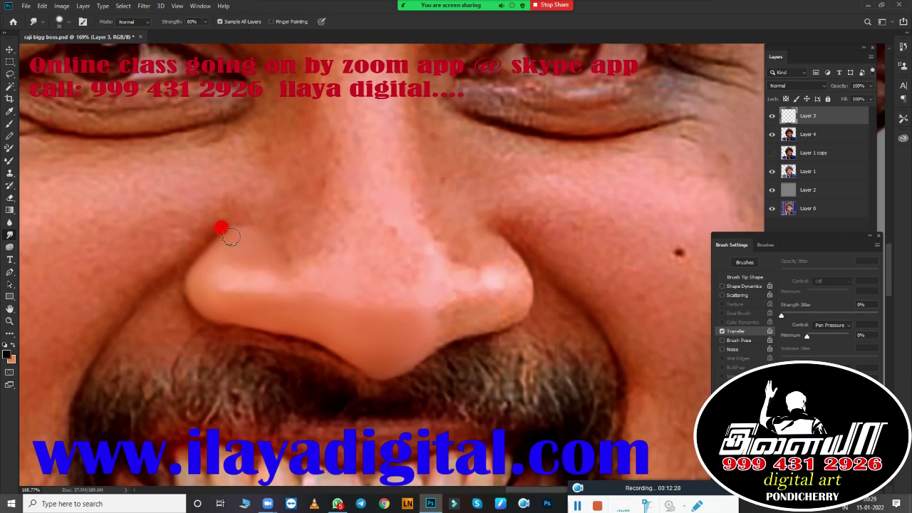
Step: Smudge the nostril edge, nose bridge and tip, then hide the portrait to check them on gray
mouse_move(230, 244)
left_mouse_down()
mouse_move(244, 236)
mouse_move(195, 287)
left_mouse_up()
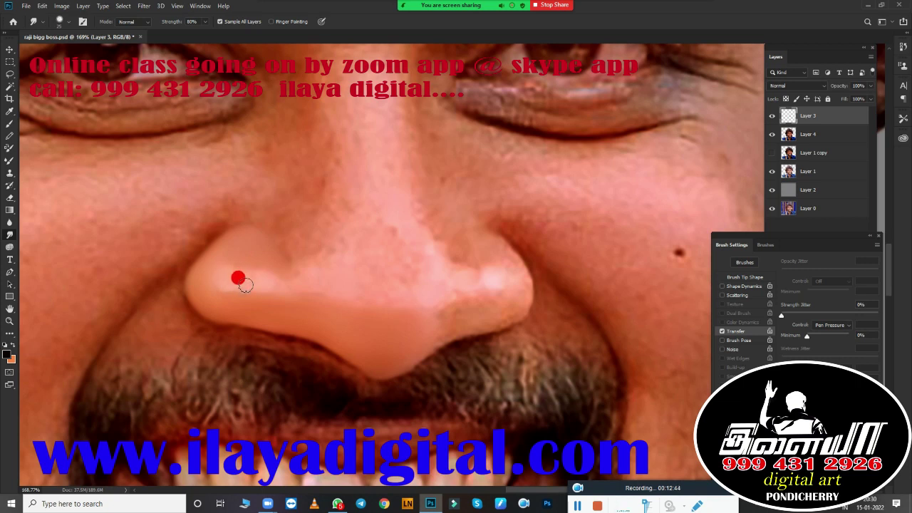
mouse_move(296, 243)
left_mouse_down()
mouse_move(314, 248)
mouse_move(291, 232)
mouse_move(257, 242)
mouse_move(308, 278)
left_mouse_up()
mouse_move(294, 207)
left_mouse_down()
mouse_move(315, 220)
mouse_move(325, 271)
mouse_move(349, 282)
mouse_move(401, 254)
mouse_move(358, 237)
mouse_move(503, 261)
mouse_move(413, 203)
mouse_move(444, 216)
mouse_move(468, 280)
mouse_move(401, 342)
mouse_move(453, 300)
mouse_move(491, 242)
left_mouse_up()
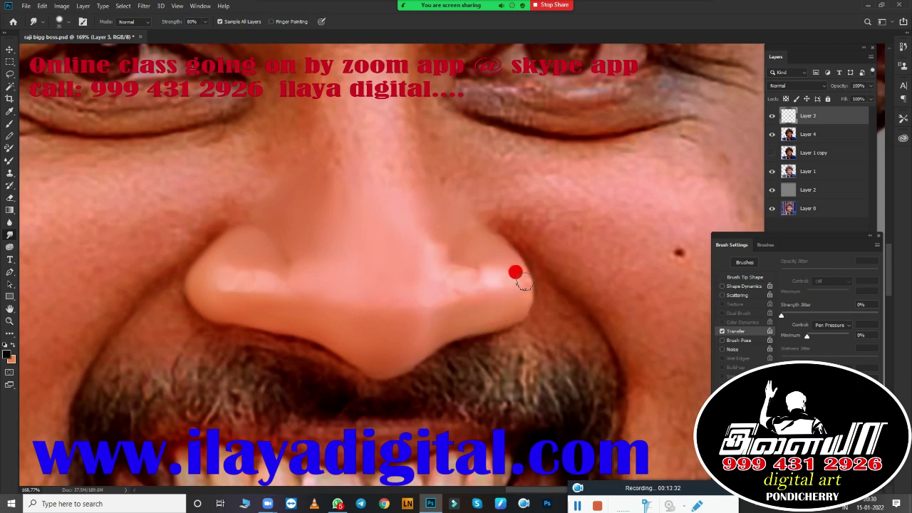
mouse_move(422, 331)
left_mouse_down()
mouse_move(340, 275)
mouse_move(455, 234)
mouse_move(226, 263)
mouse_move(509, 250)
left_mouse_up()
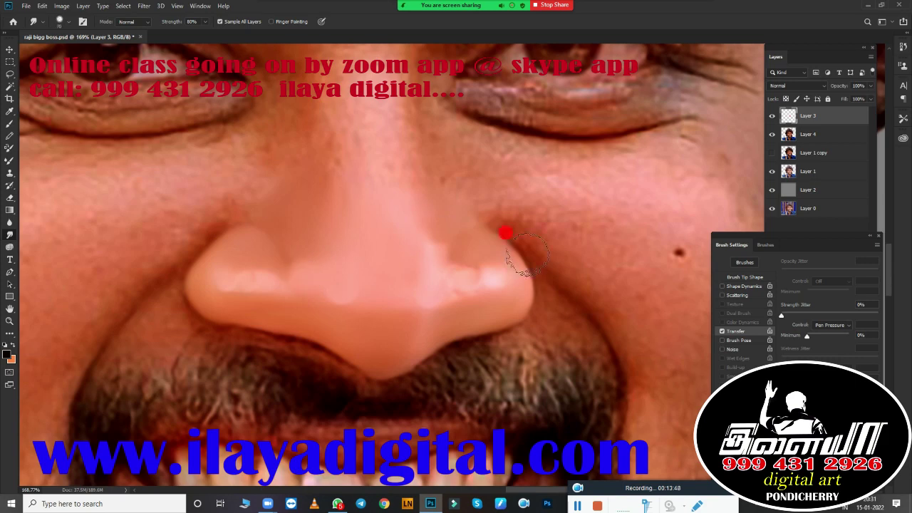
key("ctrl+0")
left_click(772, 171)
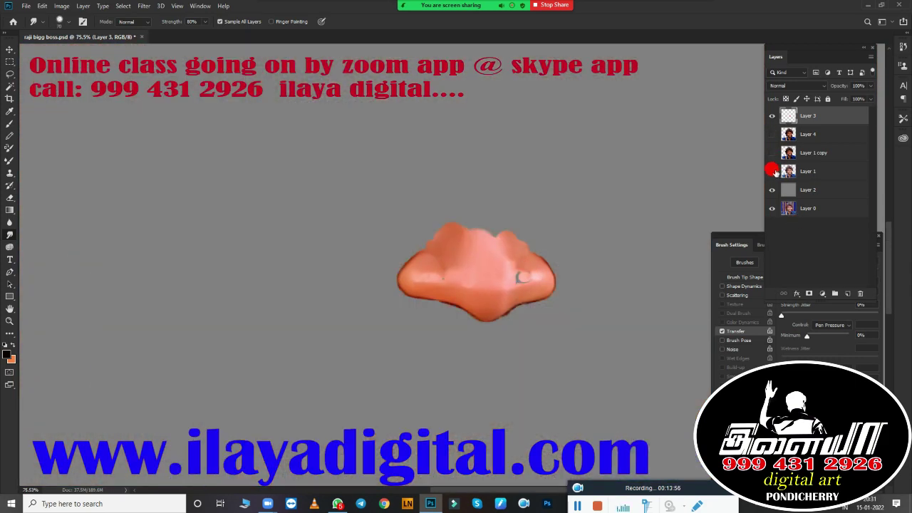
Step: Hide and re-show the face layers to check the smudged nose, then zoom to the eyes
left_click_drag(577, 133, 722, 154)
left_click(771, 171)
left_click(771, 134)
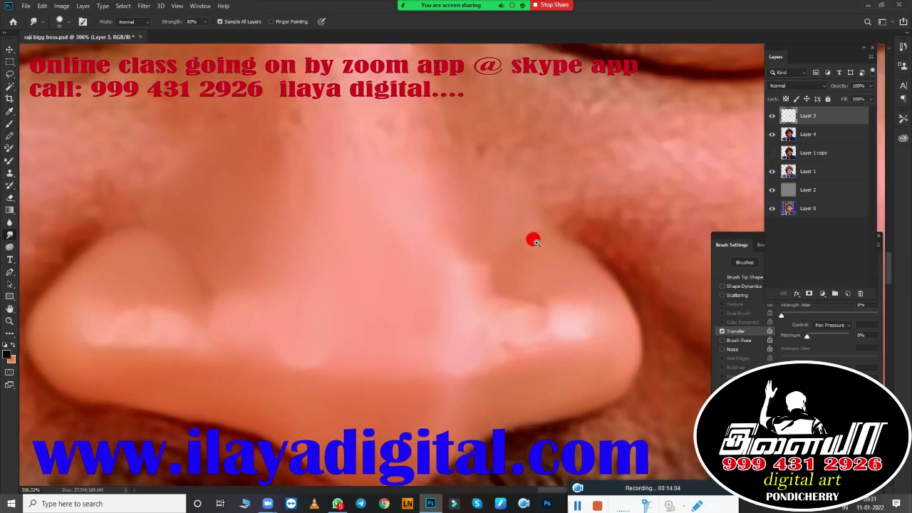
key("ctrl+0")
mouse_move(580, 244)
left_mouse_down()
mouse_move(602, 257)
mouse_move(267, 250)
mouse_move(409, 226)
mouse_move(357, 244)
left_mouse_up()
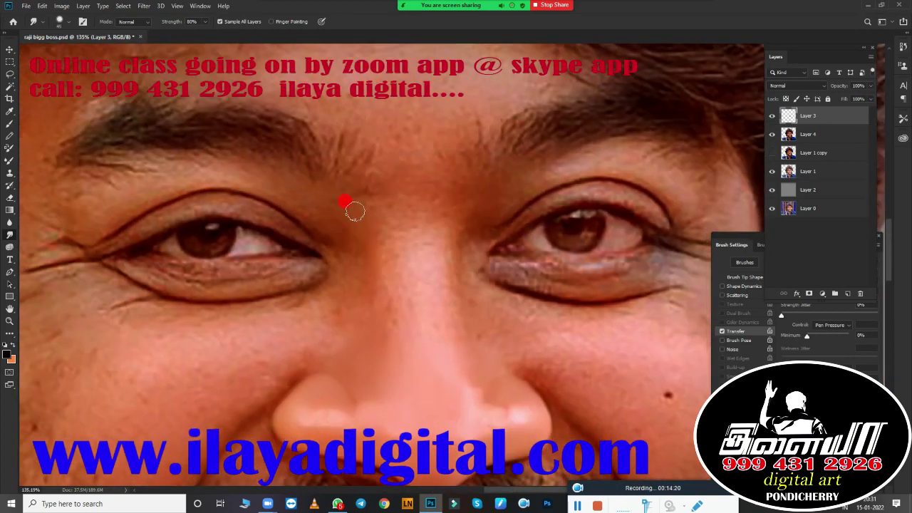
Step: Smudge the skin between the eyebrows and the top of the nose bridge smooth
mouse_move(377, 217)
left_mouse_down()
mouse_move(447, 186)
mouse_move(361, 179)
left_mouse_up()
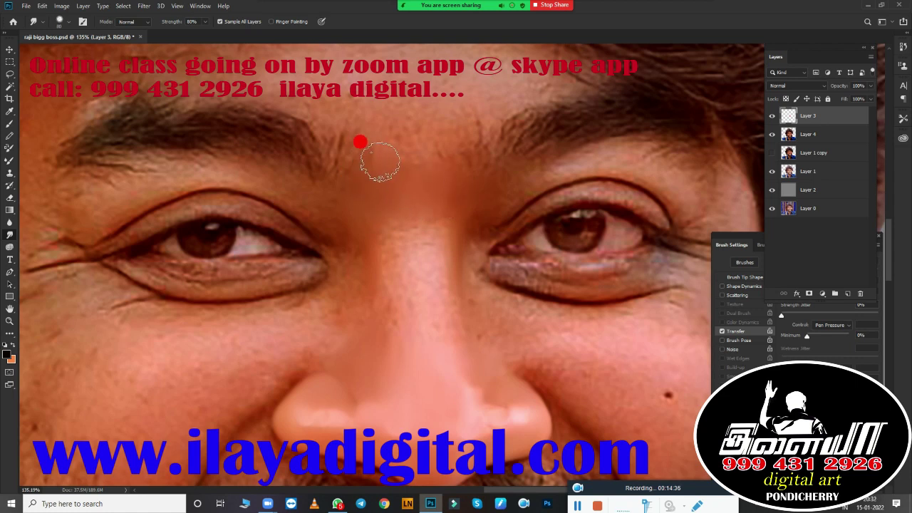
mouse_move(360, 142)
left_mouse_down()
mouse_move(429, 126)
mouse_move(349, 136)
mouse_move(448, 189)
left_mouse_up()
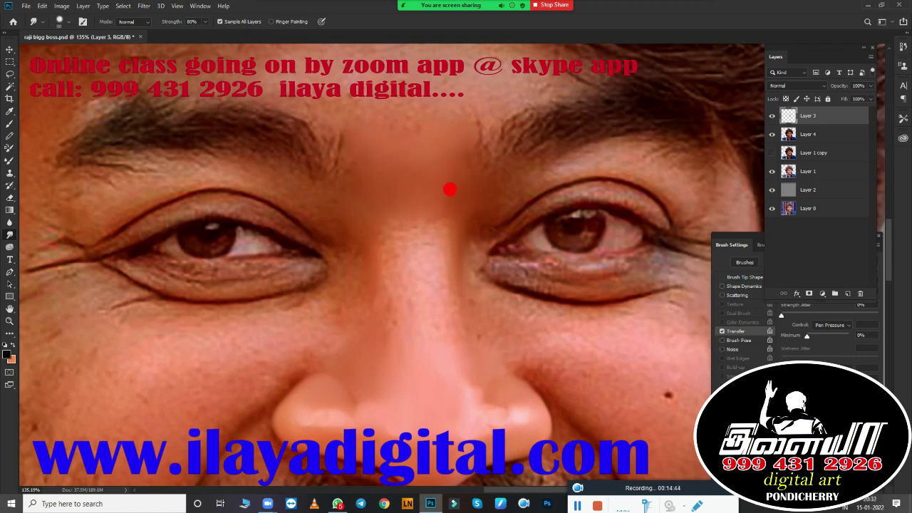
left_click_drag(408, 212, 353, 171)
left_click_drag(414, 242, 417, 240)
Step: Smooth the skin down the nose bridge, resizing the brush between 80 and 50 px
left_click(745, 277)
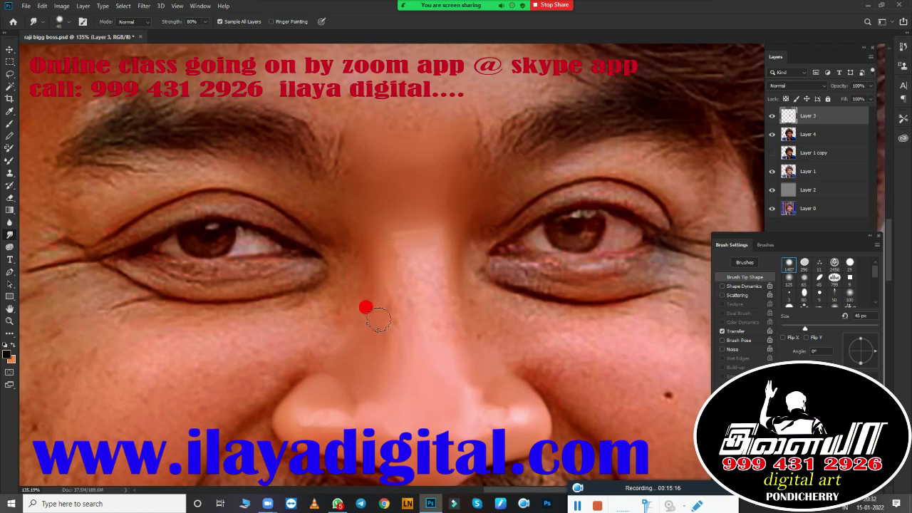
key("bracketright")
key("bracketright")
key("bracketright")
mouse_move(403, 264)
left_mouse_down()
mouse_move(401, 366)
mouse_move(406, 260)
mouse_move(428, 329)
mouse_move(417, 209)
left_mouse_up()
key("bracketleft")
key("bracketleft")
key("bracketleft")
key("bracketleft")
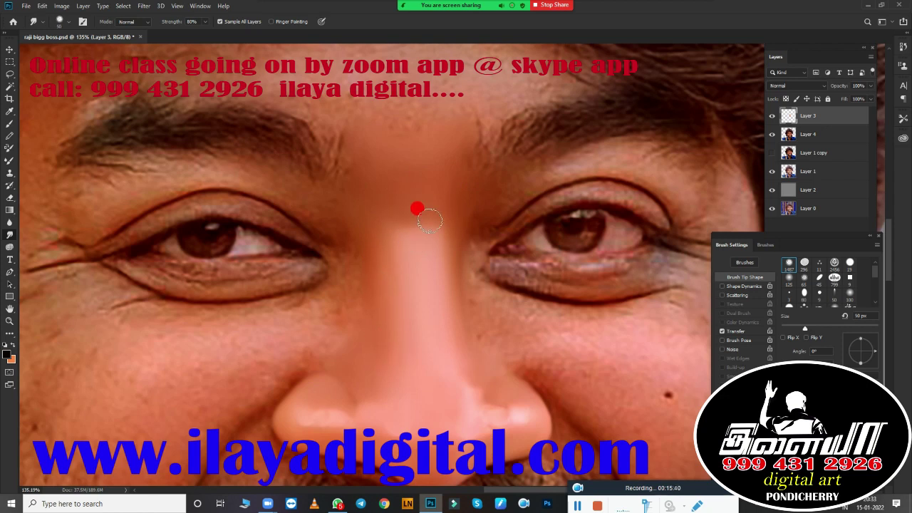
key("bracketright")
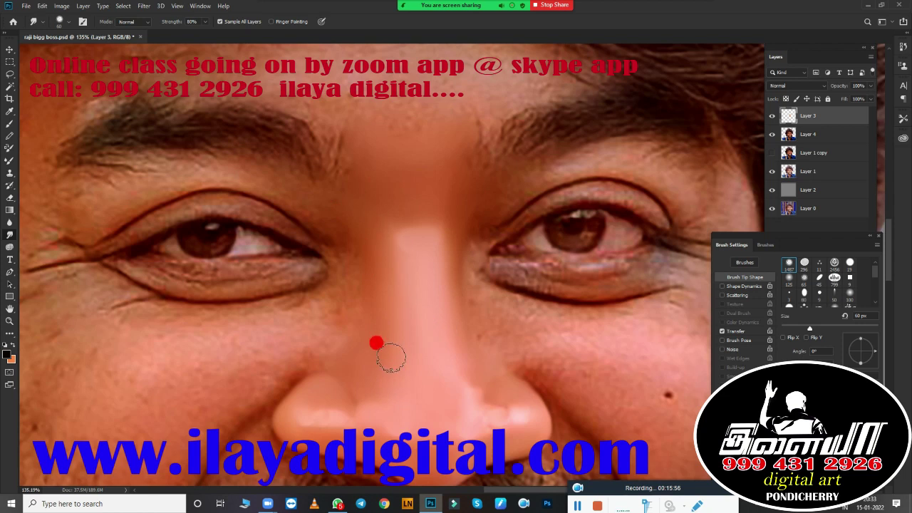
left_click_drag(390, 356, 392, 210)
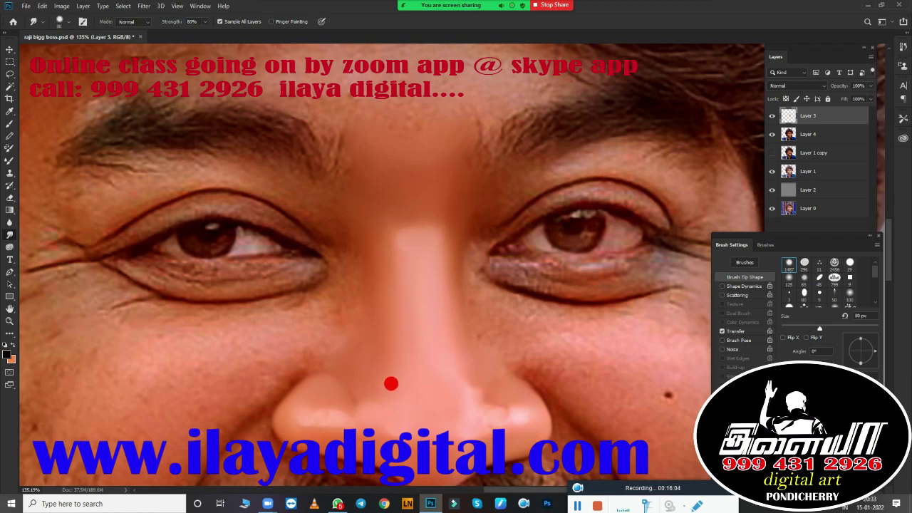
key("bracketleft")
key("bracketleft")
key("bracketleft")
scroll(455, 332, "down", 3)
scroll(465, 366, "down", 2)
scroll(389, 309, "up", 6)
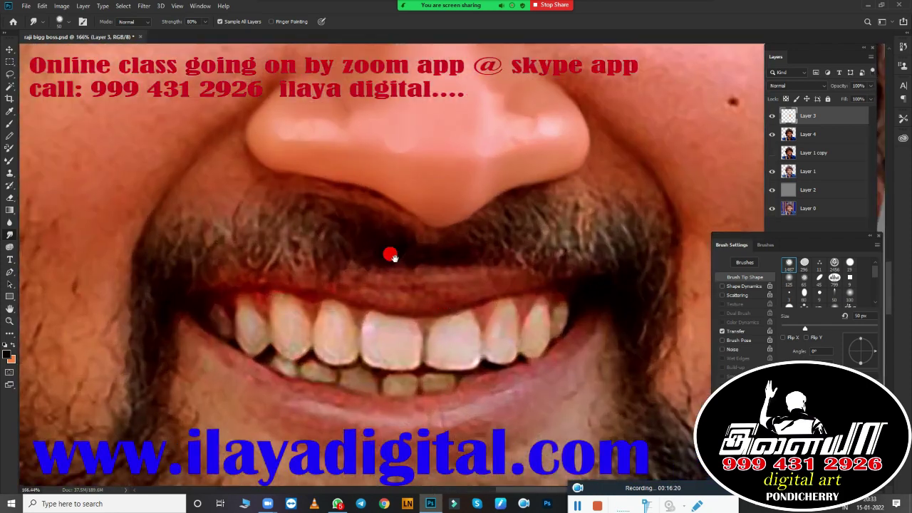
Step: Start a Pen path above the left nostril, curving around its lower edge under the nose
key("p")
scroll(272, 268, "up", 2)
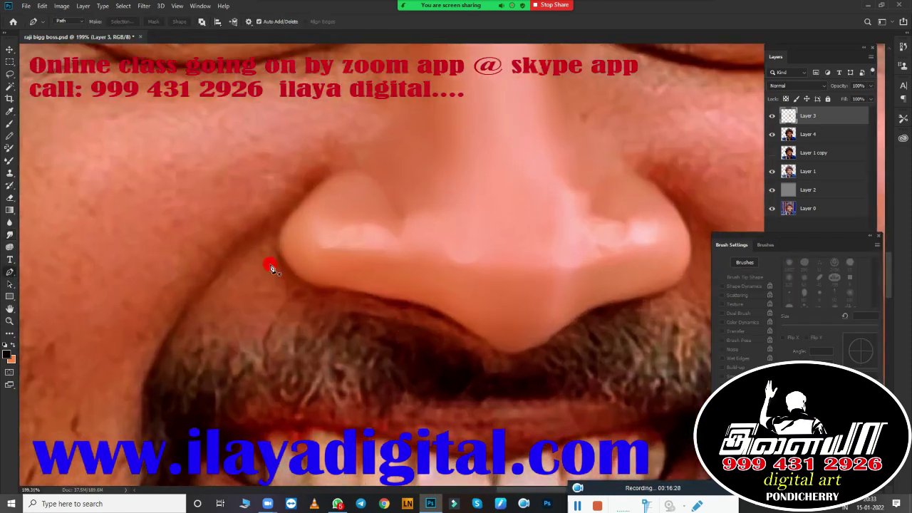
left_click(357, 168)
key("Escape")
left_click(331, 174)
left_click_drag(442, 320, 523, 368)
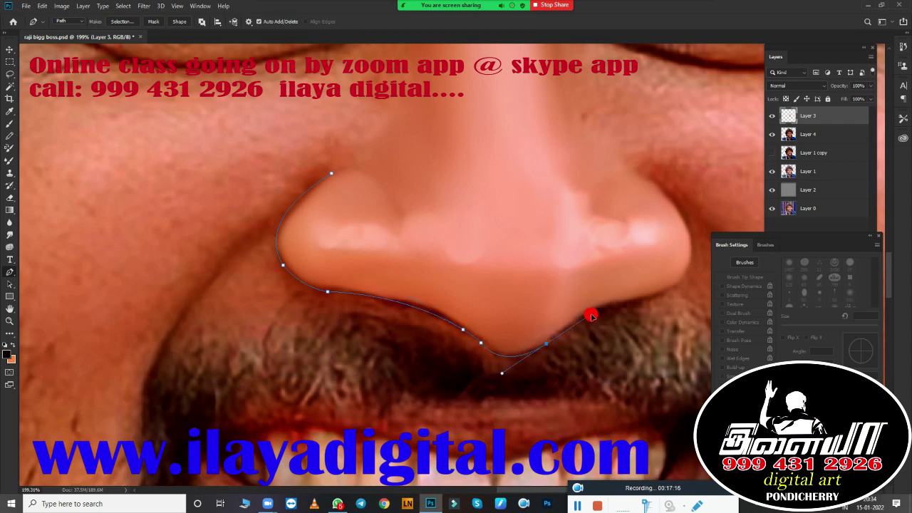
left_click(546, 345)
Step: Extend the path around the right nostril, moustache and teeth, then load it as a selection
scroll(546, 344, "right", 5)
left_click(398, 300)
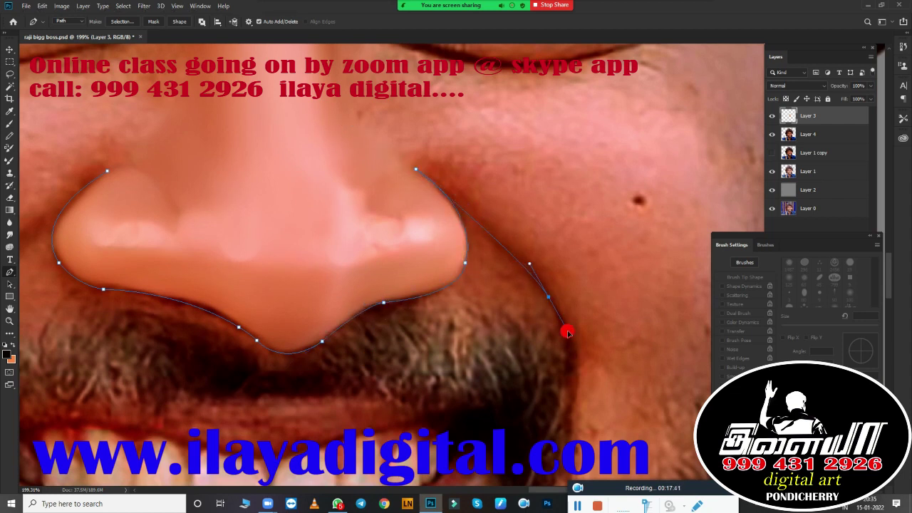
scroll(580, 369, "down", 3)
left_click_drag(556, 265, 551, 369)
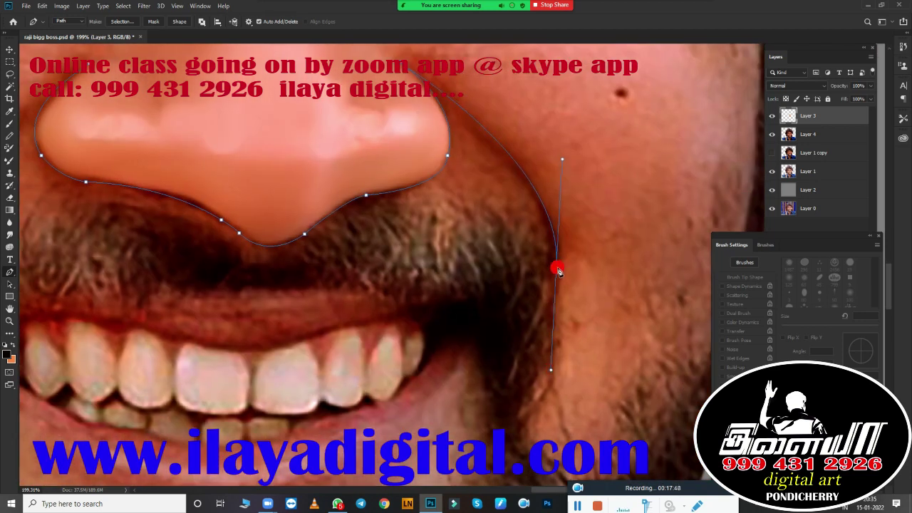
scroll(556, 389, "down", 2)
left_click(526, 385)
left_click(93, 424)
left_click(66, 355)
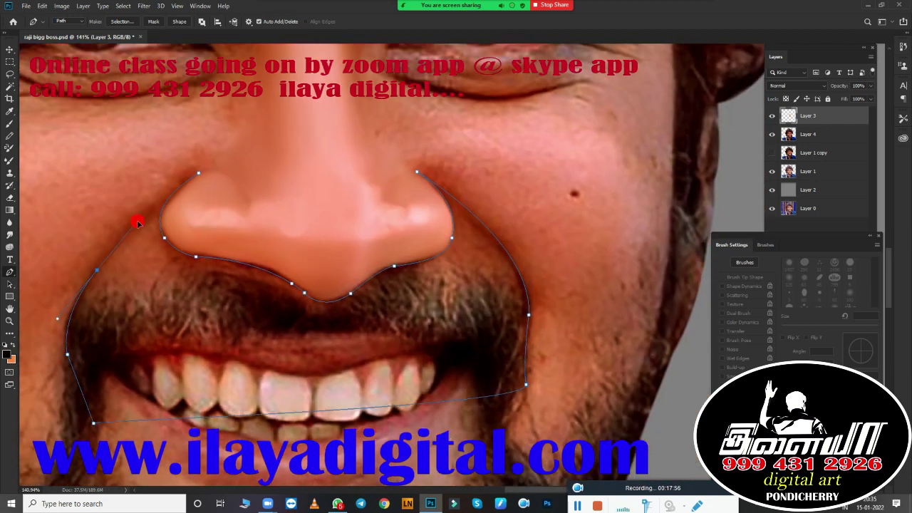
left_click_drag(141, 225, 378, 359)
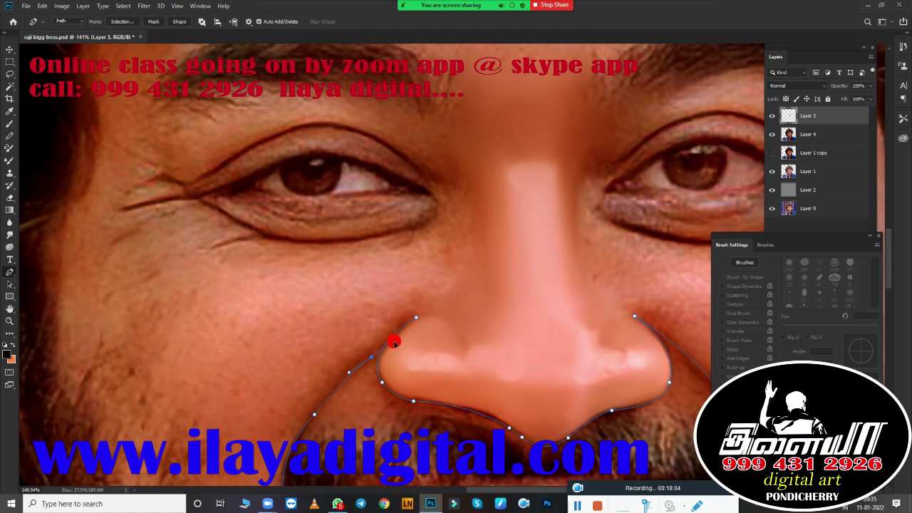
key("ctrl+Return")
Step: Feather the nose-and-moustache selection by 2 px
scroll(429, 360, "down", 3)
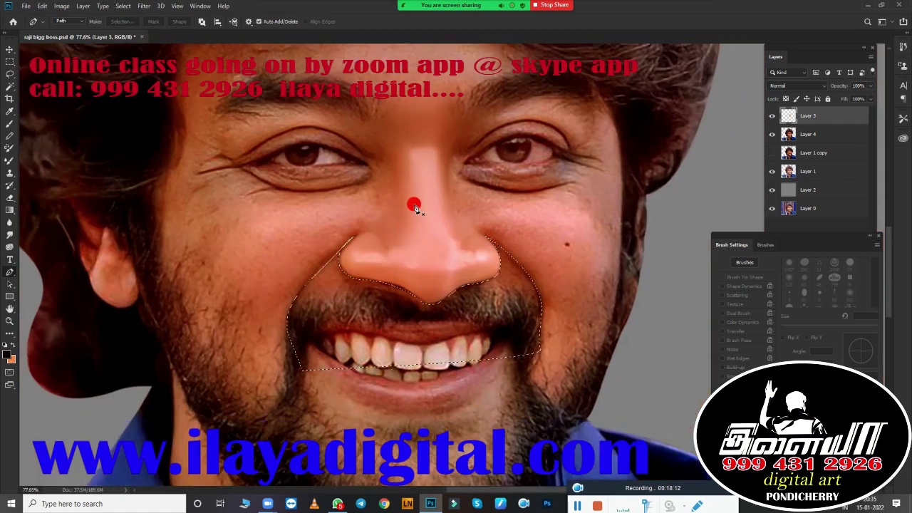
key("shift+F6")
key("Return")
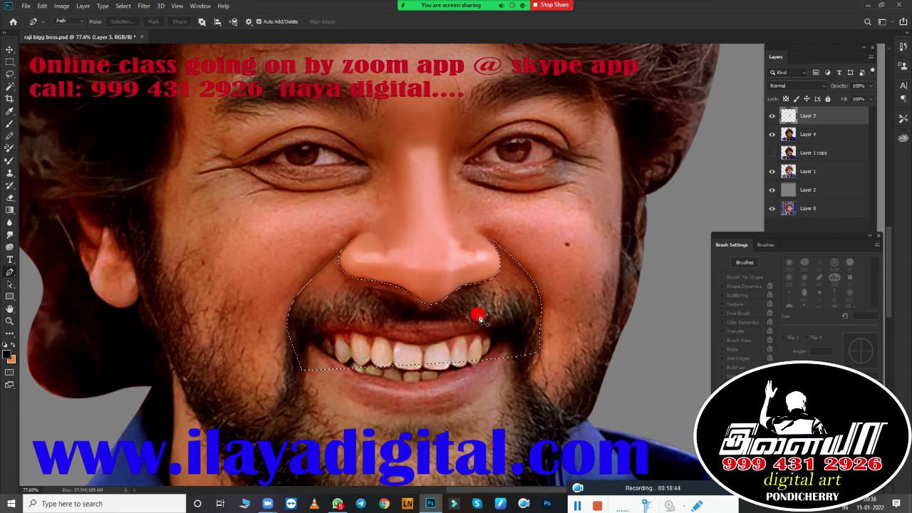
Step: Smudge the shadows beside both nostrils, shrinking the brush from 60 to 40 px
scroll(463, 282, "up", 3)
key("r")
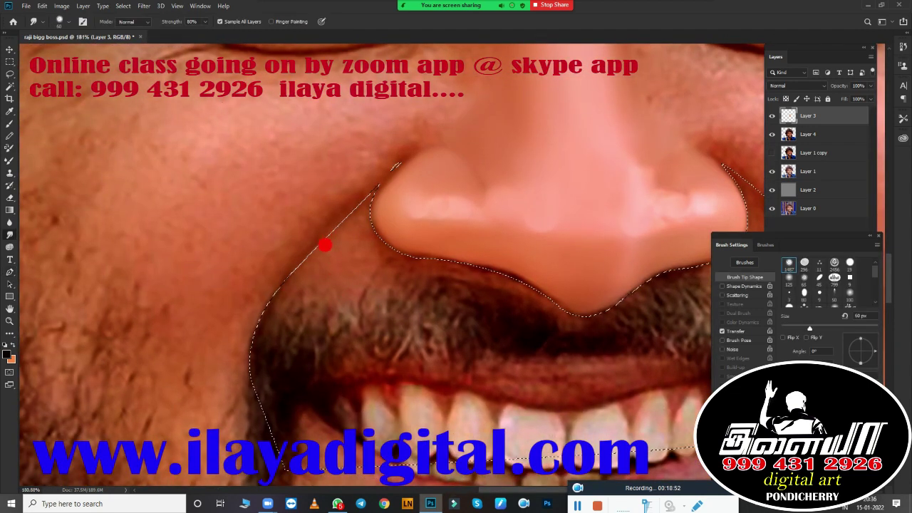
mouse_move(379, 262)
left_mouse_down()
mouse_move(363, 213)
mouse_move(362, 238)
mouse_move(305, 254)
mouse_move(362, 326)
mouse_move(360, 254)
mouse_move(387, 251)
mouse_move(279, 257)
mouse_move(462, 256)
mouse_move(472, 289)
mouse_move(425, 258)
mouse_move(510, 275)
mouse_move(408, 254)
left_mouse_up()
key("bracketright")
key("bracketleft")
key("bracketleft")
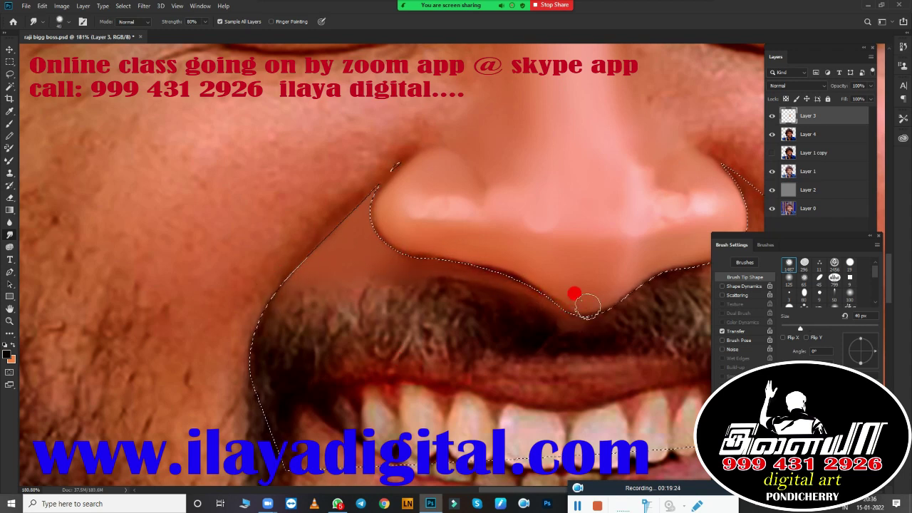
left_click_drag(574, 293, 239, 297)
key("bracketleft")
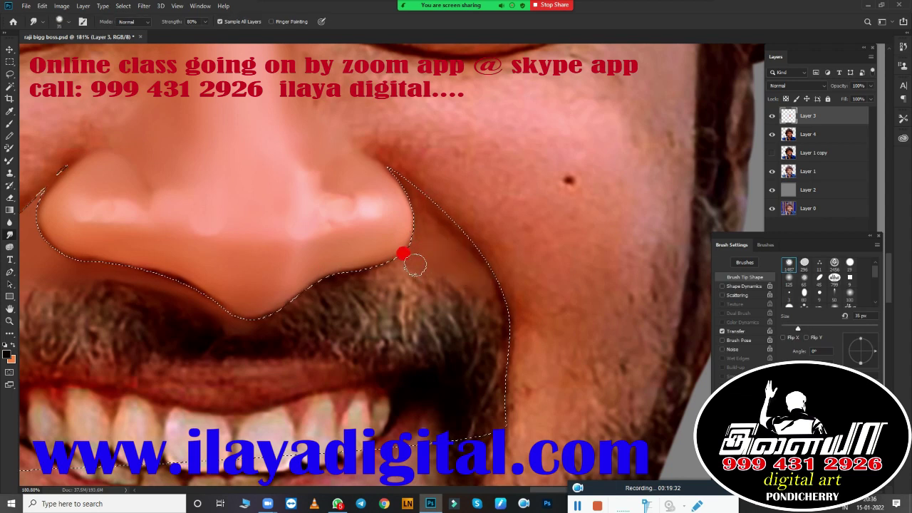
mouse_move(403, 254)
left_mouse_down()
mouse_move(480, 270)
mouse_move(478, 252)
left_mouse_up()
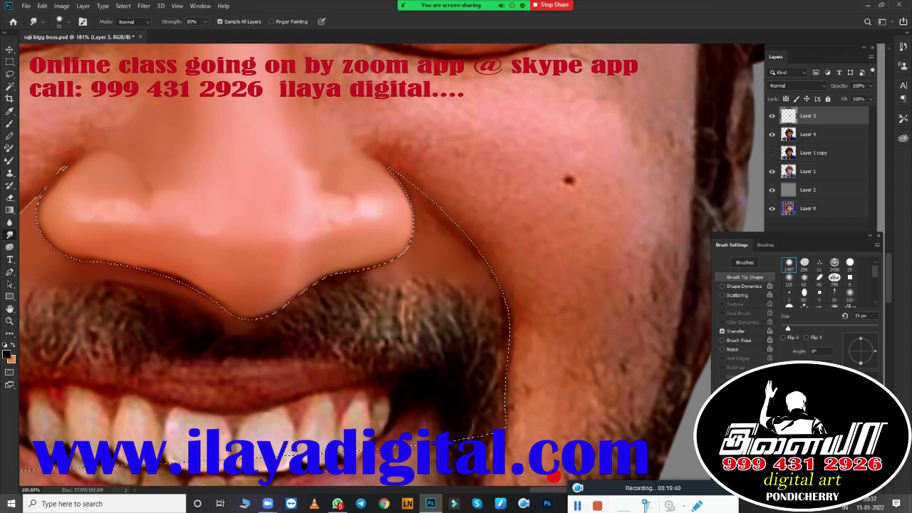
scroll(291, 214, "up", 2)
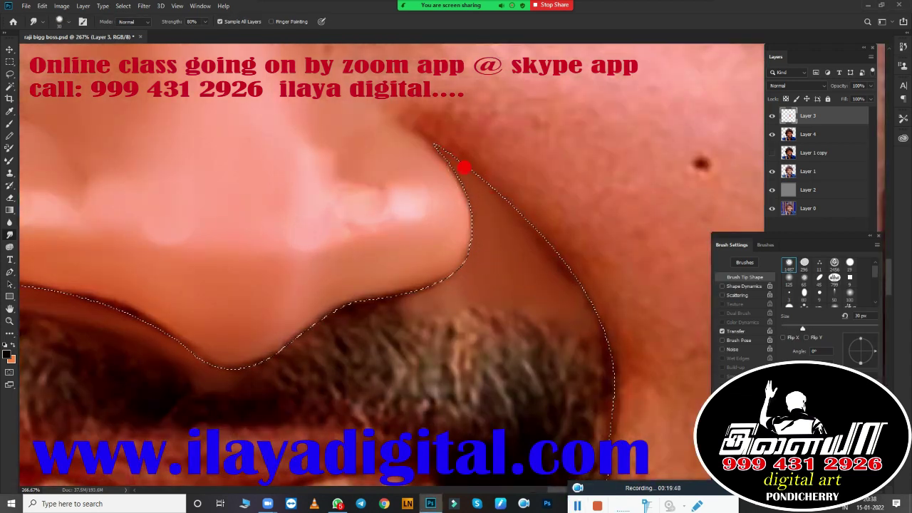
scroll(415, 242, "down", 2)
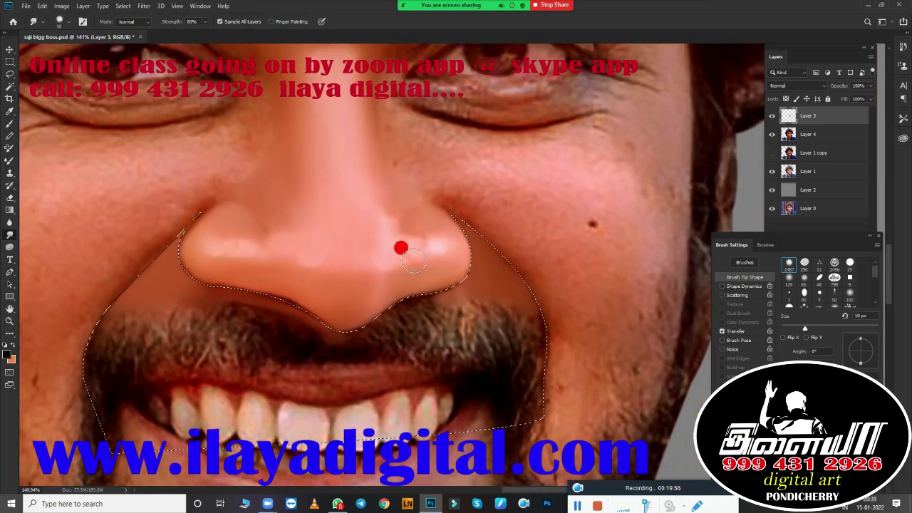
scroll(378, 243, "left", 3)
Step: Reapply the 2 px feather and set the brush to 45 px while checking the whole face
key("shift+F6")
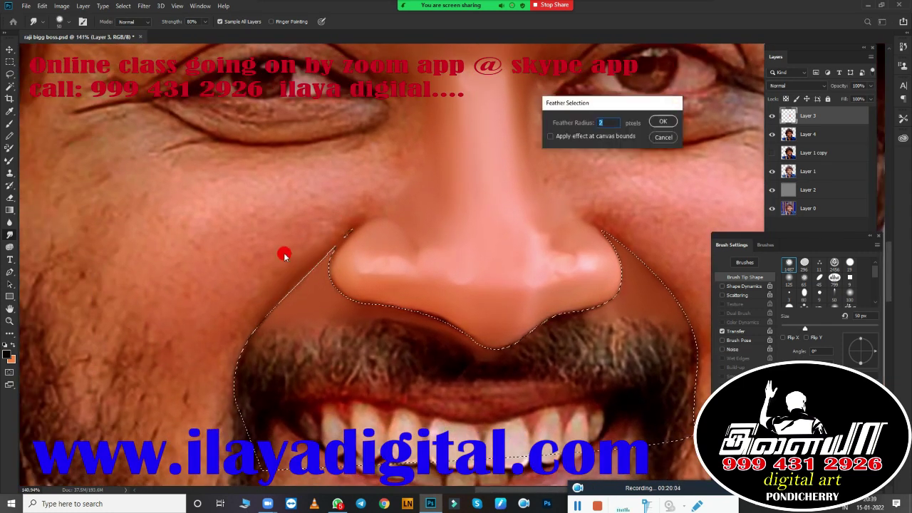
key("Return")
key("bracketright")
key("bracketright")
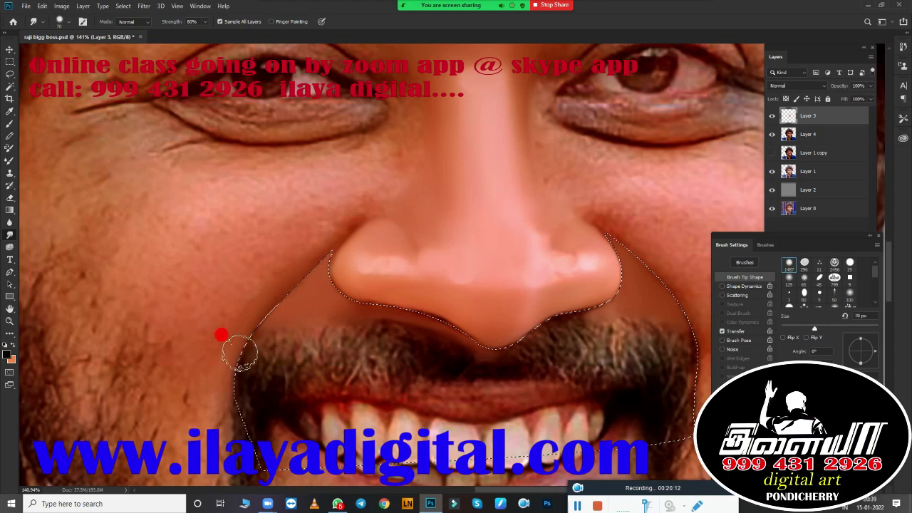
key("bracketleft")
key("bracketleft")
key("bracketleft")
scroll(463, 277, "right", 5)
scroll(463, 278, "up", 1)
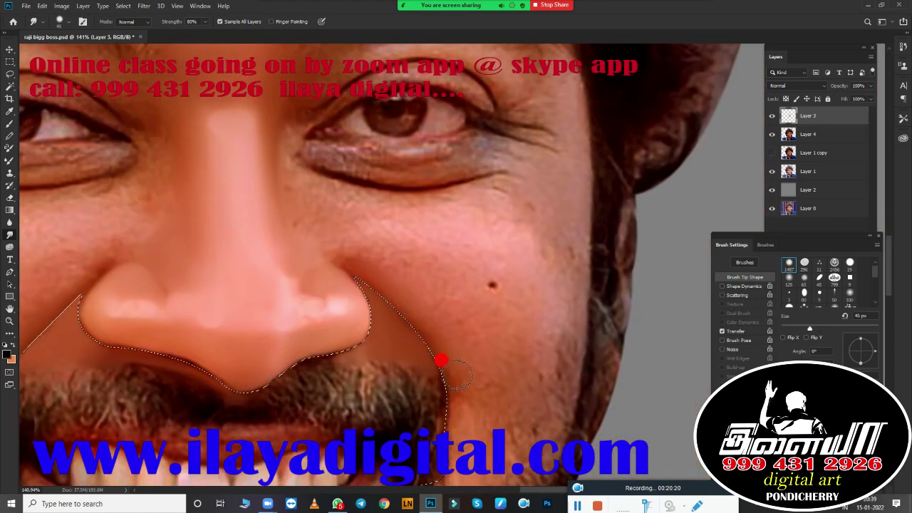
key("bracketright")
key("bracketright")
scroll(444, 372, "down", 3)
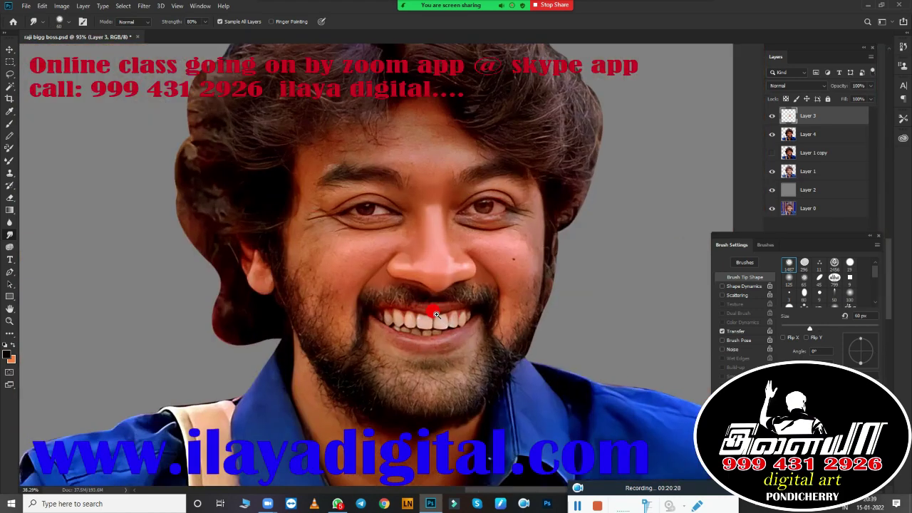
scroll(444, 320, "up", 4)
scroll(389, 248, "up", 2)
scroll(324, 291, "up", 1)
Step: Blend the shading along the lower nose crease with a 30 px Mixer Brush
key("b")
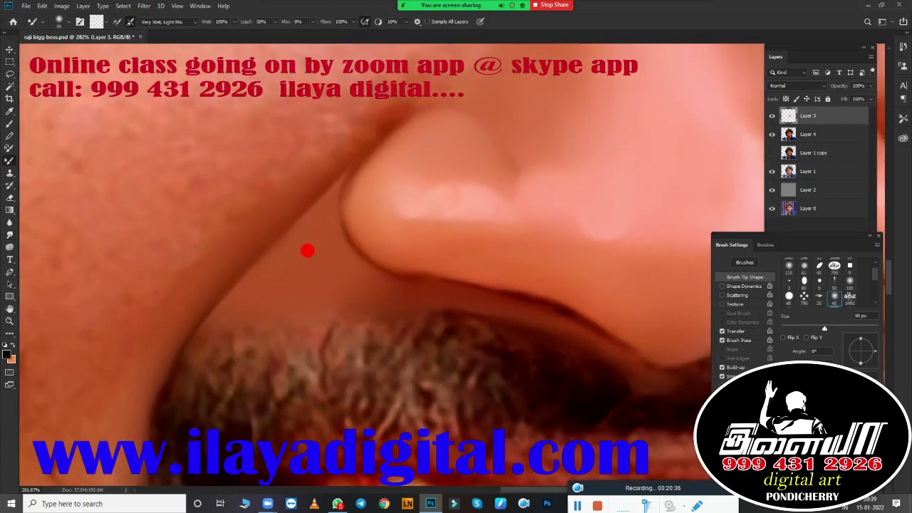
right_click(306, 250)
key("Escape")
scroll(399, 399, "down", 3)
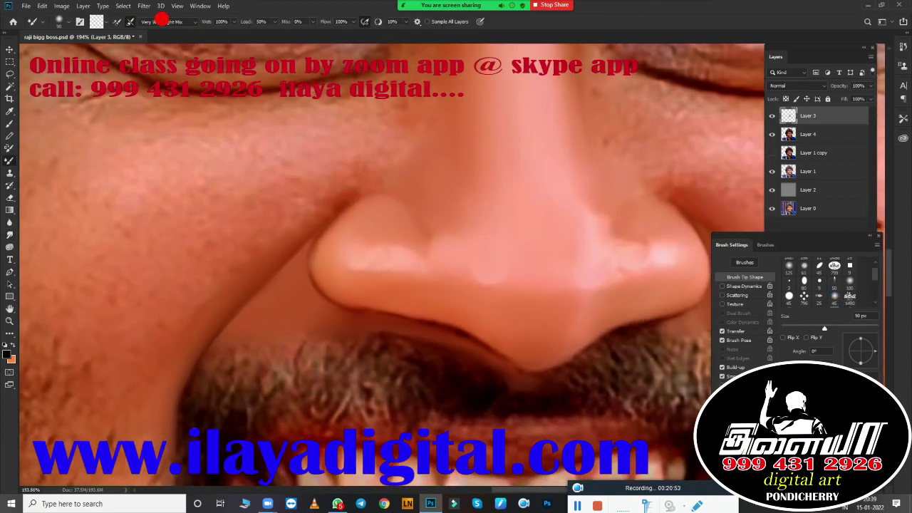
scroll(367, 253, "up", 2)
scroll(335, 310, "up", 2)
scroll(335, 309, "down", 2)
scroll(458, 321, "up", 1)
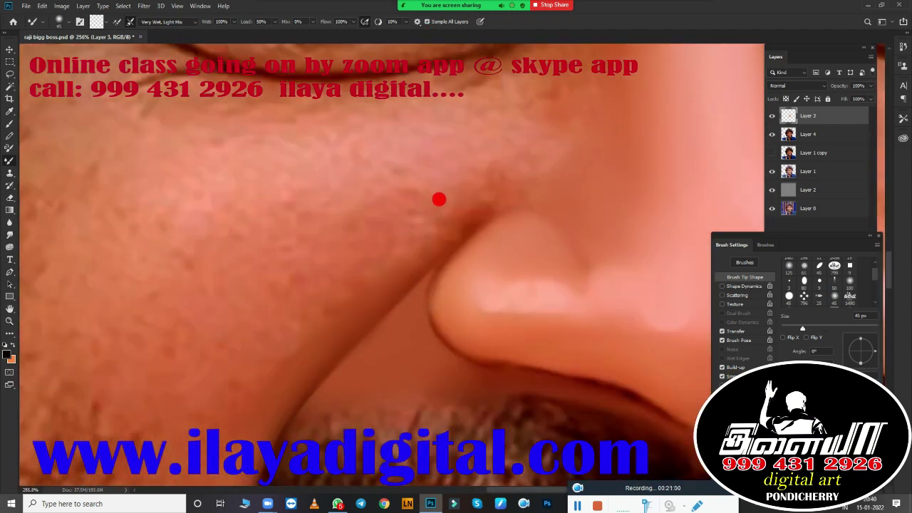
key("bracketleft")
key("bracketleft")
key("bracketleft")
key("bracketleft")
key("bracketleft")
key("bracketleft")
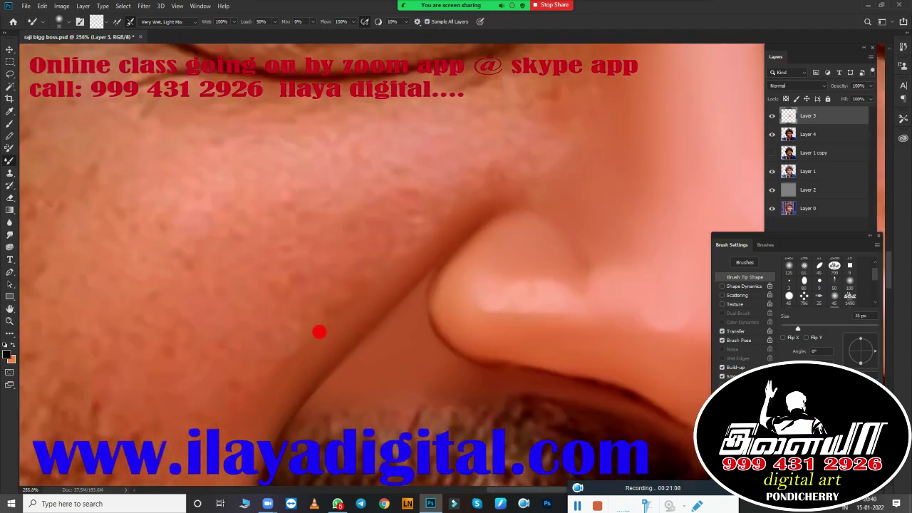
left_click_drag(455, 320, 358, 355)
left_click_drag(432, 367, 499, 403)
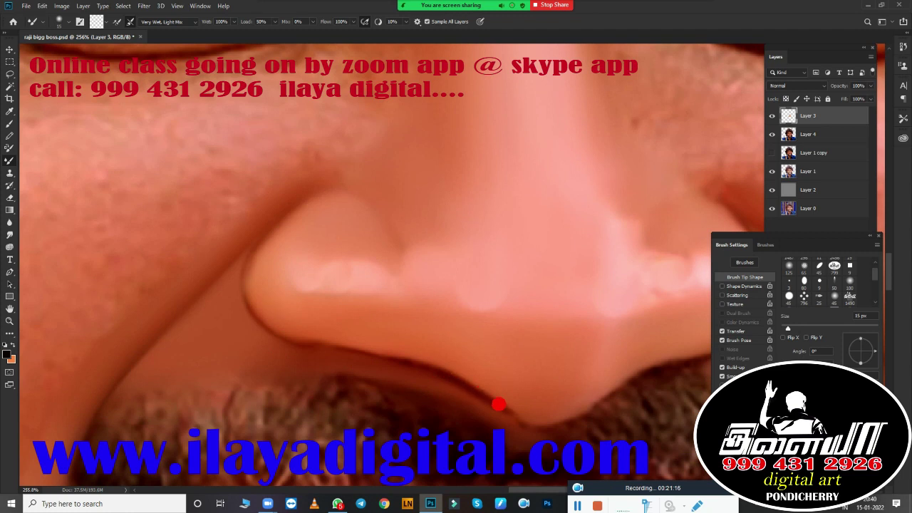
left_click_drag(431, 370, 384, 350)
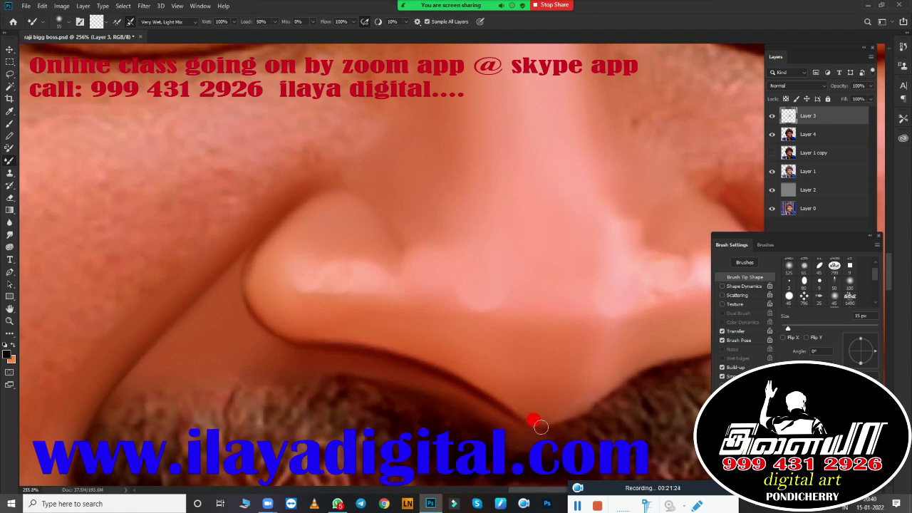
Step: Switch to a different Mixer Brush preset and smooth the nose-tip highlight at 40 px
right_click(331, 264)
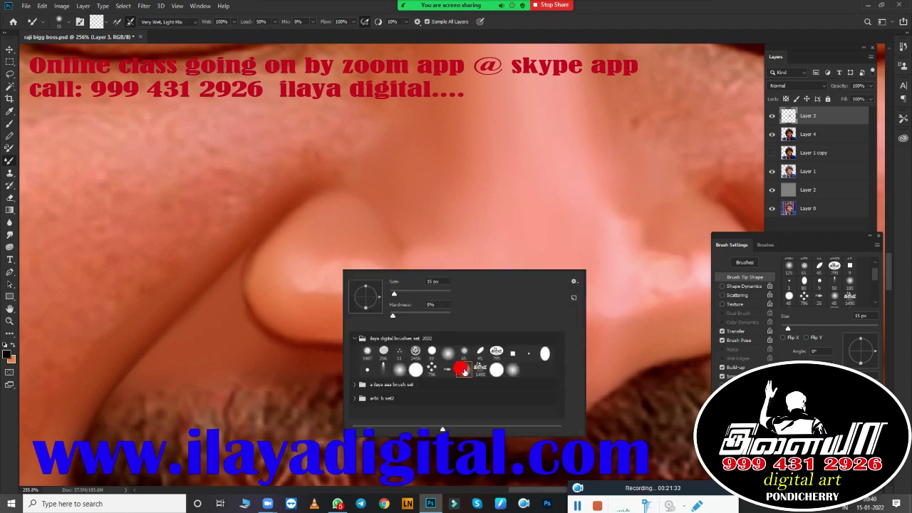
left_click(574, 281)
left_click(460, 368)
left_click(356, 207)
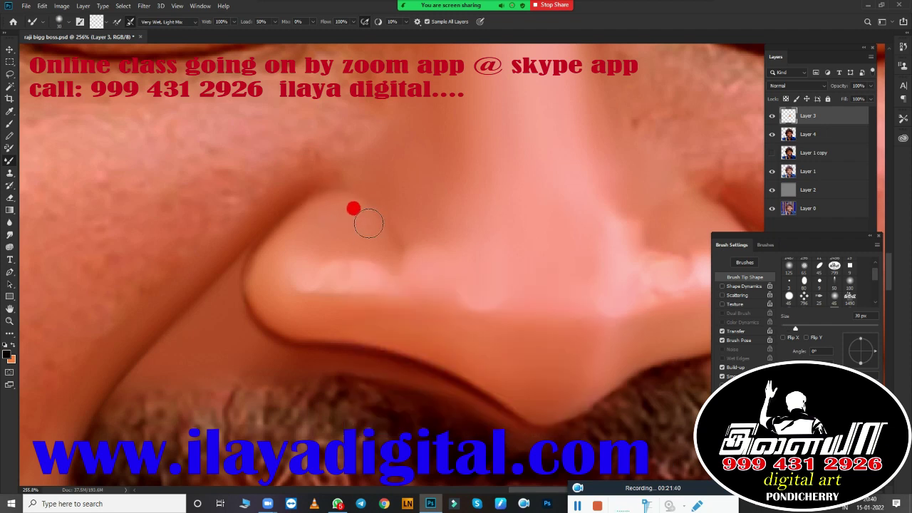
key("bracketleft")
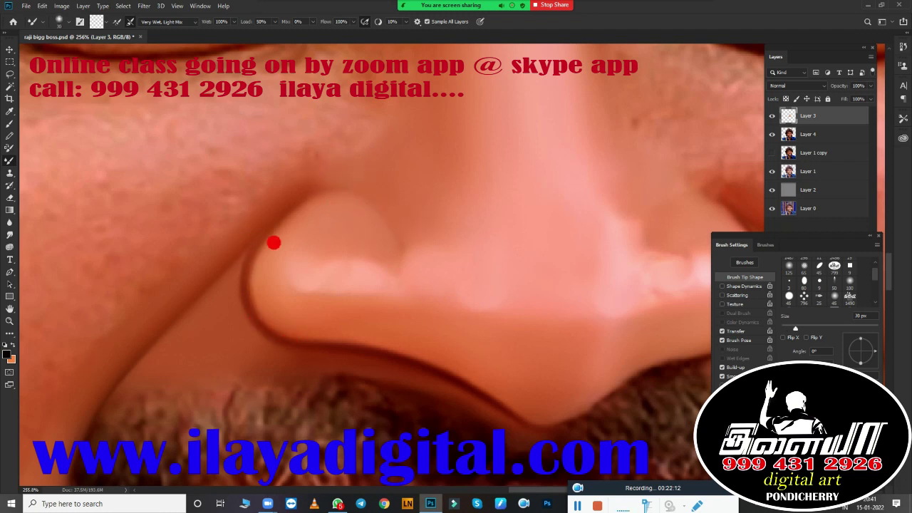
scroll(273, 243, "right", 3)
key("bracketright")
key("bracketright")
key("bracketright")
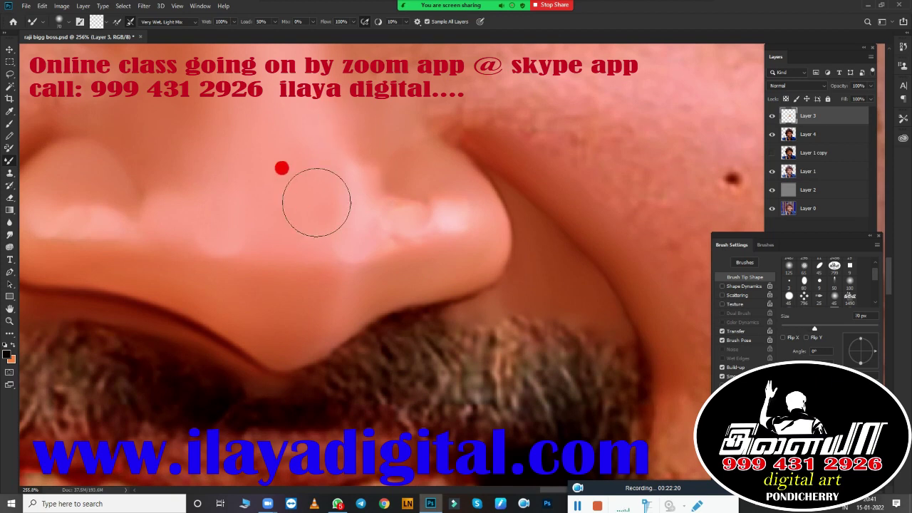
key("bracketleft")
key("bracketleft")
key("bracketleft")
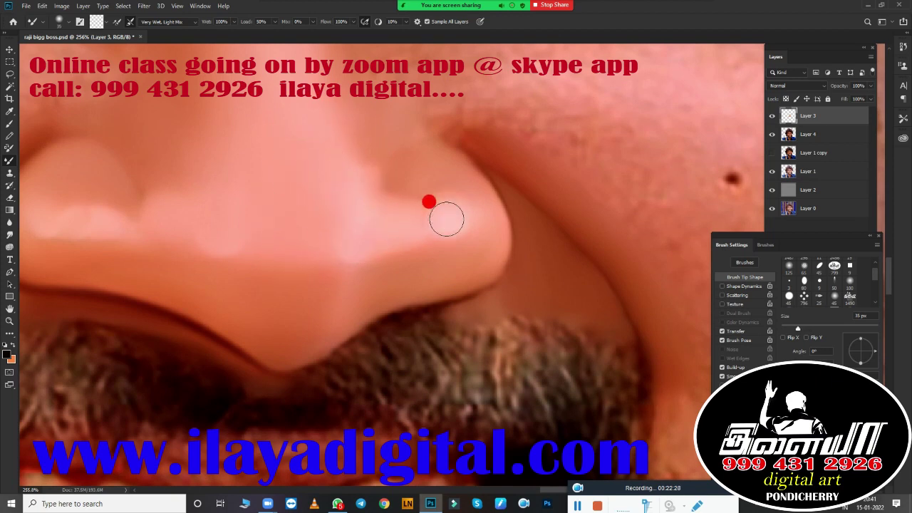
left_click_drag(446, 218, 464, 255)
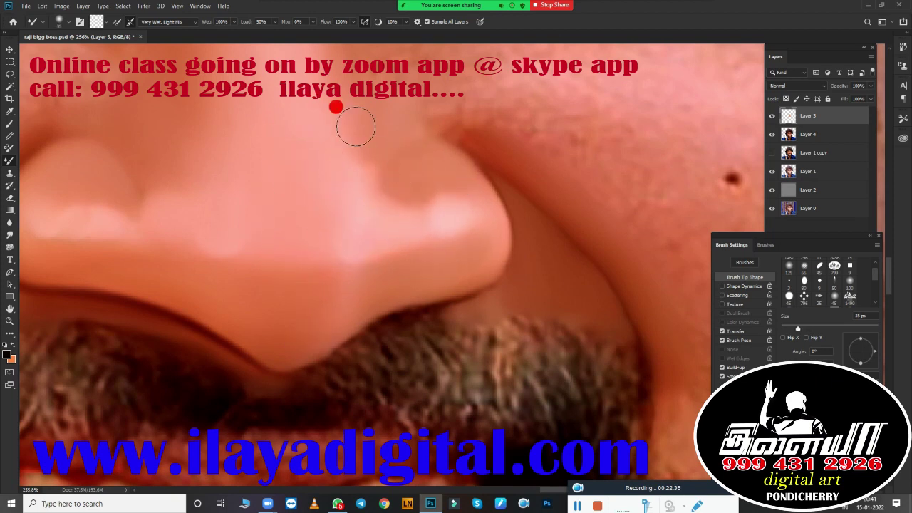
Step: Blend the nose edges at 15 px and the cheek-moustache edge at 30 px
scroll(356, 126, "down", 2)
scroll(438, 340, "down", 2)
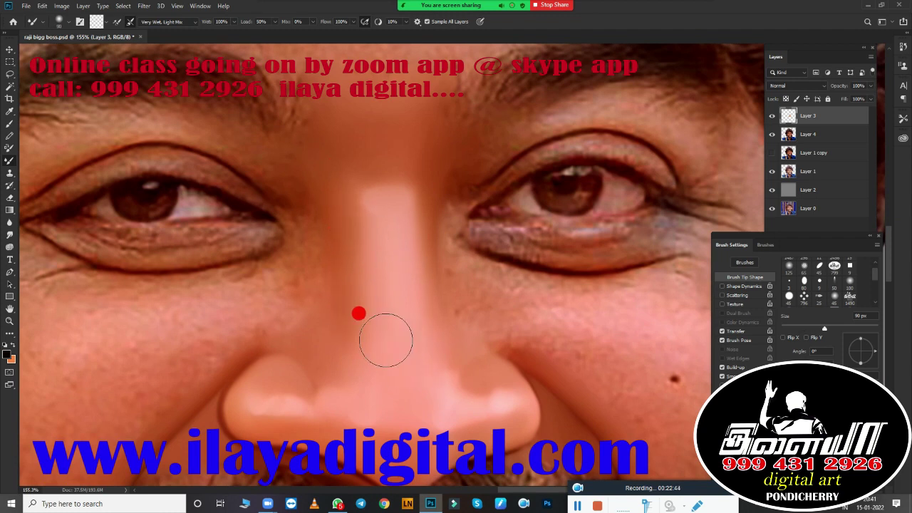
scroll(563, 320, "up", 3)
mouse_move(356, 342)
left_mouse_down()
mouse_move(437, 314)
mouse_move(268, 403)
left_mouse_up()
key("bracketleft")
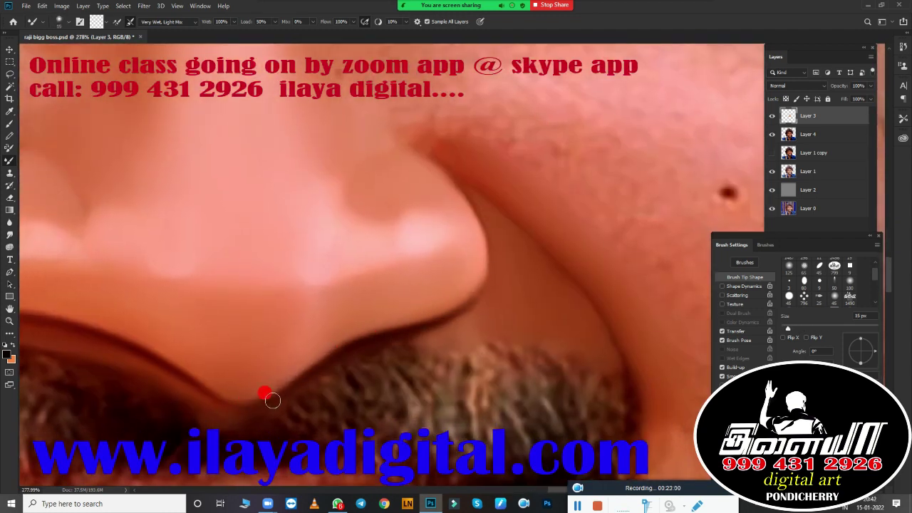
mouse_move(427, 152)
left_mouse_down()
mouse_move(464, 207)
mouse_move(435, 132)
mouse_move(540, 237)
left_mouse_up()
key("bracketright")
key("bracketright")
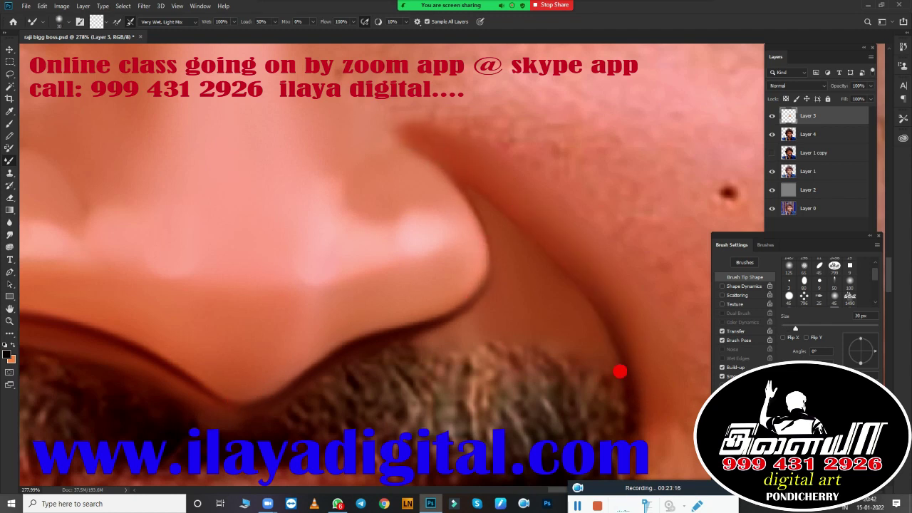
left_click_drag(638, 382, 651, 443)
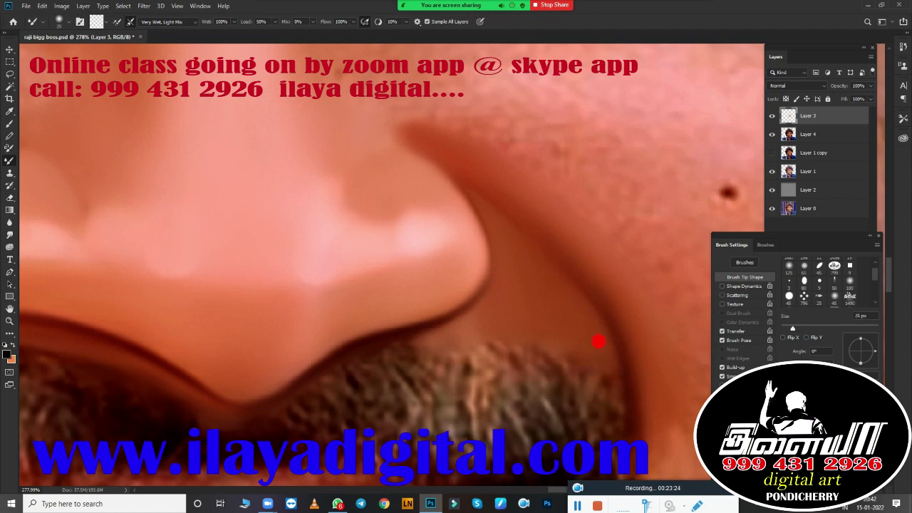
scroll(598, 342, "down", 3)
scroll(244, 249, "up", 2)
Step: Erase along the top edge of the moustache
key("e")
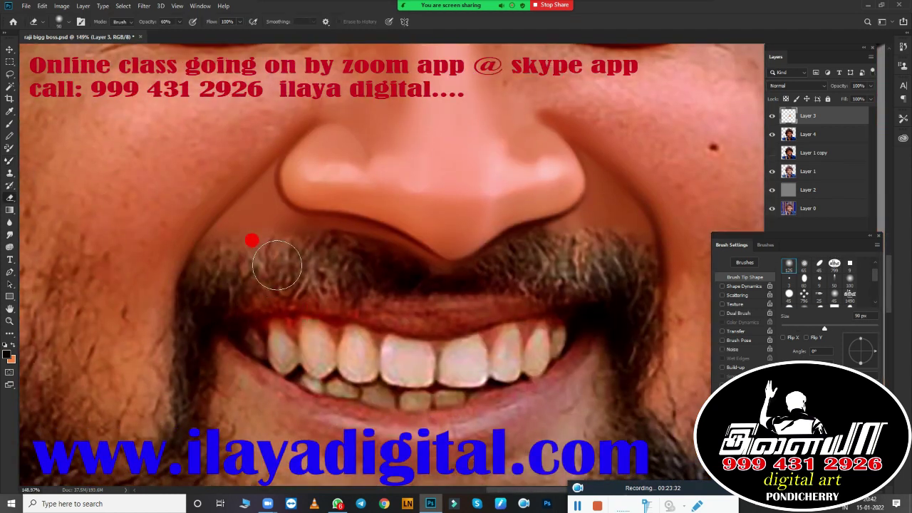
mouse_move(276, 265)
left_mouse_down()
mouse_move(369, 250)
mouse_move(470, 279)
mouse_move(578, 240)
left_mouse_up()
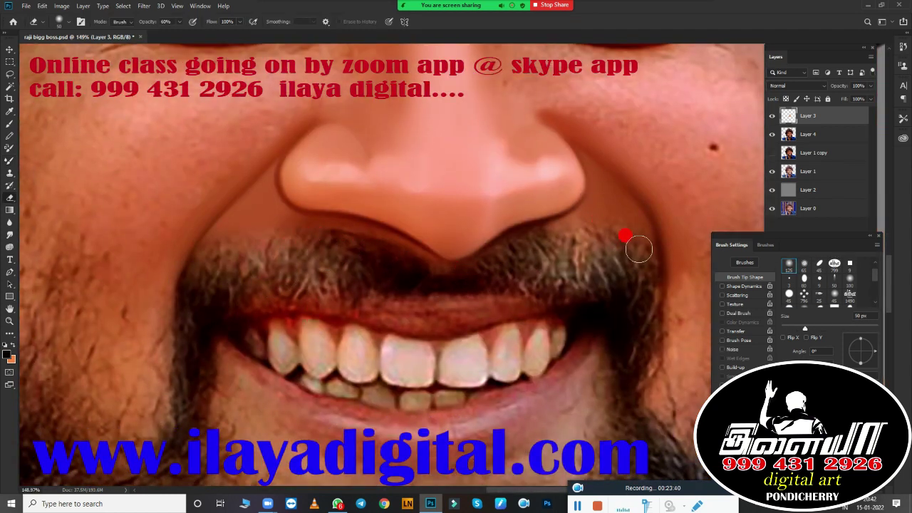
scroll(489, 285, "down", 3)
scroll(420, 254, "up", 3)
scroll(433, 258, "up", 2)
Step: Smudge the lower eyebrow edge and the temple wrinkles smooth
key("r")
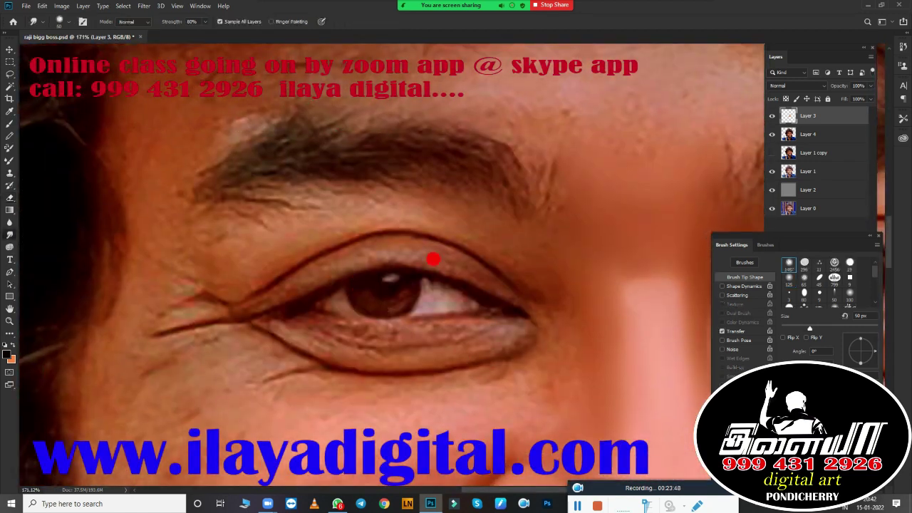
scroll(433, 259, "right", 1)
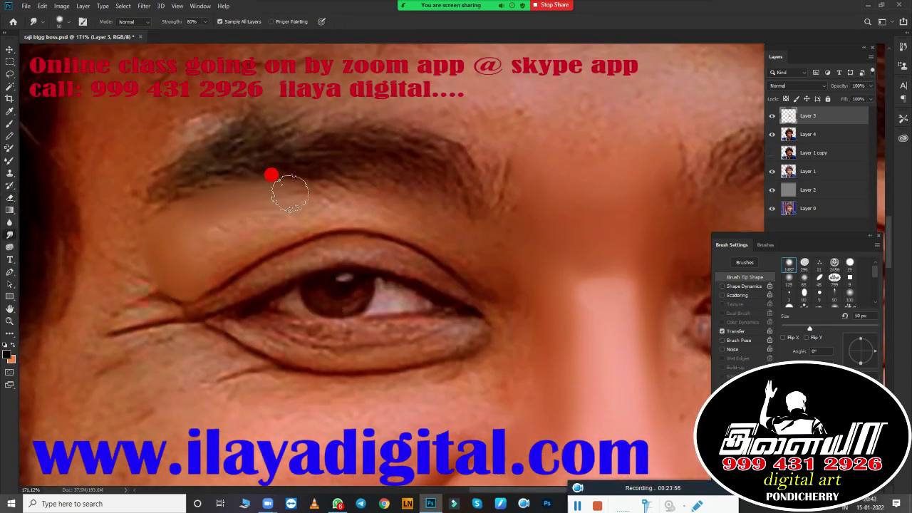
mouse_move(289, 192)
left_mouse_down()
mouse_move(190, 262)
mouse_move(324, 195)
mouse_move(425, 205)
mouse_move(386, 221)
mouse_move(449, 252)
left_mouse_up()
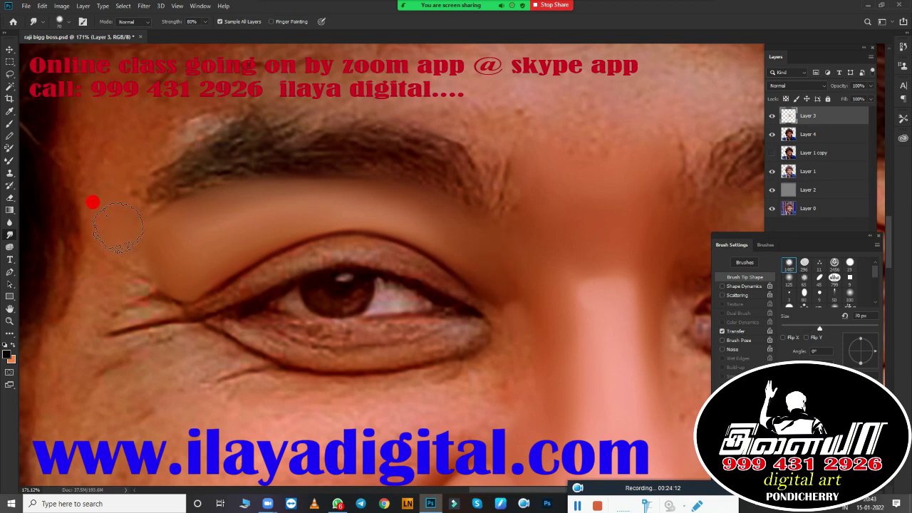
mouse_move(118, 226)
left_mouse_down()
mouse_move(91, 230)
mouse_move(70, 213)
mouse_move(76, 185)
mouse_move(79, 263)
left_mouse_up()
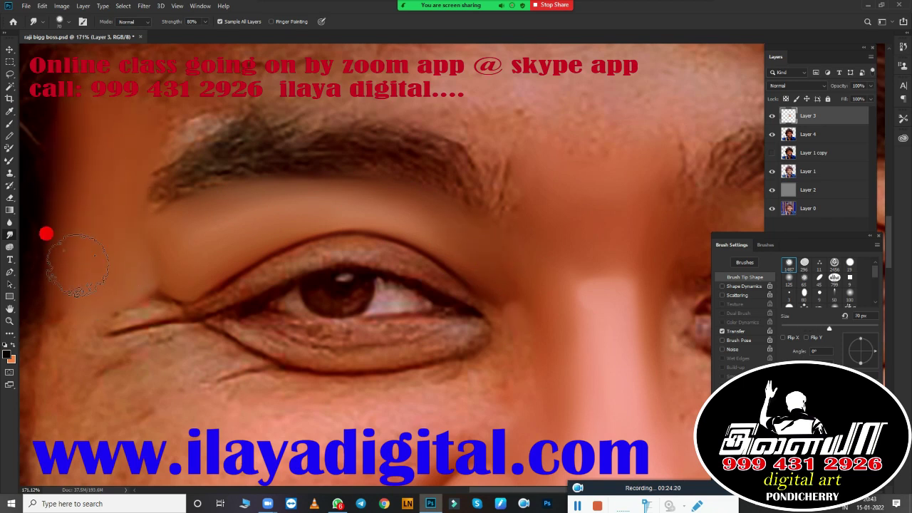
scroll(285, 235, "down", 3)
scroll(285, 235, "left", 3)
Step: With a 30 px smudge brush, smooth the eye-corner crease and the upper and lower eyelids
key("bracketright")
key("bracketright")
key("bracketright")
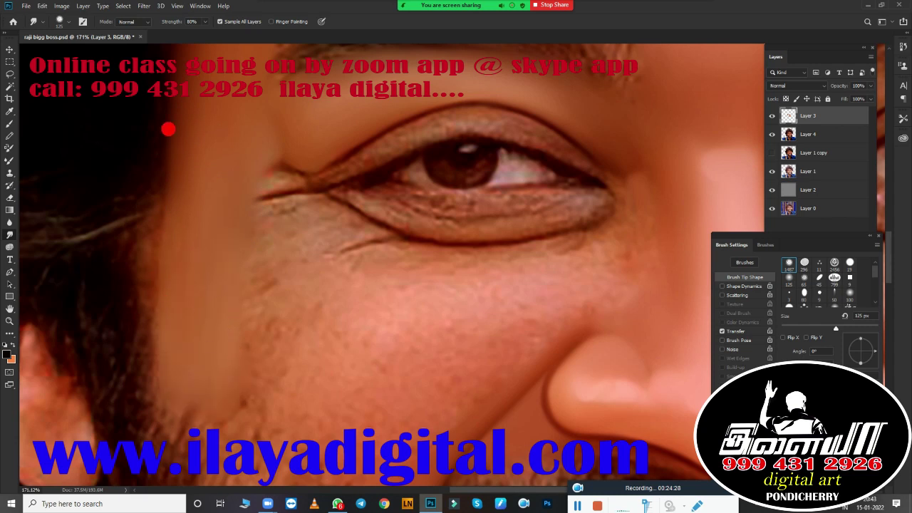
key("bracketleft")
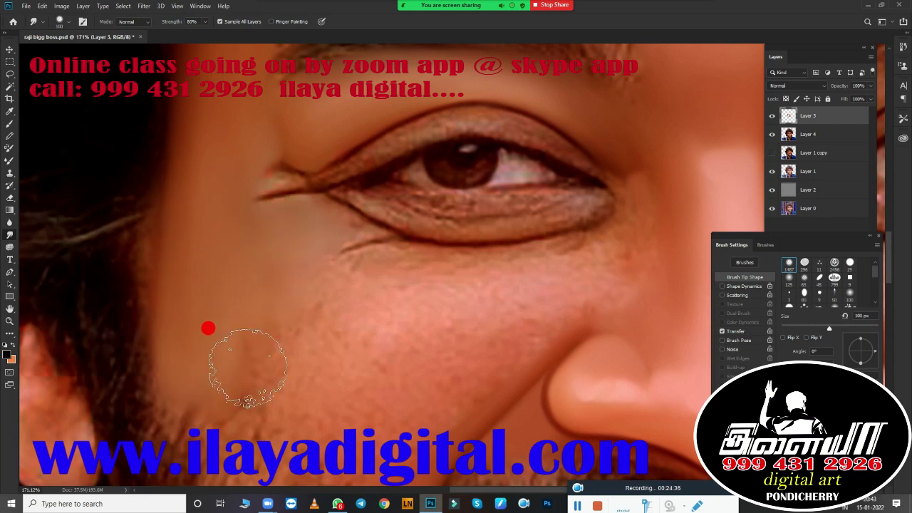
key("bracketleft")
key("bracketleft")
key("bracketleft")
key("ctrl+plus")
scroll(84, 277, "up", 1)
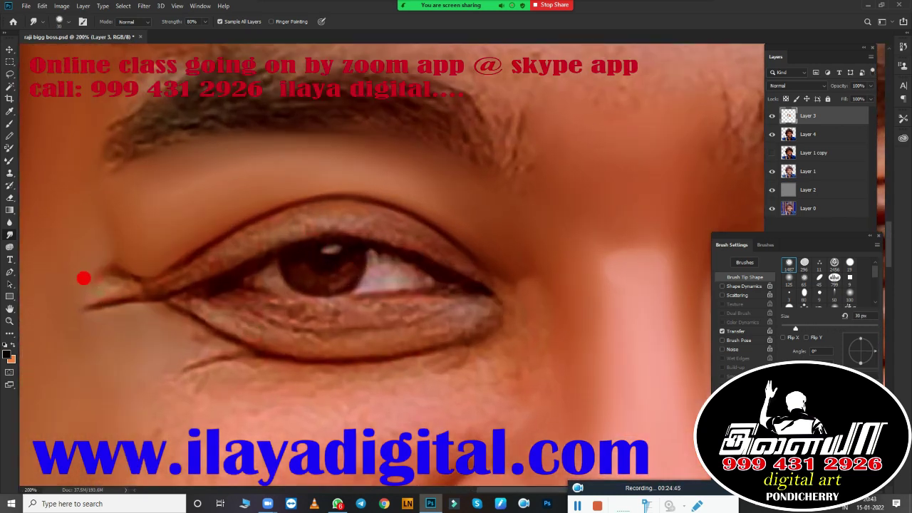
left_click_drag(83, 278, 169, 283)
left_click_drag(262, 232, 478, 271)
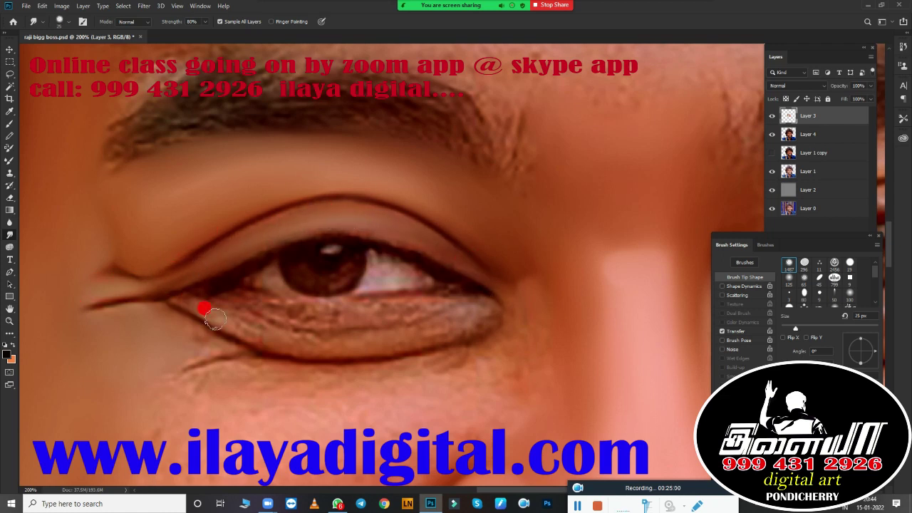
mouse_move(234, 325)
left_mouse_down()
mouse_move(475, 321)
mouse_move(271, 315)
mouse_move(400, 309)
left_mouse_up()
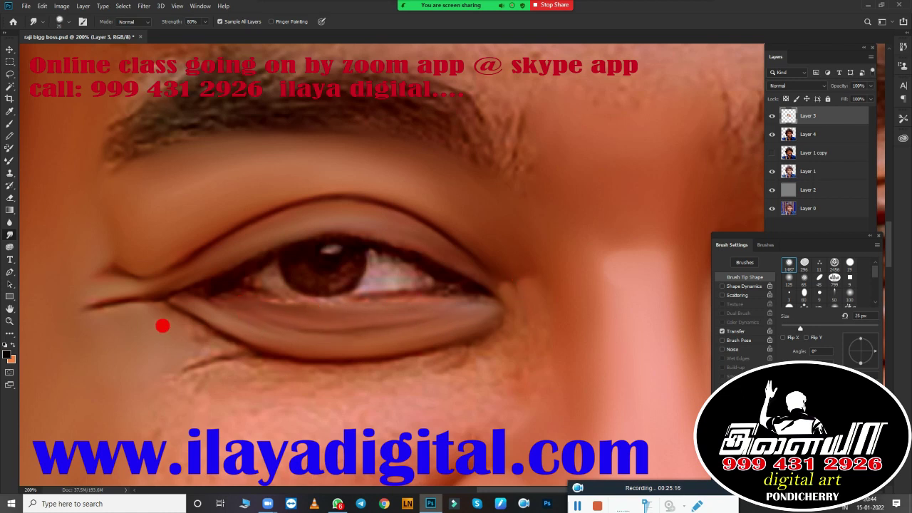
Step: Smooth the cheek texture beside the nose, sizing the brush from 45 up to 100 px
key("bracketright")
key("bracketright")
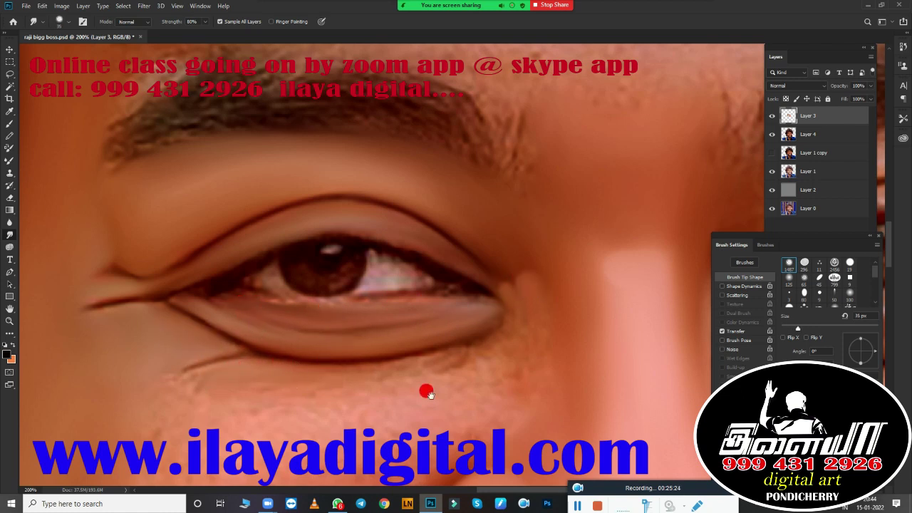
left_click_drag(426, 392, 450, 285)
key("bracketright")
key("bracketright")
key("bracketright")
key("bracketleft")
key("bracketleft")
key("bracketleft")
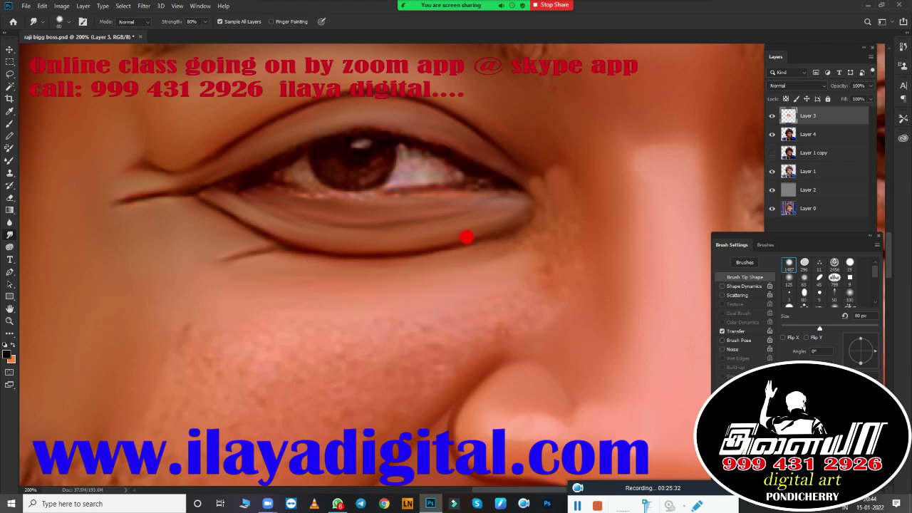
left_click_drag(470, 295, 517, 321)
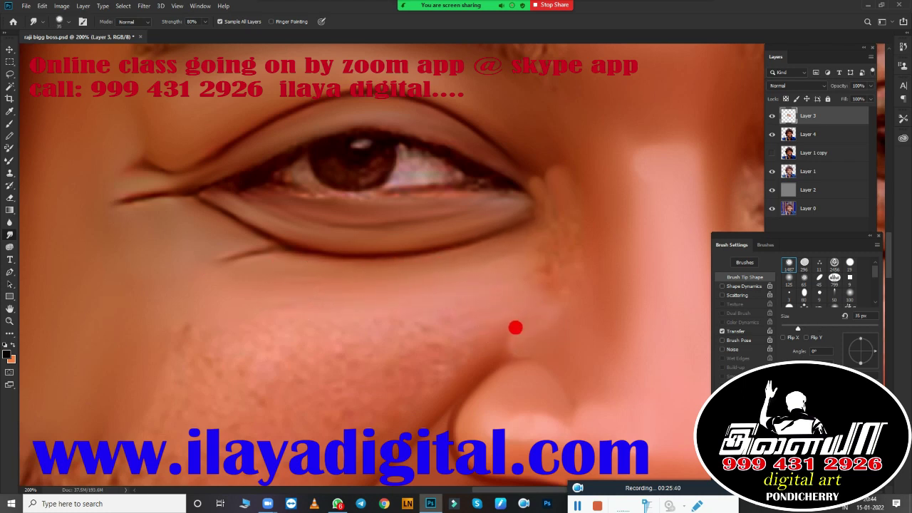
key("bracketright")
key("bracketright")
key("bracketright")
scroll(385, 271, "down", 4)
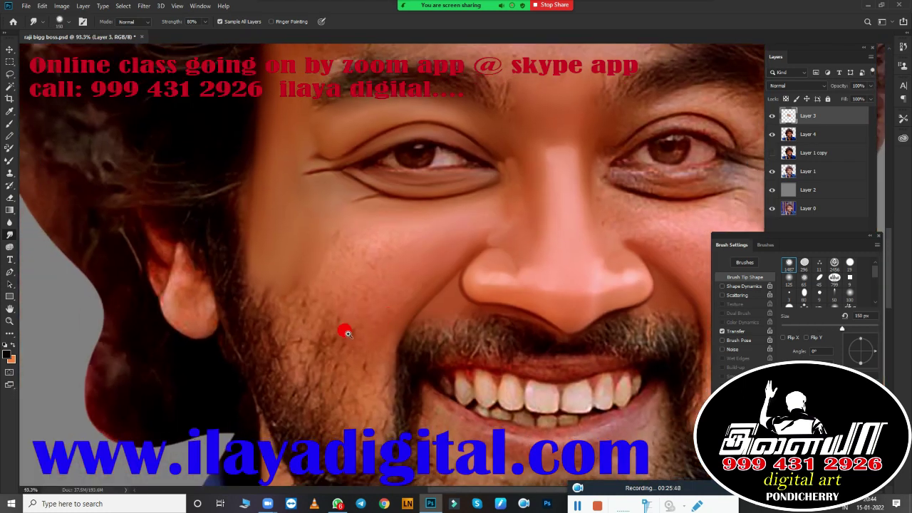
key("bracketright")
key("bracketright")
key("bracketright")
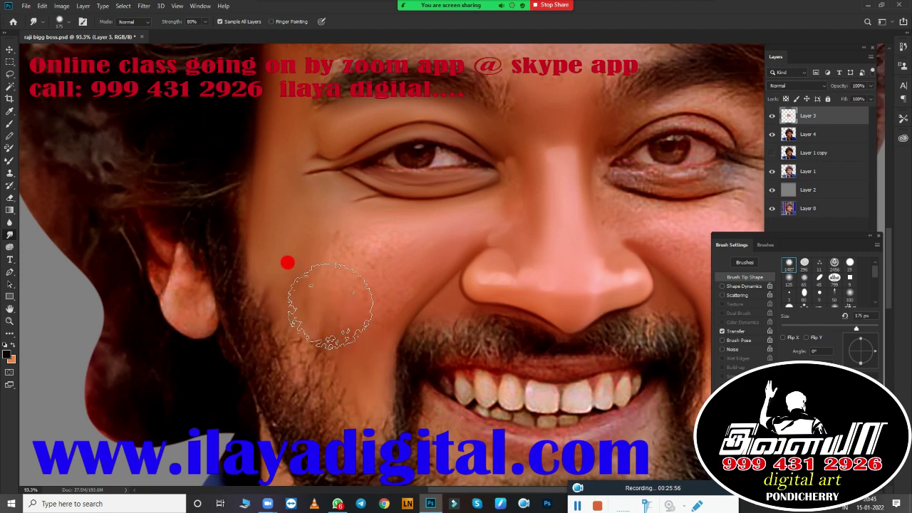
key("bracketright")
key("b")
scroll(417, 275, "up", 5)
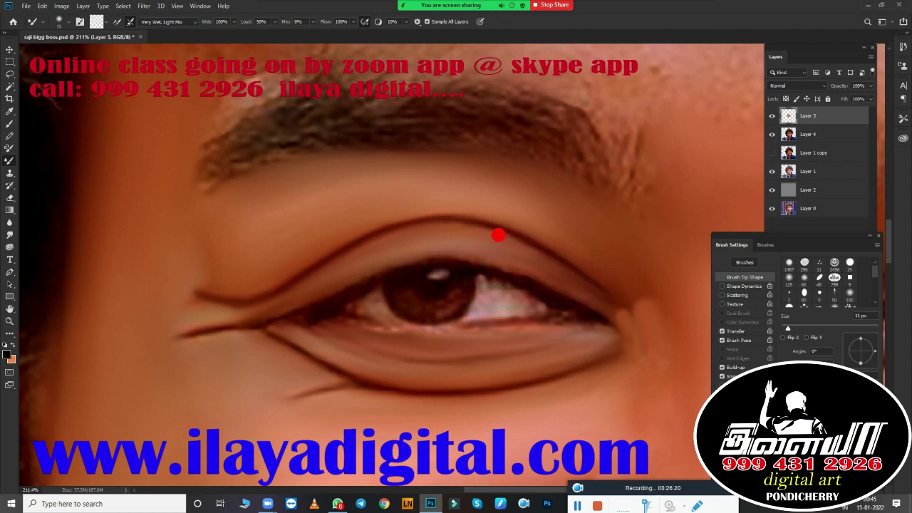
Step: Blend the eyelid and brow skin with the Mixer Brush at 20–80 px
key("bracketright")
key("bracketright")
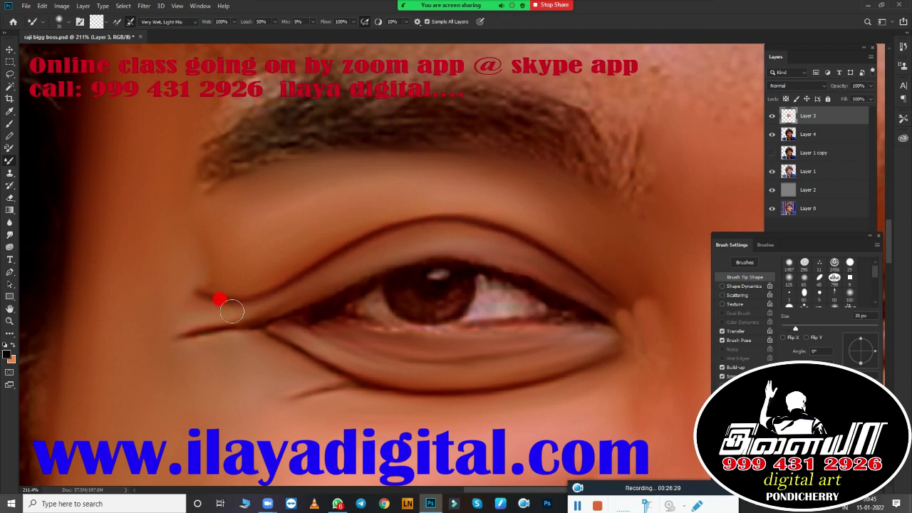
key("bracketright")
key("bracketright")
key("bracketright")
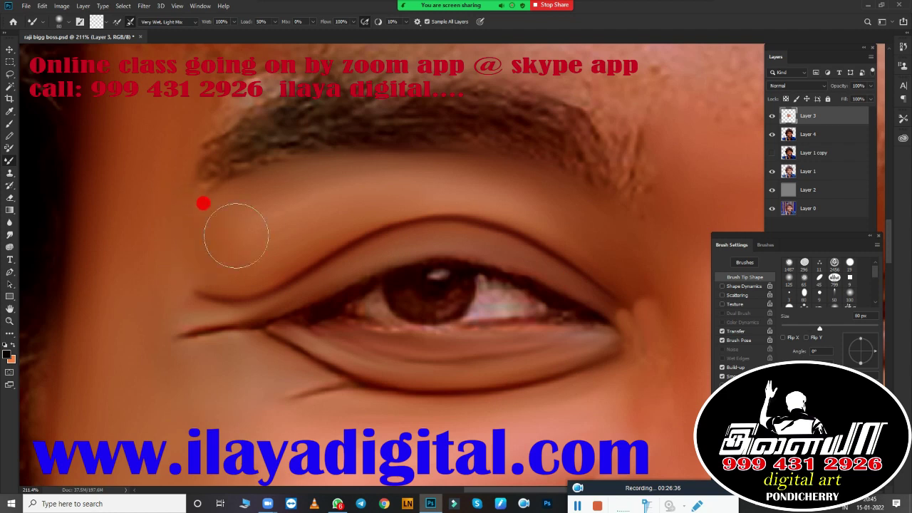
key("bracketleft")
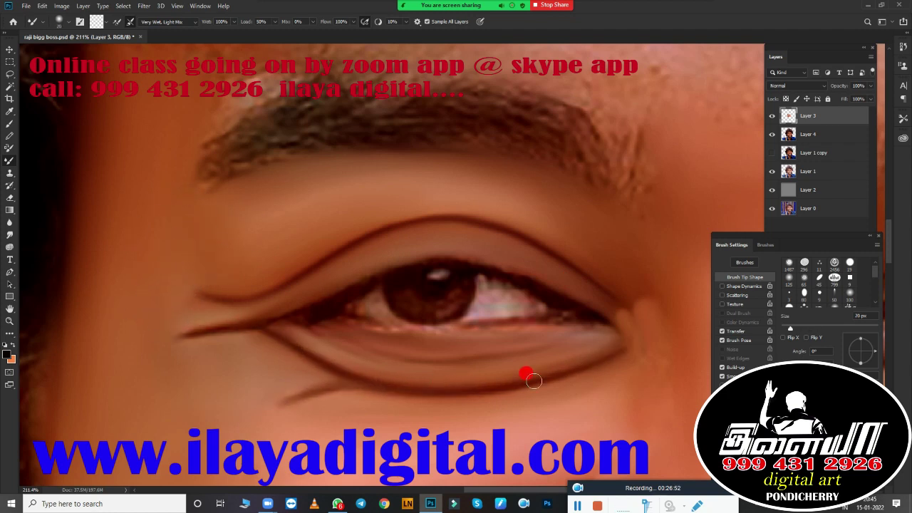
scroll(562, 383, "down", 5)
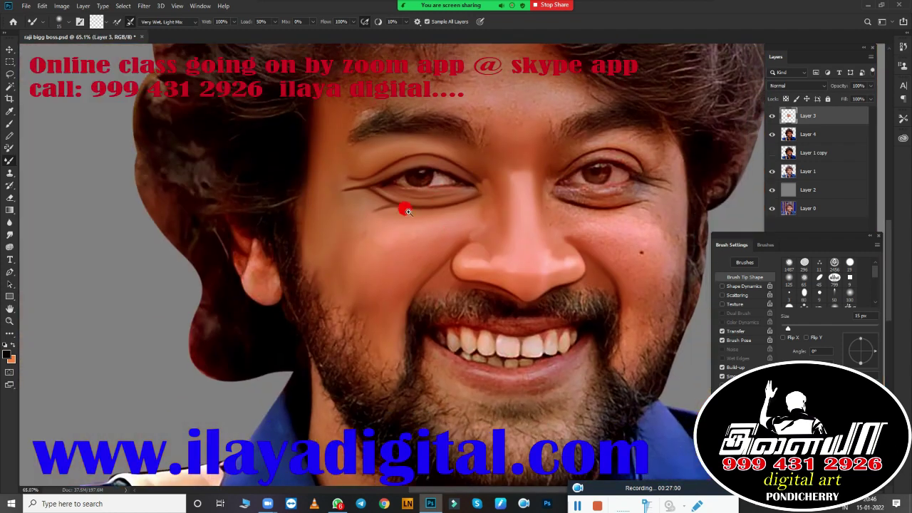
scroll(381, 273, "up", 4)
key("bracketleft")
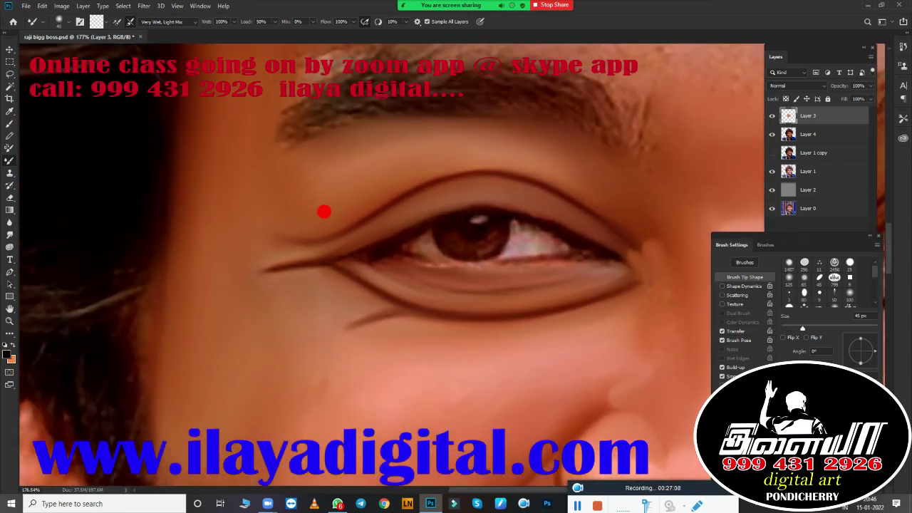
scroll(427, 335, "down", 4)
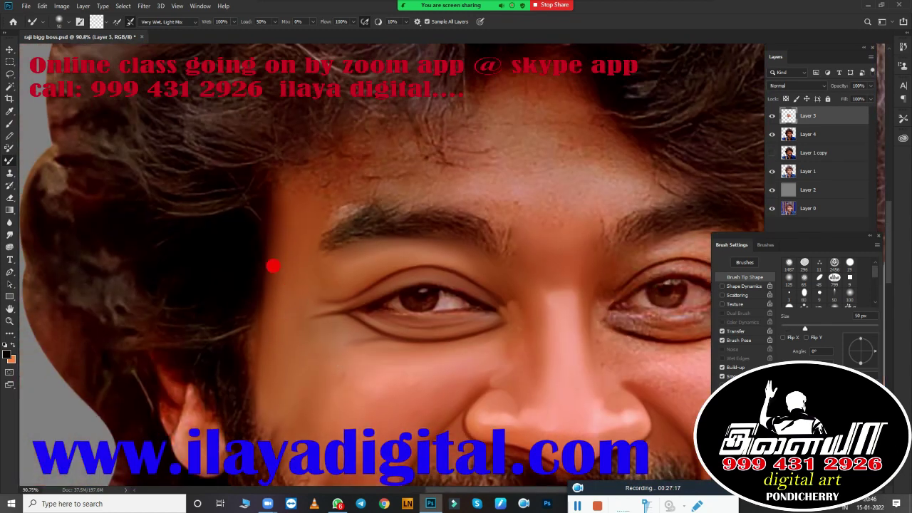
Step: Blend the wide cheek skin with the brush enlarged to 175–200 px
key("bracketright")
key("bracketright")
key("bracketright")
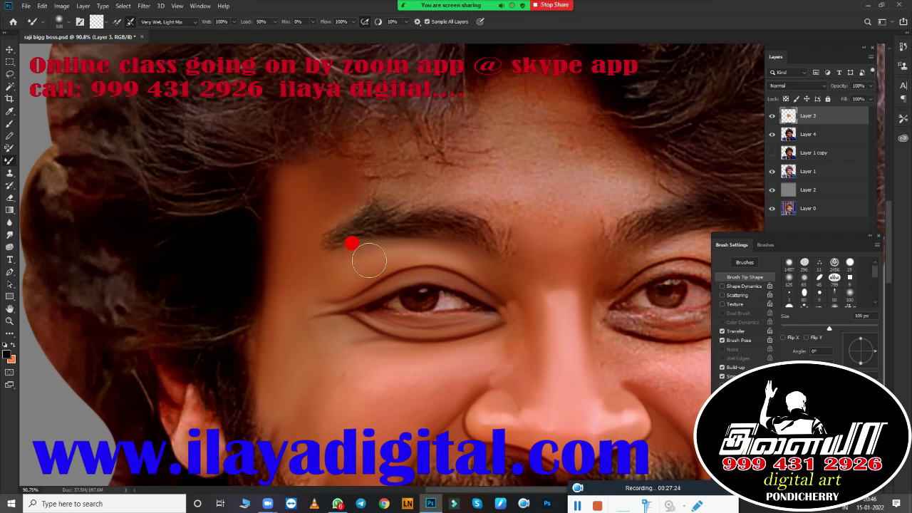
key("bracketright")
scroll(442, 357, "up", 2)
scroll(441, 357, "down", 2)
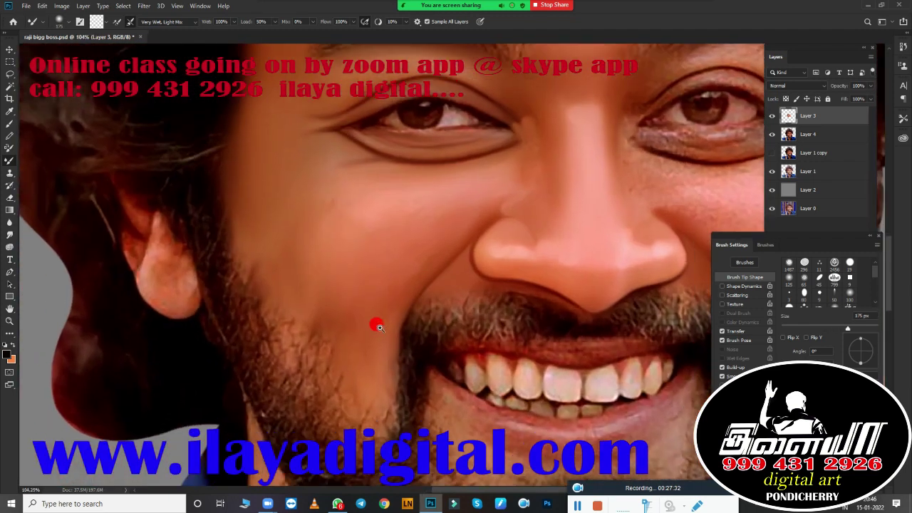
key("bracketright")
key("bracketright")
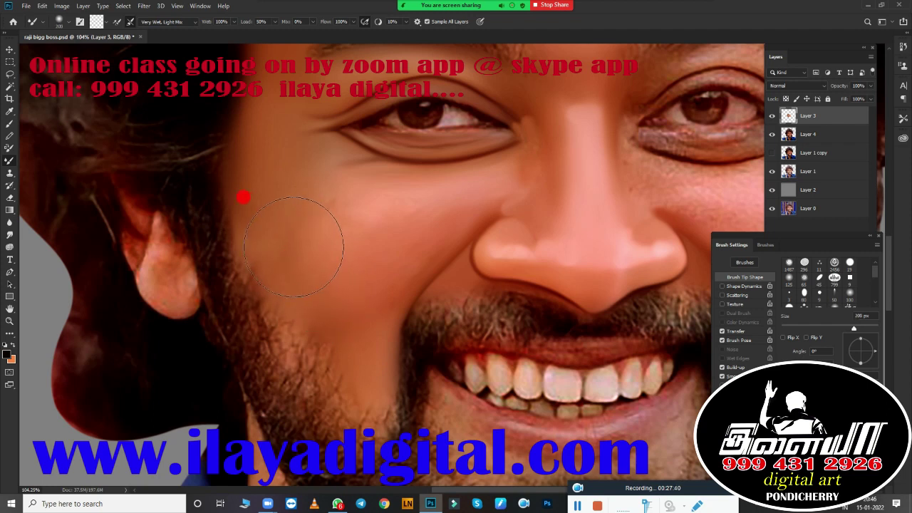
key("bracketright")
key("bracketleft")
key("bracketleft")
key("bracketleft")
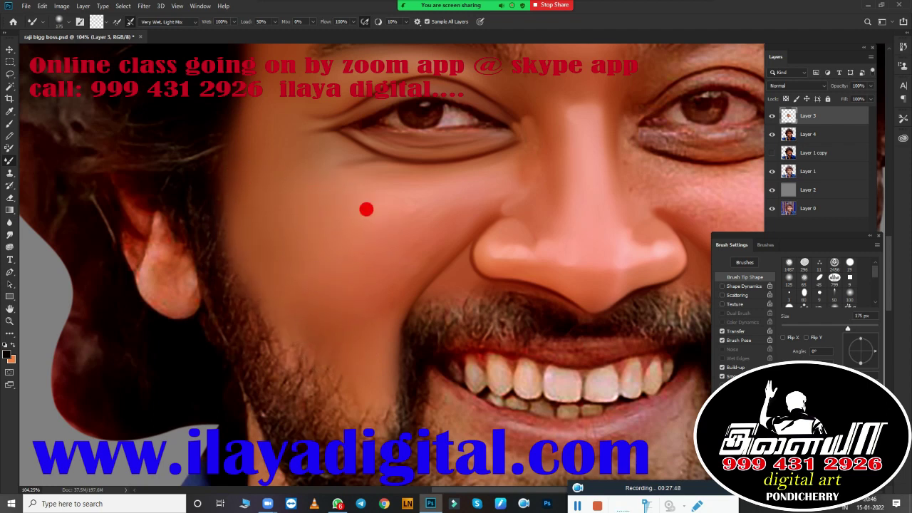
scroll(449, 178, "up", 3)
key("bracketleft")
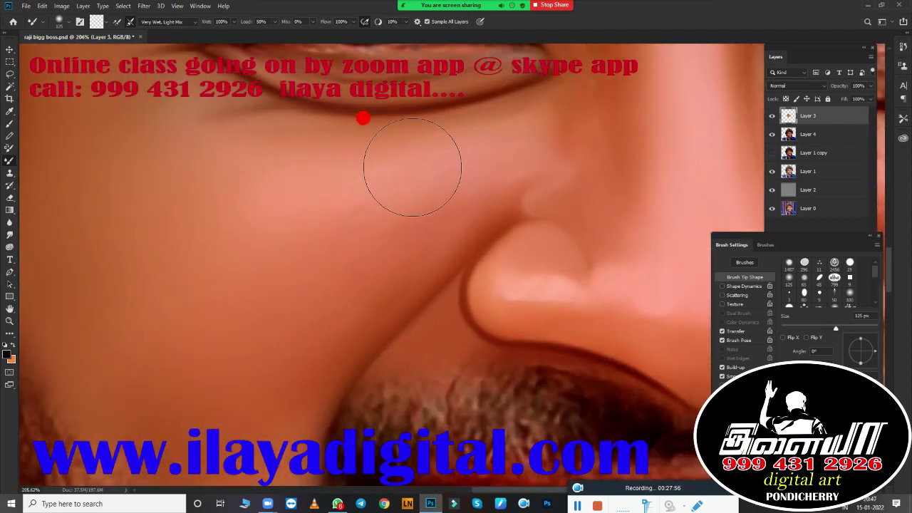
Step: Blend the skin near the eye corner at 35 px, then widen to 150 px
scroll(499, 206, "up", 3)
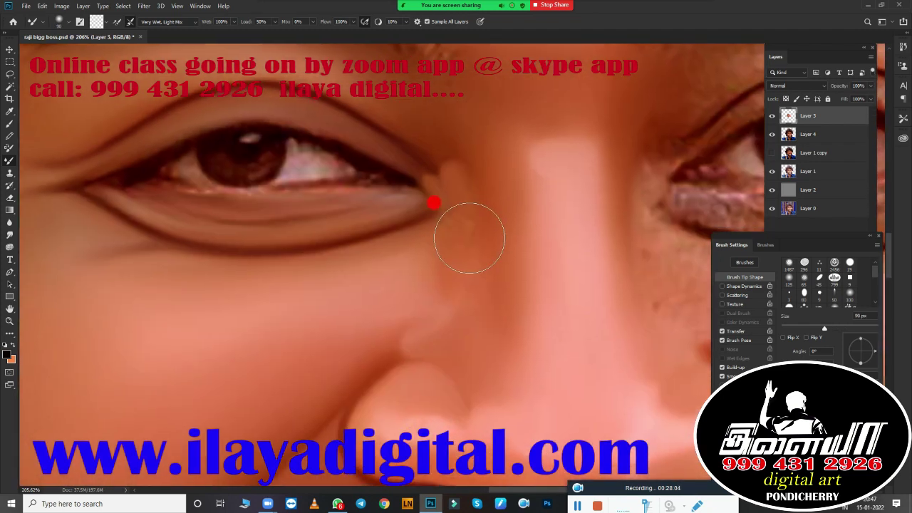
key("bracketleft")
key("bracketleft")
key("bracketleft")
key("bracketleft")
key("bracketleft")
key("bracketleft")
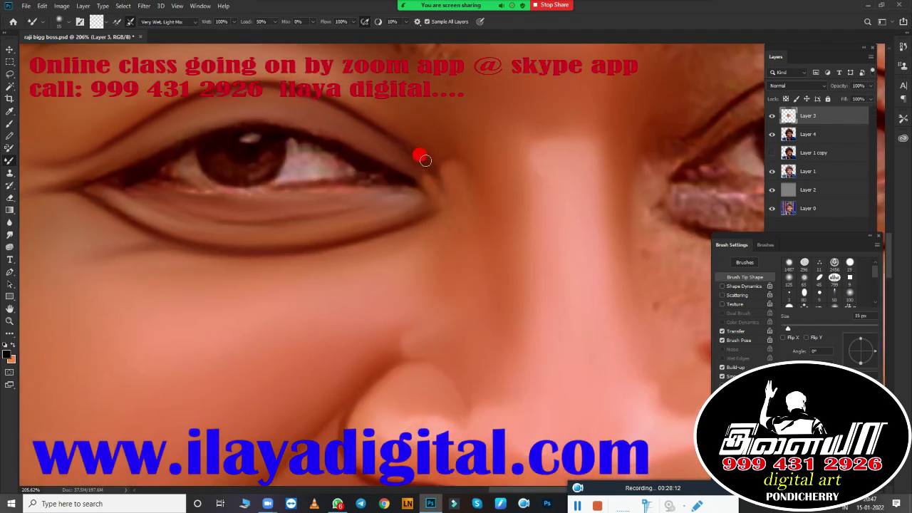
scroll(427, 235, "down", 5)
scroll(371, 342, "up", 1)
scroll(321, 349, "up", 3)
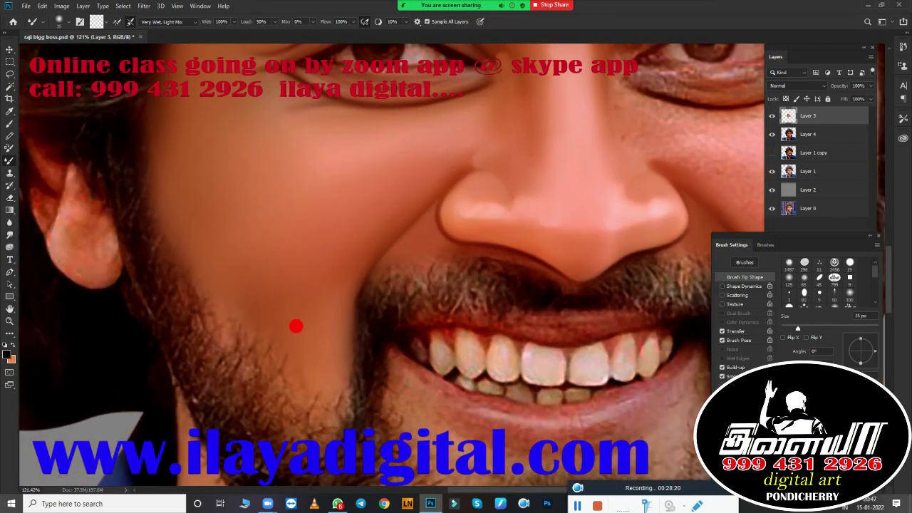
key("bracketright")
key("bracketright")
key("bracketright")
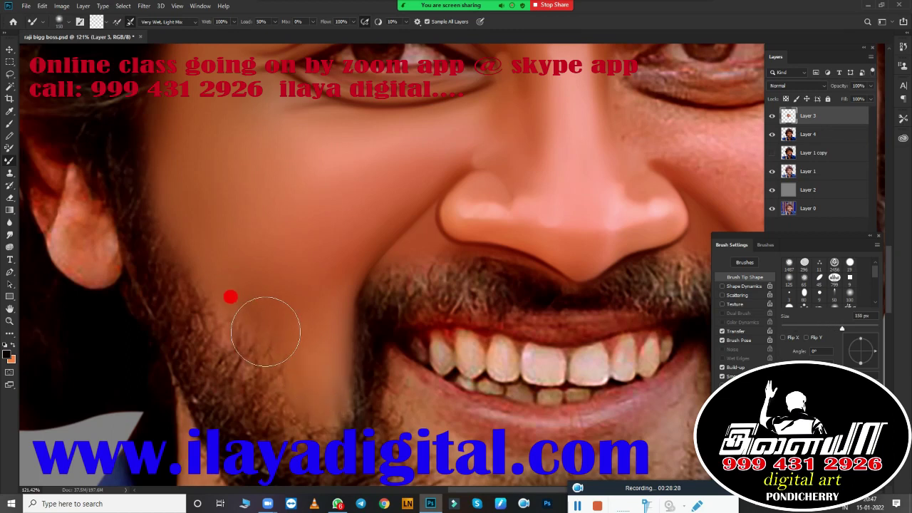
Step: Smooth the forehead and the skin between the brows with a 200–250 px brush
left_click_drag(423, 68, 296, 417)
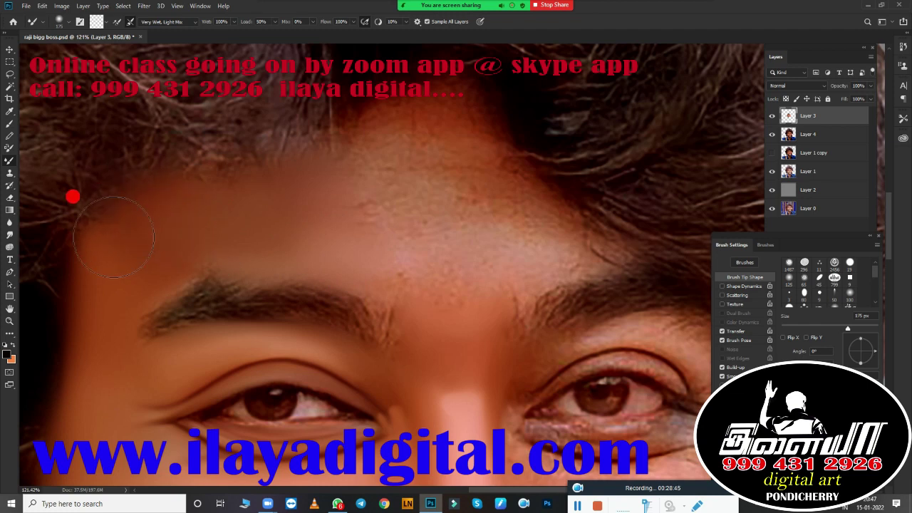
key("bracketright")
key("bracketright")
key("bracketright")
left_click_drag(522, 255, 504, 326)
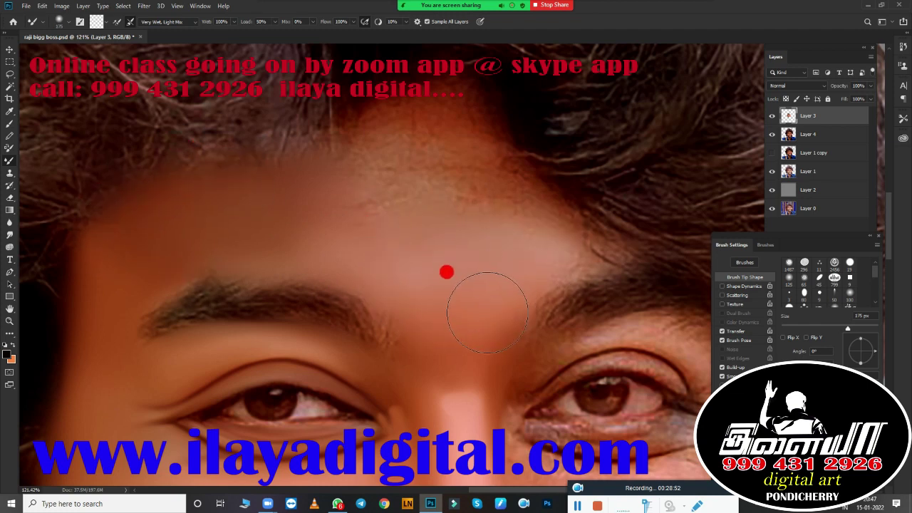
key("bracketleft")
mouse_move(431, 159)
left_mouse_down()
mouse_move(378, 158)
mouse_move(377, 193)
mouse_move(484, 203)
mouse_move(472, 157)
mouse_move(422, 133)
mouse_move(321, 183)
left_mouse_up()
key("bracketright")
key("bracketleft")
key("bracketleft")
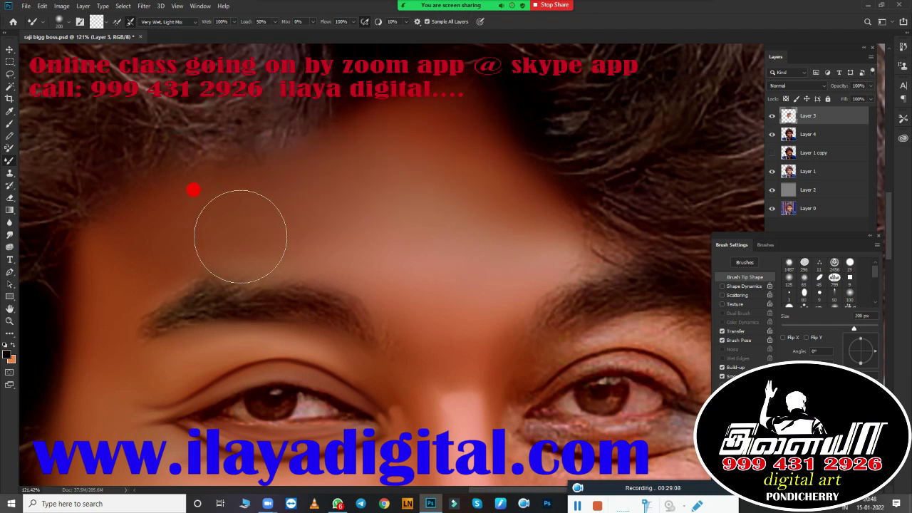
scroll(498, 260, "down", 3)
Step: Smudge the outer end of the left eyebrow softer, using a 60 px Smudge brush
key("r")
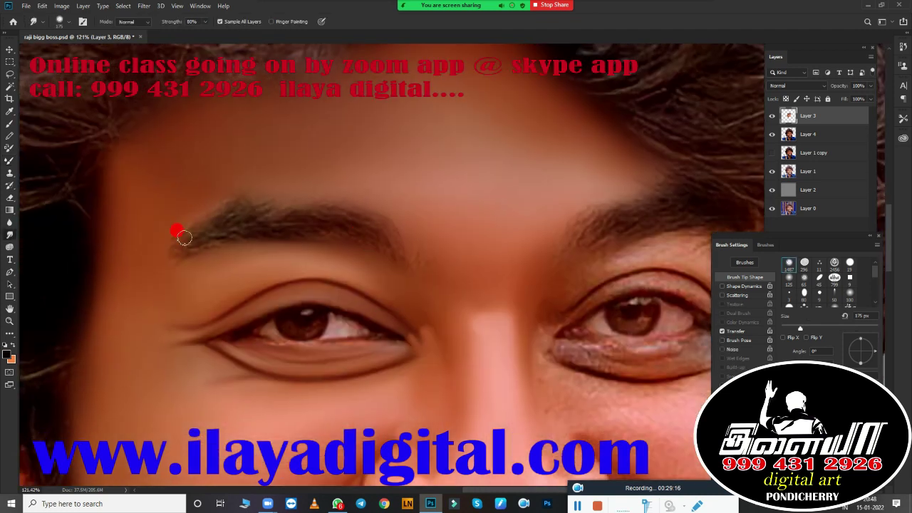
mouse_move(328, 229)
left_mouse_down()
mouse_move(376, 214)
mouse_move(321, 221)
left_mouse_up()
key("bracketright")
scroll(495, 299, "up", 5)
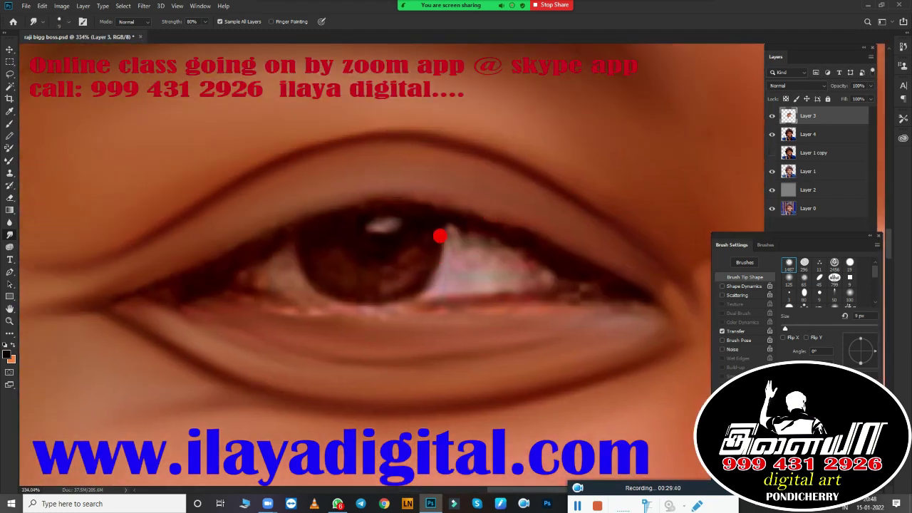
key("b")
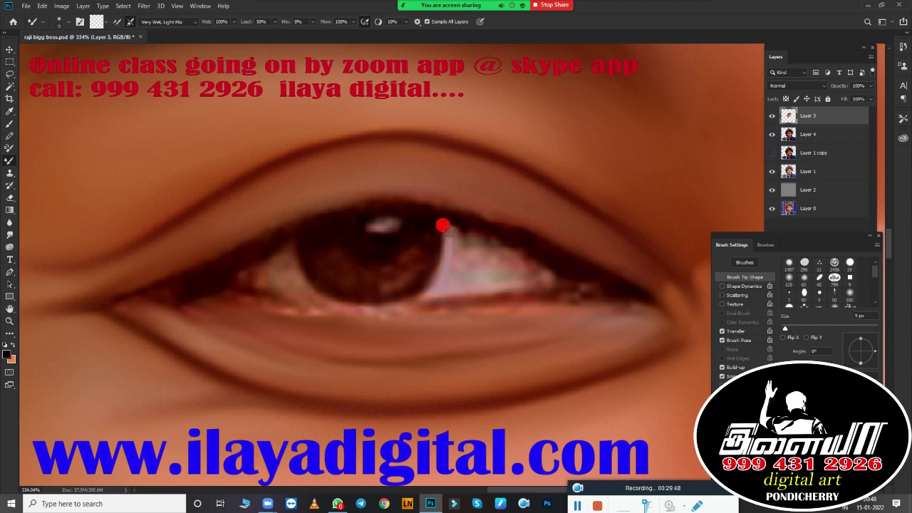
Step: Lighten the eye white beside the iris and upper lid, painting the inner white pale pink
mouse_move(468, 262)
left_mouse_down()
mouse_move(460, 260)
mouse_move(492, 262)
left_mouse_up()
key("bracketright")
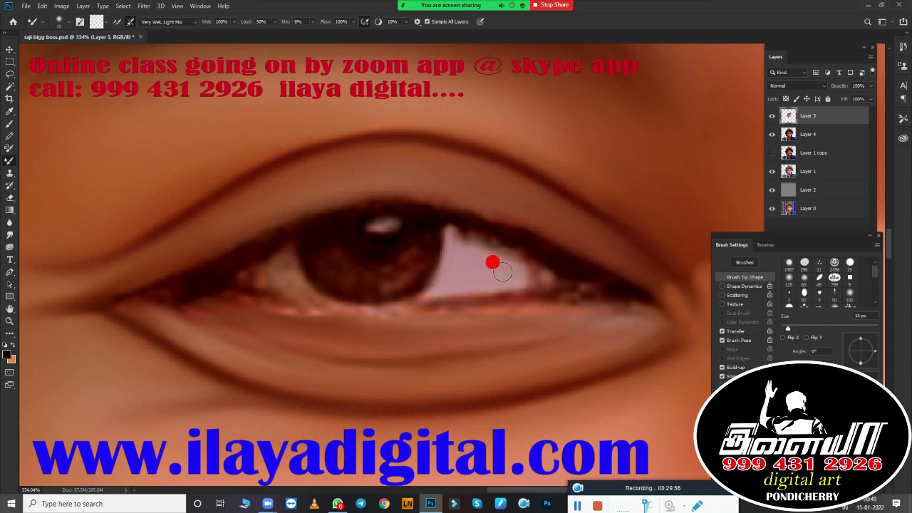
mouse_move(447, 227)
left_mouse_down()
mouse_move(501, 245)
mouse_move(512, 268)
left_mouse_up()
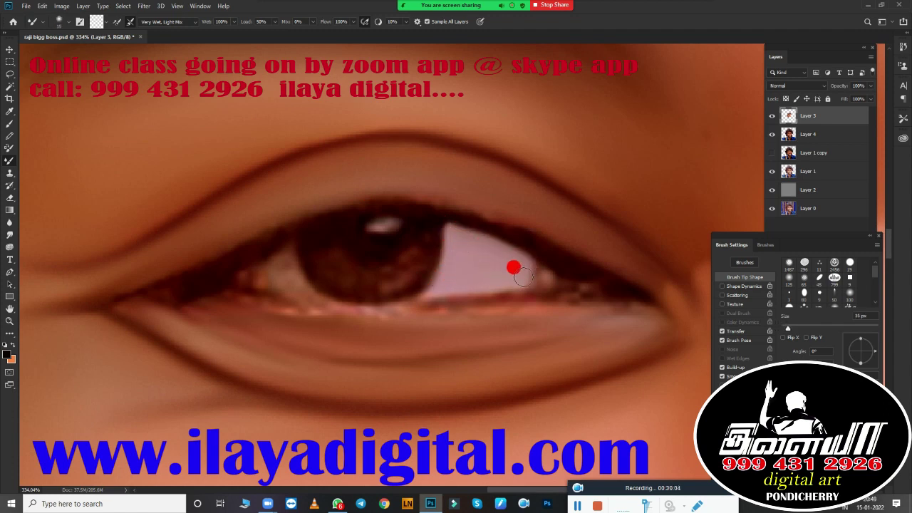
left_click(100, 23)
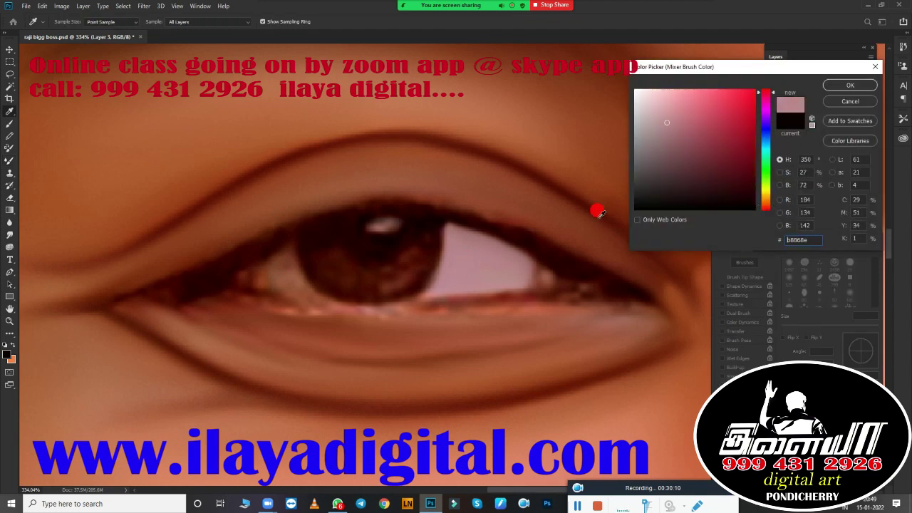
left_click(845, 85)
left_click(9, 353)
left_click(846, 91)
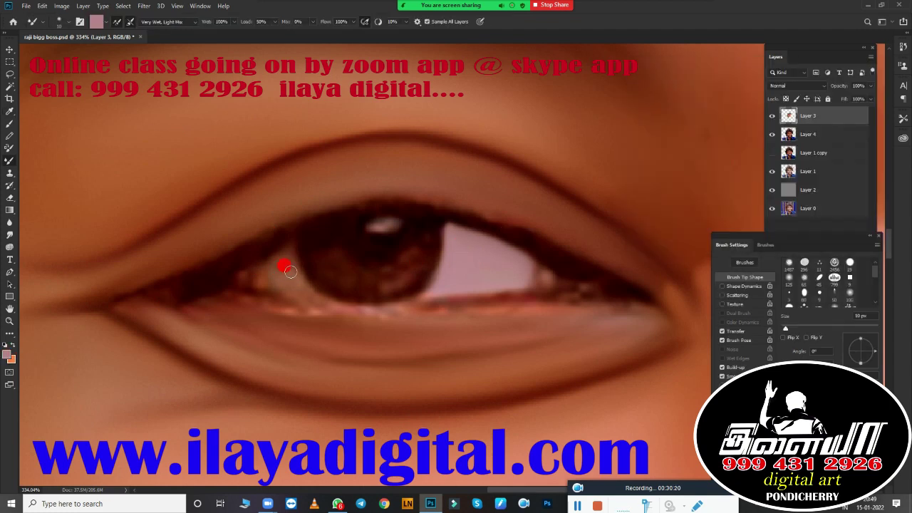
mouse_move(280, 247)
left_mouse_down()
mouse_move(264, 270)
mouse_move(291, 287)
left_mouse_up()
Step: Blend the lower eyelid line at 9–20 px, then resume smudging with a slightly larger brush
key("bracketleft")
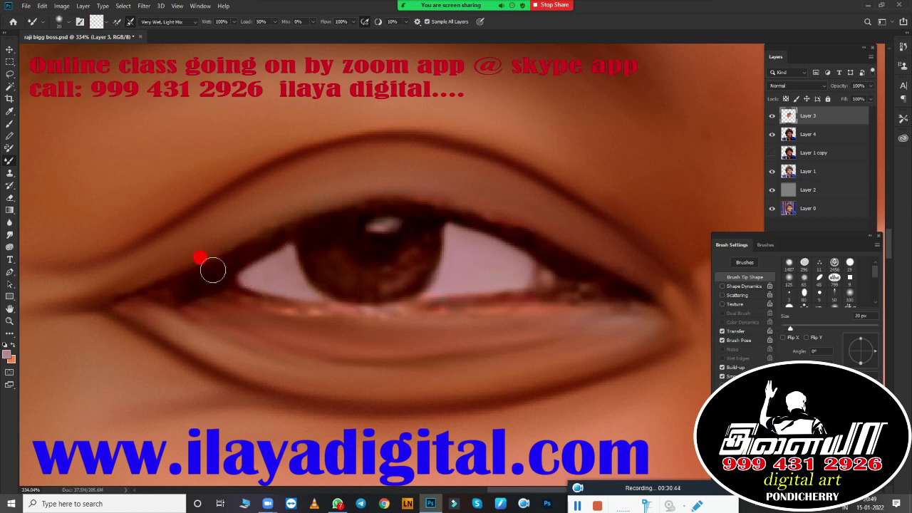
key("bracketleft")
key("bracketright")
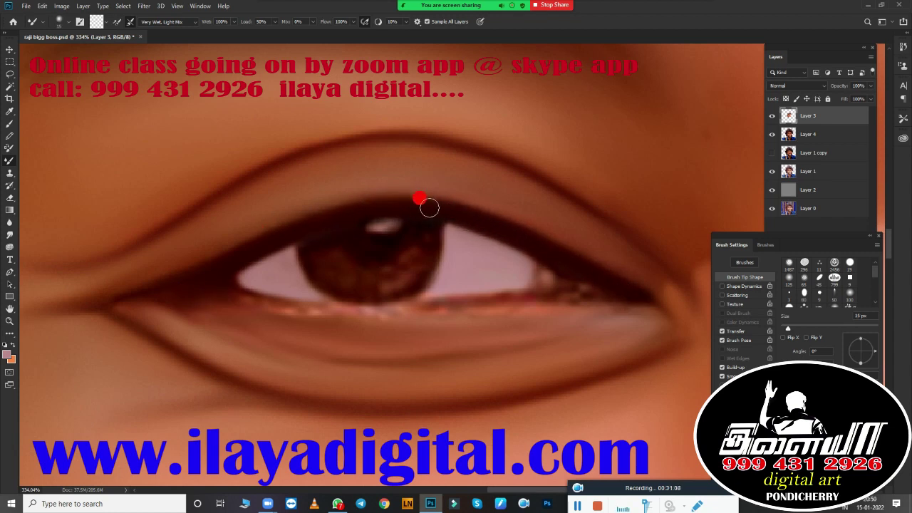
key("bracketleft")
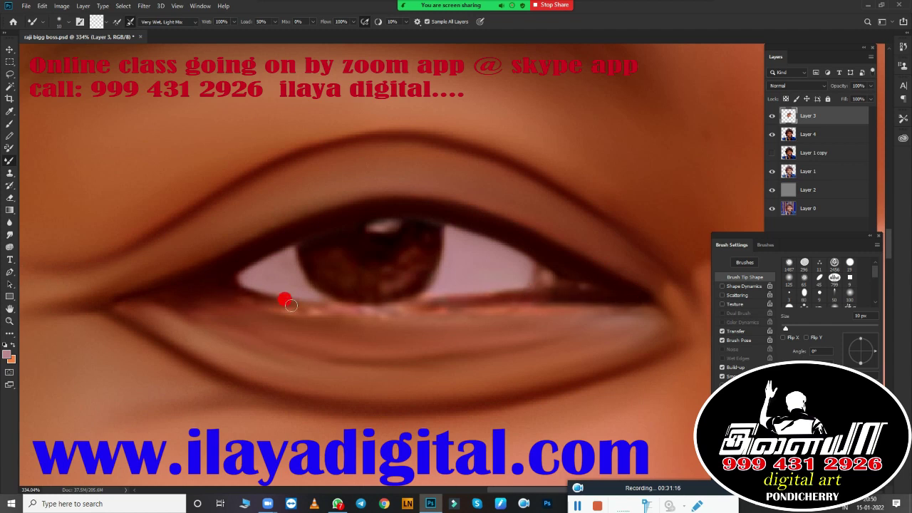
left_click_drag(503, 294, 338, 306)
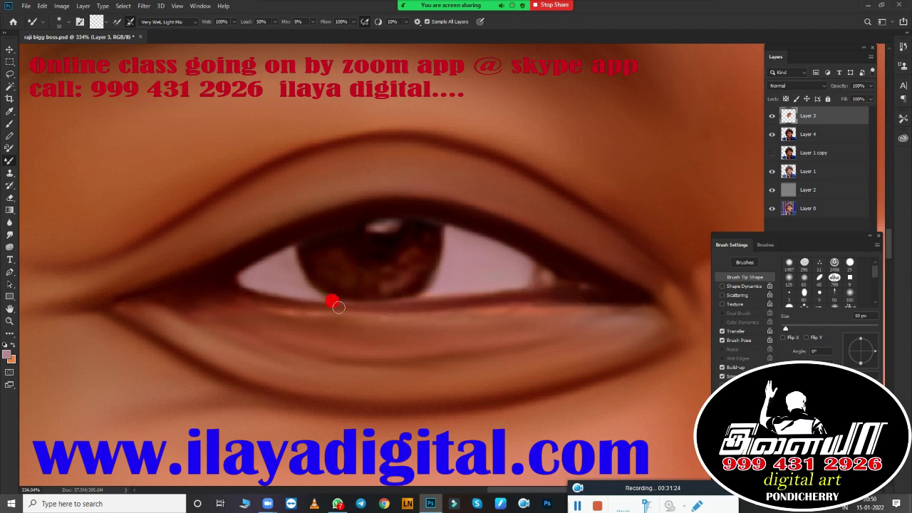
key("bracketright")
key("bracketright")
key("bracketright")
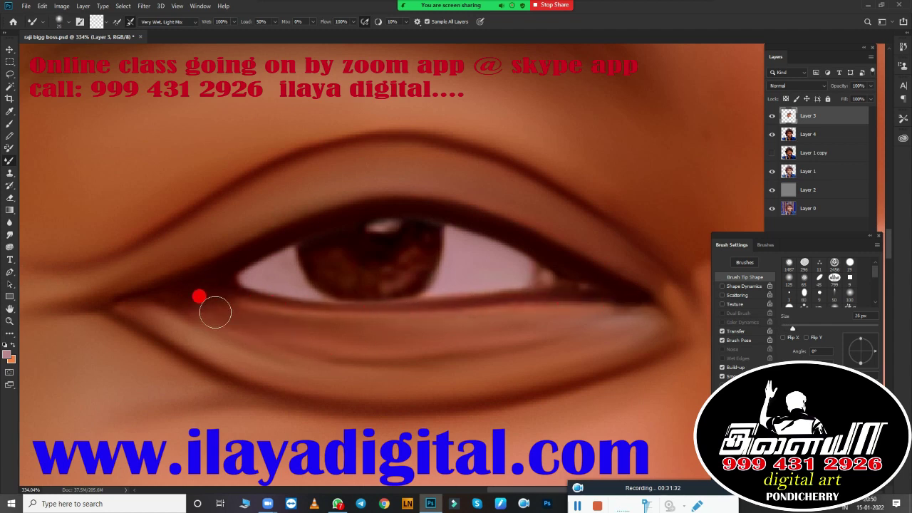
mouse_move(218, 315)
left_mouse_down()
mouse_move(418, 333)
mouse_move(224, 330)
mouse_move(656, 338)
left_mouse_up()
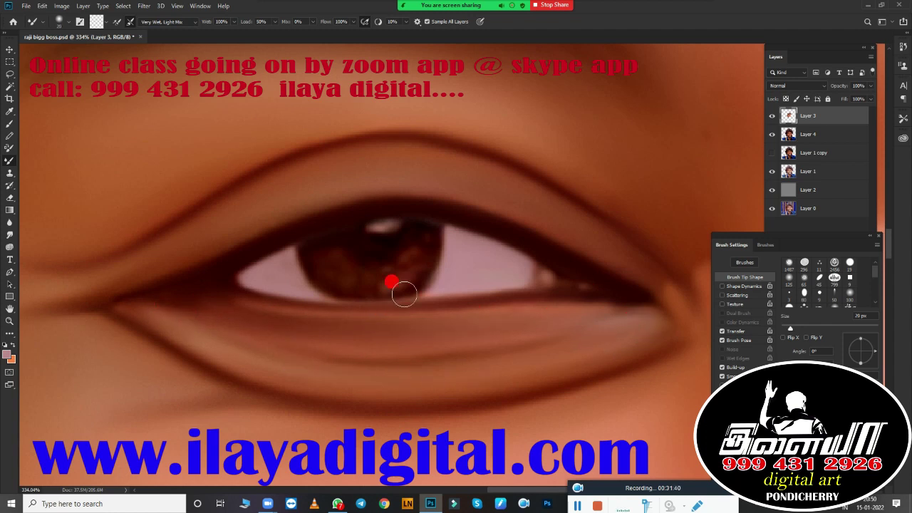
key("r")
key("bracketright")
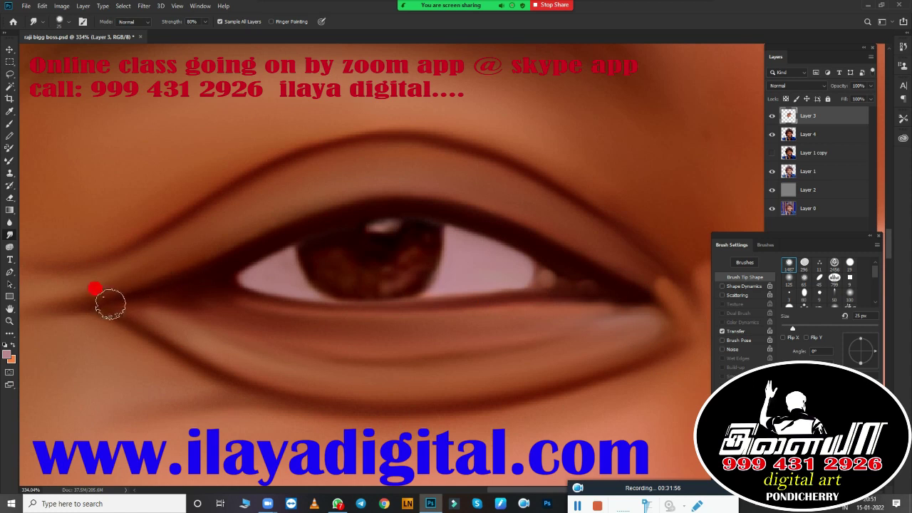
Step: Smudge dark pupil tones into the lower iris with a small brush
key("bracketleft")
key("bracketleft")
left_click_drag(432, 253, 396, 283)
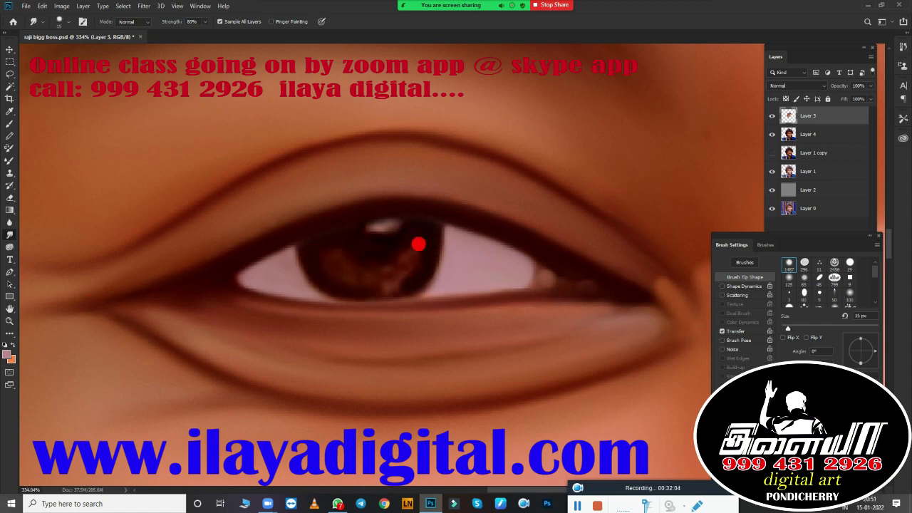
key("bracketleft")
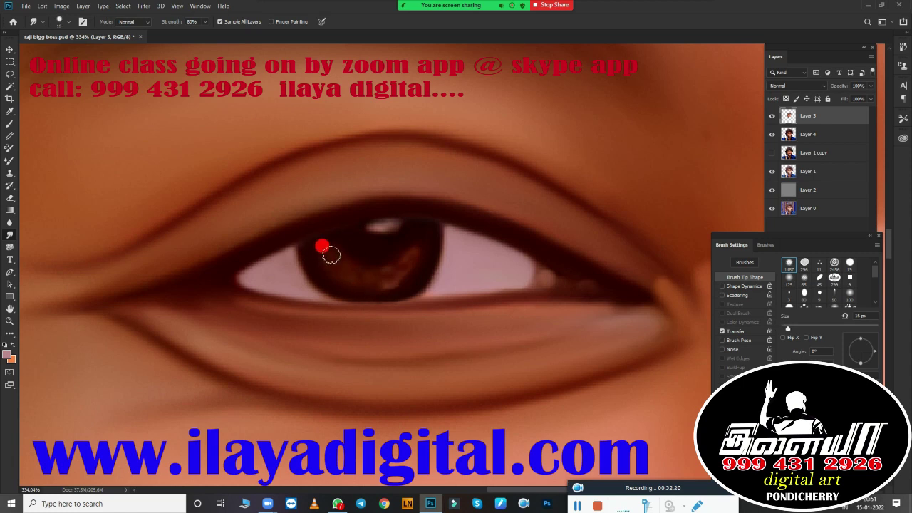
left_click_drag(331, 255, 381, 274)
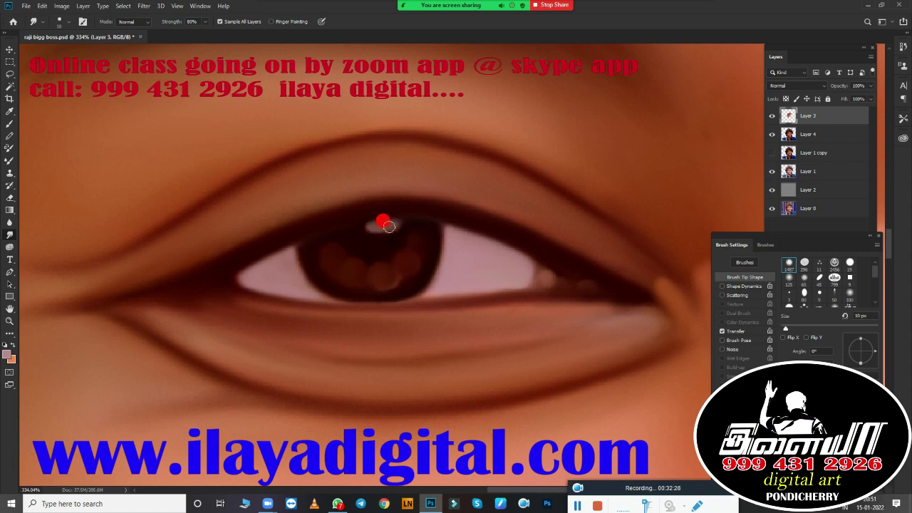
Step: Merge the double lower-eyelid line at the inner corner into one line
scroll(498, 307, "down", 5)
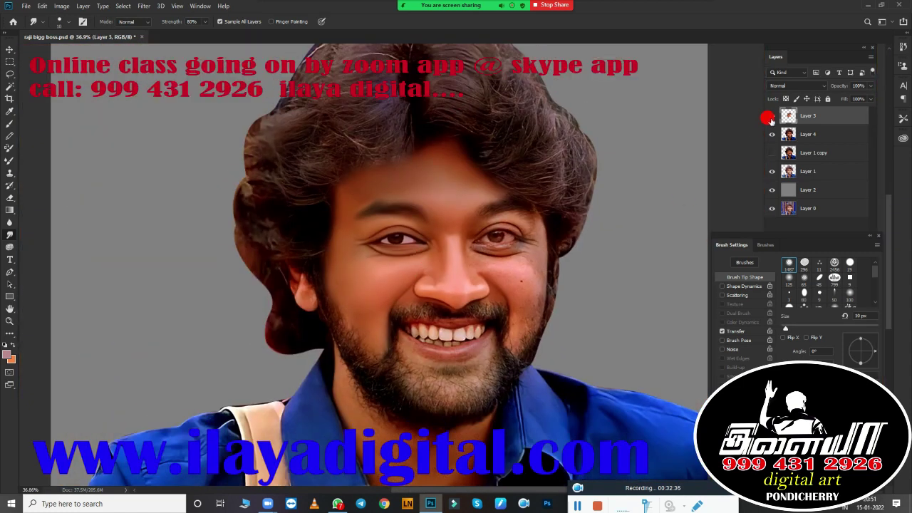
scroll(324, 279, "up", 5)
key("bracketright")
key("bracketright")
key("bracketright")
mouse_move(309, 260)
left_mouse_down()
mouse_move(364, 279)
mouse_move(326, 251)
left_mouse_up()
mouse_move(454, 282)
left_mouse_down()
mouse_move(381, 294)
mouse_move(347, 266)
mouse_move(299, 278)
left_mouse_up()
key("bracketright")
key("bracketright")
key("bracketright")
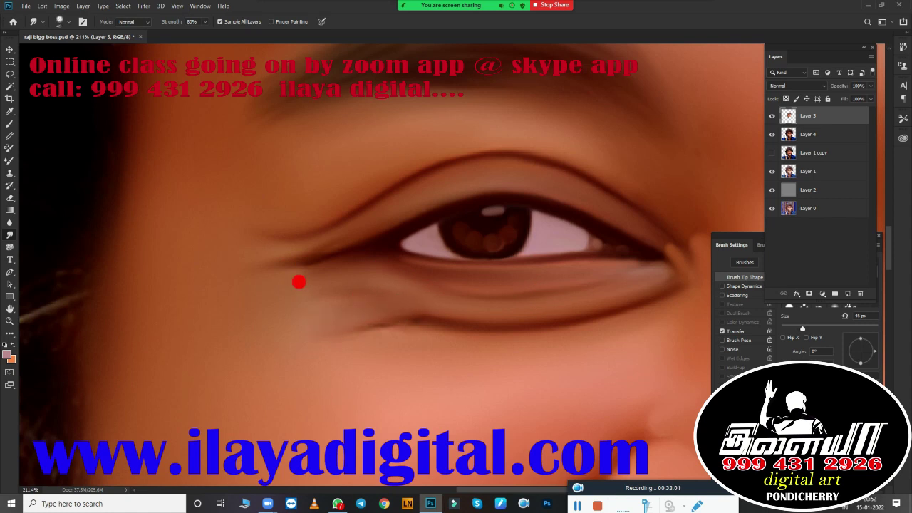
key("b")
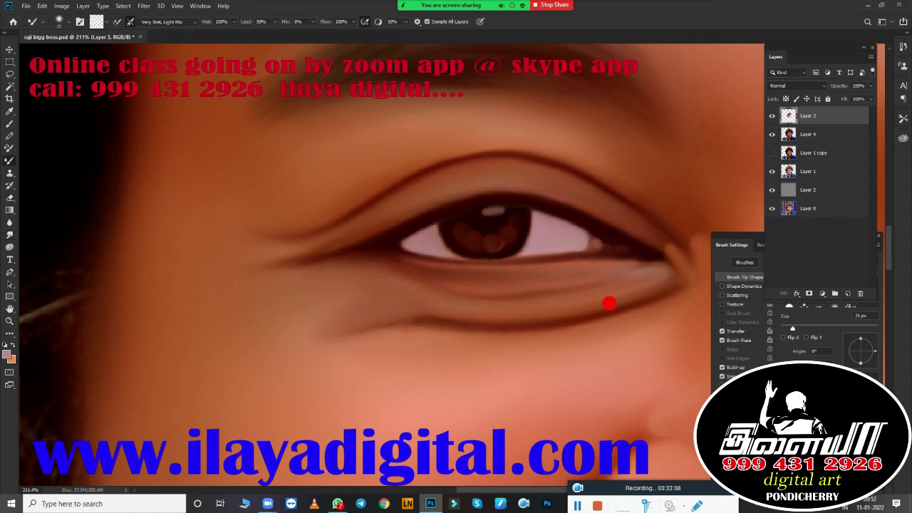
left_click_drag(520, 354, 470, 361)
left_click(470, 361)
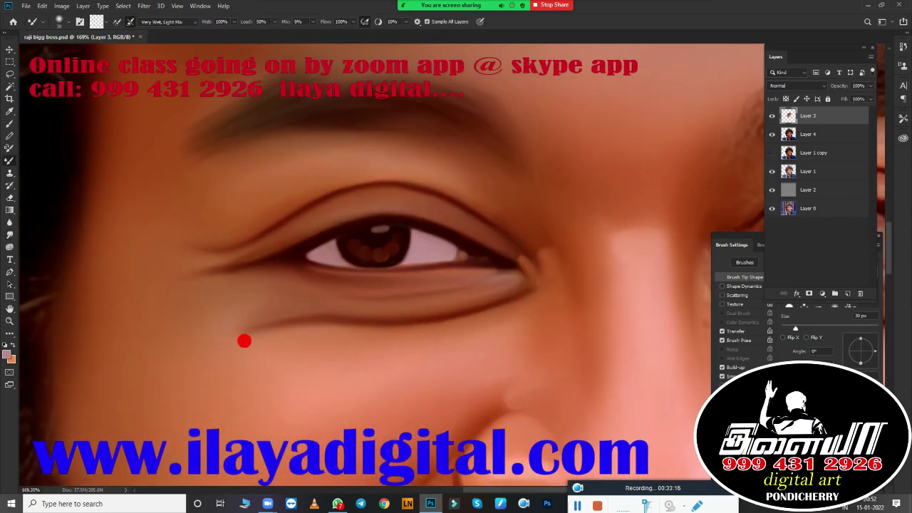
Step: Compare the painted face by hiding and reshowing Layer 4 and Layer 1
key("ctrl+0")
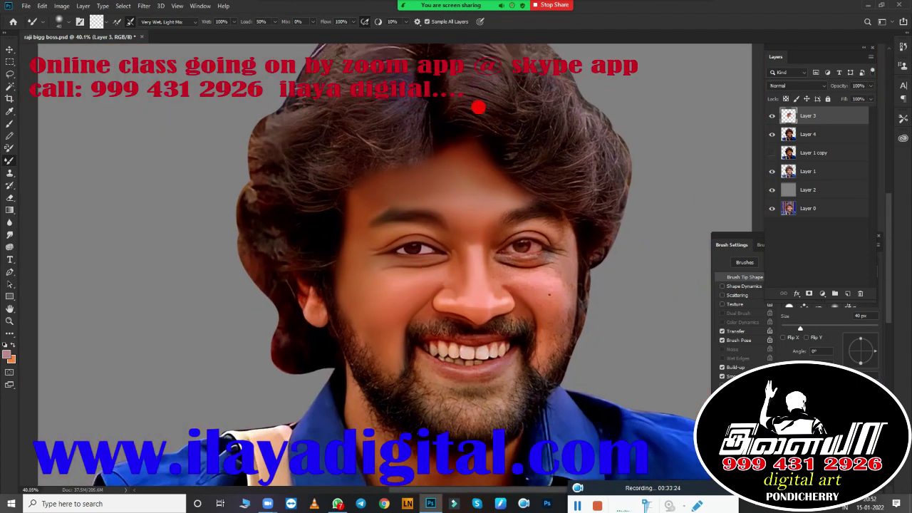
left_click(771, 134)
left_click(771, 171)
left_click(772, 171)
left_click(772, 134)
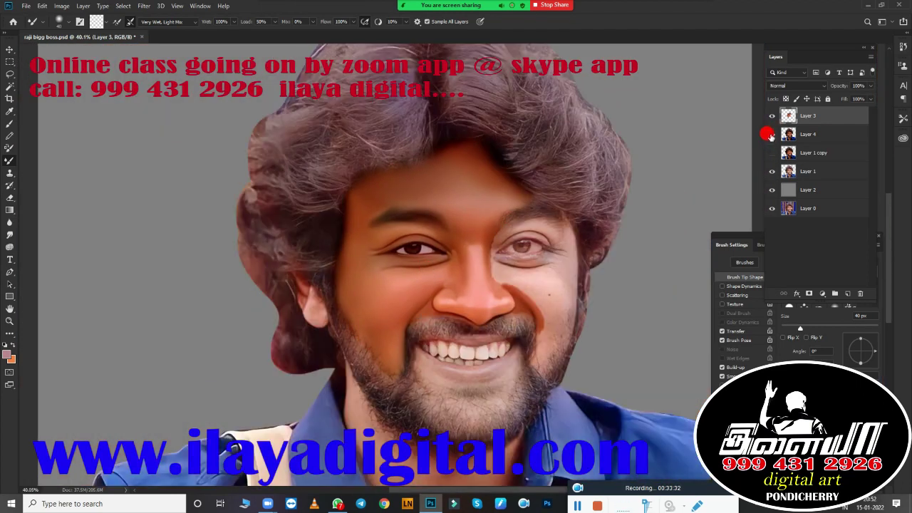
scroll(562, 289, "up", 5)
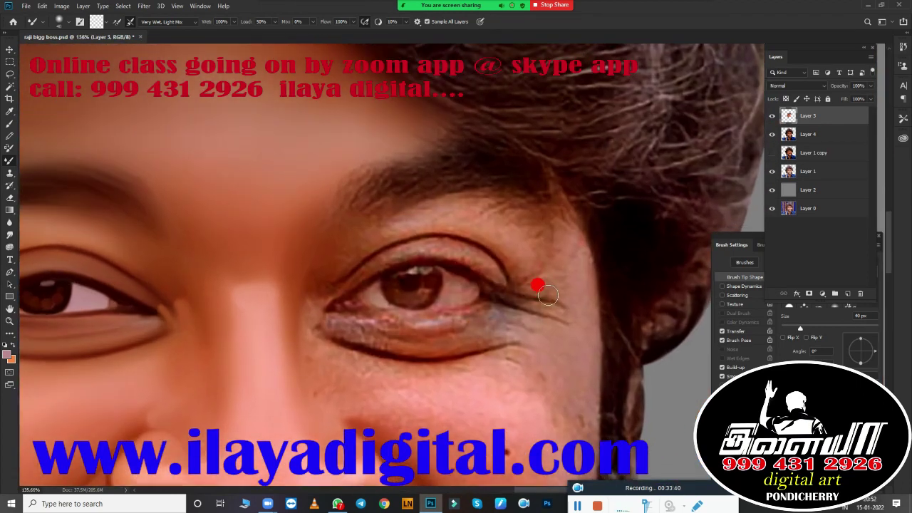
Step: Smooth the second eye's textured upper eyelid band with a 70 px Smudge brush
key("r")
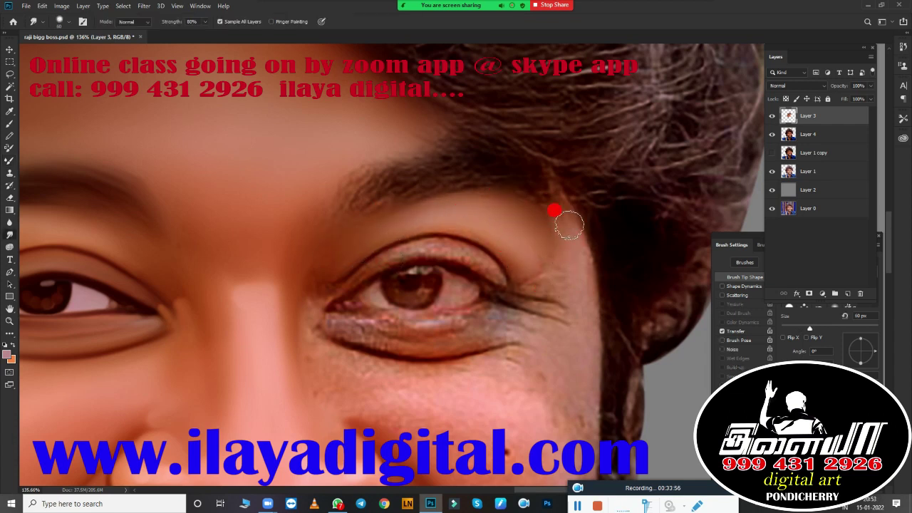
key("bracketleft")
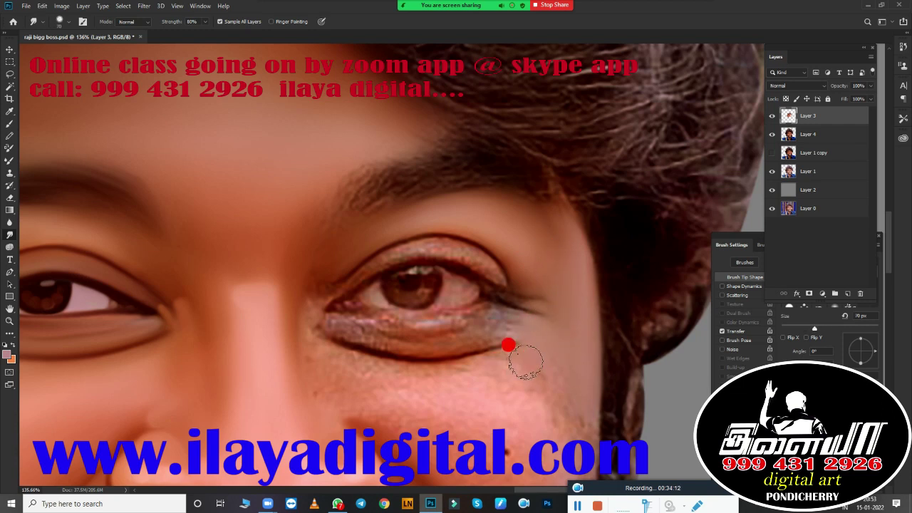
key("bracketright")
key("bracketleft")
scroll(492, 288, "up", 3)
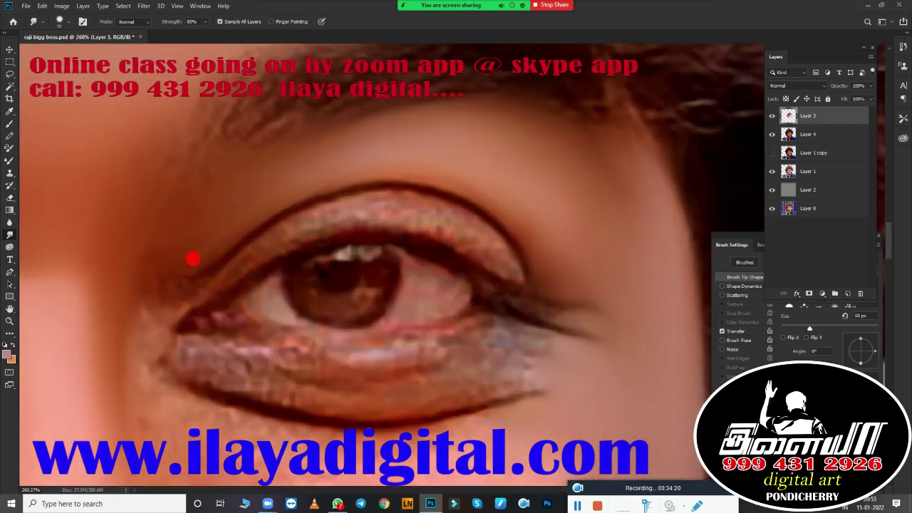
mouse_move(199, 289)
left_mouse_down()
mouse_move(395, 214)
mouse_move(265, 244)
mouse_move(472, 242)
mouse_move(498, 267)
left_mouse_up()
Step: Smudge the pinkish lower eyelid band into a smooth, darker band
mouse_move(336, 411)
left_mouse_down()
mouse_move(557, 375)
mouse_move(178, 366)
mouse_move(481, 383)
mouse_move(370, 413)
left_mouse_up()
left_click_drag(560, 329, 234, 359)
left_click_drag(365, 372, 346, 360)
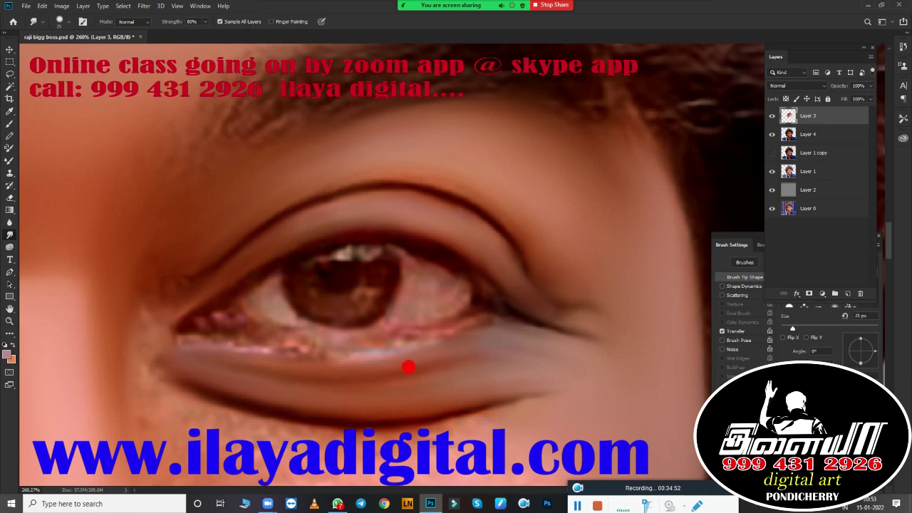
mouse_move(408, 366)
left_mouse_down()
mouse_move(424, 392)
mouse_move(483, 385)
left_mouse_up()
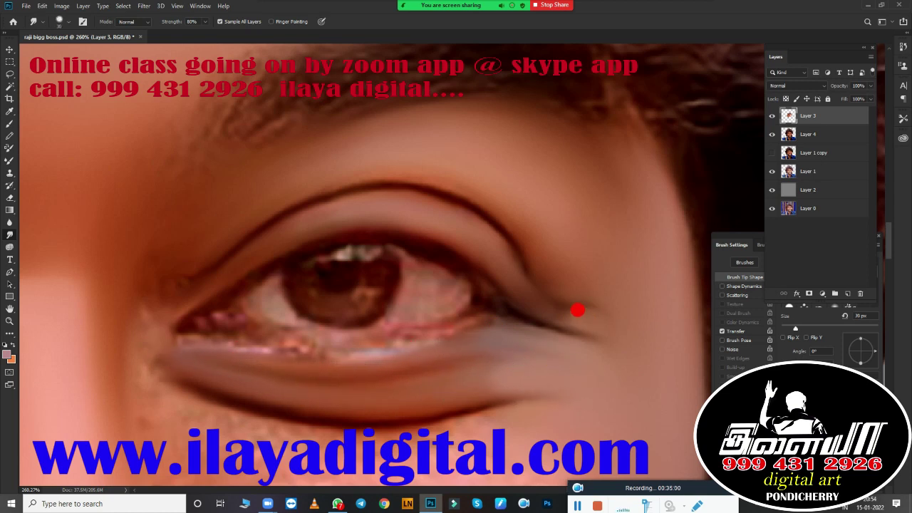
scroll(500, 318, "down", 2)
Step: Make Layer 3 the working layer and smudge along the lower eyelid leftward
scroll(513, 352, "down", 1)
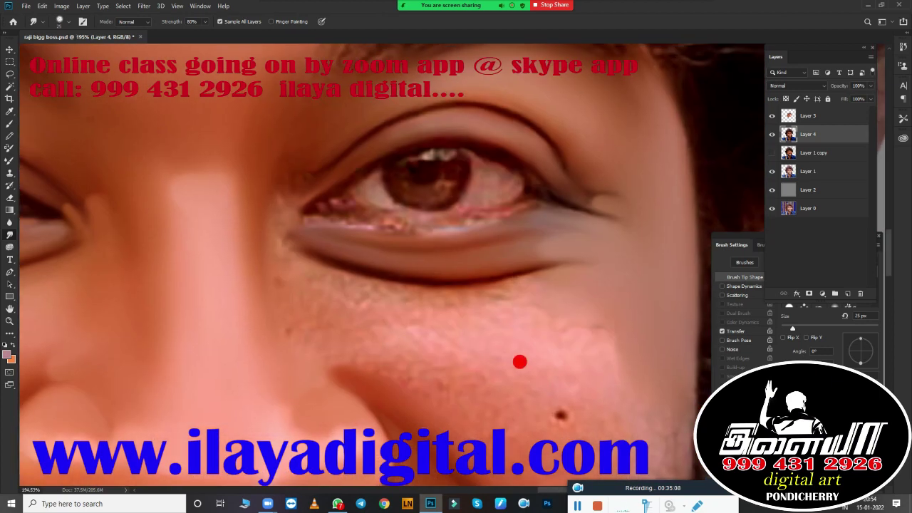
key("bracketright")
key("bracketright")
key("bracketright")
key("alt+bracketright")
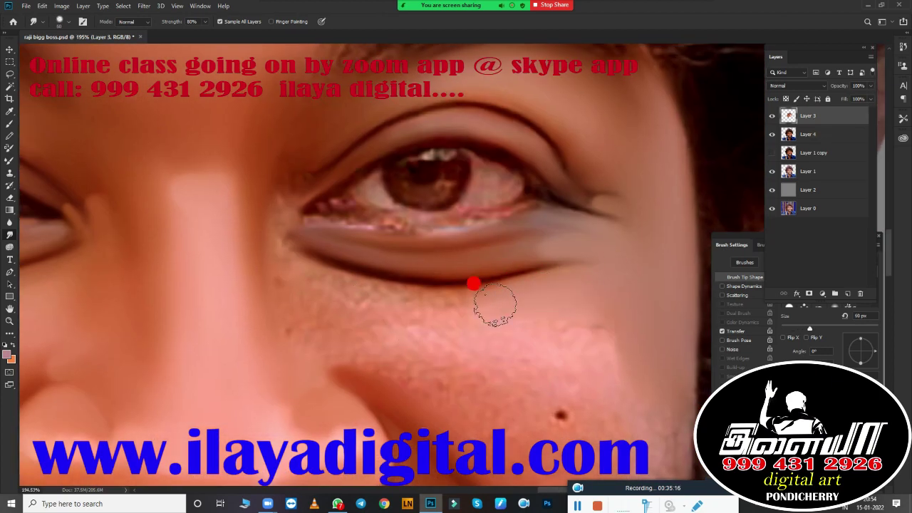
left_click_drag(494, 302, 382, 299)
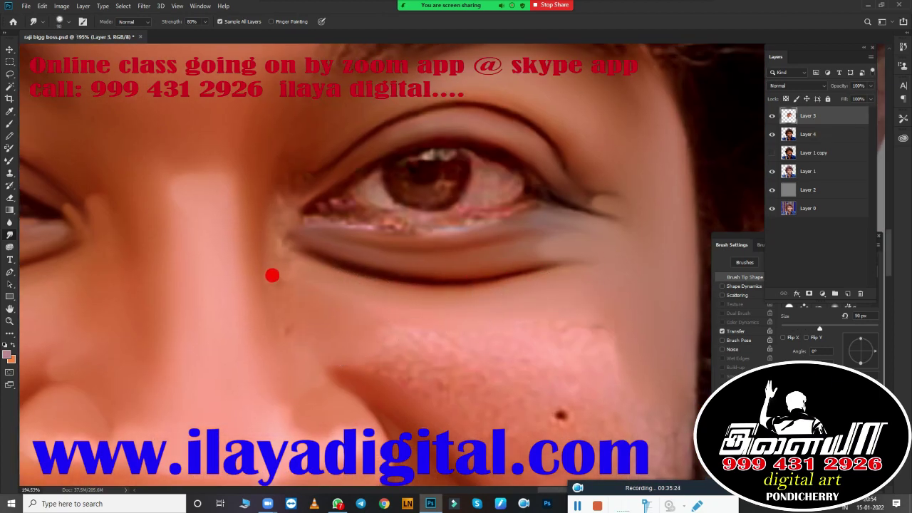
Step: Smudge the dark spot off the cheek beside the nose with an enlarged brush
key("bracketright")
key("bracketright")
key("bracketright")
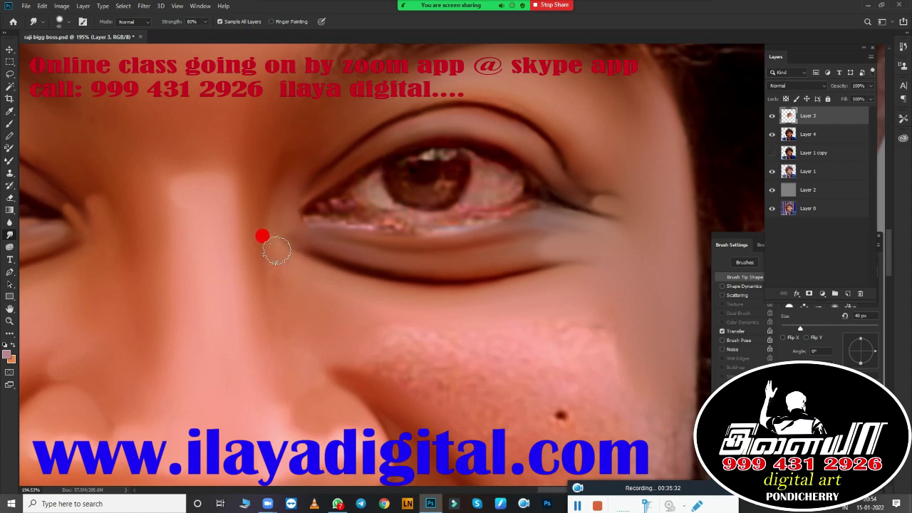
left_click_drag(589, 360, 456, 228)
scroll(415, 230, "down", 5)
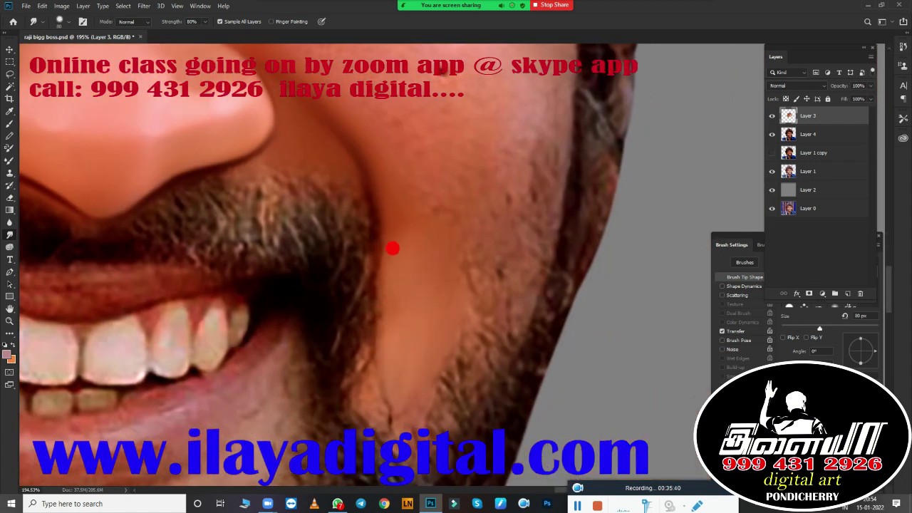
key("bracketright")
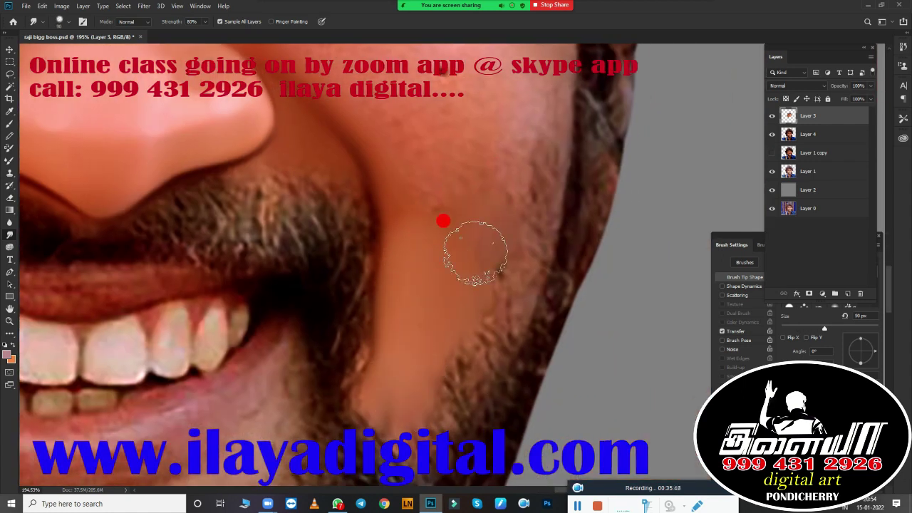
scroll(474, 249, "up", 4)
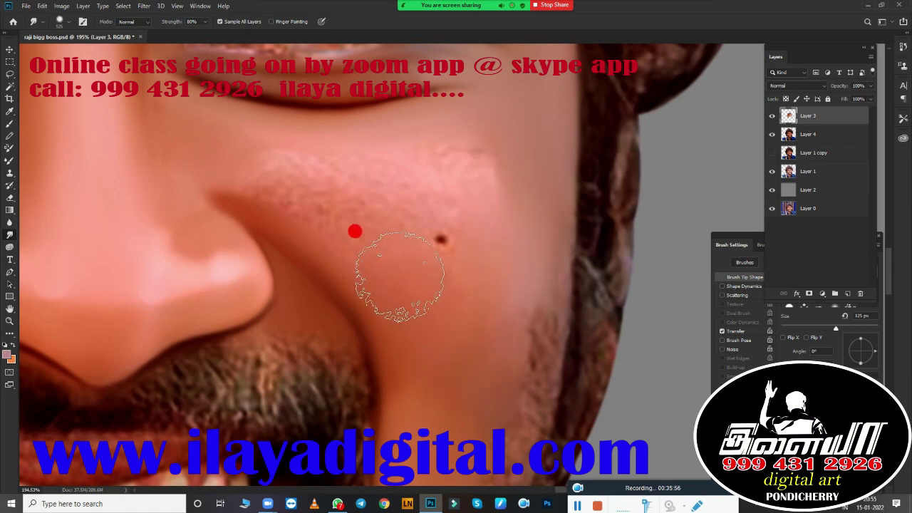
key("bracketright")
key("bracketright")
key("bracketright")
scroll(391, 134, "down", 4)
scroll(421, 366, "up", 3)
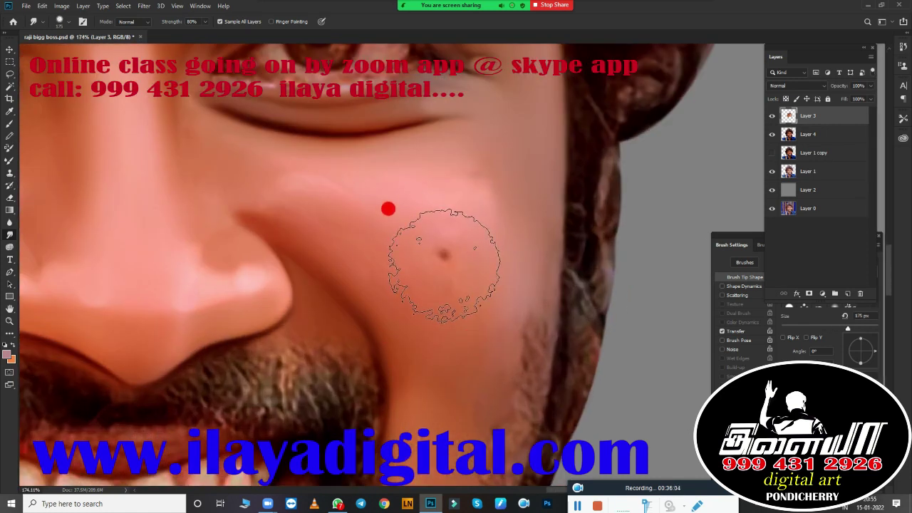
left_click_drag(452, 250, 468, 254)
key("bracketright")
Step: Size up the Mixer Brush for the cheek and bring the eye up close
key("b")
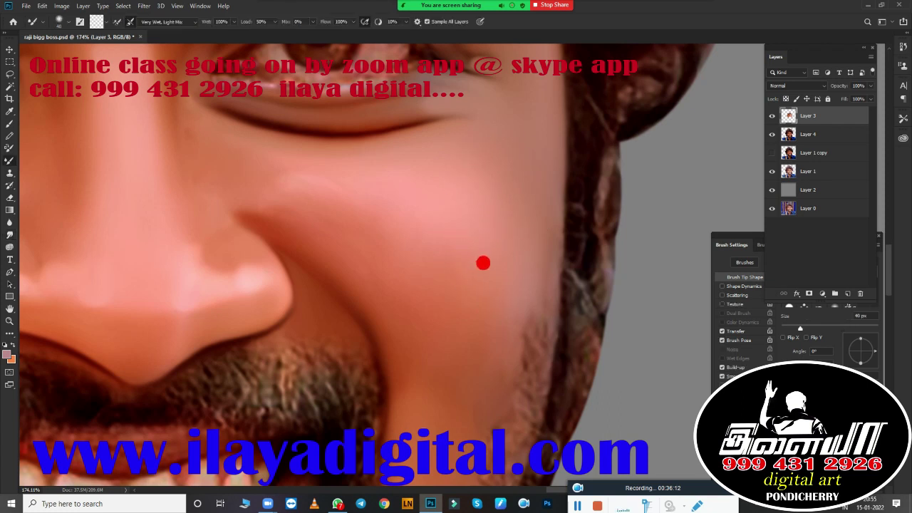
key("bracketright")
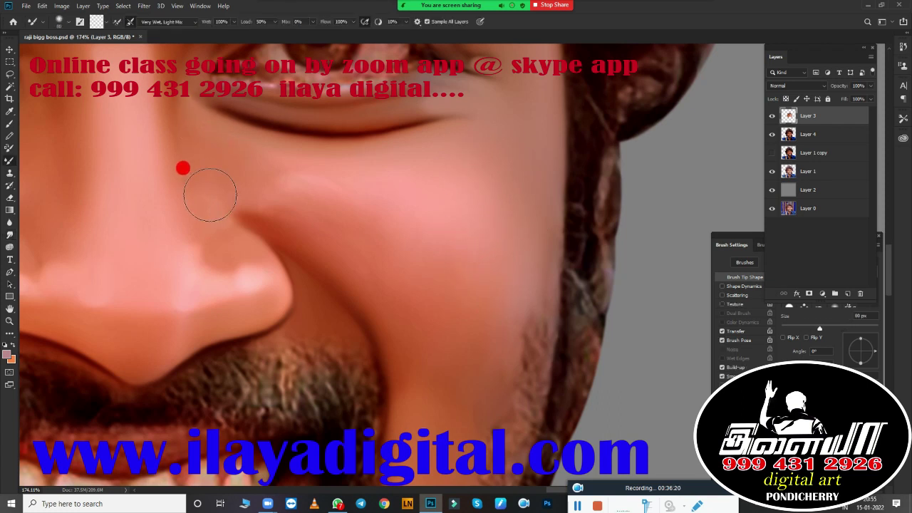
key("bracketright")
key("bracketright")
key("bracketright")
key("bracketright")
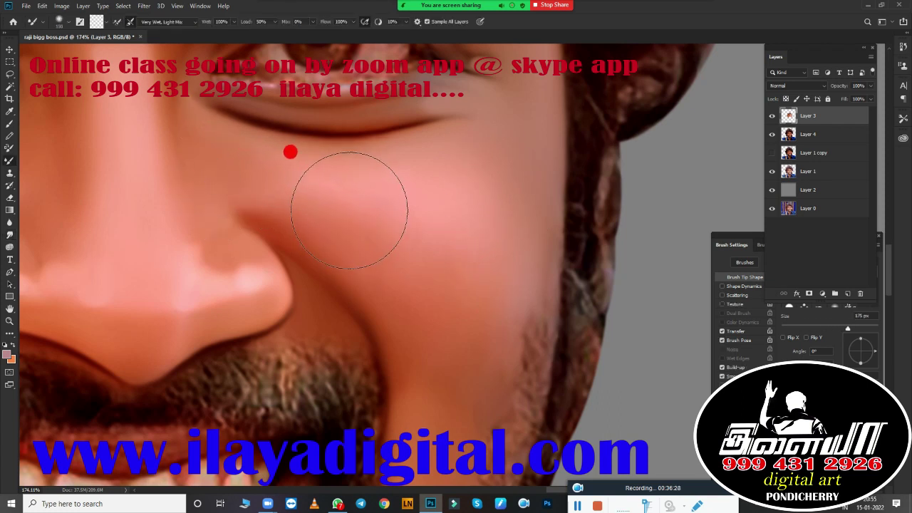
key("bracketright")
key("bracketright")
key("bracketleft")
key("bracketleft")
key("bracketleft")
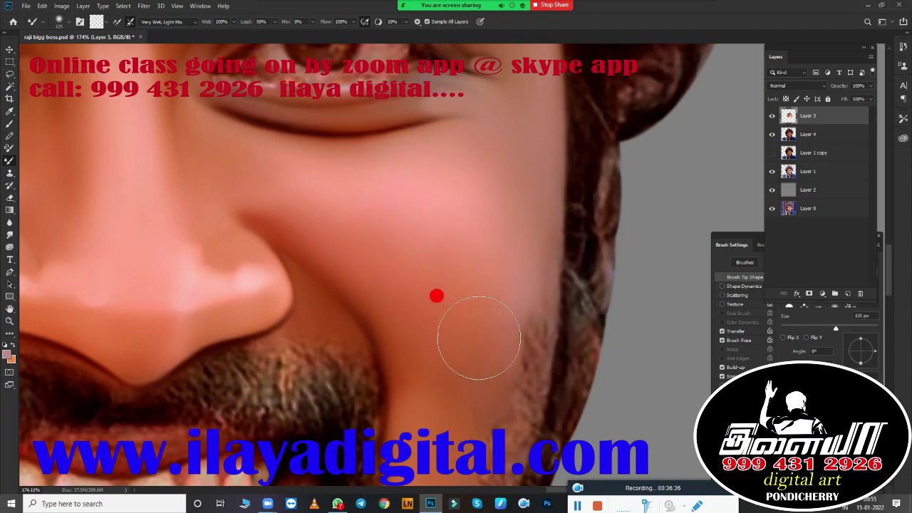
scroll(472, 335, "down", 2)
scroll(463, 264, "up", 5)
scroll(428, 346, "up", 1)
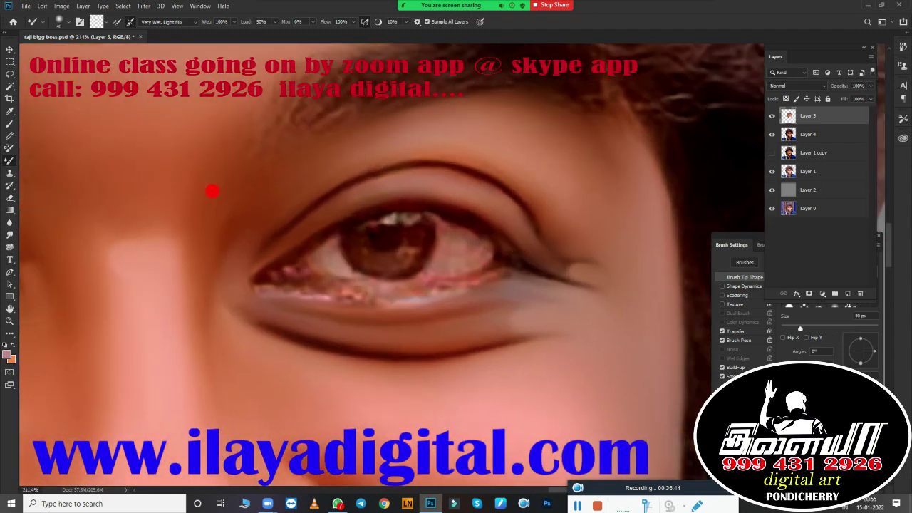
Step: Smooth the lower eyelid's dark line and rim, and brighten the eye white
key("bracketleft")
key("bracketleft")
key("bracketleft")
left_click_drag(261, 326, 609, 314)
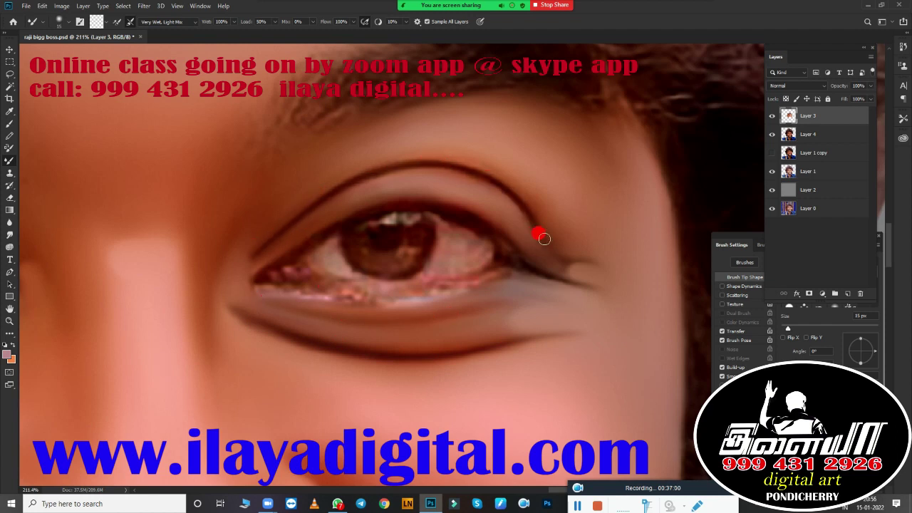
key("bracketright")
left_click_drag(311, 296, 541, 274)
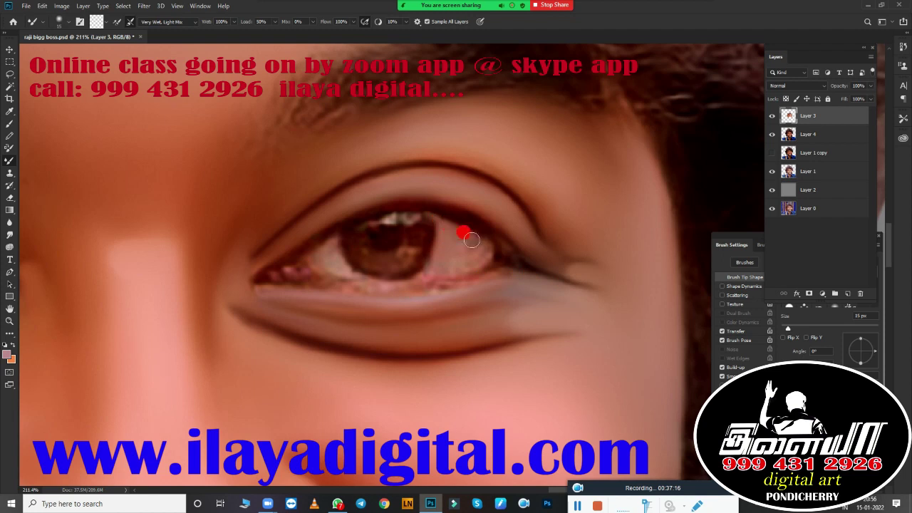
mouse_move(471, 239)
left_mouse_down()
mouse_move(463, 252)
mouse_move(307, 270)
left_mouse_up()
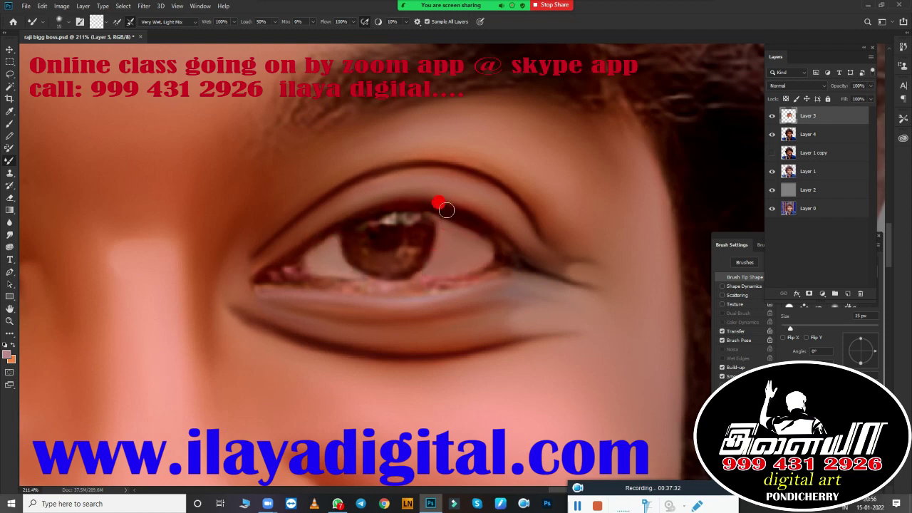
Step: Darken and smooth the lower lash line and skin below it with a smaller brush
key("bracketleft")
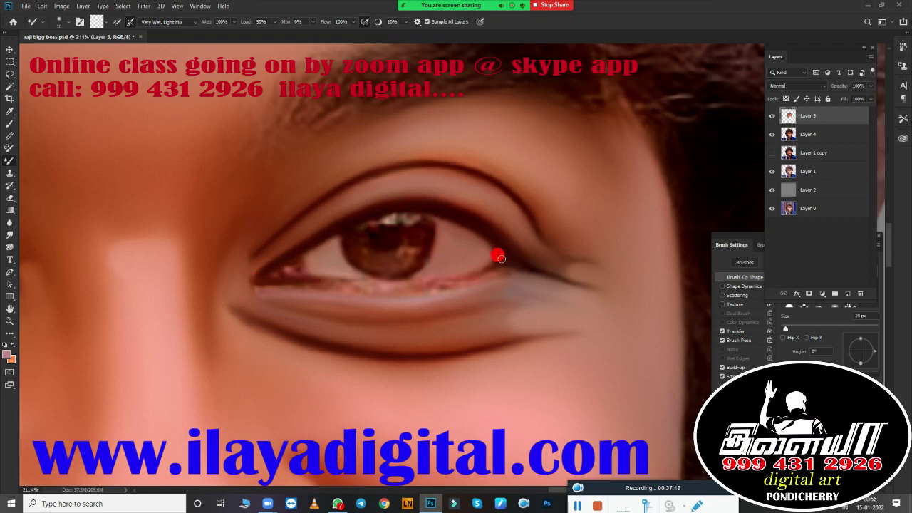
left_click_drag(462, 274, 360, 281)
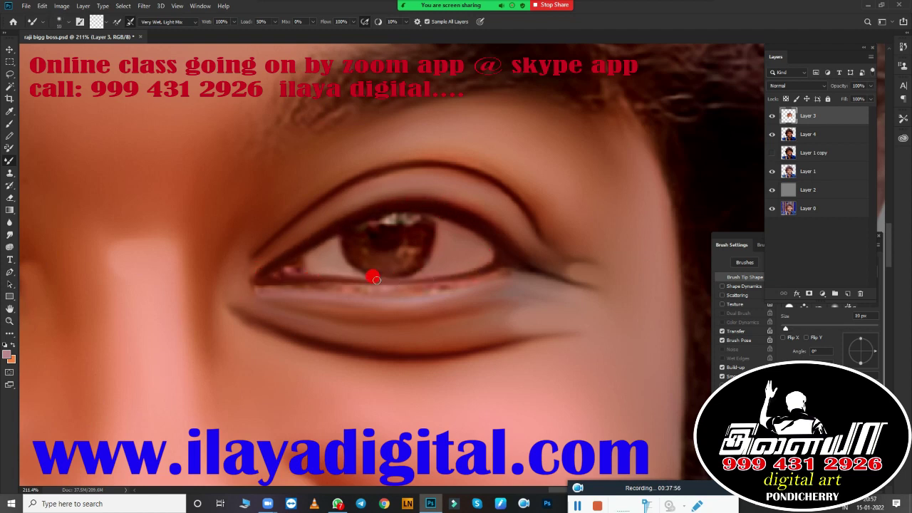
left_click_drag(494, 263, 392, 282)
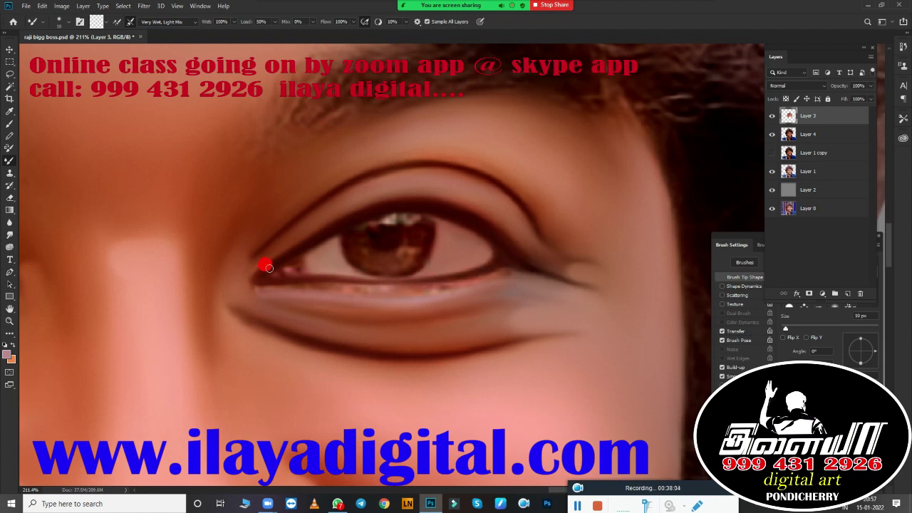
left_click_drag(460, 273, 289, 277)
Step: Smudge the inner eye corner and iris edge into dabs, spreading the top catchlight
key("bracketright")
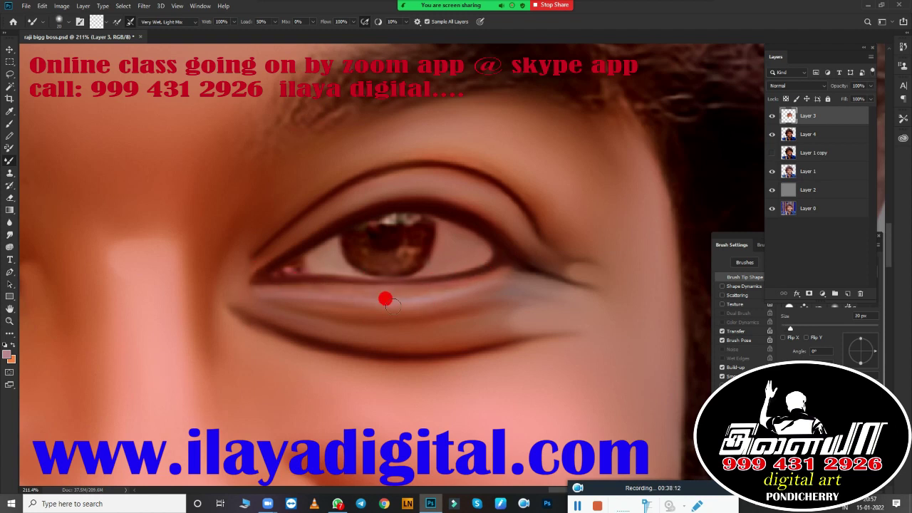
scroll(324, 259, "up", 4)
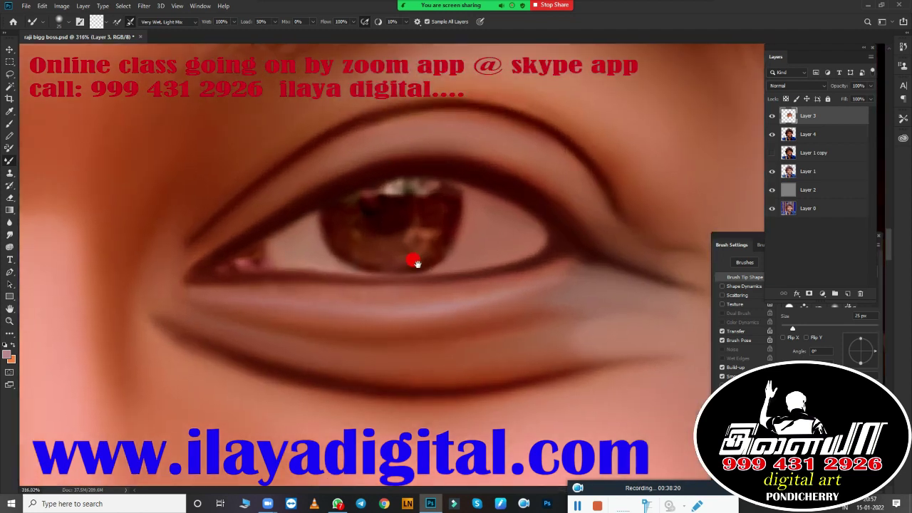
scroll(413, 259, "up", 3)
left_click_drag(134, 315, 208, 292)
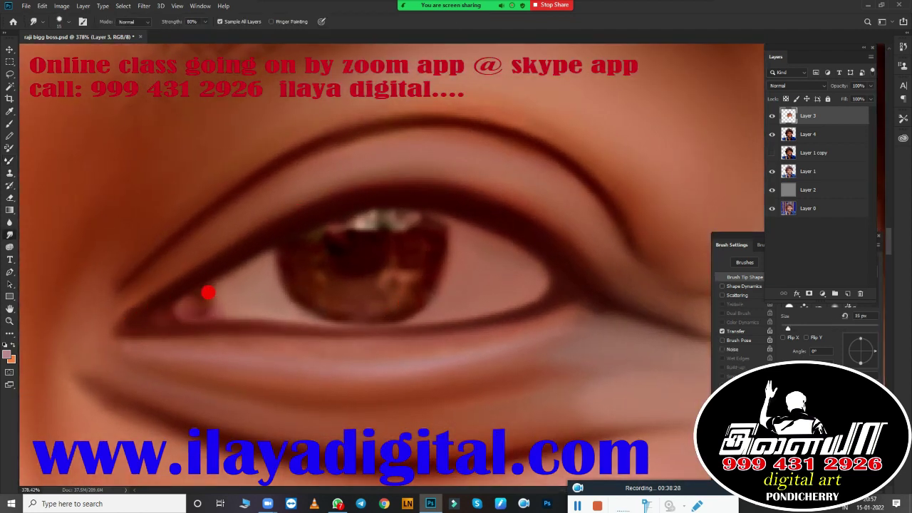
mouse_move(288, 243)
left_mouse_down()
mouse_move(295, 259)
mouse_move(386, 312)
mouse_move(435, 213)
mouse_move(396, 309)
mouse_move(431, 258)
mouse_move(297, 280)
left_mouse_up()
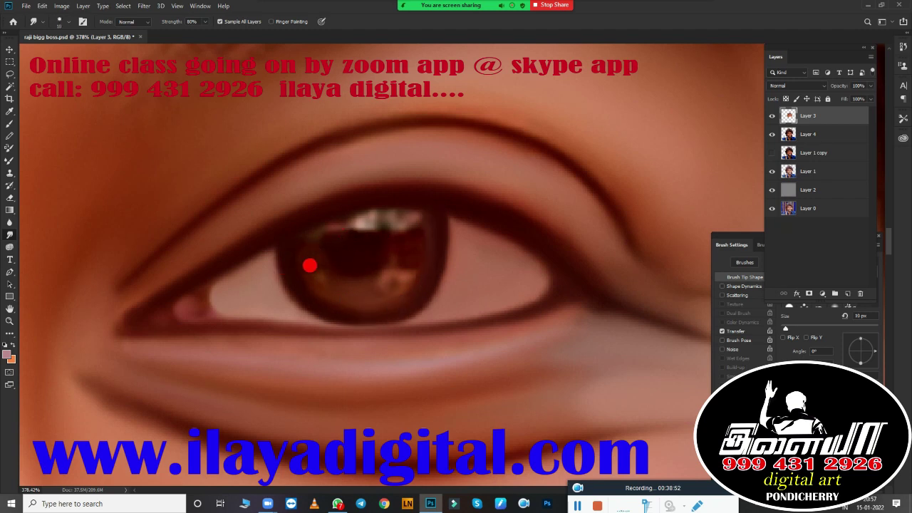
mouse_move(309, 265)
left_mouse_down()
mouse_move(342, 278)
mouse_move(393, 244)
left_mouse_up()
left_click_drag(355, 215, 332, 226)
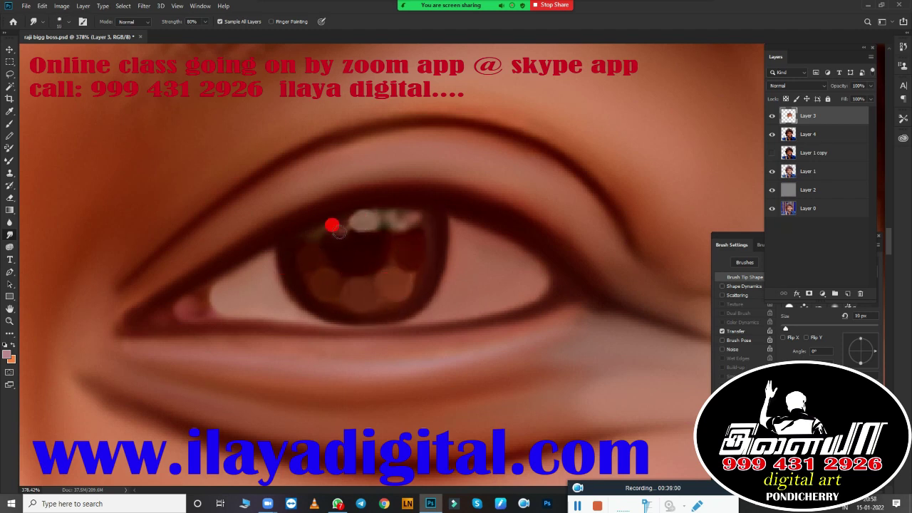
Step: Zoom around to inspect the finished eye and bring up the brush tip presets
scroll(395, 316, "down", 5)
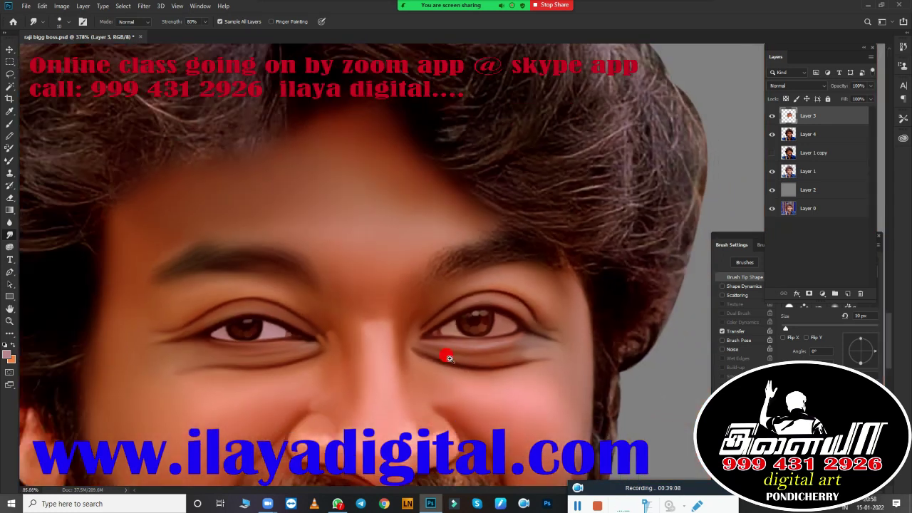
scroll(443, 352, "down", 2)
scroll(450, 387, "up", 4)
scroll(506, 337, "up", 1)
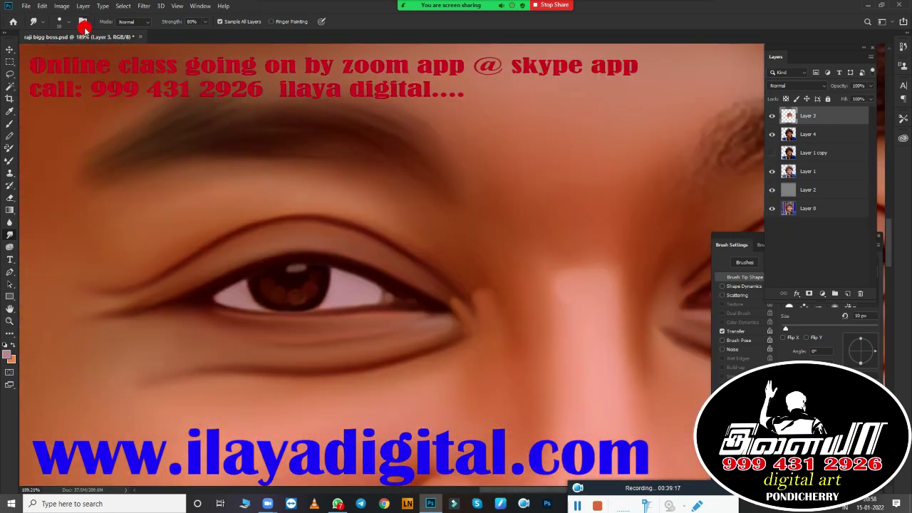
scroll(341, 337, "down", 3)
scroll(487, 320, "up", 3)
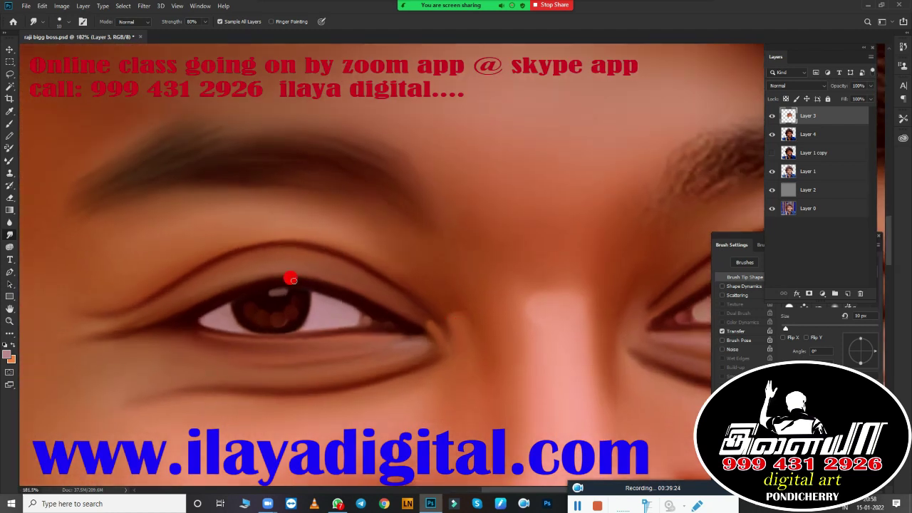
left_click(722, 333)
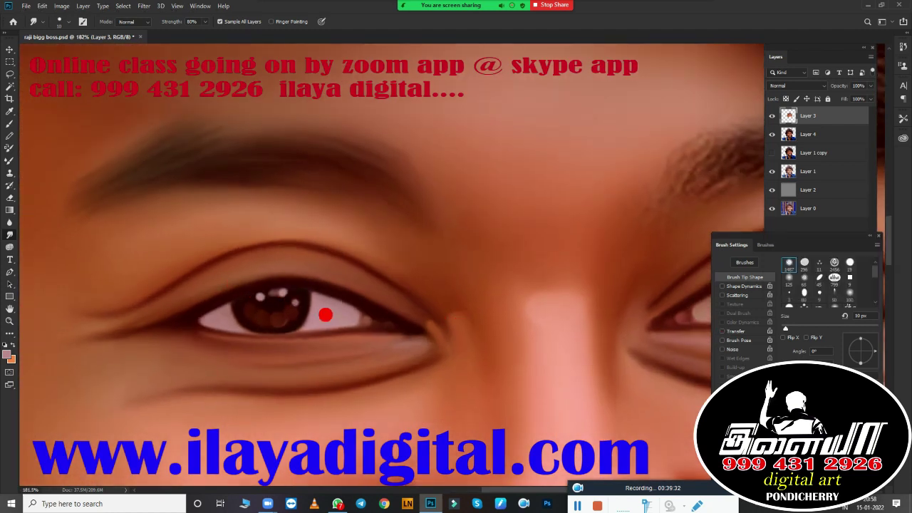
scroll(325, 314, "up", 4)
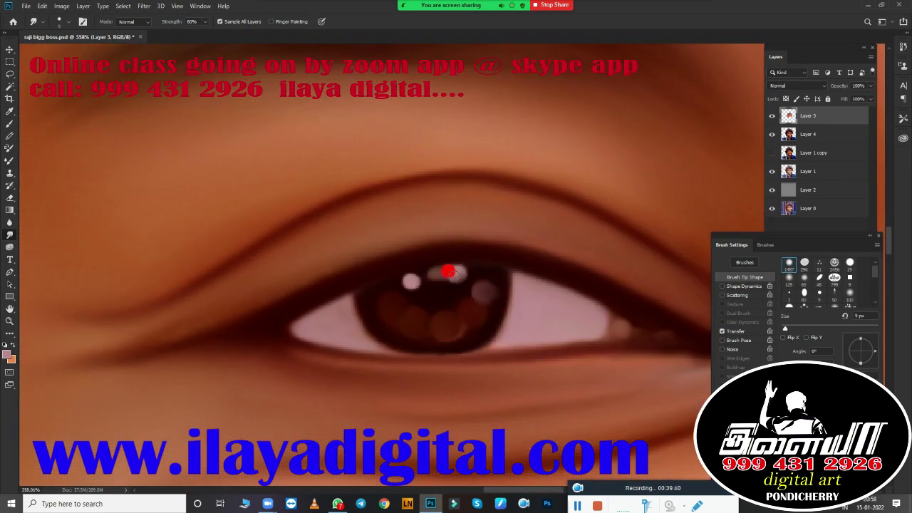
scroll(407, 280, "down", 5)
scroll(306, 301, "up", 4)
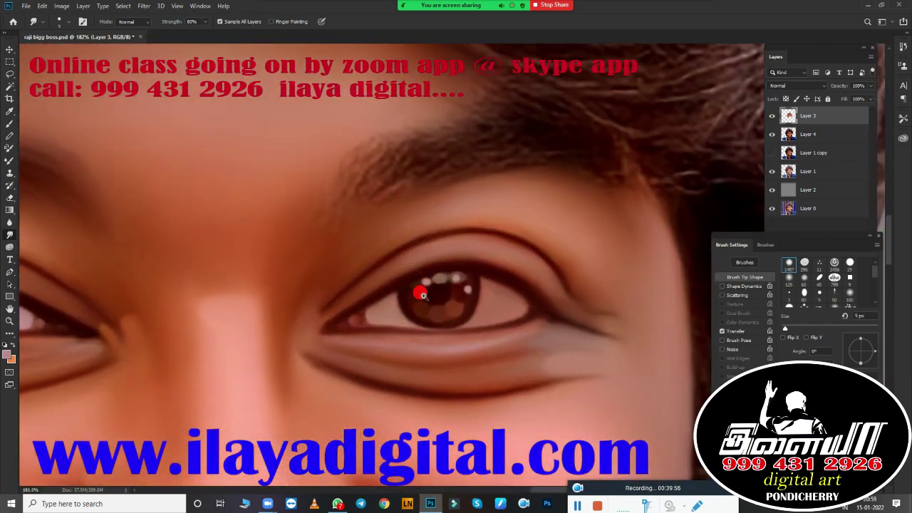
scroll(423, 295, "up", 5)
scroll(457, 246, "down", 1)
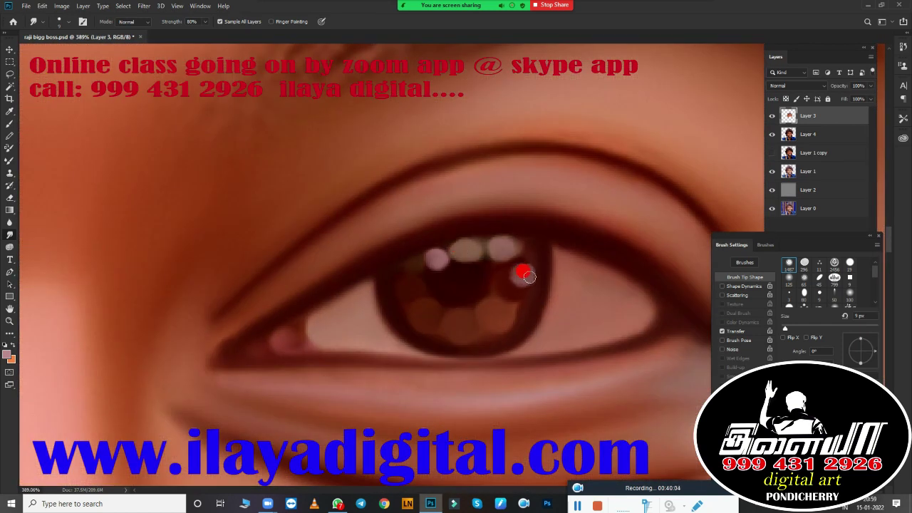
scroll(522, 271, "down", 6)
scroll(492, 291, "up", 3)
scroll(419, 333, "up", 1)
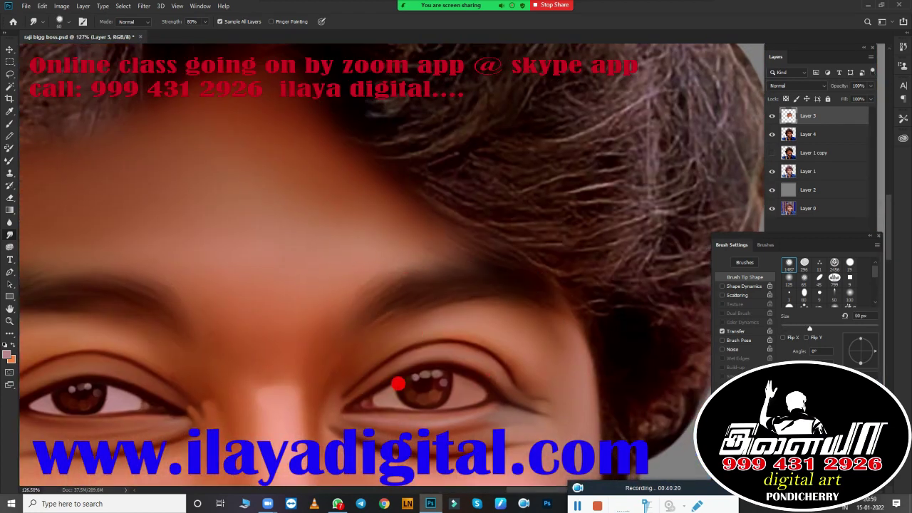
scroll(562, 376, "down", 3)
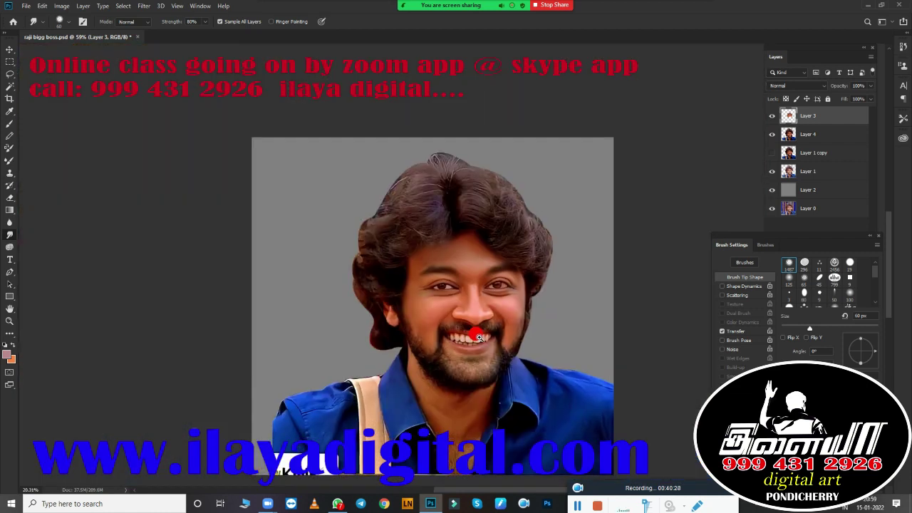
scroll(567, 292, "up", 2)
scroll(529, 230, "up", 1)
key("b")
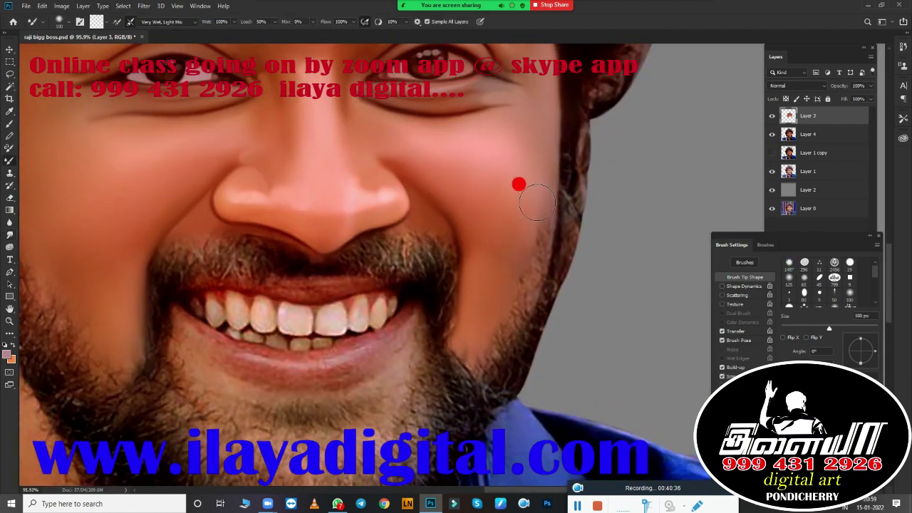
key("bracketright")
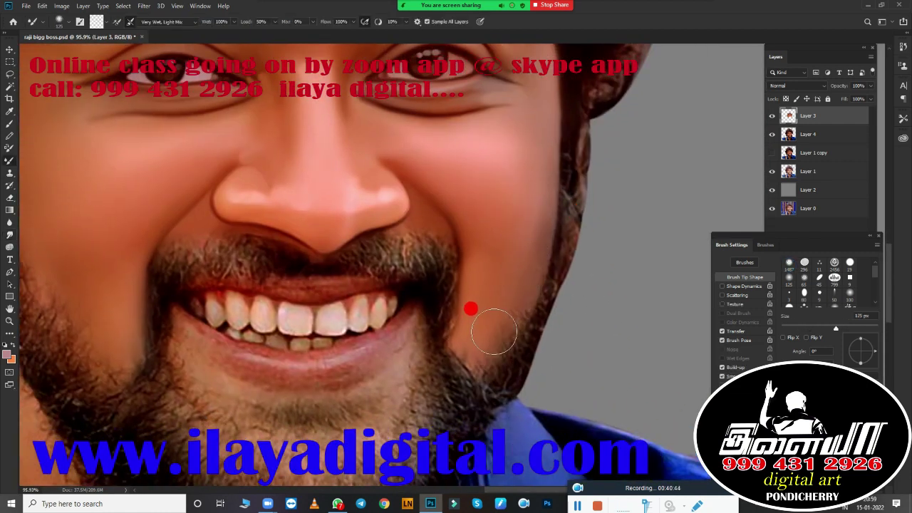
scroll(279, 349, "down", 3)
left_click_drag(279, 350, 396, 335)
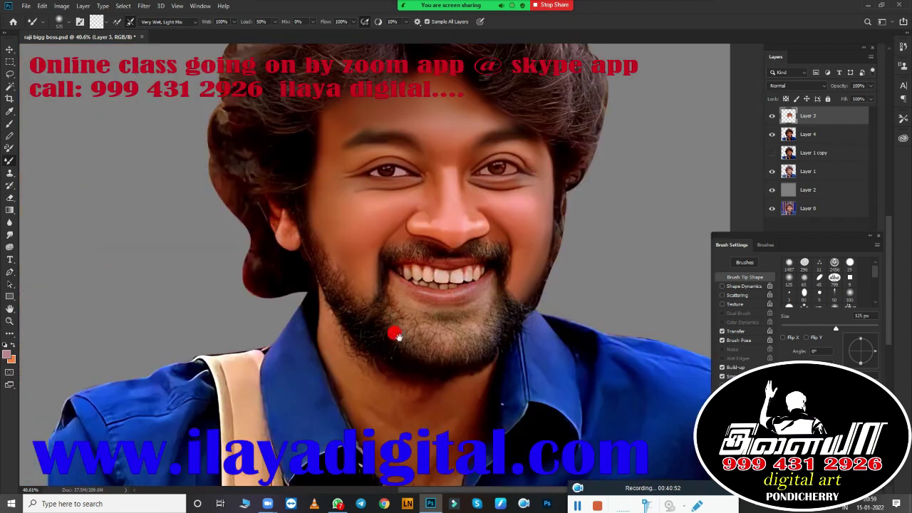
scroll(406, 329, "up", 2)
scroll(368, 309, "up", 2)
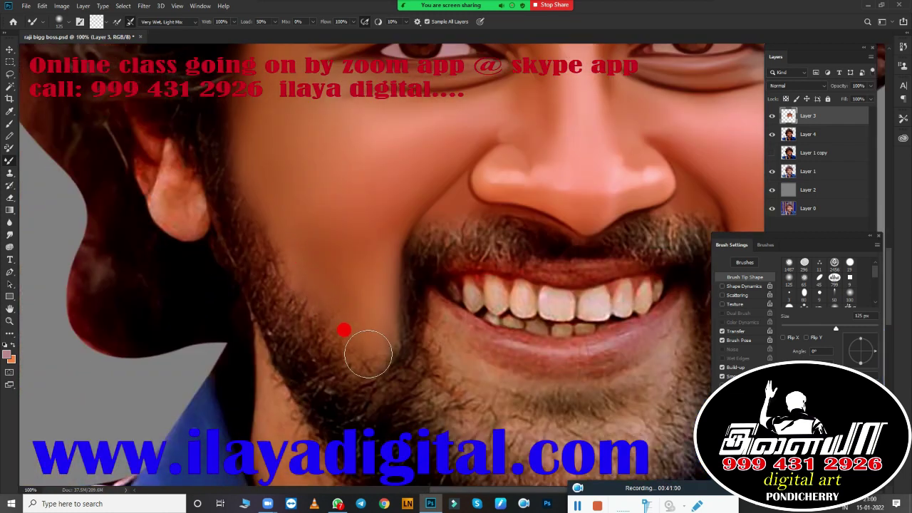
scroll(419, 340, "down", 3)
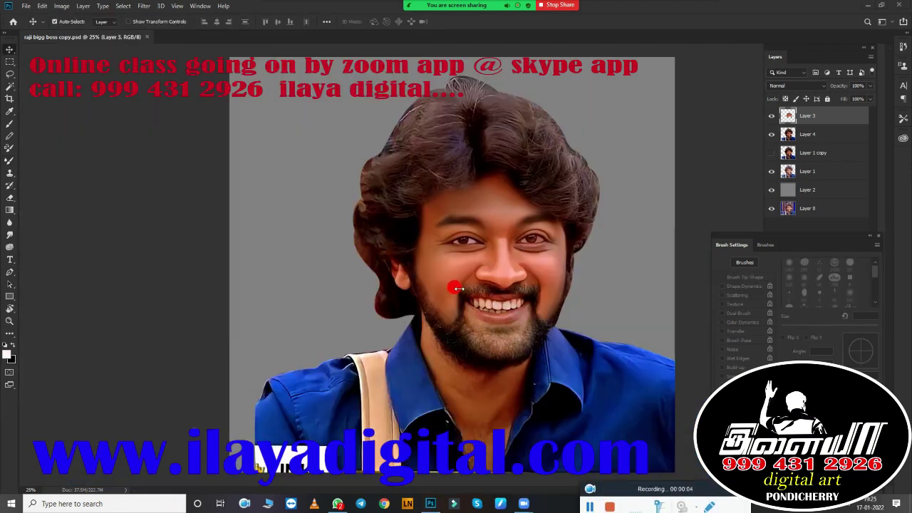
Step: Zoom into the mouth with the Smudge tool and smooth the front tooth
key("r")
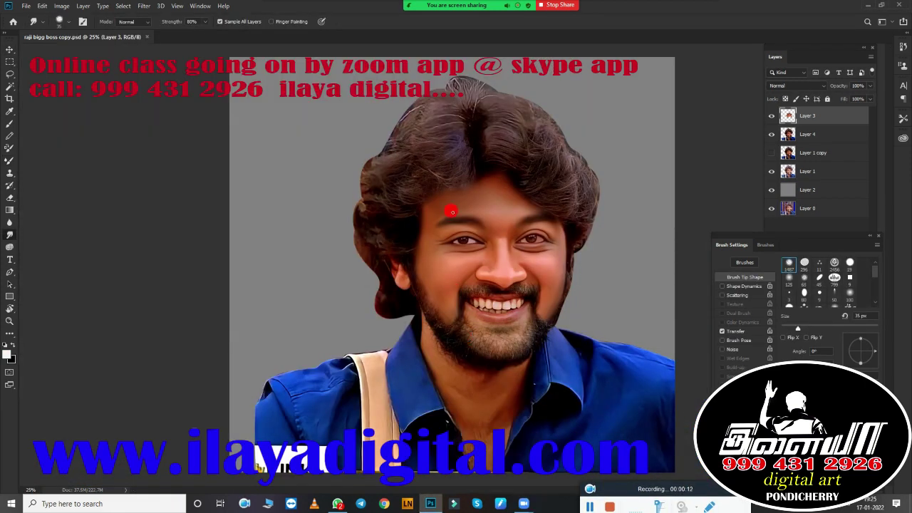
scroll(499, 235, "up", 3)
scroll(556, 266, "up", 2)
scroll(515, 249, "up", 2)
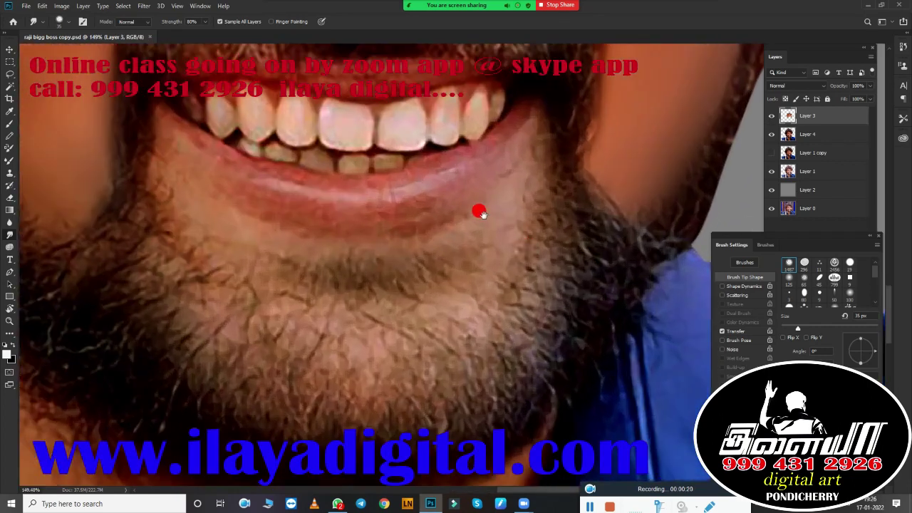
scroll(478, 207, "up", 1)
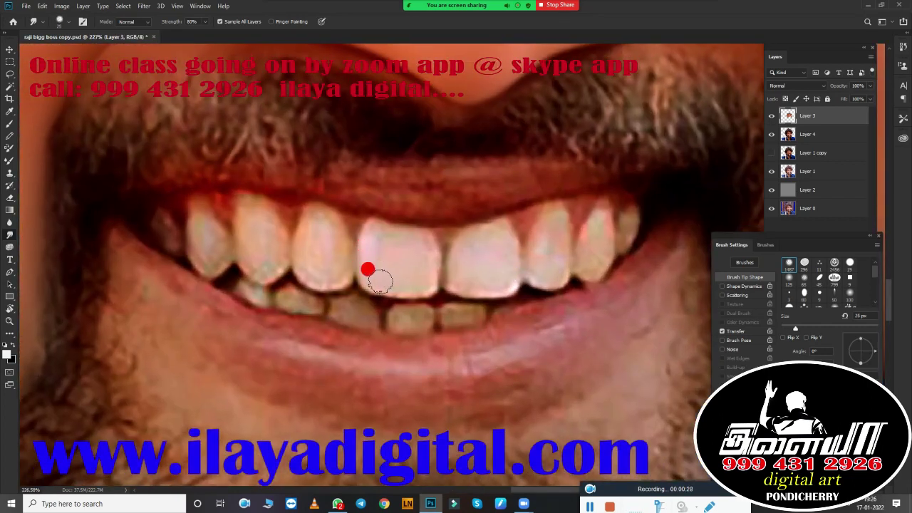
key("bracketright")
mouse_move(425, 243)
left_mouse_down()
mouse_move(488, 260)
mouse_move(500, 244)
left_mouse_up()
Step: Smudge the teeth right of the front teeth, including the small end tooth
key("bracketright")
key("bracketleft")
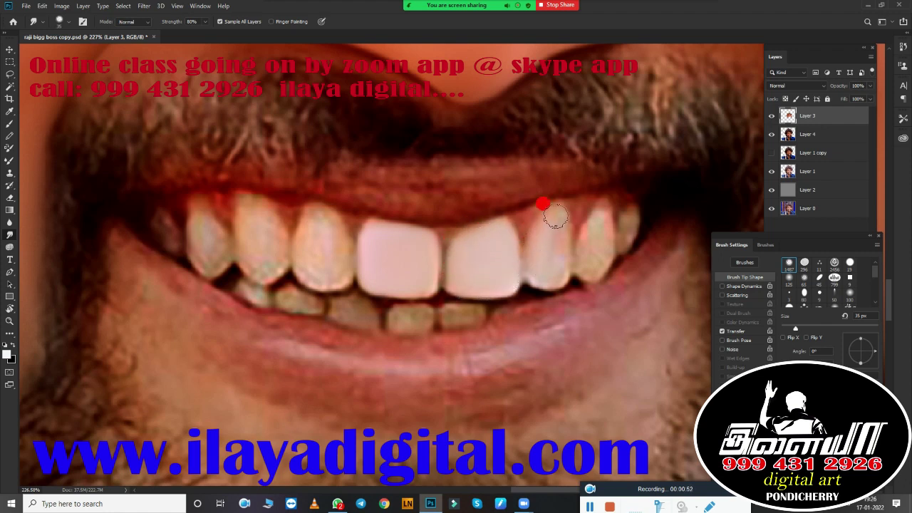
left_click_drag(527, 244, 510, 243)
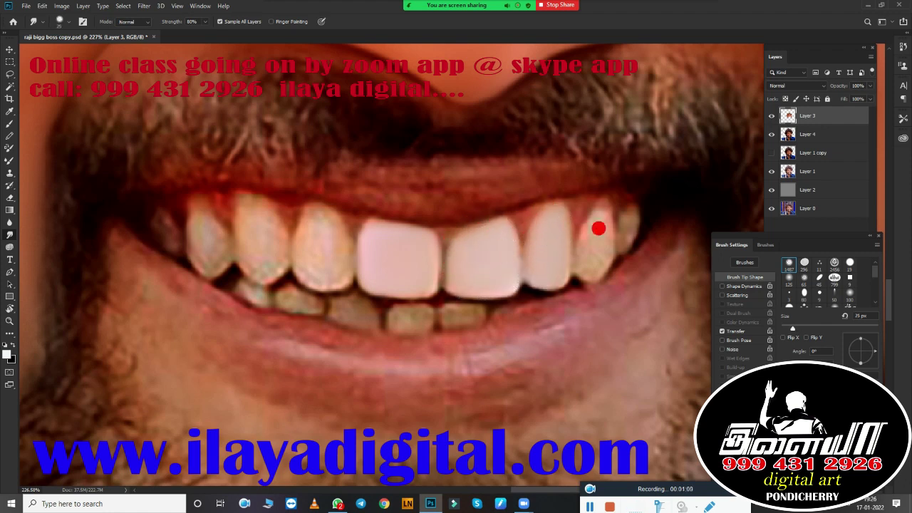
mouse_move(598, 228)
left_mouse_down()
mouse_move(584, 209)
mouse_move(576, 254)
left_mouse_up()
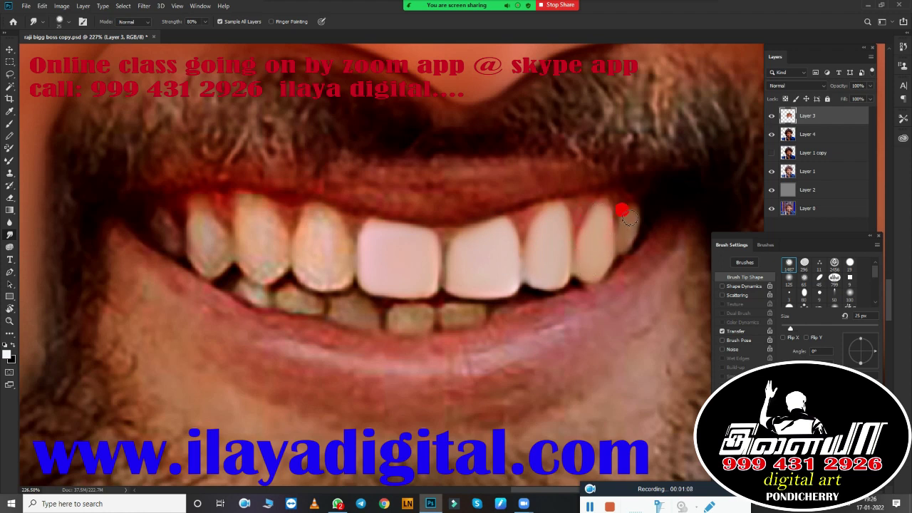
Step: With a larger brush, smudge the three upper teeth left of the front teeth
key("bracketright")
mouse_move(310, 223)
left_mouse_down()
mouse_move(313, 273)
mouse_move(321, 224)
mouse_move(349, 251)
left_mouse_up()
key("bracketright")
mouse_move(252, 258)
left_mouse_down()
mouse_move(258, 230)
mouse_move(259, 264)
mouse_move(254, 224)
left_mouse_up()
left_click_drag(191, 220, 205, 238)
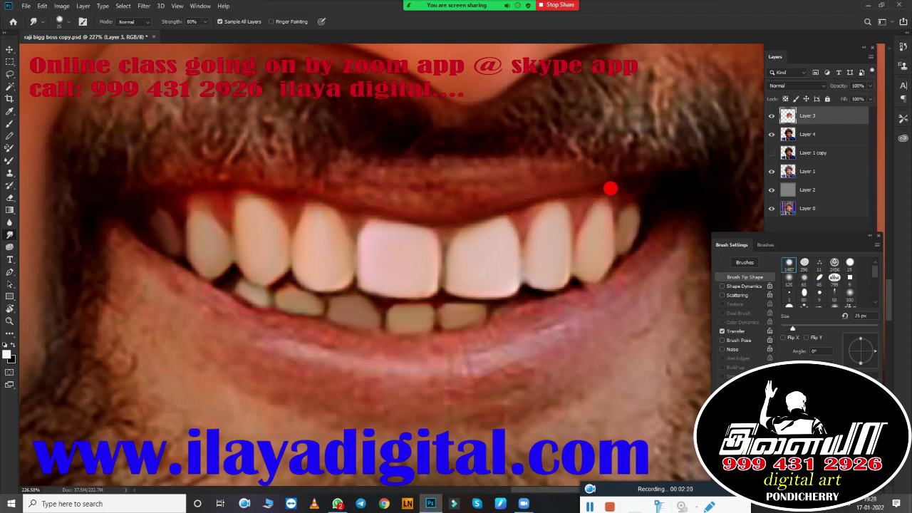
key("b")
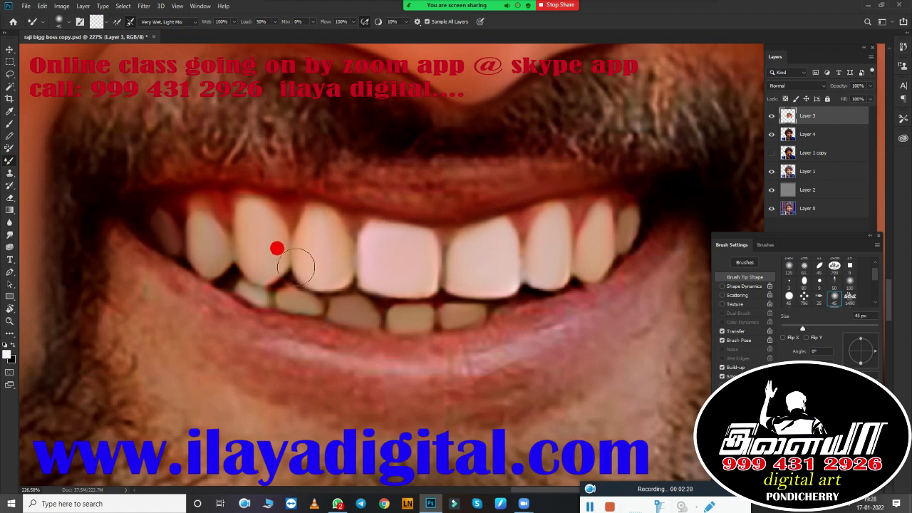
key("bracketleft")
key("bracketleft")
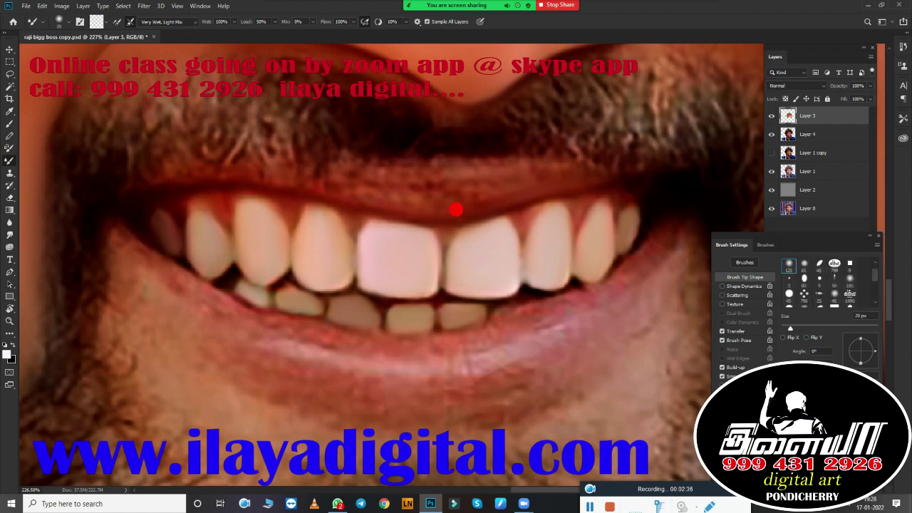
key("bracketleft")
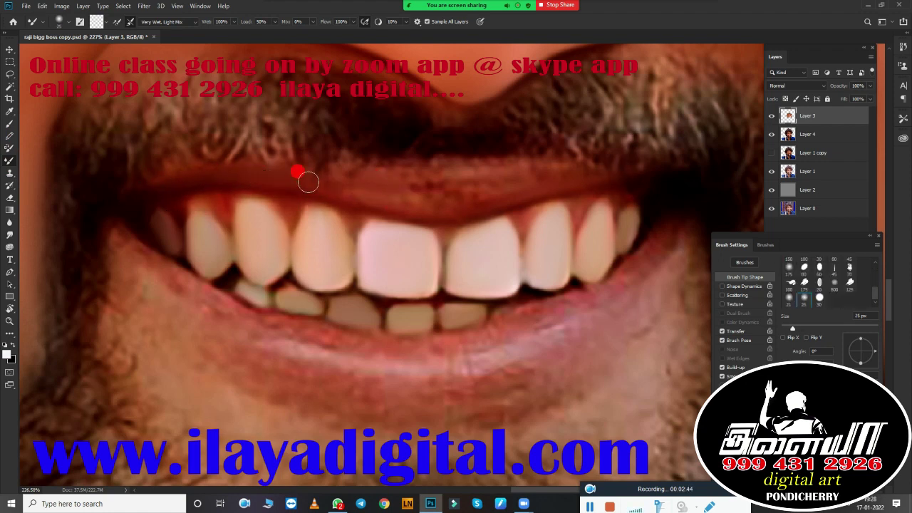
key("bracketright")
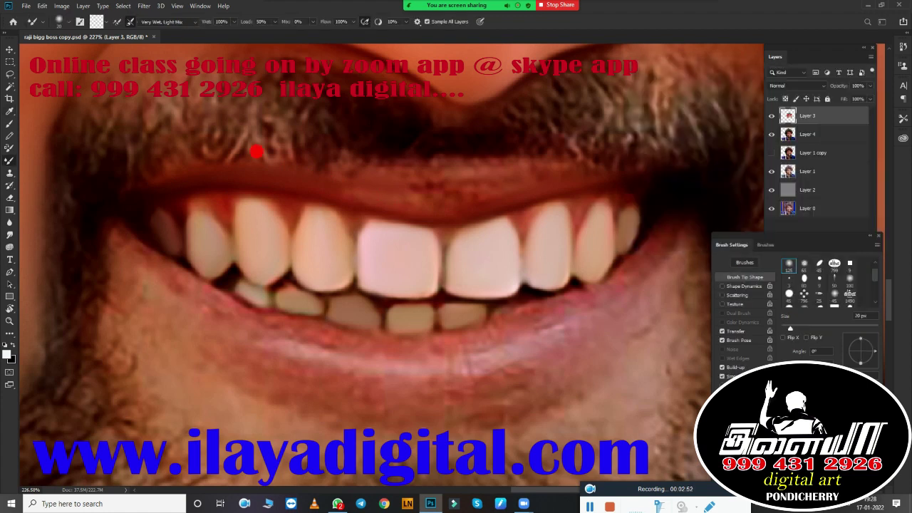
mouse_move(384, 199)
left_mouse_down()
mouse_move(444, 183)
mouse_move(496, 187)
left_mouse_up()
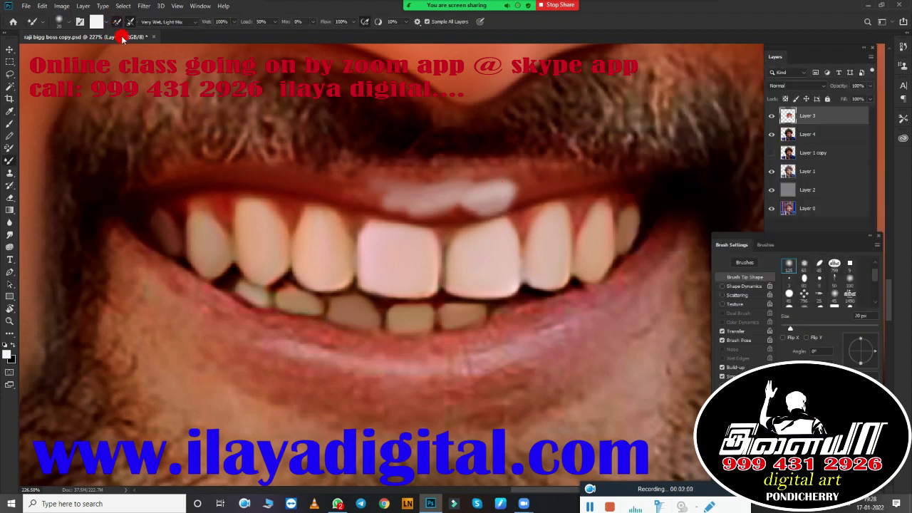
key("ctrl+z")
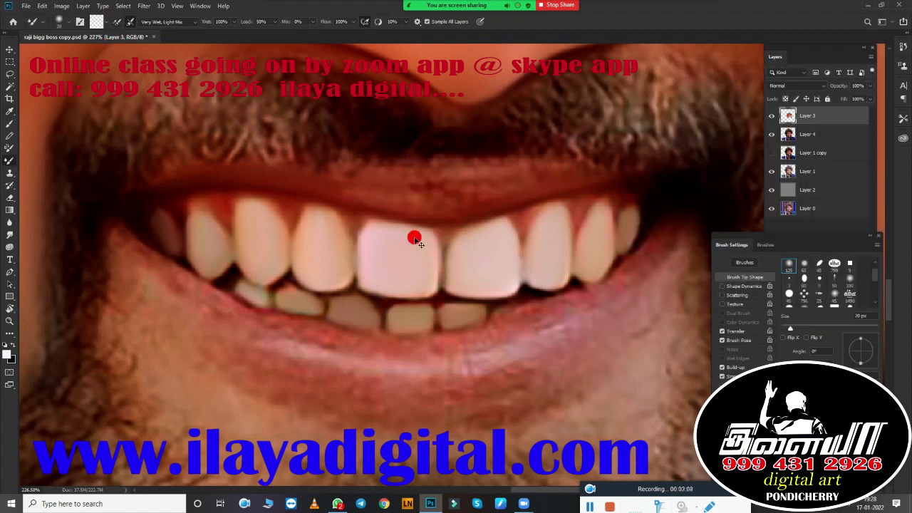
key("bracketright")
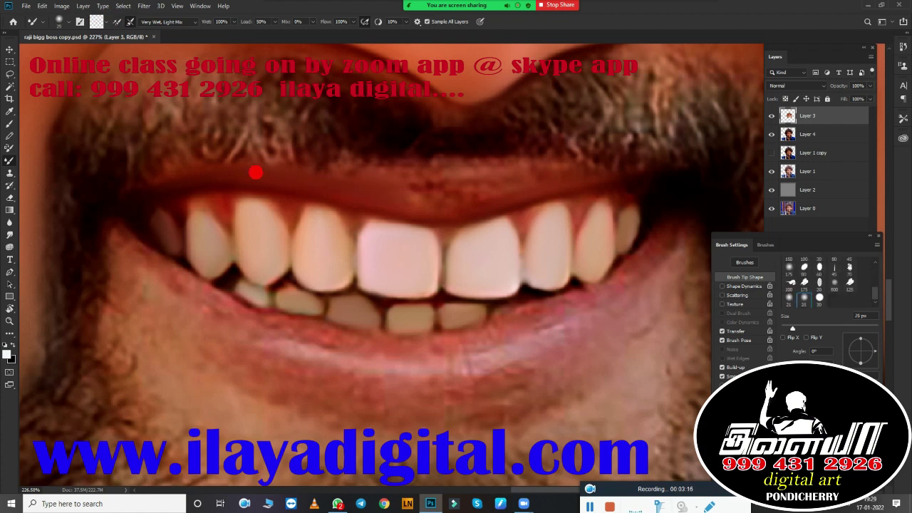
key("bracketright")
key("bracketleft")
key("bracketleft")
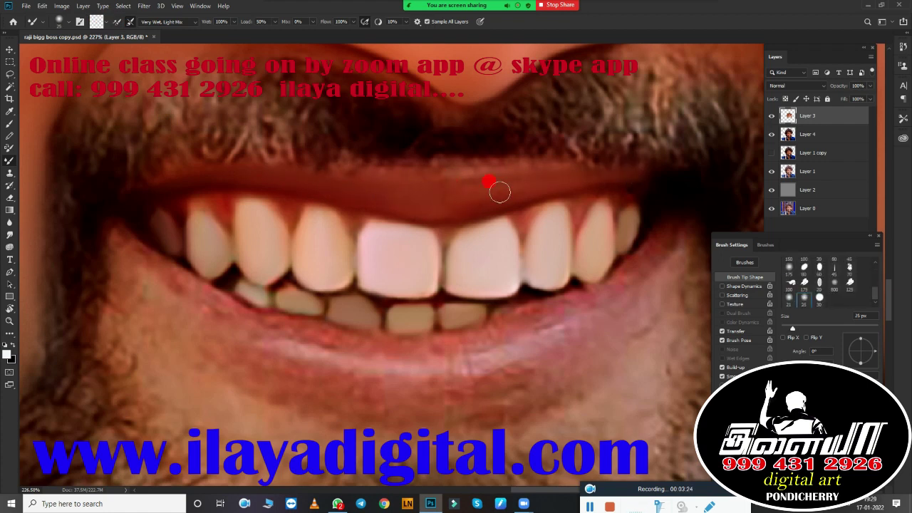
key("bracketleft")
scroll(332, 172, "down", 5)
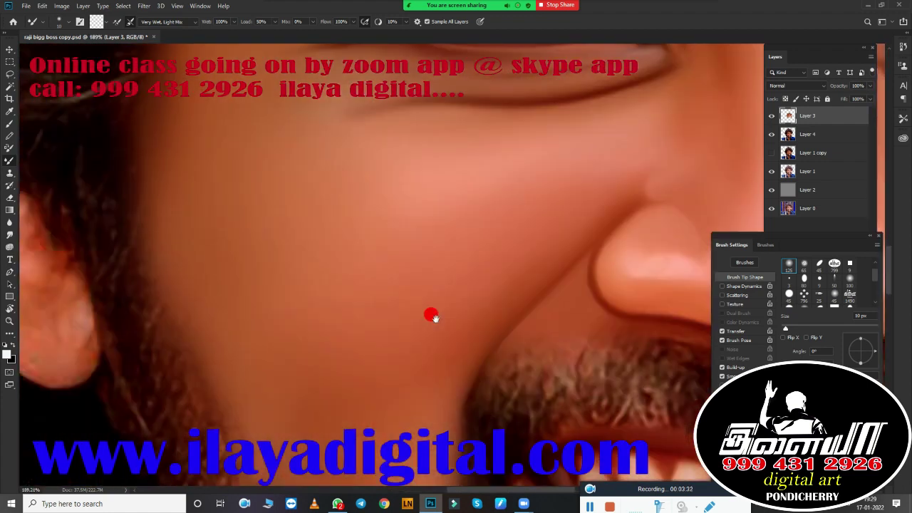
scroll(430, 313, "down", 5)
scroll(491, 324, "up", 2)
scroll(427, 214, "up", 1)
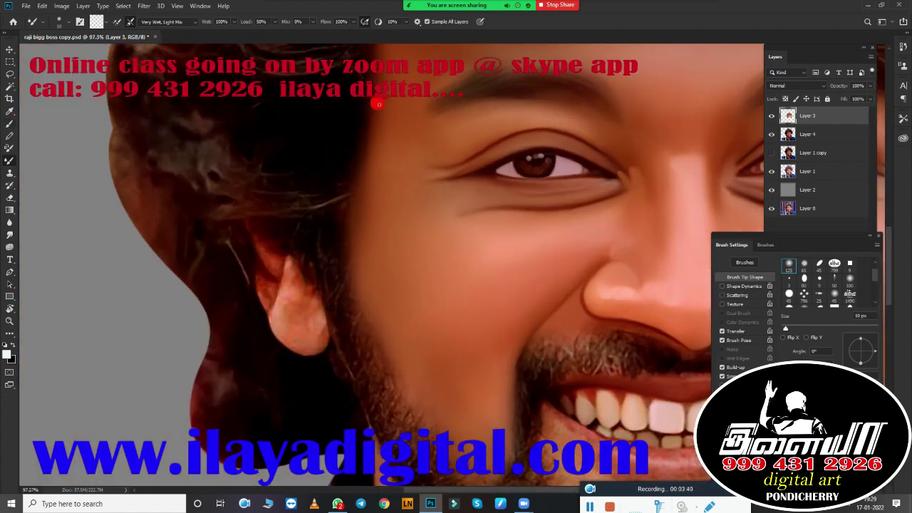
Step: Set the foreground colour to yellow in the Color Picker
left_click(11, 125)
left_click(7, 354)
left_click(765, 193)
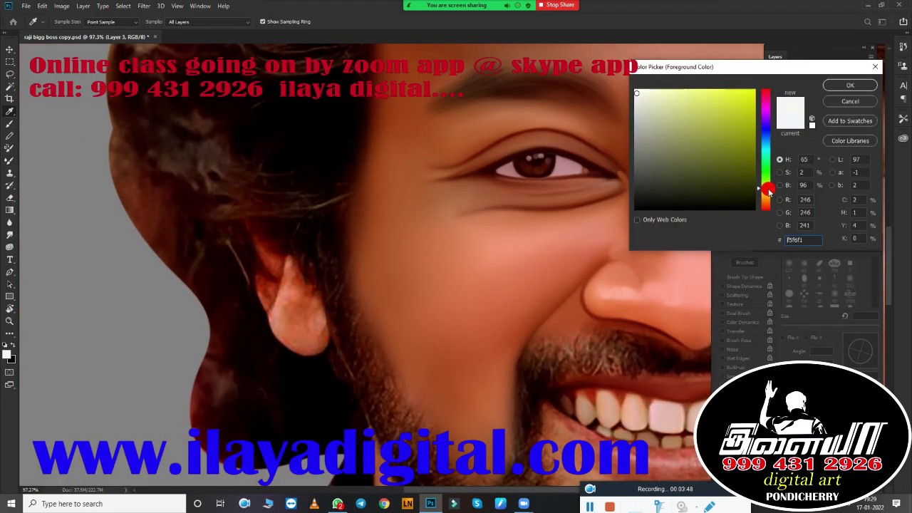
left_click(845, 91)
Step: Try broad 250 px yellow brush strokes on the left cheek, then undo them
key("bracketright")
key("bracketright")
key("bracketright")
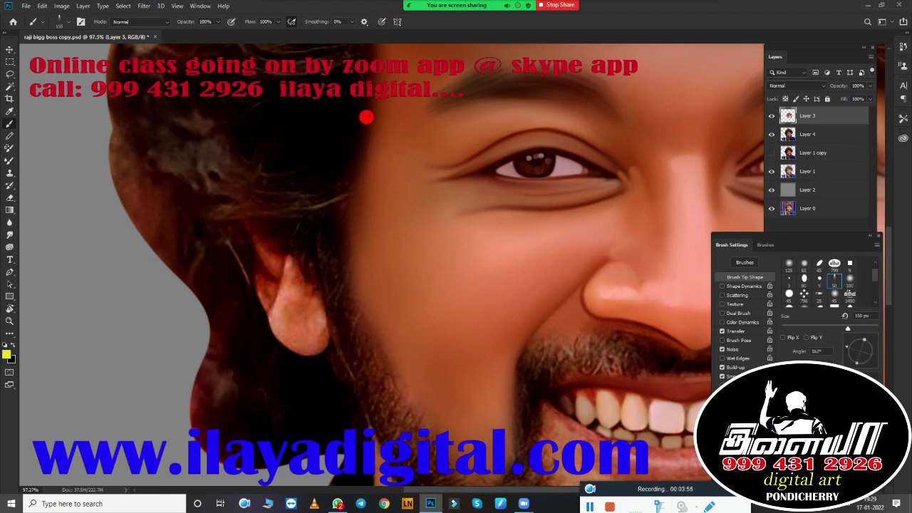
left_click_drag(366, 116, 427, 428)
left_click_drag(377, 92, 400, 276)
key("ctrl+z")
key("ctrl+z")
Step: Blend yellow onto the left cheek with the Mixer Brush at 175 px
key("shift+b")
key("bracketright")
key("bracketright")
key("bracketright")
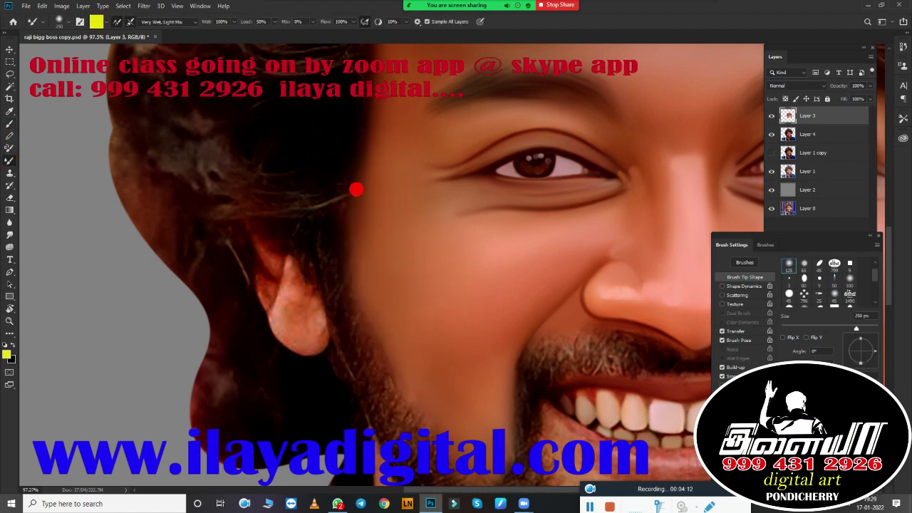
left_click_drag(356, 187, 373, 282)
left_click_drag(405, 314, 445, 342)
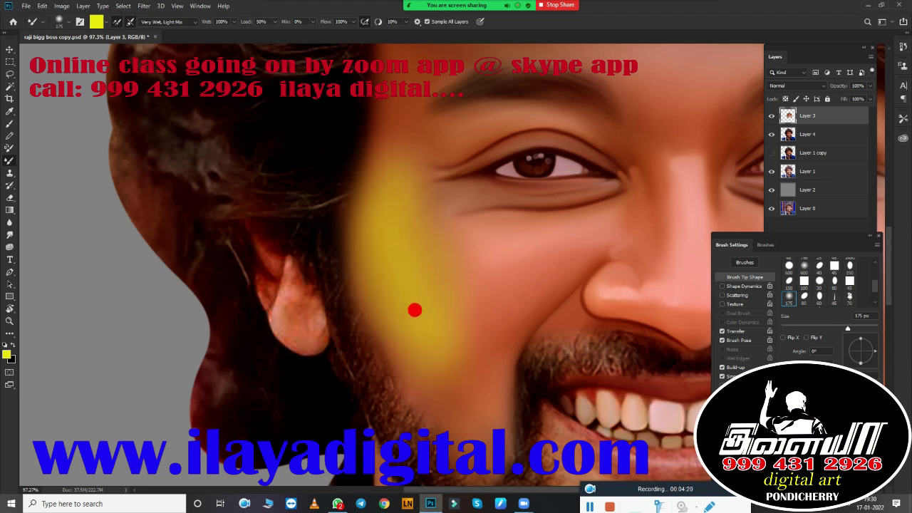
Step: Enlarge the Mixer Brush to 250 px and bring the right cheek into view
key("bracketright")
key("bracketright")
left_click_drag(491, 292, 58, 308)
scroll(525, 240, "up", 3)
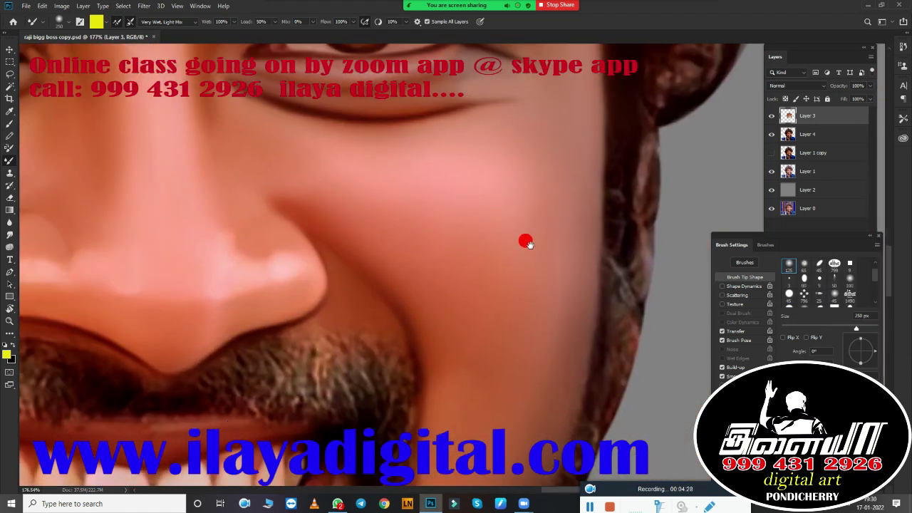
scroll(354, 112, "up", 2)
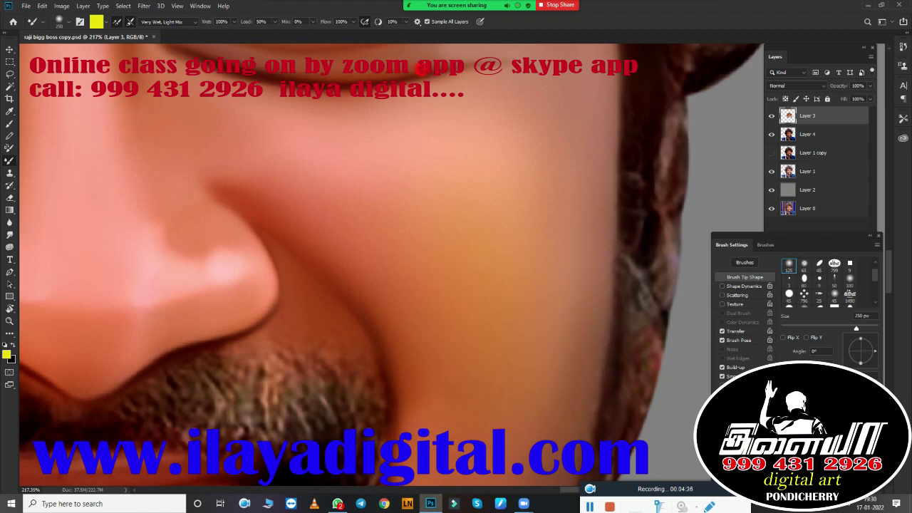
scroll(431, 374, "down", 3)
scroll(509, 247, "down", 1)
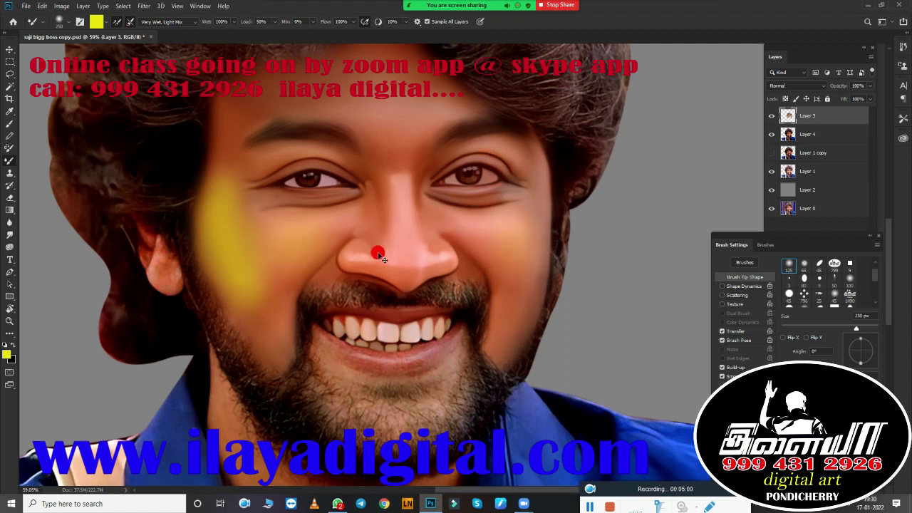
Step: Undo the yellow cheek strokes and zoom in on the face
key("ctrl+z")
key("ctrl+z")
scroll(529, 254, "up", 4)
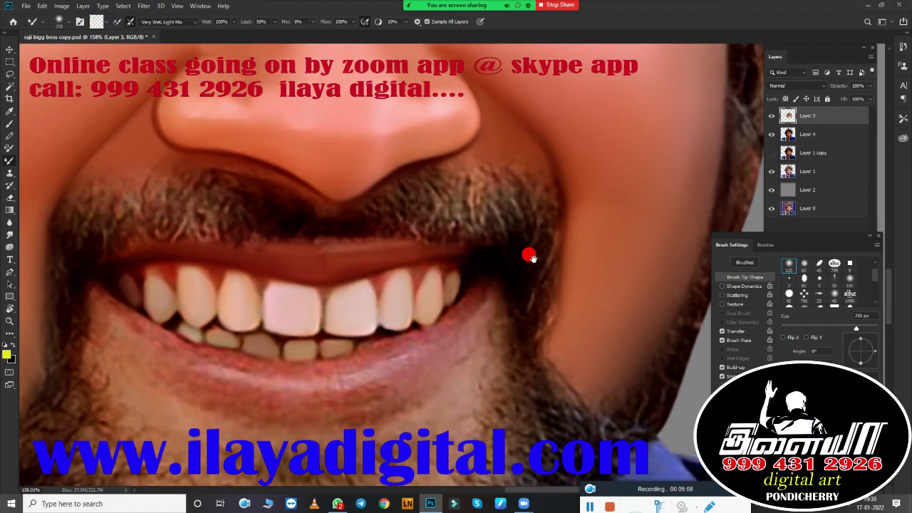
scroll(500, 367, "up", 2)
Step: Shrink the brush for fine detail and zoom in close on the mouth
key("comma")
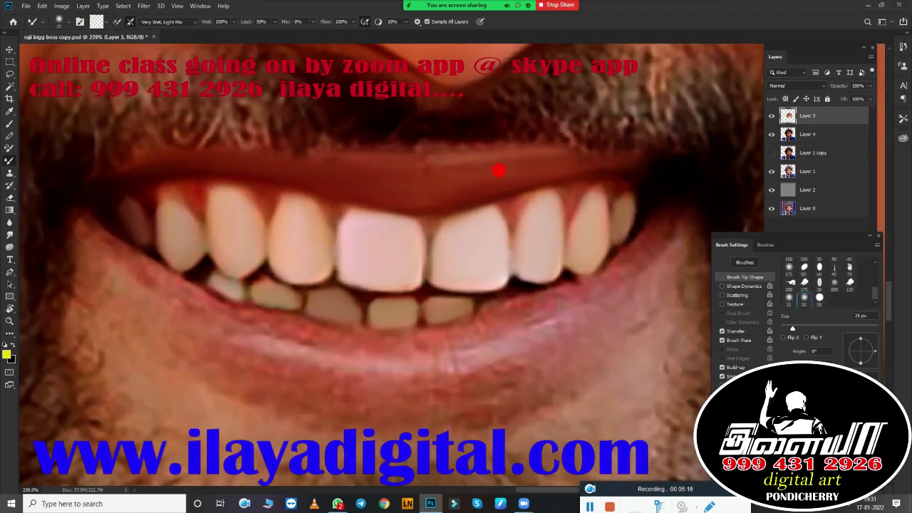
scroll(423, 291, "down", 3)
key("comma")
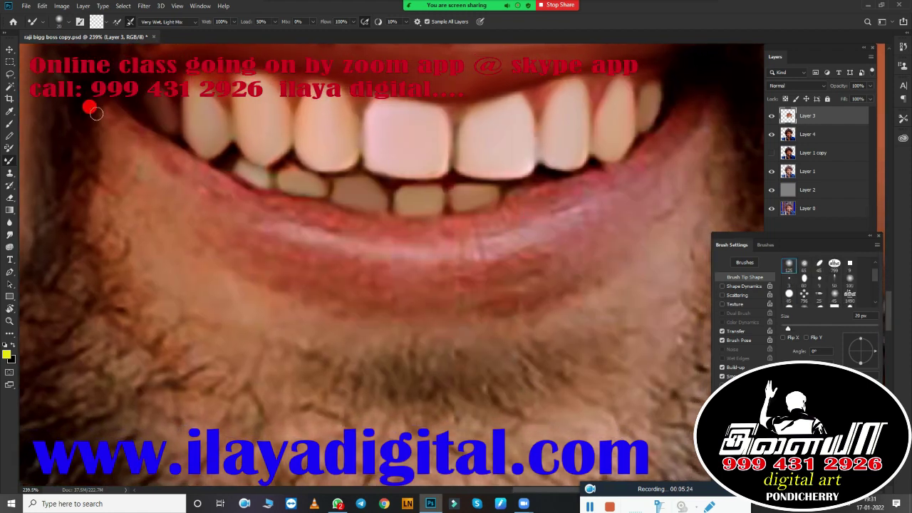
scroll(158, 193, "down", 5)
scroll(380, 340, "up", 1)
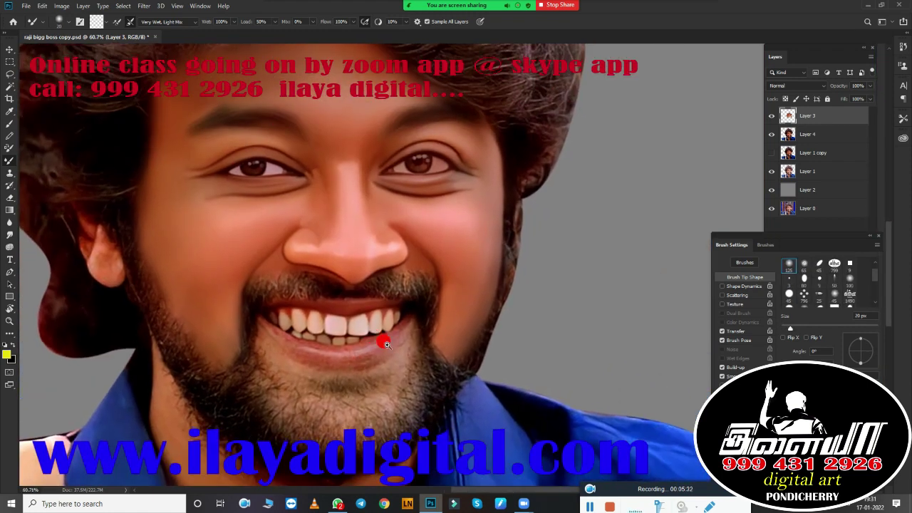
scroll(201, 331, "up", 1)
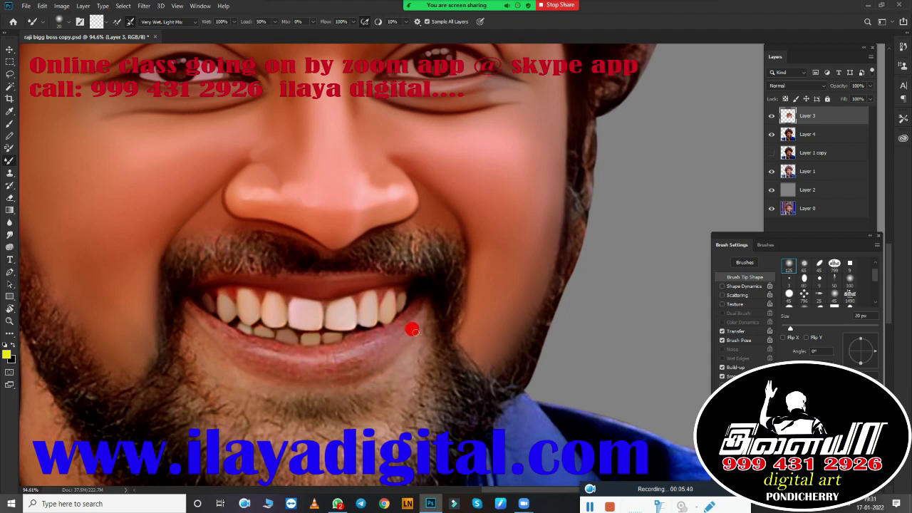
scroll(335, 386, "up", 3)
Step: Smudge the lower lip from the gumline leftward with the Smudge tool
key("r")
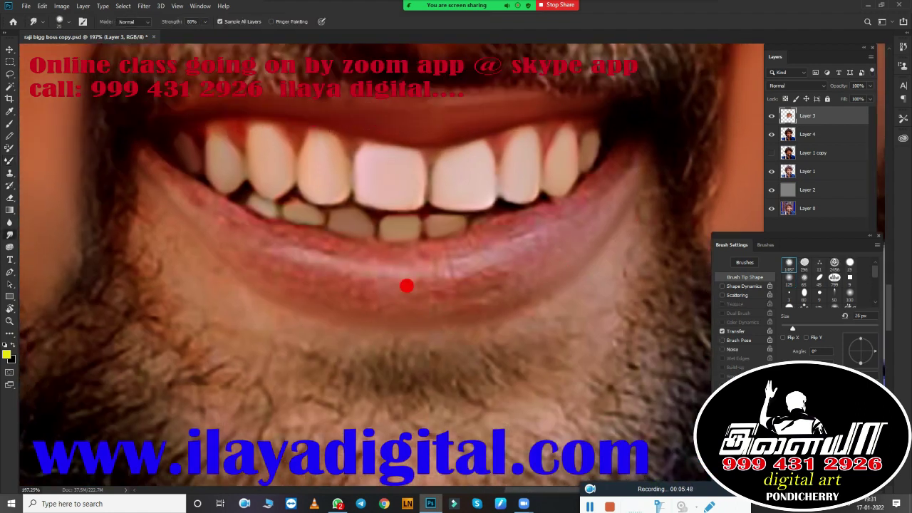
key("bracketright")
key("bracketright")
key("bracketright")
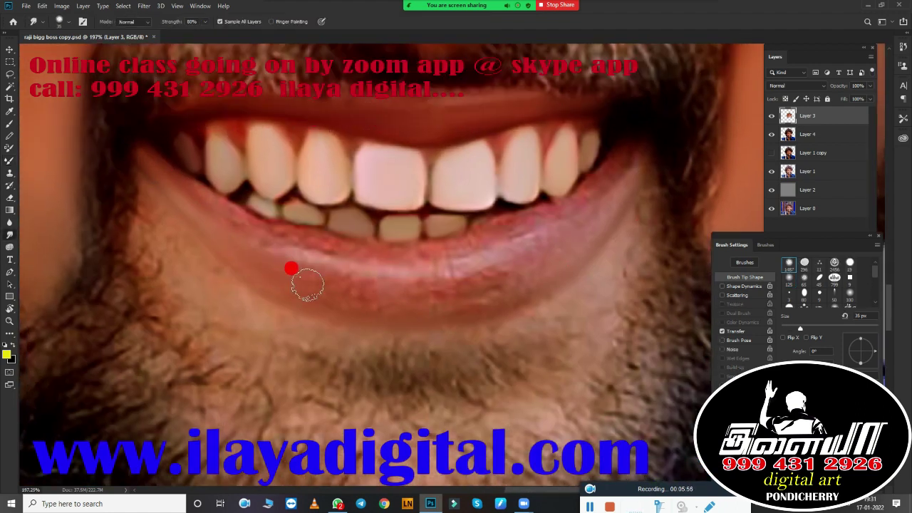
key("bracketleft")
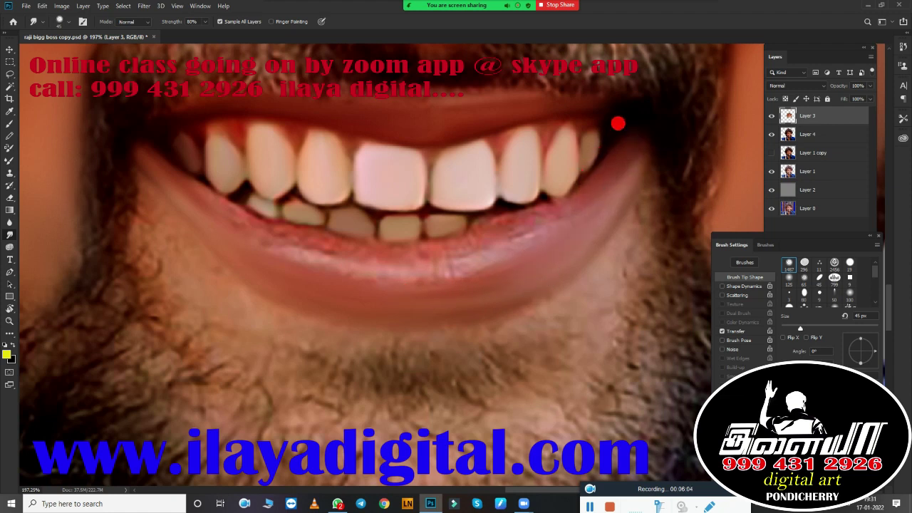
left_click_drag(501, 221, 467, 243)
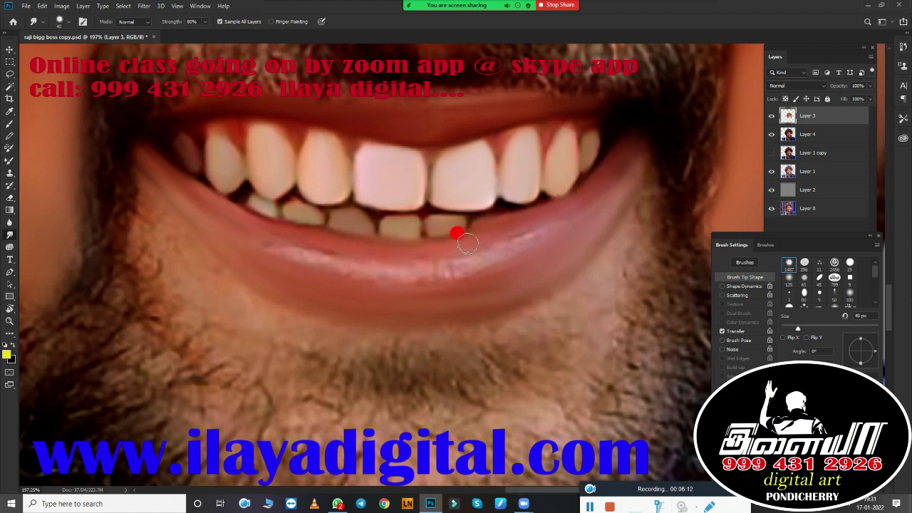
left_click_drag(427, 293, 302, 276)
key("bracketright")
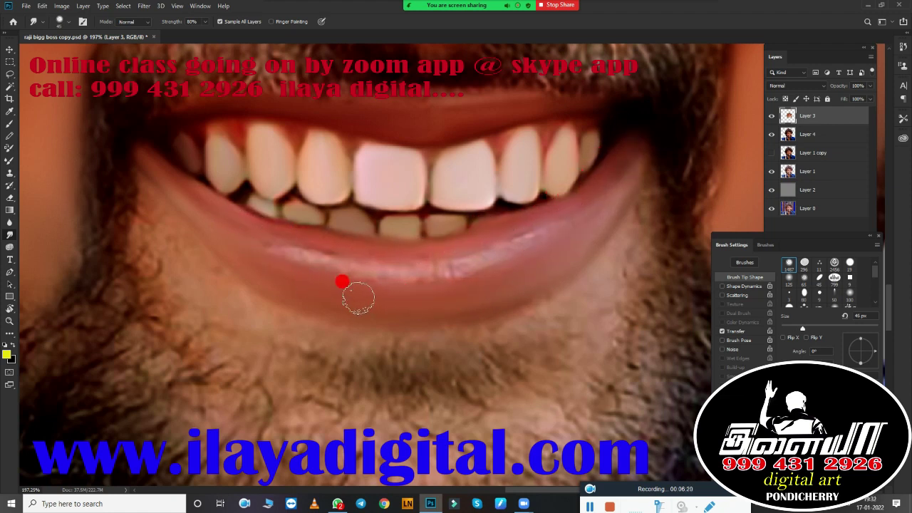
scroll(436, 329, "down", 3)
scroll(432, 335, "up", 2)
Step: Smear the lower lip's white highlight into soft streaks, alternating with the Mixer Brush
key("b")
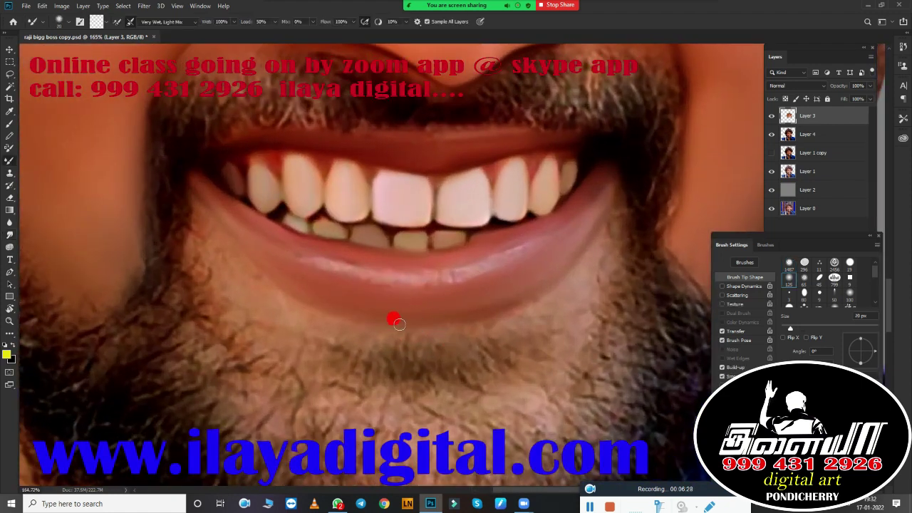
key("bracketright")
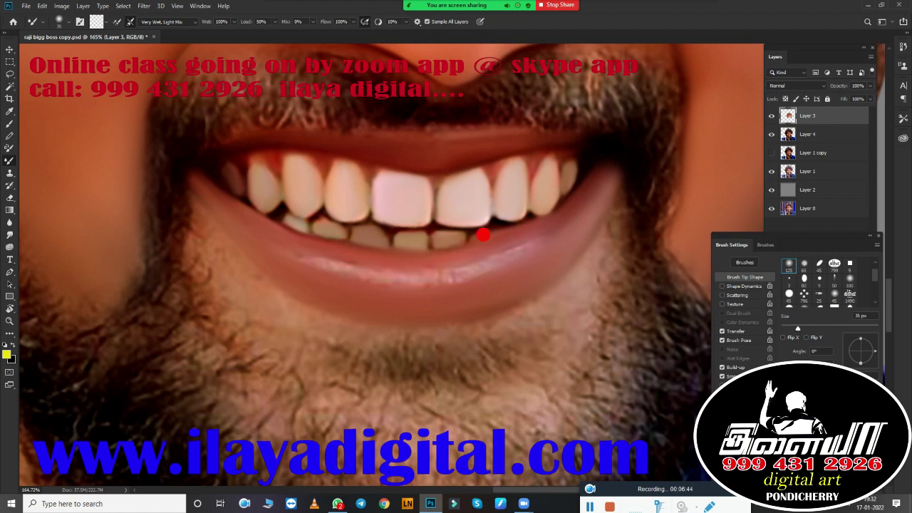
scroll(484, 228, "up", 5)
key("r")
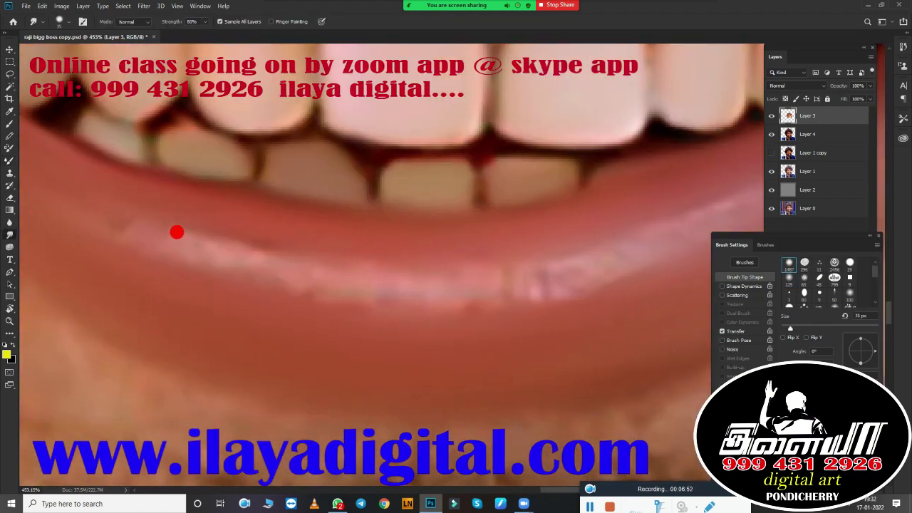
left_click_drag(177, 232, 507, 270)
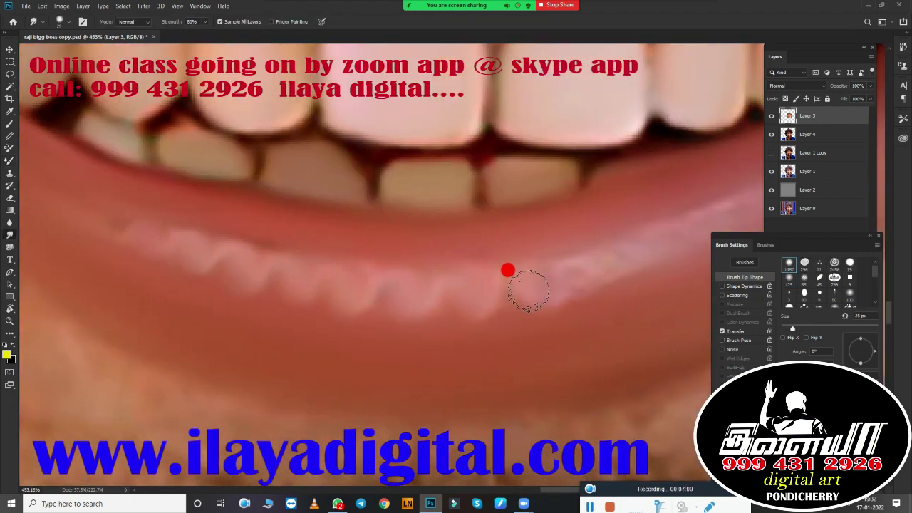
left_click_drag(569, 242, 337, 270)
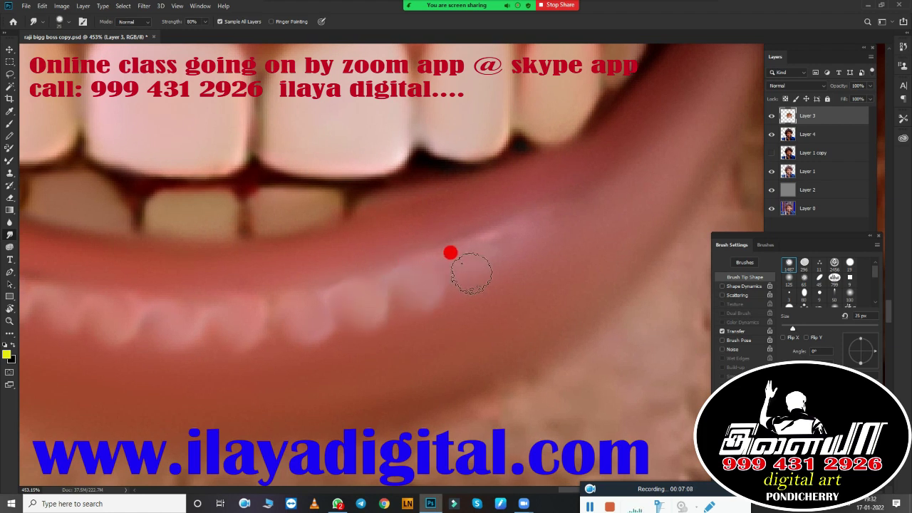
left_click_drag(590, 118, 549, 289)
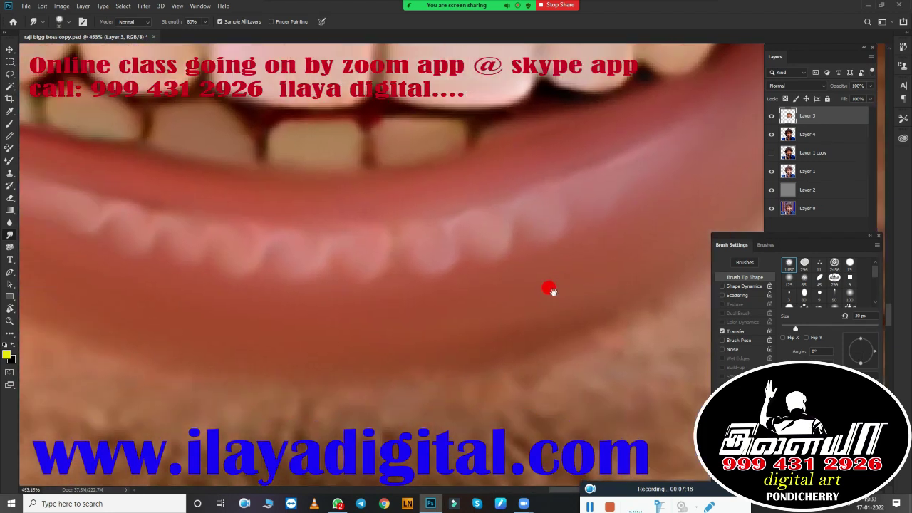
scroll(549, 289, "down", 2)
key("shift+b")
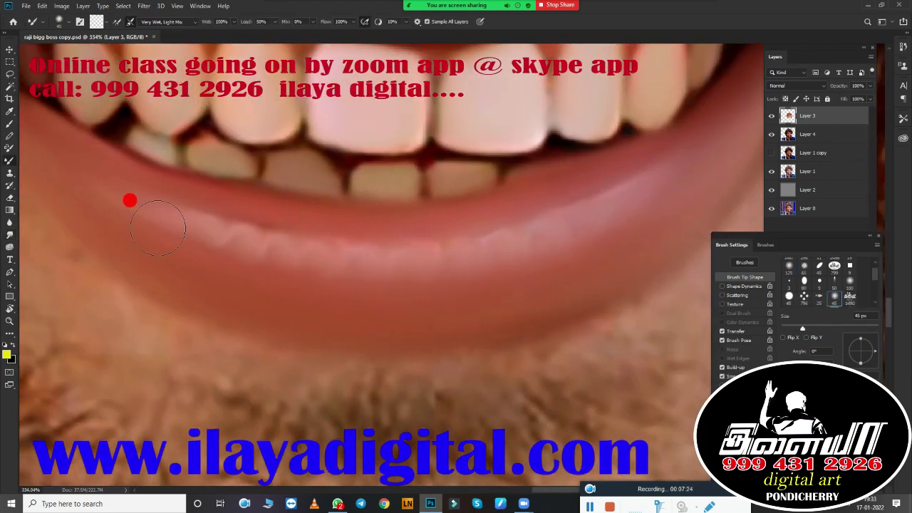
Step: Soften the skin at the left lip corner with a larger blending brush
scroll(462, 303, "down", 5)
scroll(563, 299, "up", 3)
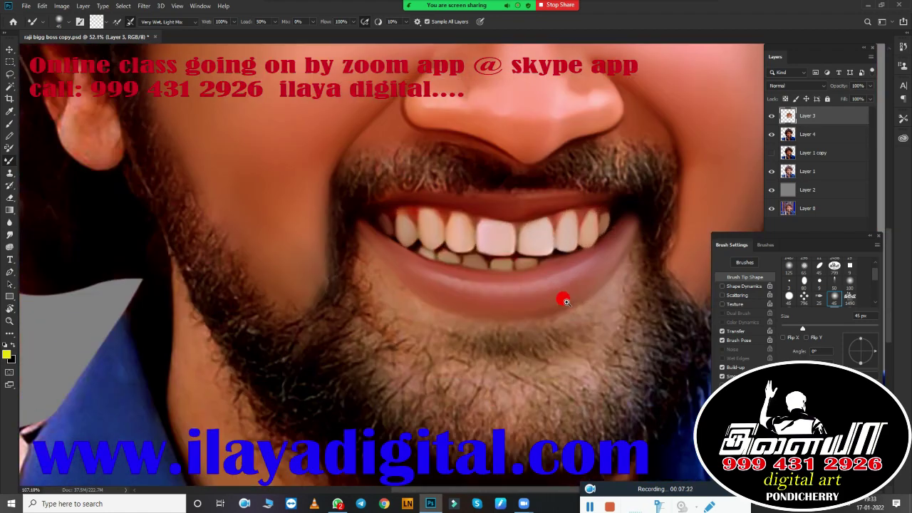
scroll(421, 292, "down", 2)
scroll(497, 296, "up", 2)
scroll(533, 300, "up", 2)
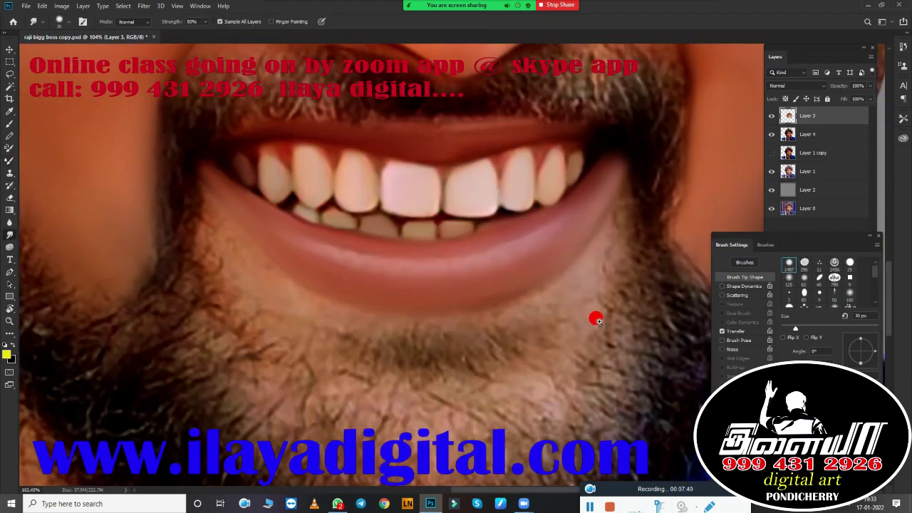
scroll(594, 315, "up", 1)
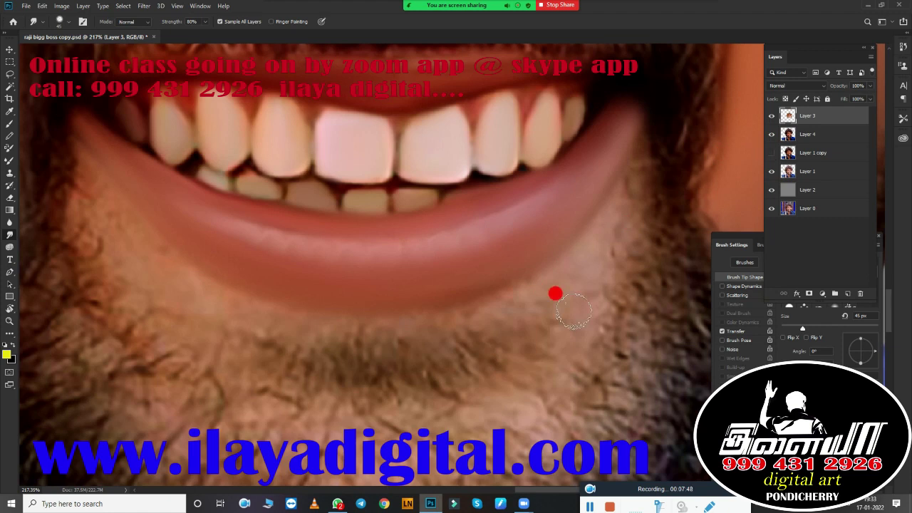
key("bracketright")
key("bracketright")
key("bracketright")
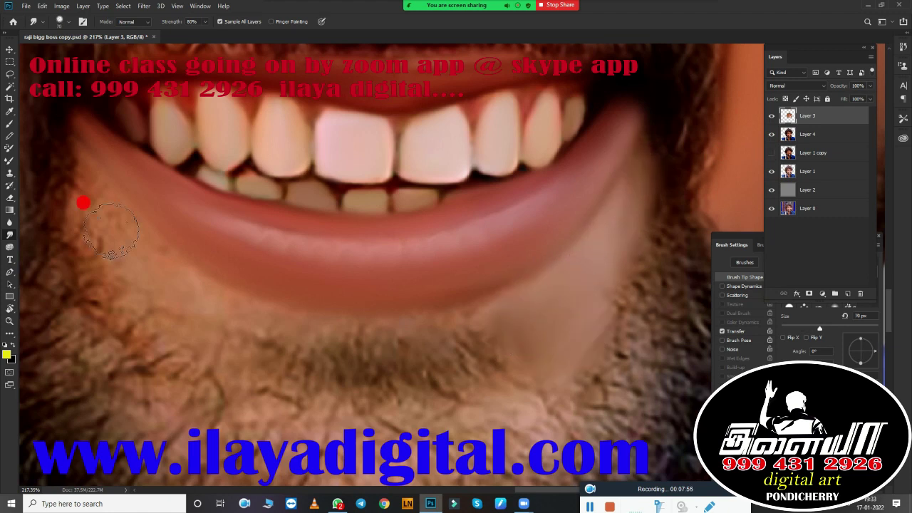
left_click_drag(111, 229, 182, 302)
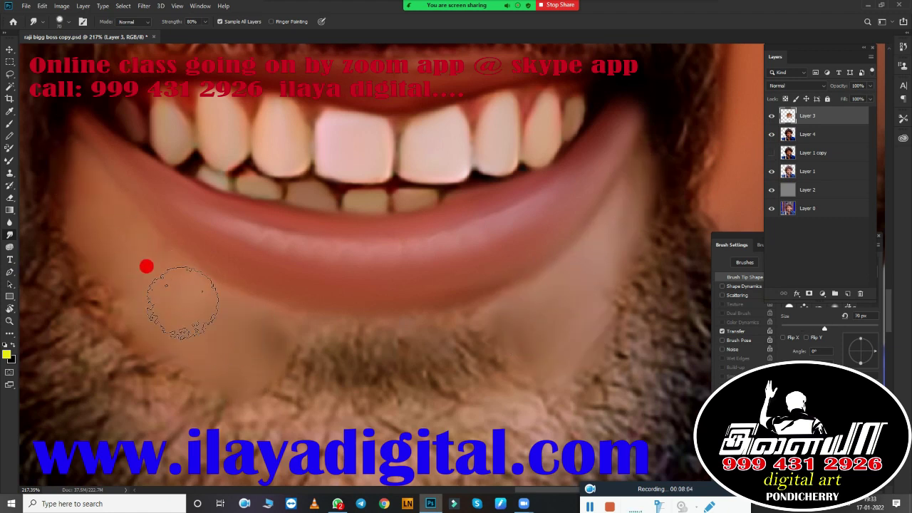
Step: Blend the skin down from the left lip corner toward the chin and jaw
key("bracketleft")
key("bracketleft")
key("bracketleft")
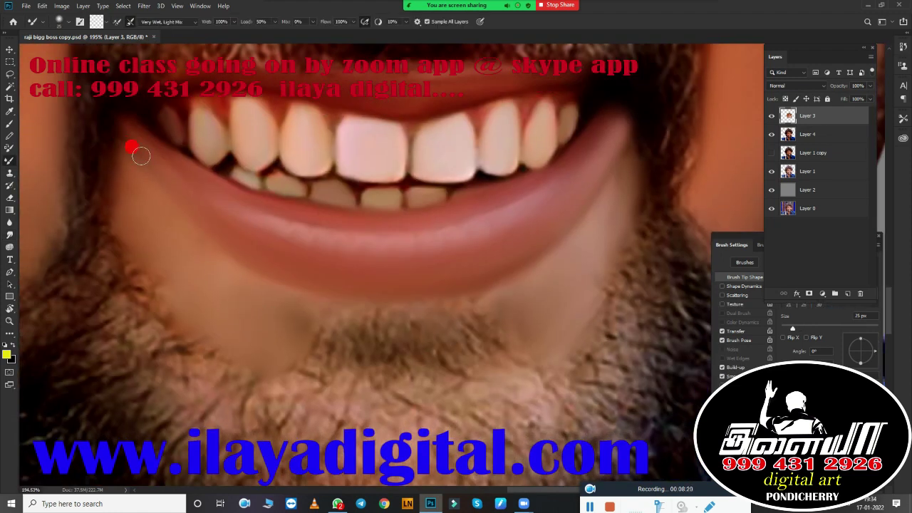
key("bracketleft")
mouse_move(140, 155)
left_mouse_down()
mouse_move(171, 191)
mouse_move(127, 163)
left_mouse_up()
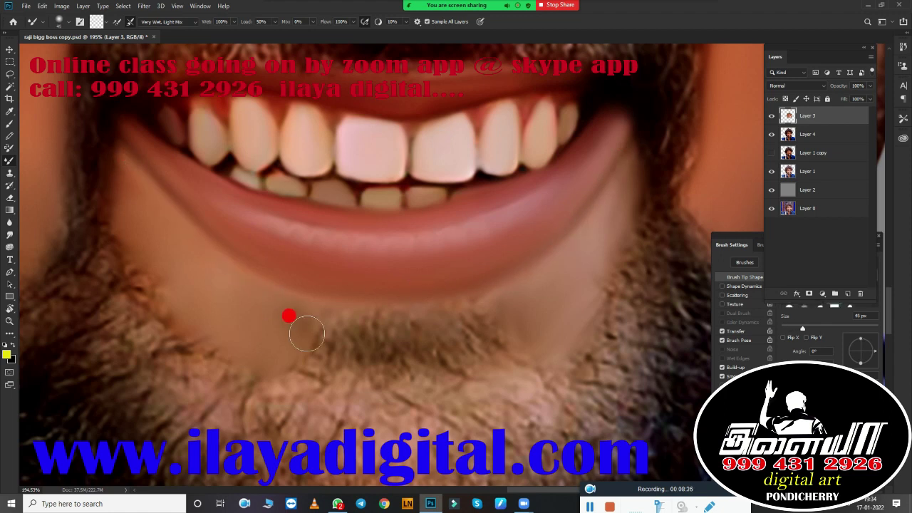
key("bracketright")
key("bracketright")
key("bracketright")
key("bracketright")
key("bracketright")
key("bracketright")
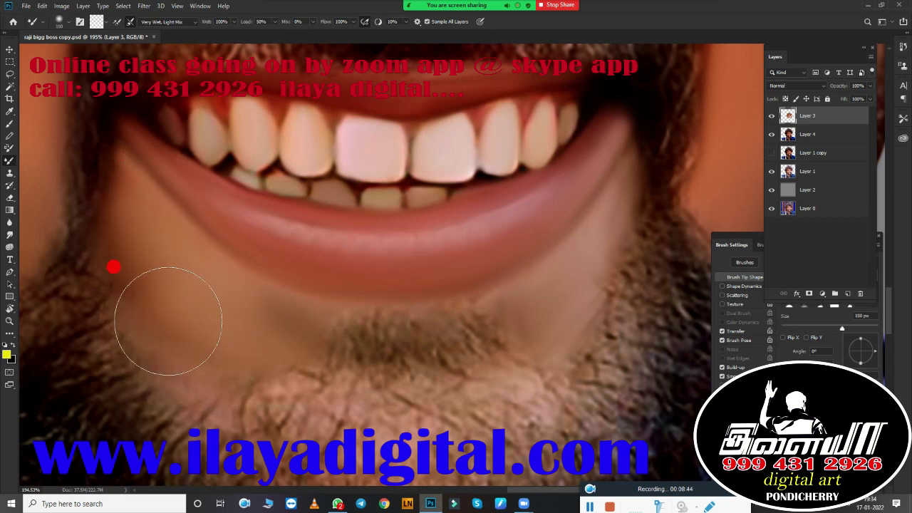
key("bracketright")
key("bracketright")
scroll(535, 253, "down", 2)
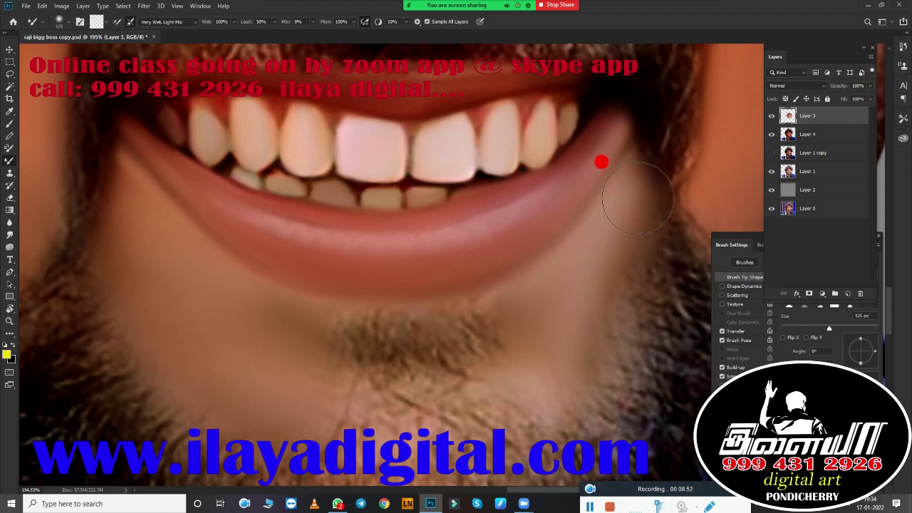
key("bracketright")
scroll(513, 329, "down", 5, "alt")
key("bracketleft")
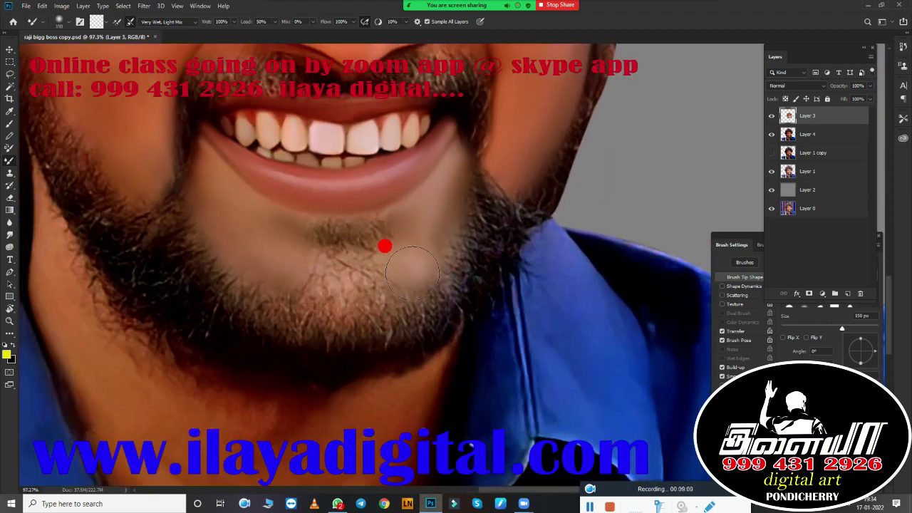
scroll(402, 347, "down", 2, "alt")
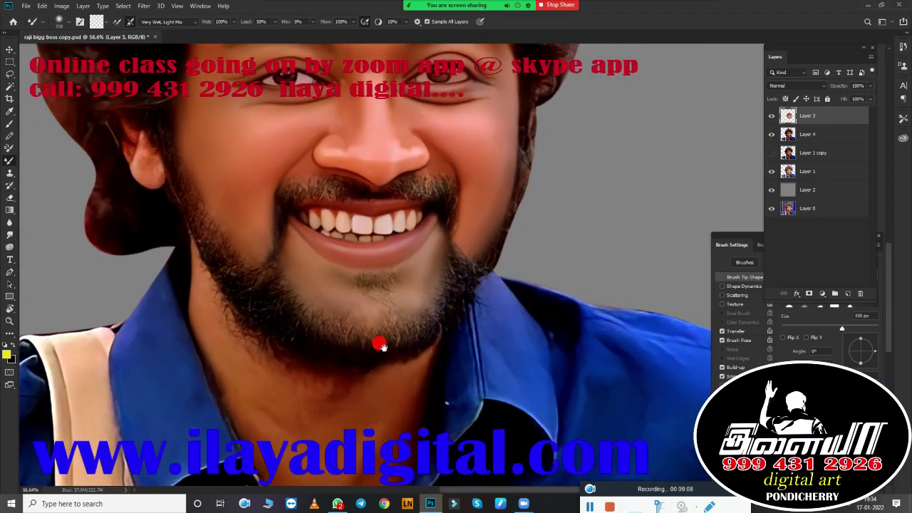
Step: Smudge the lower edge of the neck into shape with a roughly 250 px brush
key("r")
scroll(444, 273, "up", 2, "alt")
scroll(427, 315, "down", 2, "alt")
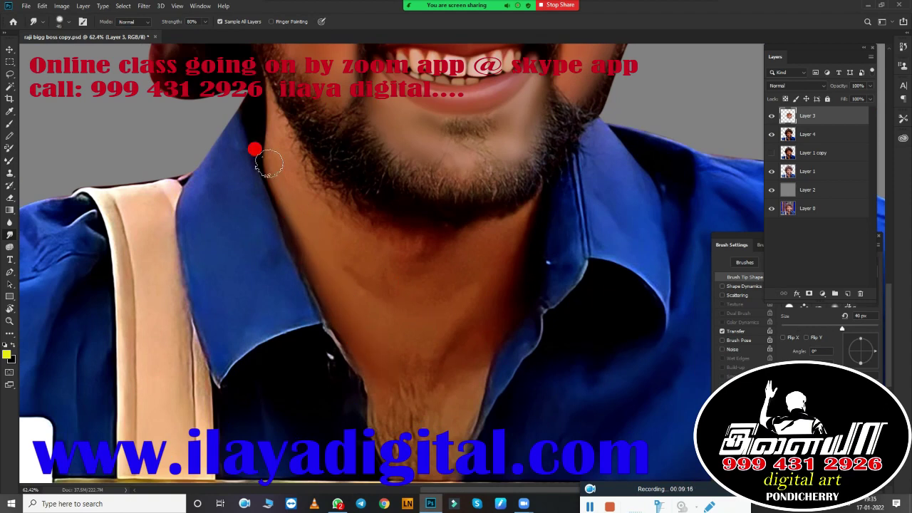
key("bracketleft")
key("bracketleft")
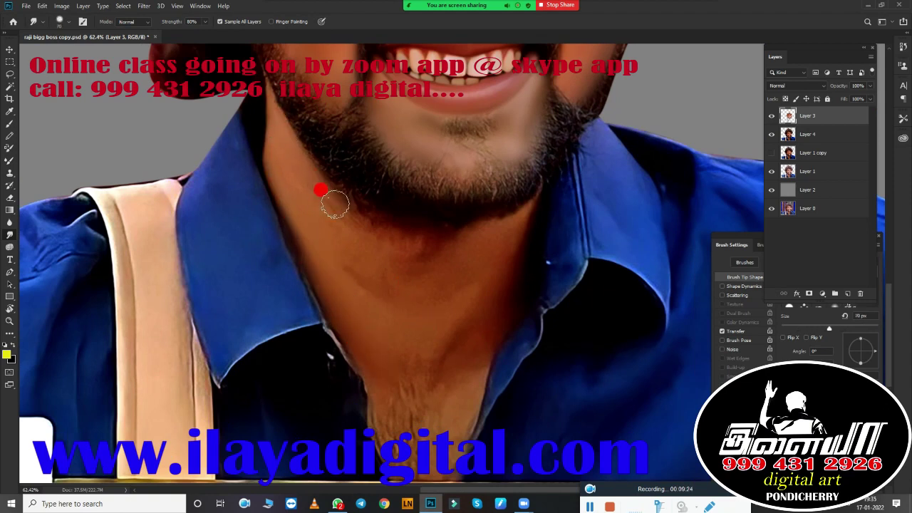
key("bracketright")
key("bracketright")
key("bracketright")
key("bracketleft")
key("bracketleft")
key("bracketleft")
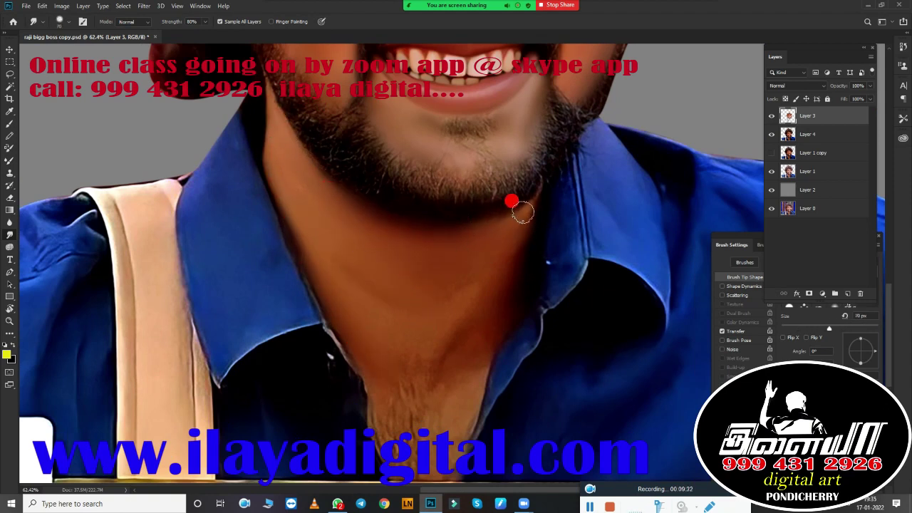
key("bracketright")
key("bracketright")
key("bracketright")
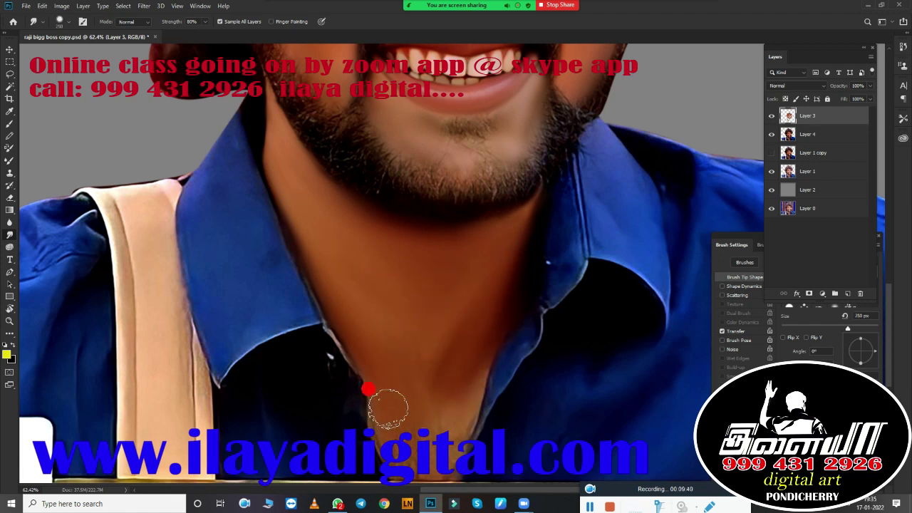
left_click_drag(397, 370, 431, 207)
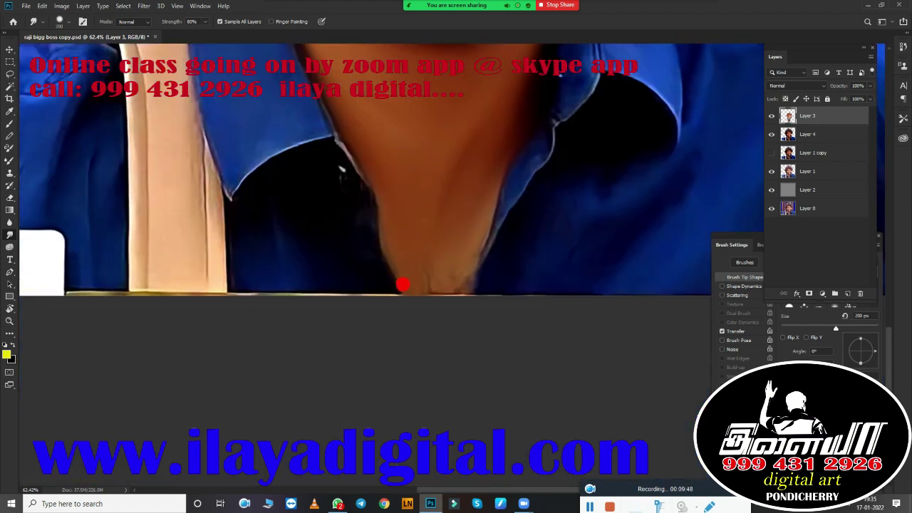
mouse_move(402, 285)
left_mouse_down()
mouse_move(442, 285)
mouse_move(387, 256)
left_mouse_up()
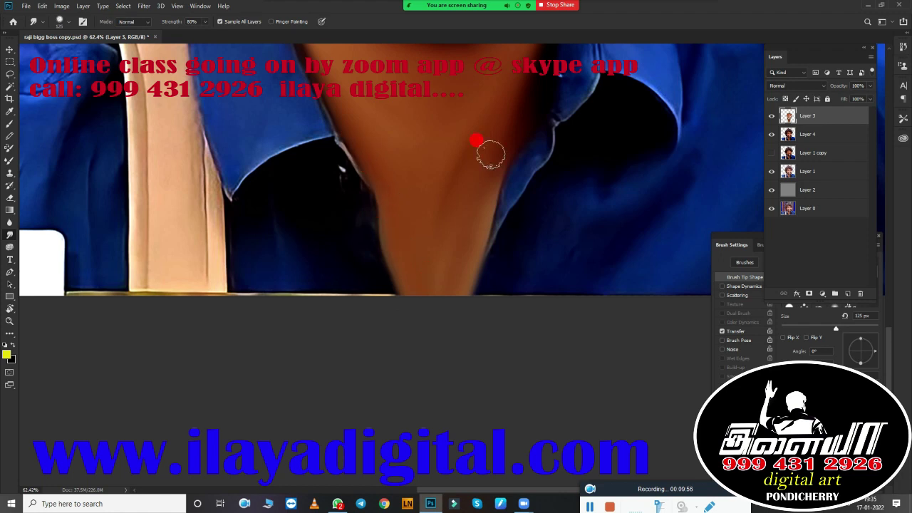
Step: Push the ear's tip upward and reshape its outline with progressively smaller brushes
scroll(491, 154, "up", 10)
scroll(218, 265, "up", 3)
key("bracketleft")
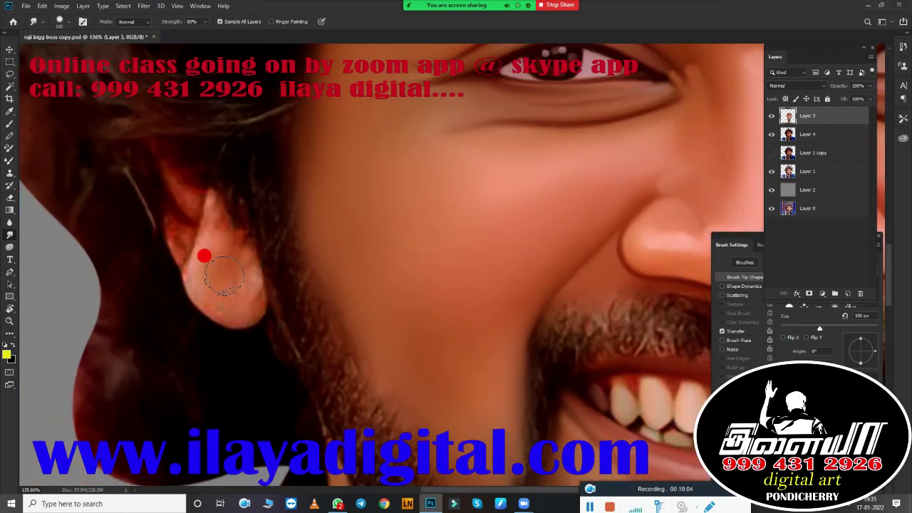
left_click_drag(205, 256, 220, 175)
key("bracketleft")
key("bracketleft")
key("bracketleft")
mouse_move(179, 261)
left_mouse_down()
mouse_move(176, 219)
mouse_move(186, 245)
left_mouse_up()
key("bracketleft")
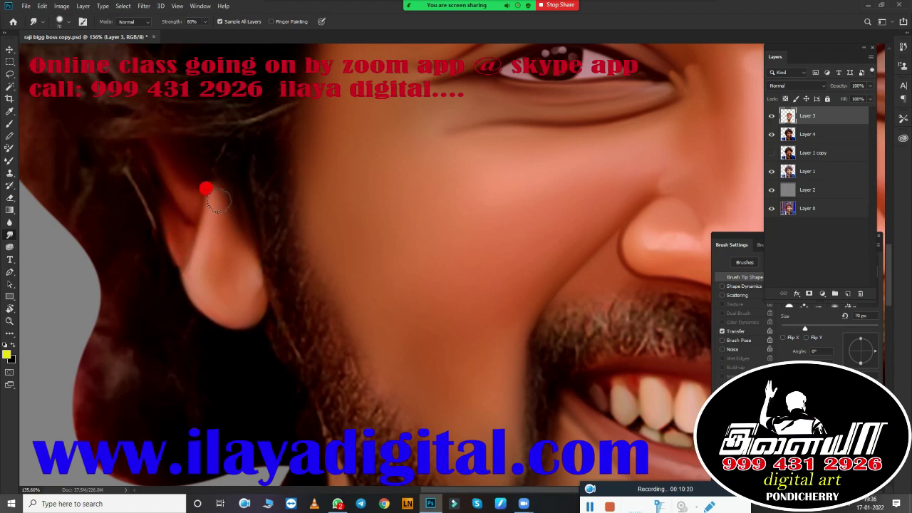
key("bracketleft")
key("bracketleft")
scroll(401, 308, "down", 5)
scroll(402, 308, "up", 2)
Step: Smooth the moustache hair strands with a small Smudge brush
scroll(442, 245, "up", 2)
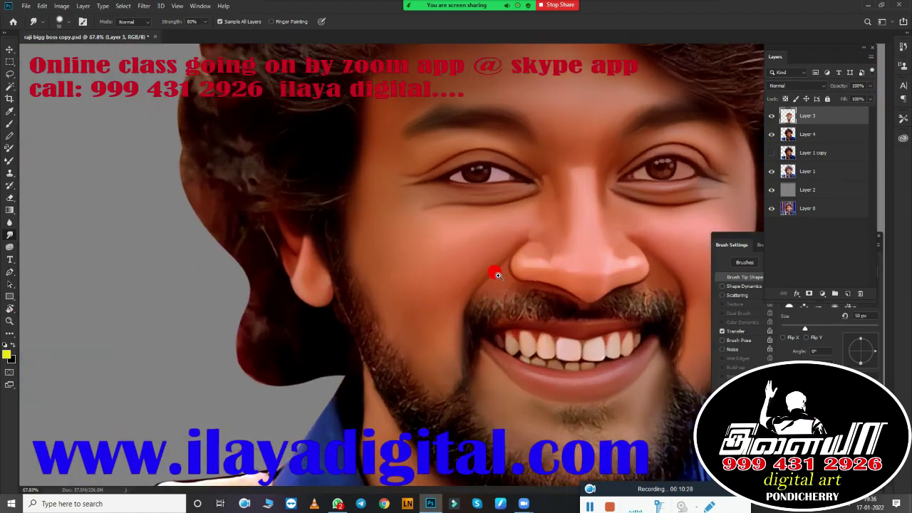
scroll(494, 270, "up", 1)
scroll(465, 238, "up", 1)
scroll(429, 242, "up", 2)
scroll(306, 277, "up", 2)
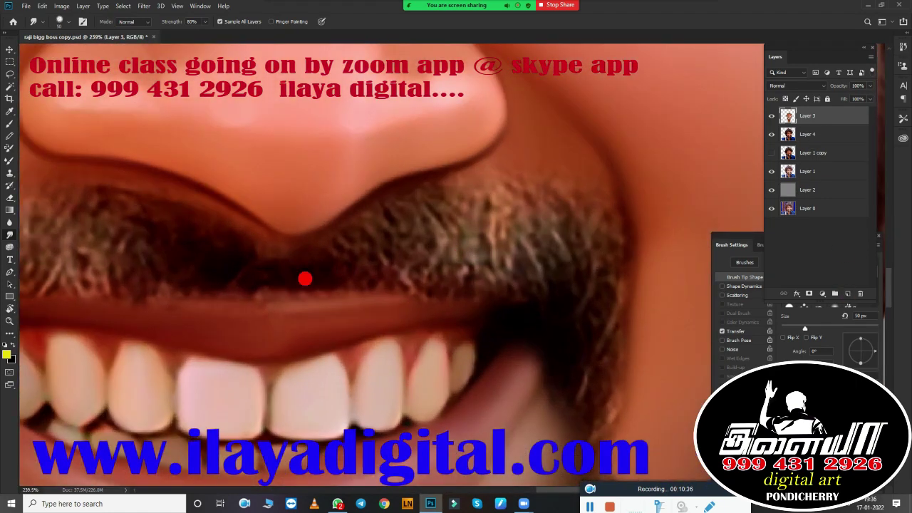
scroll(560, 271, "up", 2)
scroll(541, 265, "up", 2)
key("bracketleft")
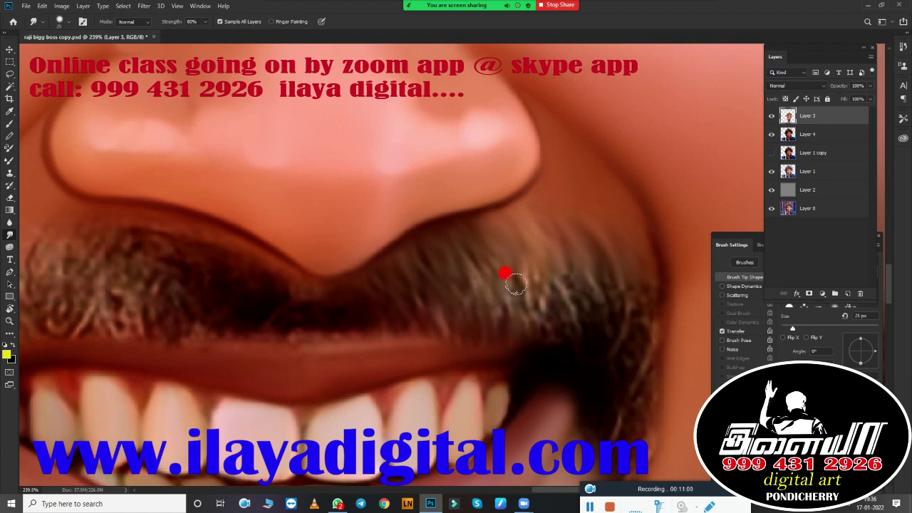
left_click_drag(533, 294, 547, 186)
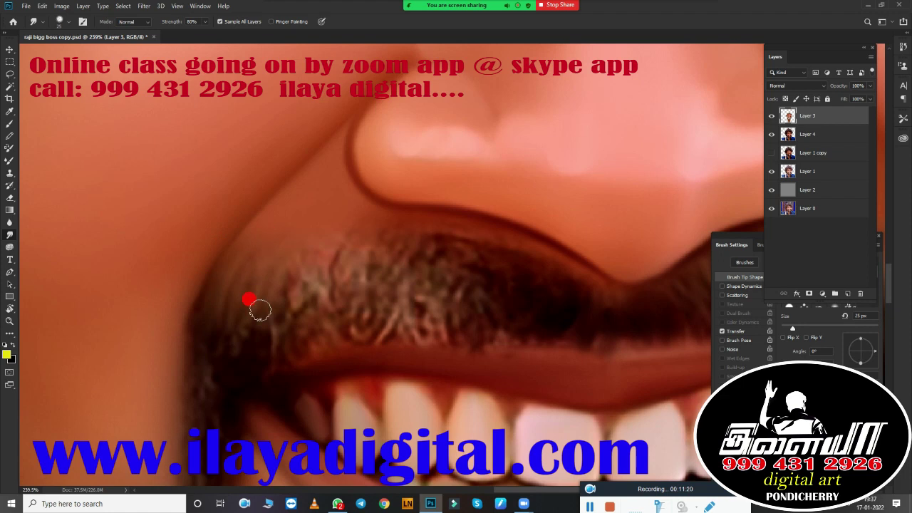
left_click_drag(260, 310, 383, 233)
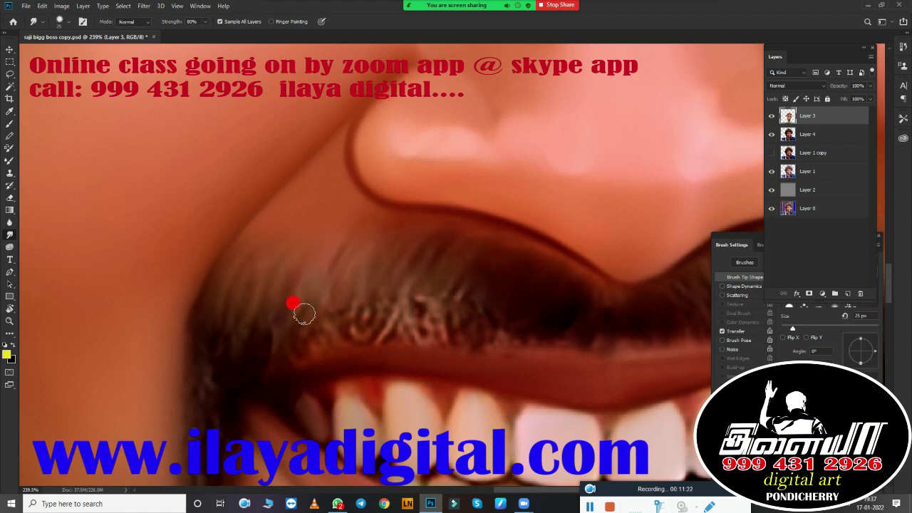
left_click_drag(374, 294, 492, 288)
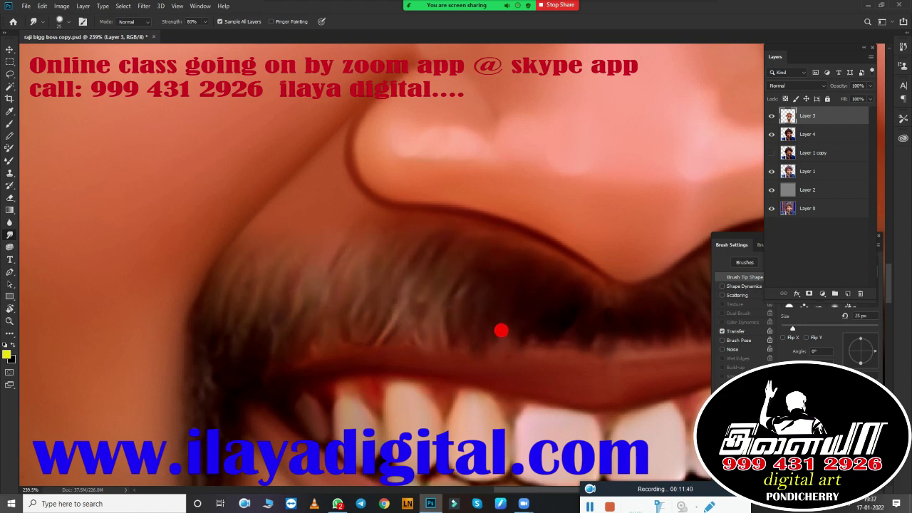
left_click_drag(306, 303, 358, 188)
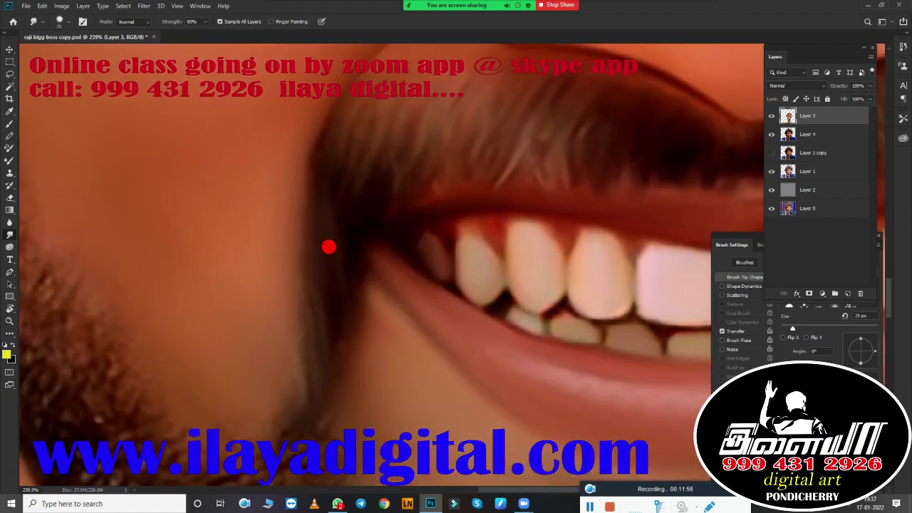
Step: Smear the beard texture and speckles along the jaw edge
key("ctrl+0")
scroll(199, 316, "up", 3)
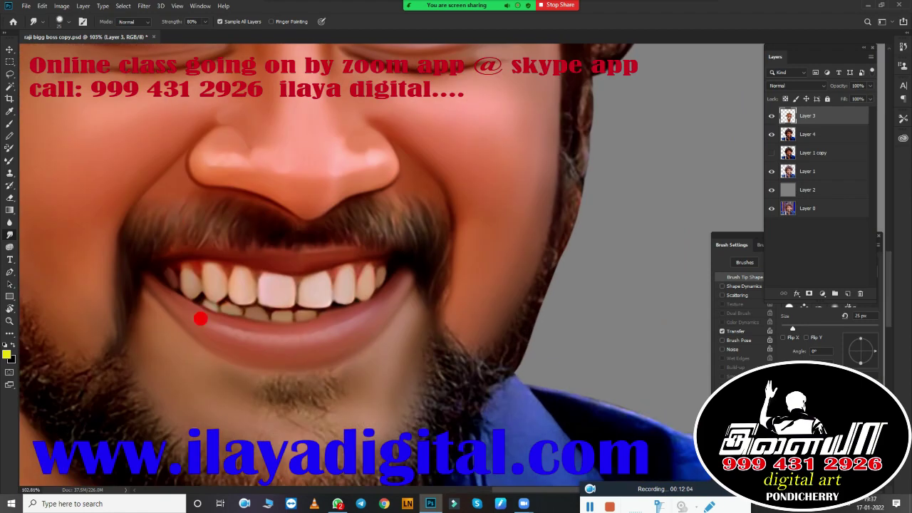
scroll(429, 123, "up", 2)
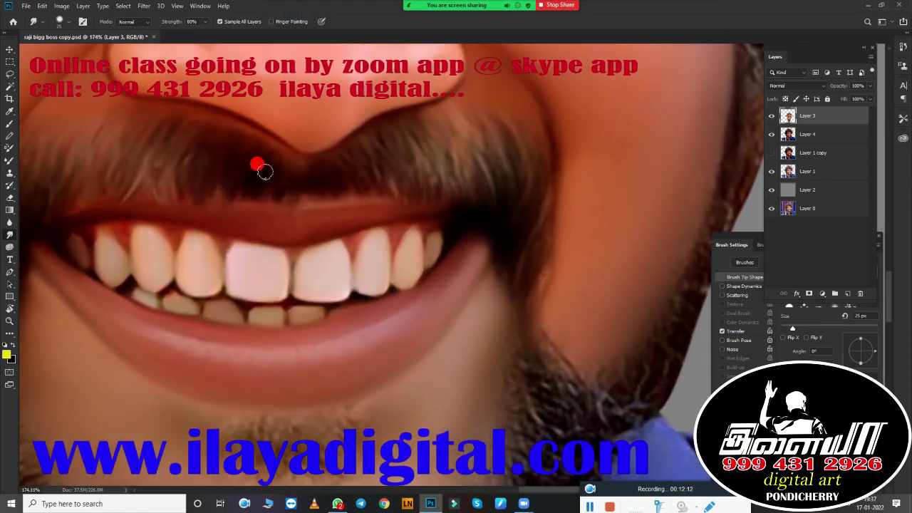
scroll(570, 249, "down", 2)
key("ctrl+0")
scroll(421, 285, "up", 3)
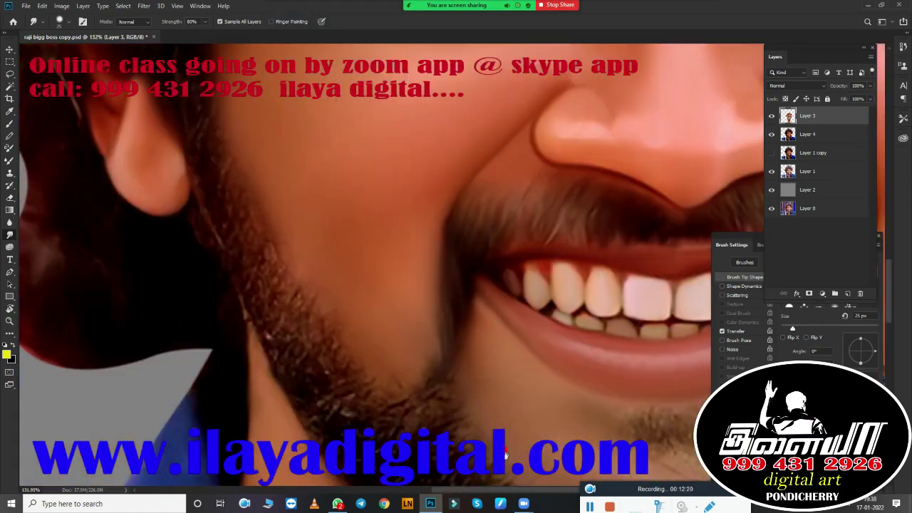
scroll(355, 245, "up", 2)
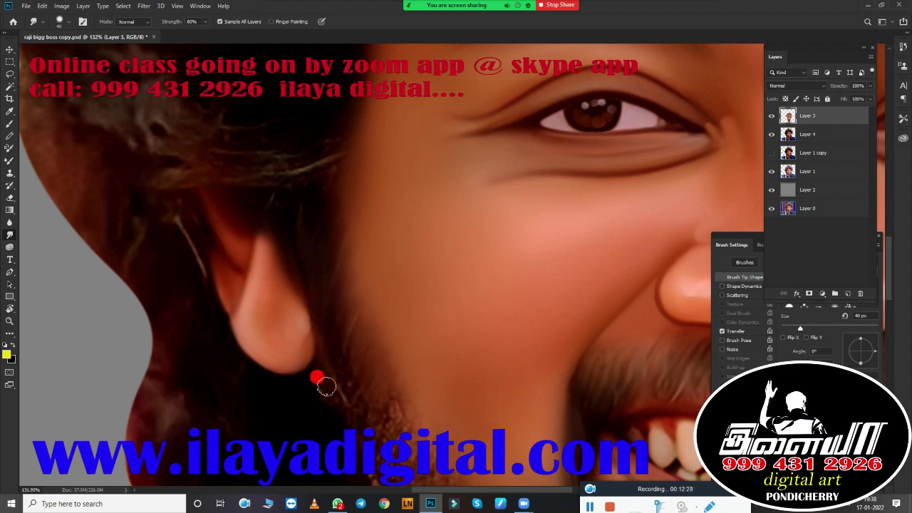
scroll(326, 178, "down", 2)
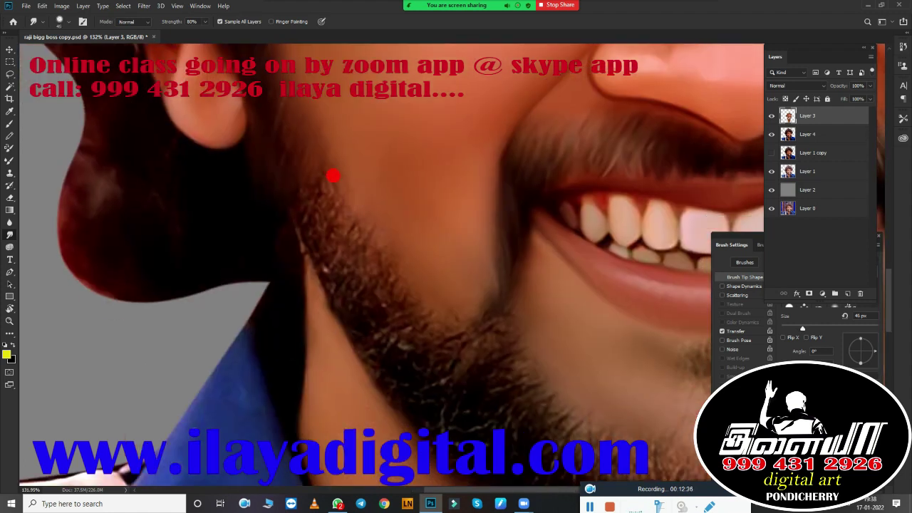
scroll(356, 184, "up", 3)
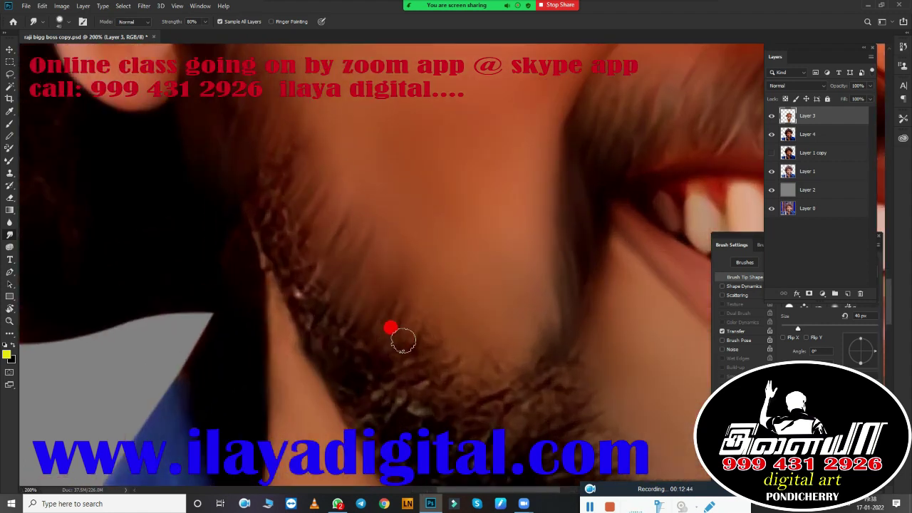
left_click_drag(403, 341, 414, 405)
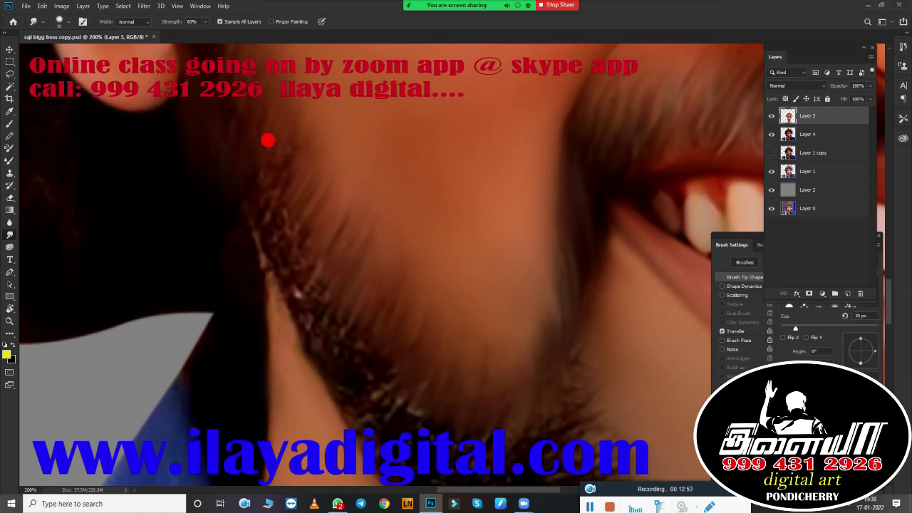
left_click_drag(308, 229, 303, 327)
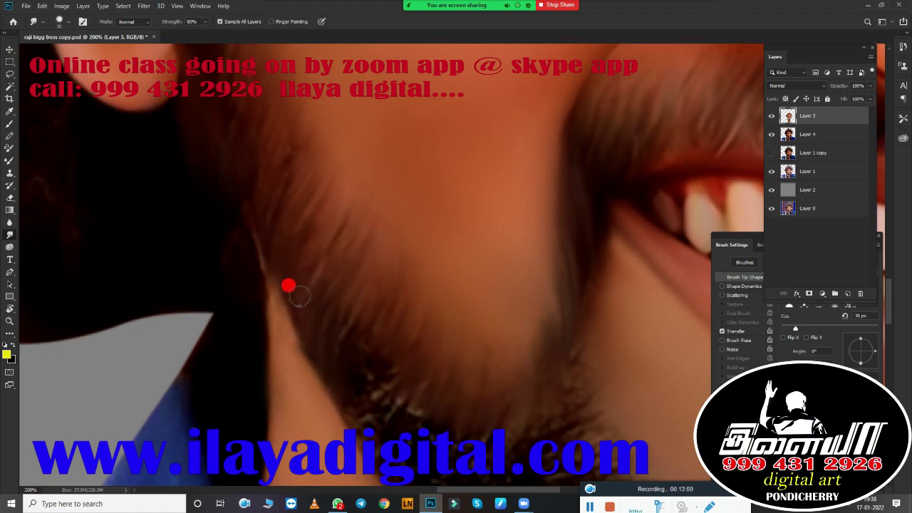
Step: Sweep away the remaining white beard speckles lower along the jaw
scroll(302, 215, "down", 3)
left_click_drag(343, 253, 364, 324)
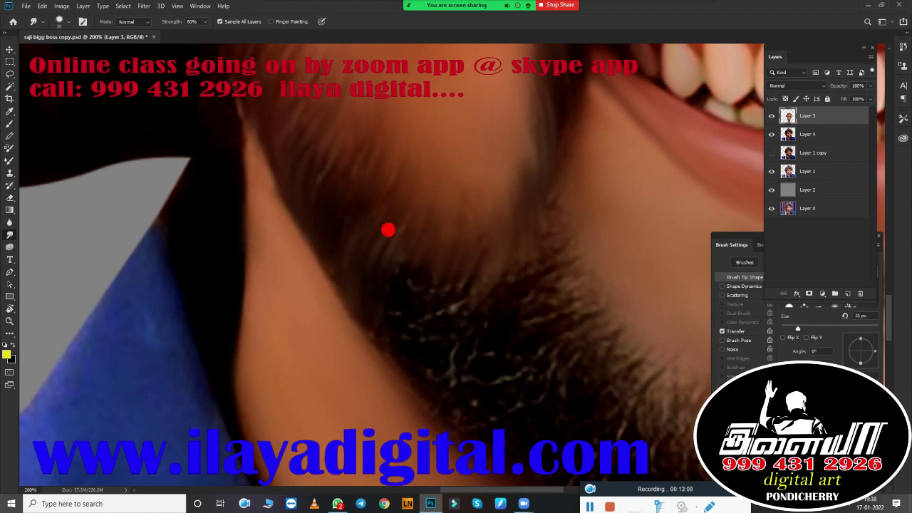
left_click_drag(442, 363, 400, 346)
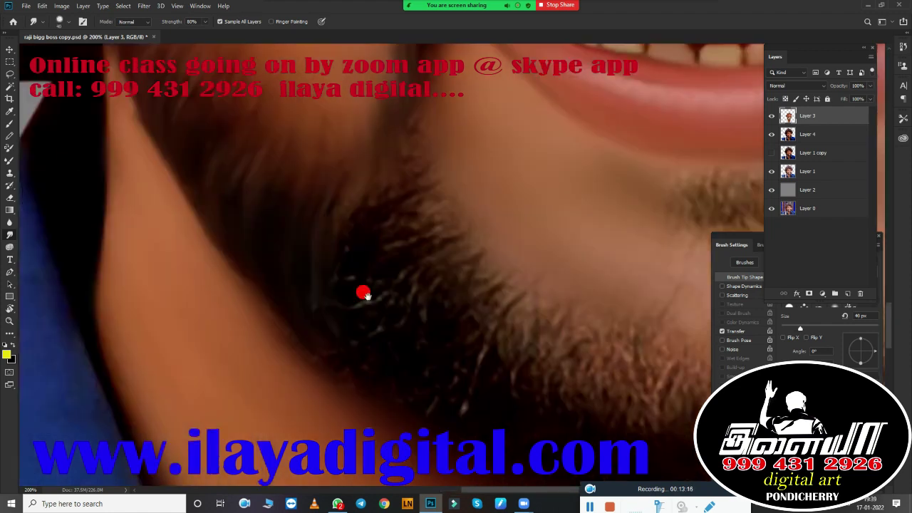
scroll(362, 291, "right", 2)
scroll(357, 210, "right", 1)
mouse_move(359, 330)
left_mouse_down()
mouse_move(436, 433)
mouse_move(261, 386)
mouse_move(253, 321)
left_mouse_up()
Step: Darken the light streaks and smooth the beard's outer edge down to the chin
key("ctrl+0")
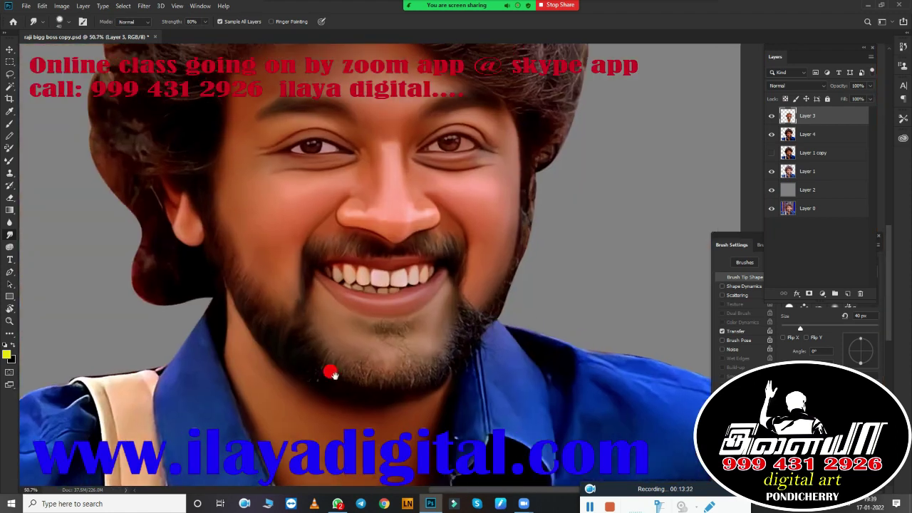
left_click_drag(330, 368, 784, 140)
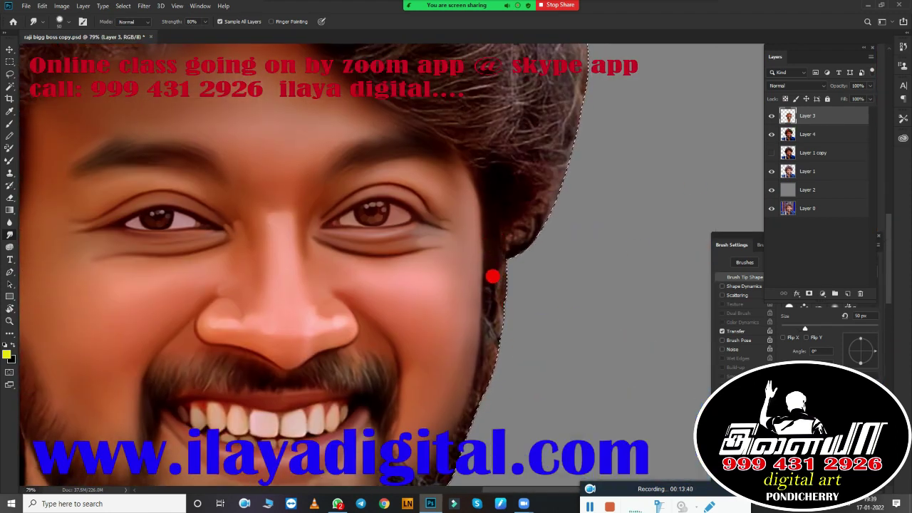
left_click_drag(473, 293, 527, 251)
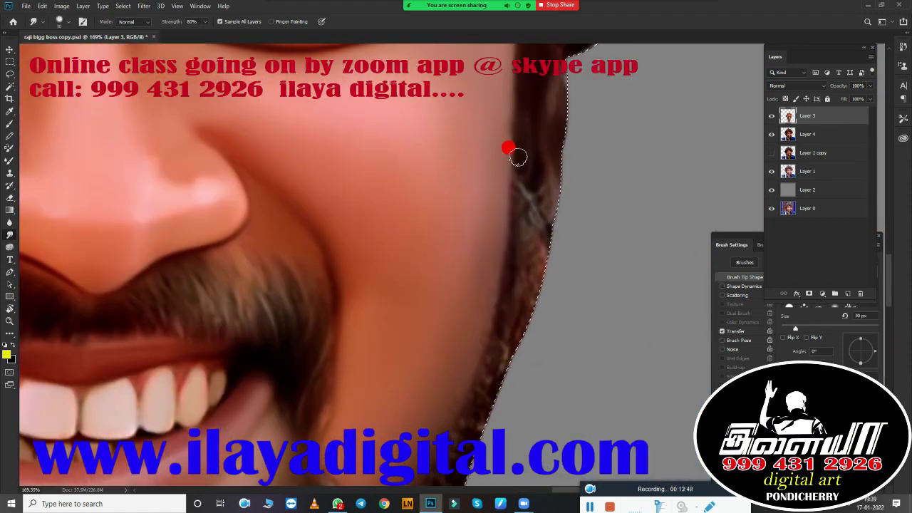
mouse_move(517, 156)
left_mouse_down()
mouse_move(510, 276)
mouse_move(458, 329)
mouse_move(360, 203)
left_mouse_up()
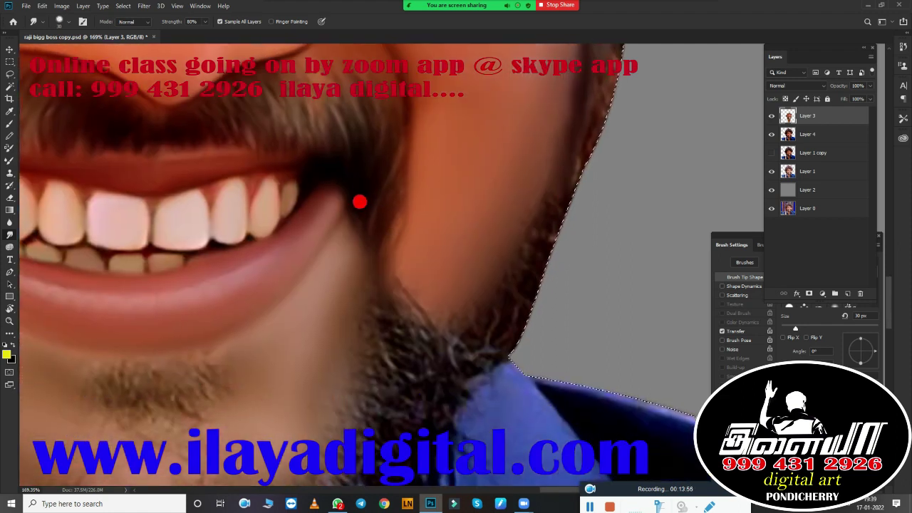
mouse_move(449, 340)
left_mouse_down()
mouse_move(513, 204)
mouse_move(538, 263)
mouse_move(460, 343)
mouse_move(460, 362)
left_mouse_up()
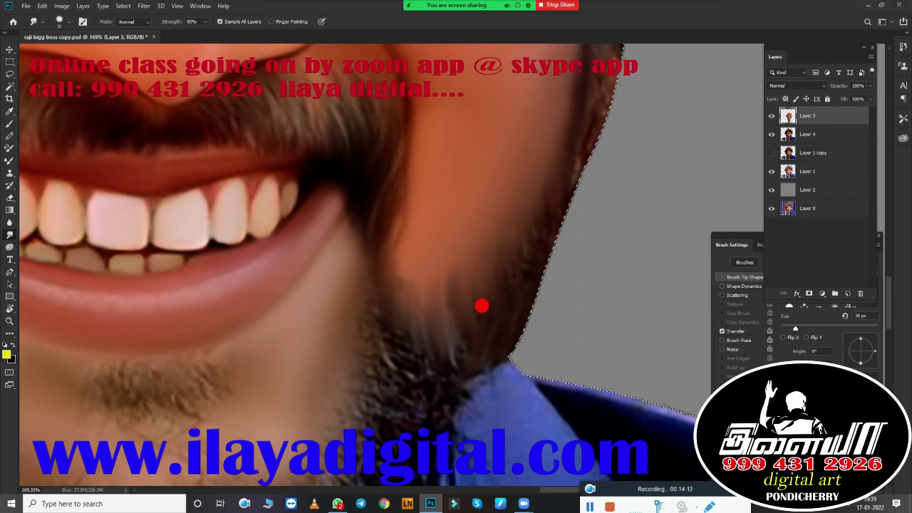
mouse_move(435, 269)
left_mouse_down()
mouse_move(464, 309)
mouse_move(447, 312)
mouse_move(459, 215)
left_mouse_up()
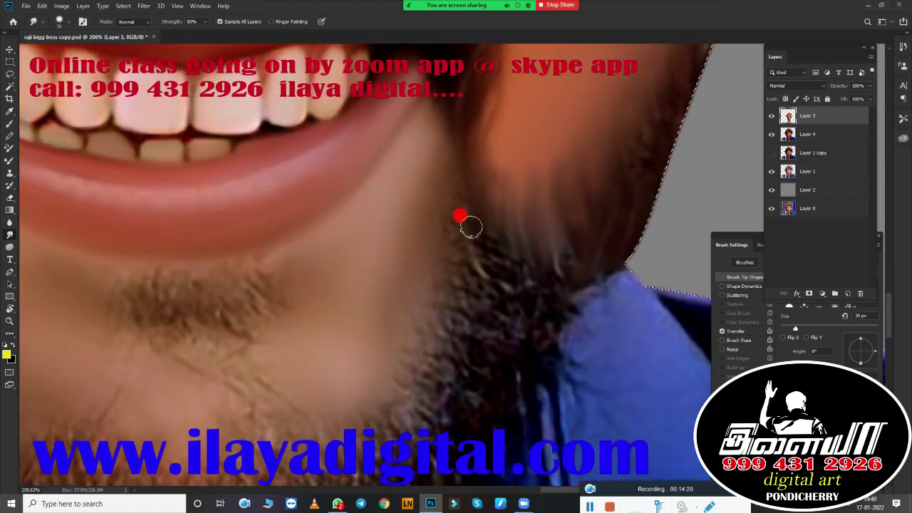
mouse_move(449, 289)
left_mouse_down()
mouse_move(380, 319)
mouse_move(485, 275)
mouse_move(450, 376)
mouse_move(555, 269)
left_mouse_up()
Step: Smear the chin beard hairs downward and the stubble sideways into smooth strokes
scroll(482, 178, "down", 5)
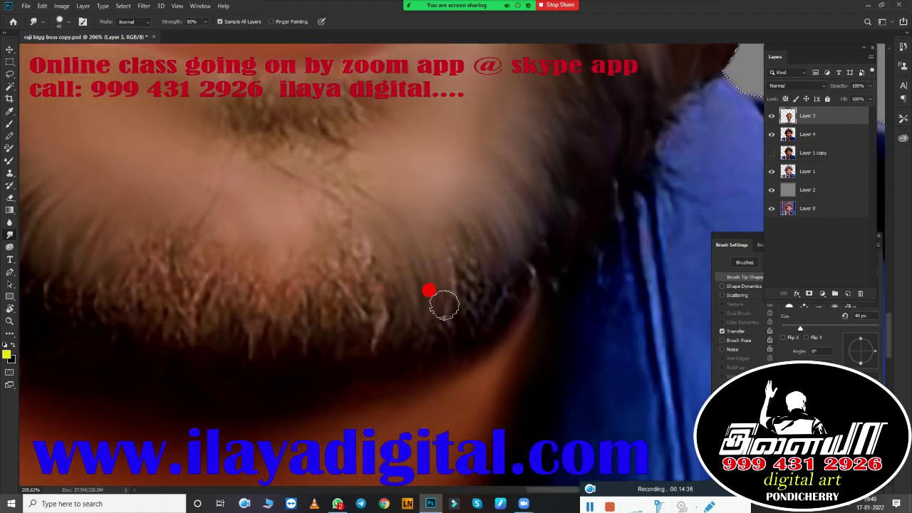
mouse_move(286, 326)
left_mouse_down()
mouse_move(312, 381)
mouse_move(282, 343)
mouse_move(355, 381)
left_mouse_up()
scroll(321, 299, "left", 5)
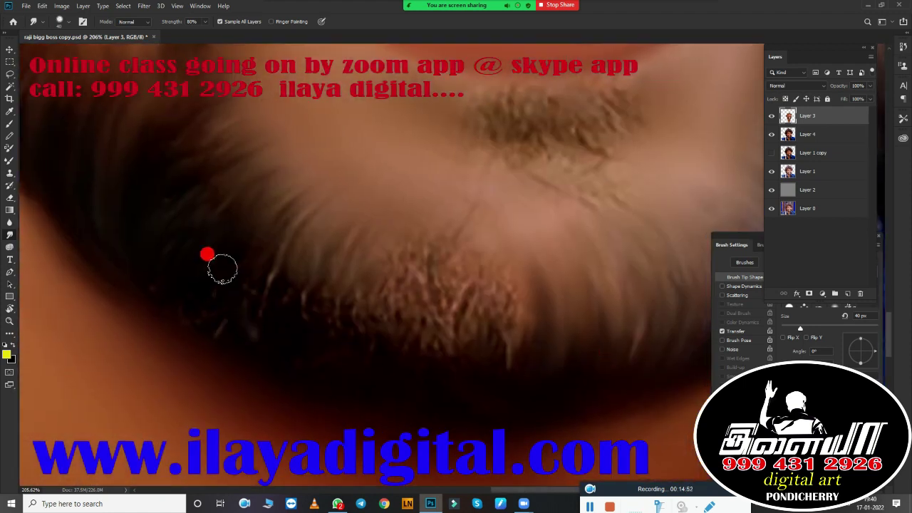
mouse_move(274, 248)
left_mouse_down()
mouse_move(391, 321)
mouse_move(501, 278)
mouse_move(454, 287)
left_mouse_up()
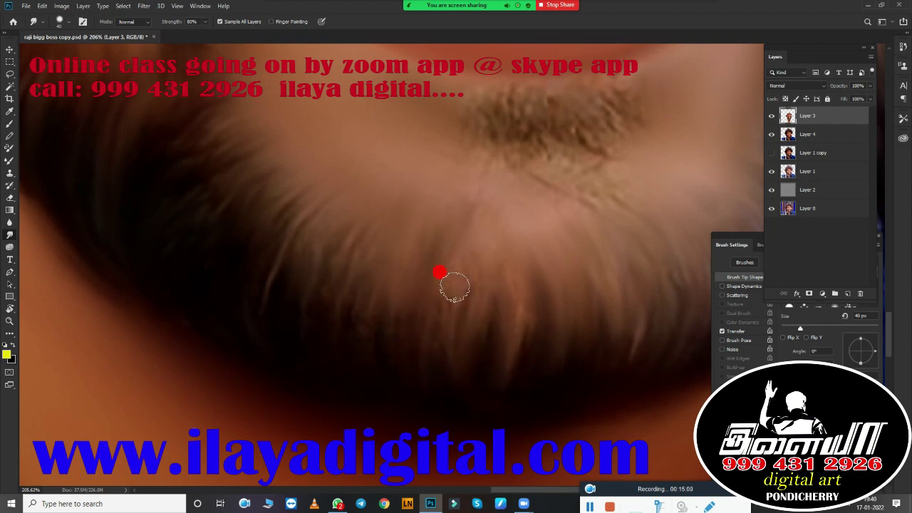
mouse_move(545, 283)
left_mouse_down()
mouse_move(320, 216)
mouse_move(382, 309)
mouse_move(307, 236)
mouse_move(363, 298)
left_mouse_up()
scroll(430, 362, "down", 5)
scroll(591, 315, "up", 2)
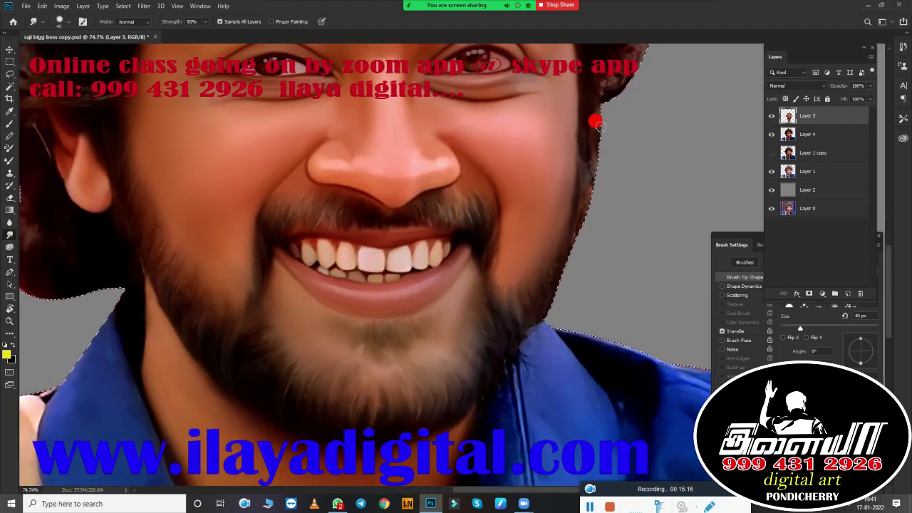
scroll(581, 106, "down", 2)
scroll(468, 310, "up", 4)
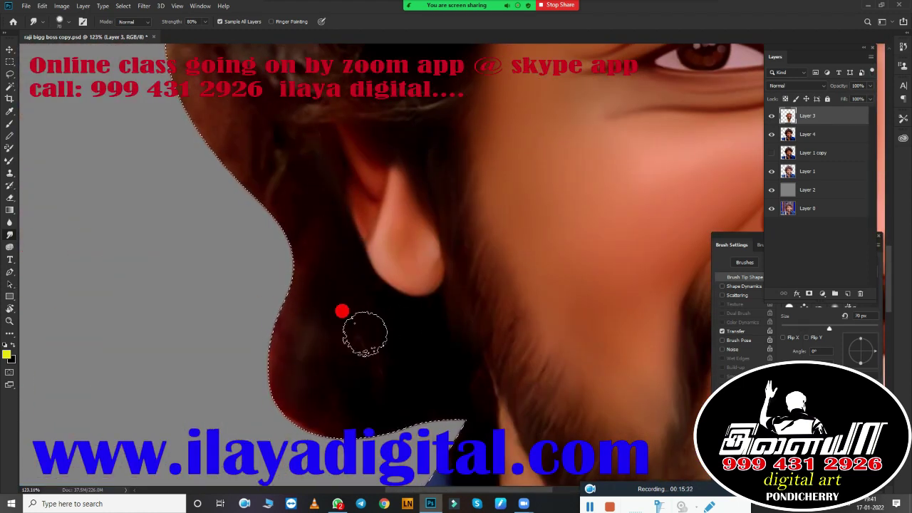
scroll(341, 311, "down", 3)
scroll(382, 278, "up", 1)
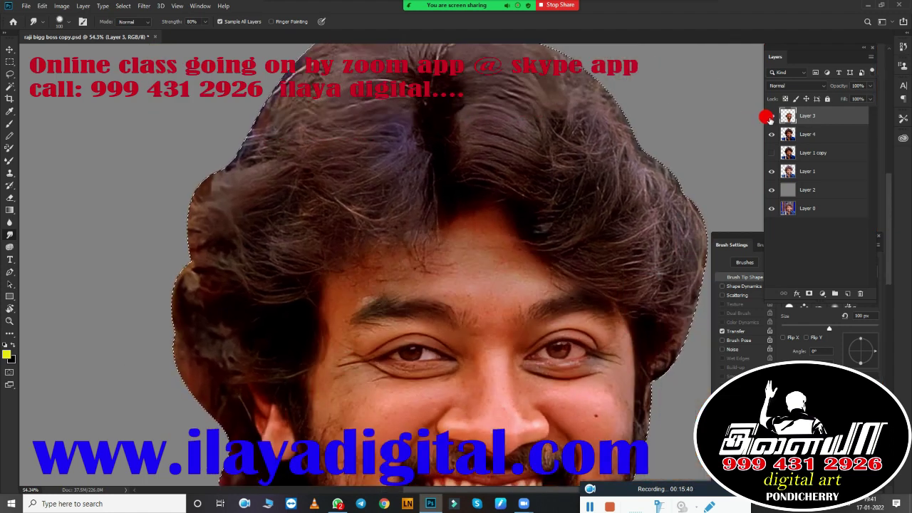
Step: Set the Smudge tool to 60 px with Transfer enabled and smudge strands near the parting
scroll(532, 214, "up", 1)
key("e")
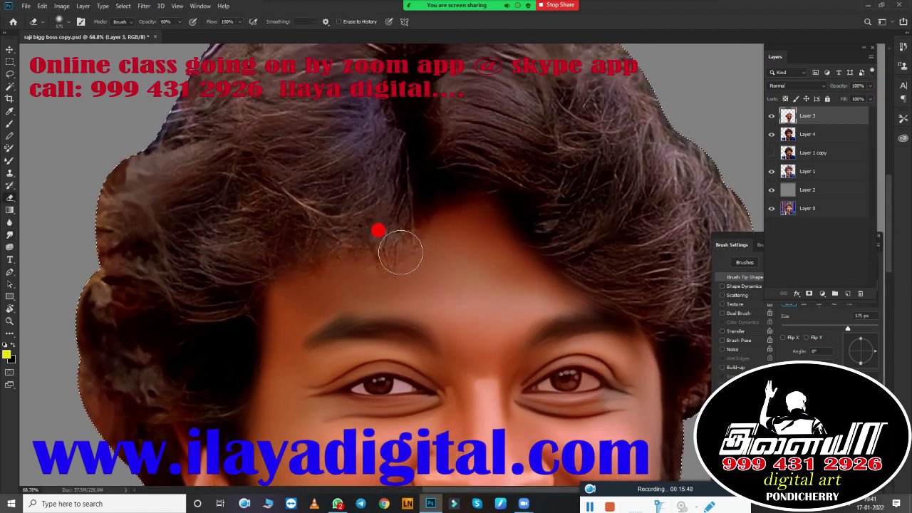
key("r")
scroll(377, 230, "up", 3)
scroll(517, 315, "down", 1)
left_click_drag(364, 241, 361, 271)
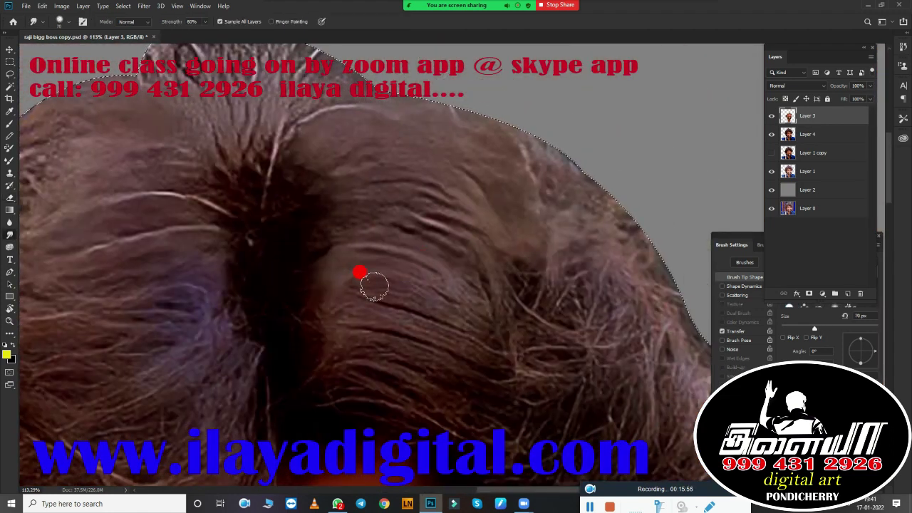
key("bracketleft")
key("bracketleft")
key("bracketleft")
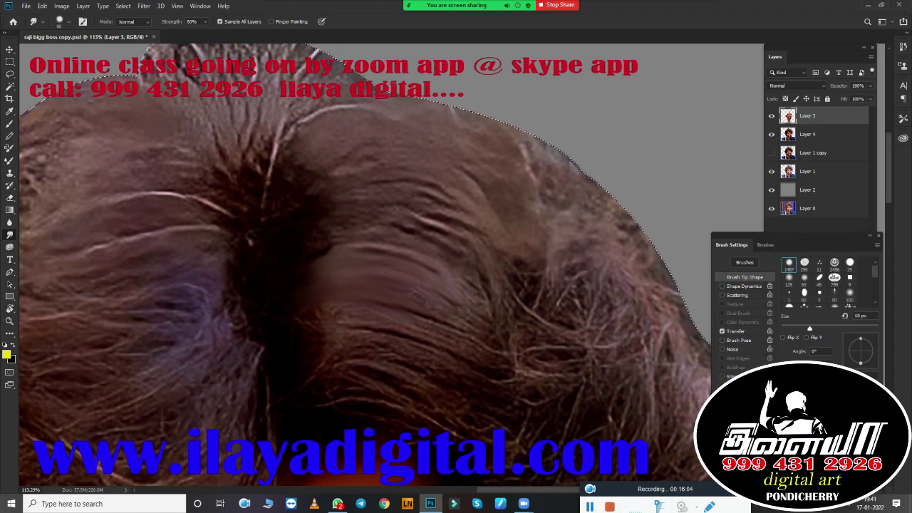
left_click(735, 331)
Step: Smudge hair down from the parting, around the purple patch and over the forehead
mouse_move(381, 236)
left_mouse_down()
mouse_move(306, 271)
mouse_move(340, 350)
mouse_move(417, 420)
left_mouse_up()
mouse_move(326, 193)
left_mouse_down()
mouse_move(285, 114)
mouse_move(378, 134)
left_mouse_up()
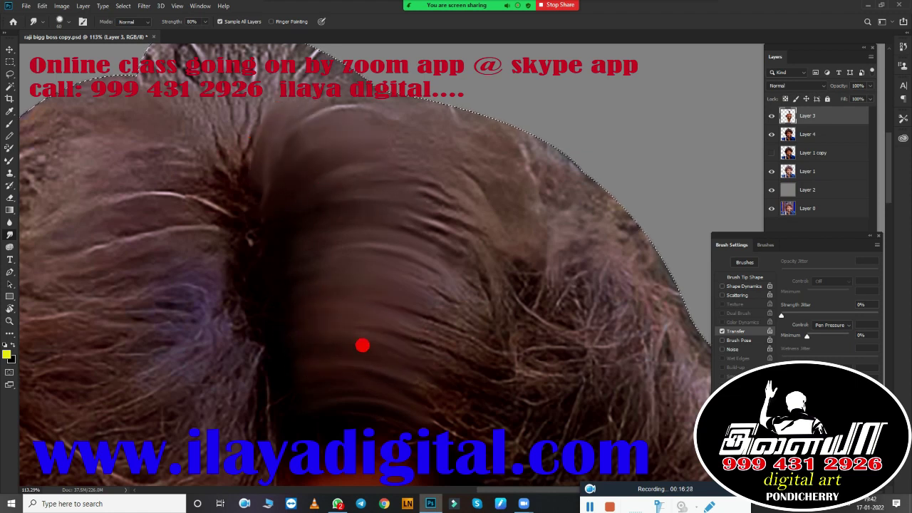
left_click_drag(282, 241, 466, 301)
scroll(465, 302, "up", 1)
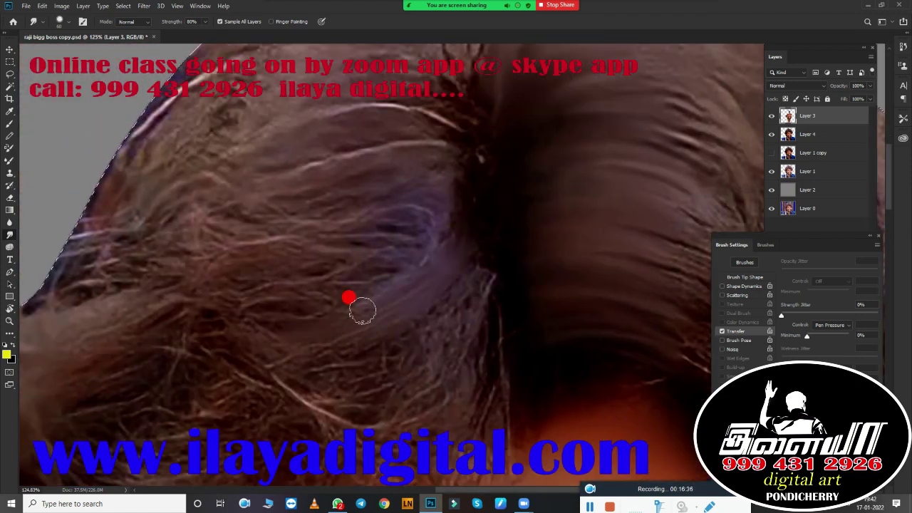
mouse_move(329, 330)
left_mouse_down()
mouse_move(456, 264)
mouse_move(489, 278)
mouse_move(433, 423)
mouse_move(292, 246)
mouse_move(295, 98)
mouse_move(335, 189)
mouse_move(309, 317)
left_mouse_up()
scroll(308, 318, "up", 5)
mouse_move(301, 259)
left_mouse_down()
mouse_move(434, 218)
mouse_move(413, 149)
mouse_move(567, 221)
mouse_move(448, 292)
left_mouse_up()
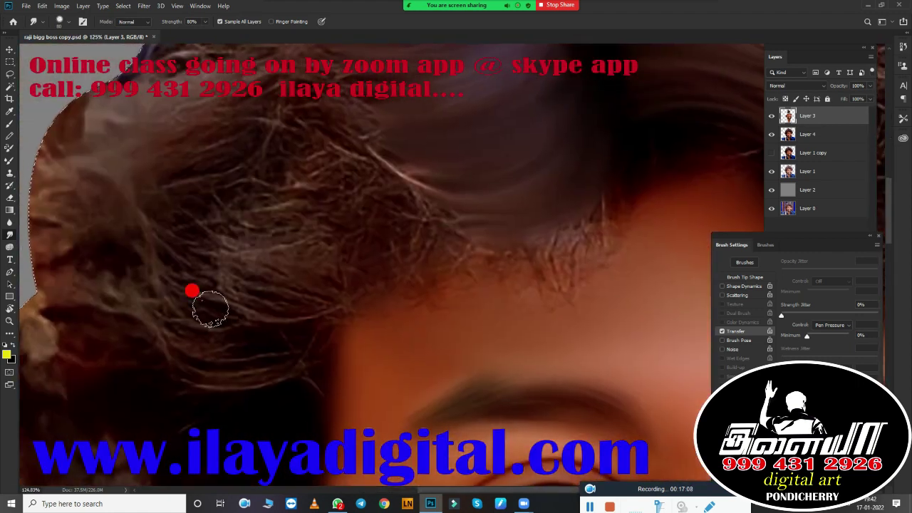
mouse_move(336, 235)
left_mouse_down()
mouse_move(326, 214)
mouse_move(319, 315)
mouse_move(270, 386)
mouse_move(437, 216)
mouse_move(631, 169)
mouse_move(537, 308)
left_mouse_up()
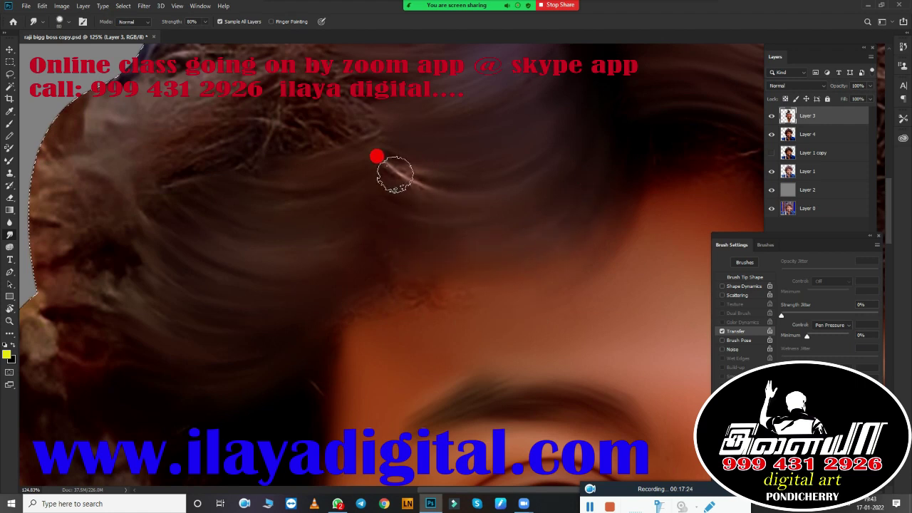
left_click_drag(406, 254, 565, 305)
left_click_drag(489, 213, 414, 271)
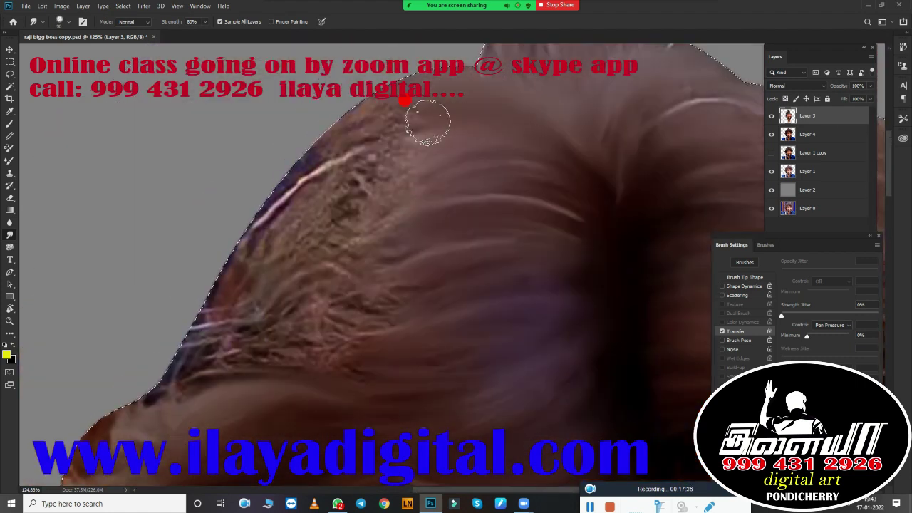
Step: Smooth the hairline, upper middle, side and curly right-side hair into strands
mouse_move(423, 122)
left_mouse_down()
mouse_move(366, 211)
mouse_move(106, 317)
mouse_move(289, 116)
mouse_move(250, 329)
mouse_move(275, 222)
mouse_move(327, 252)
mouse_move(574, 142)
mouse_move(442, 258)
mouse_move(322, 279)
mouse_move(368, 327)
mouse_move(362, 183)
mouse_move(354, 285)
mouse_move(503, 324)
left_mouse_up()
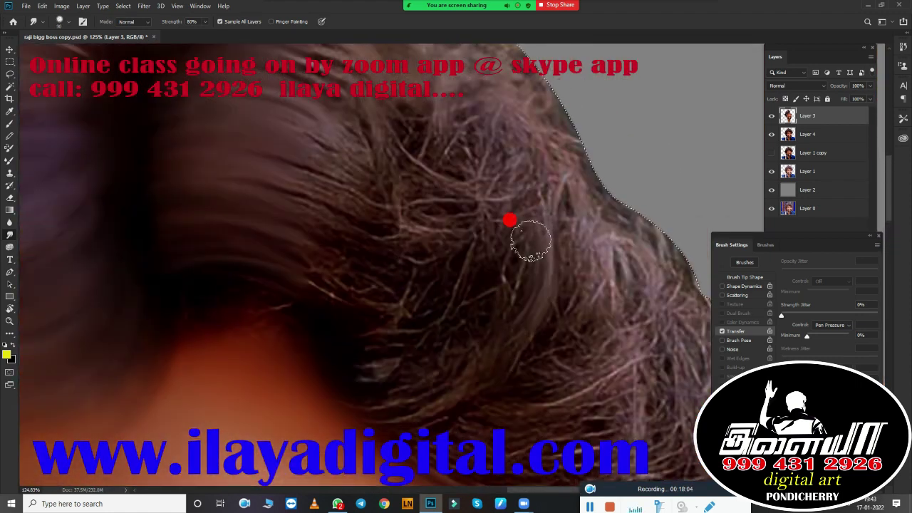
mouse_move(530, 241)
left_mouse_down()
mouse_move(265, 316)
mouse_move(342, 309)
mouse_move(436, 204)
mouse_move(433, 384)
mouse_move(342, 321)
mouse_move(299, 196)
left_mouse_up()
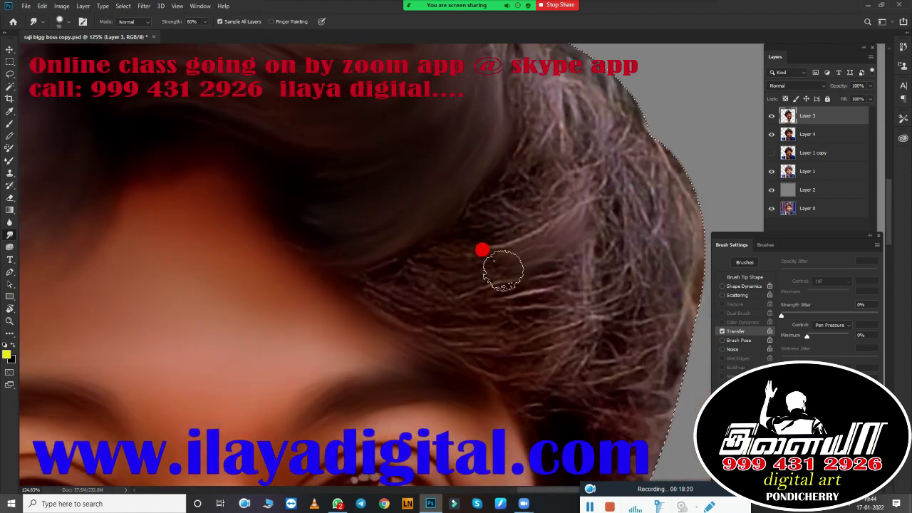
mouse_move(503, 269)
left_mouse_down()
mouse_move(563, 279)
mouse_move(586, 387)
mouse_move(554, 259)
mouse_move(434, 401)
mouse_move(437, 118)
mouse_move(590, 248)
mouse_move(499, 349)
mouse_move(440, 280)
left_mouse_up()
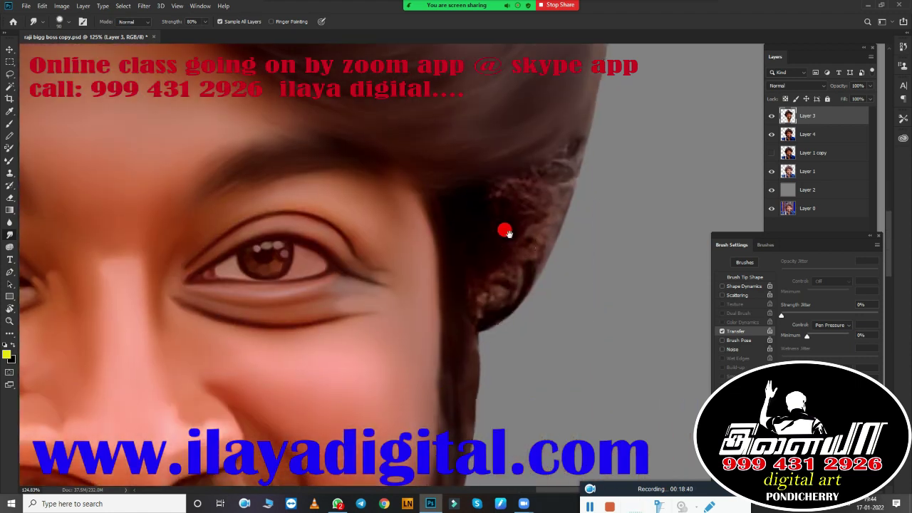
left_click_drag(373, 309, 526, 254)
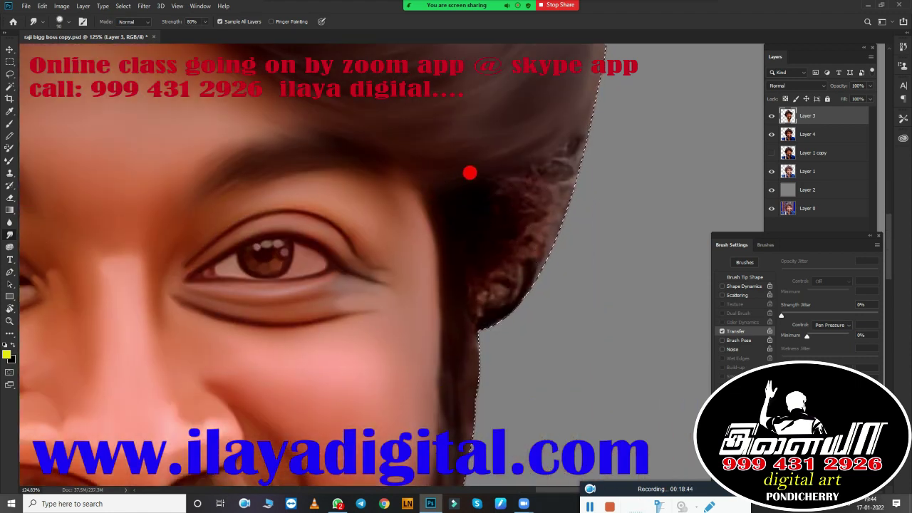
mouse_move(470, 172)
left_mouse_down()
mouse_move(562, 109)
mouse_move(515, 224)
mouse_move(460, 297)
mouse_move(501, 255)
left_mouse_up()
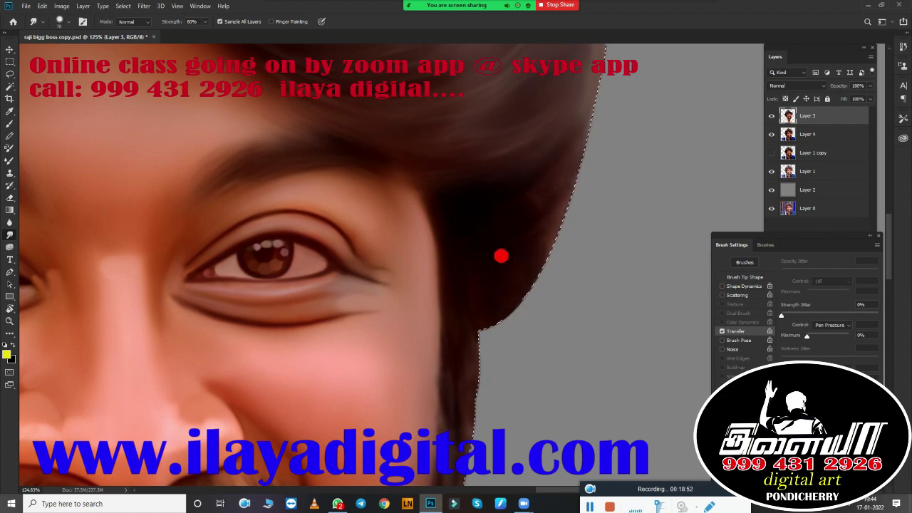
scroll(500, 256, "down", 3)
scroll(432, 336, "up", 2)
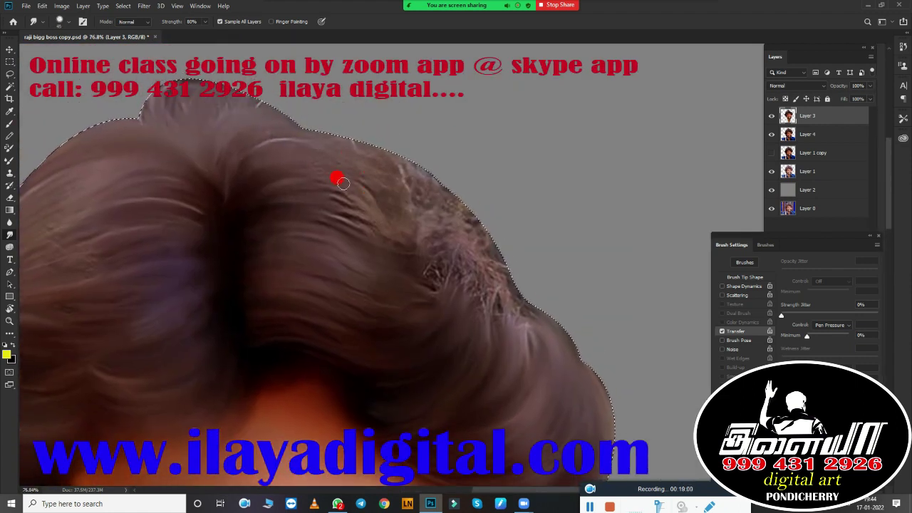
mouse_move(484, 253)
left_mouse_down()
mouse_move(411, 270)
mouse_move(411, 155)
mouse_move(356, 201)
mouse_move(384, 231)
left_mouse_up()
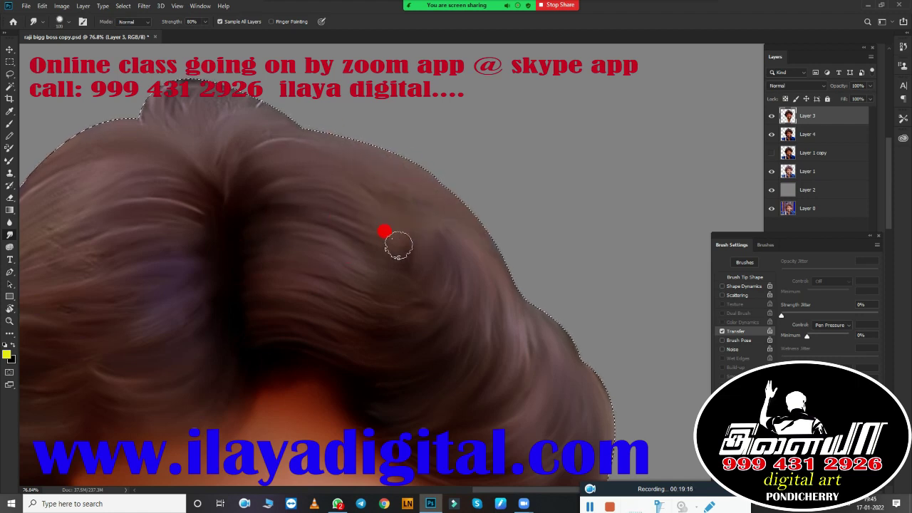
Step: Duplicate Layer 3 as Layer 3 copy and hide the copy to compare
scroll(448, 326, "down", 3)
scroll(444, 212, "up", 3)
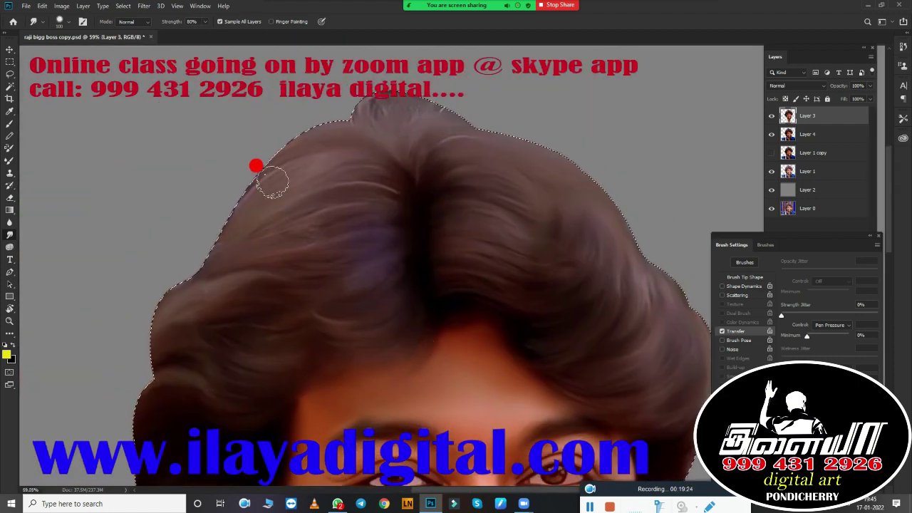
scroll(394, 283, "down", 4)
scroll(394, 283, "up", 1)
scroll(413, 270, "up", 3)
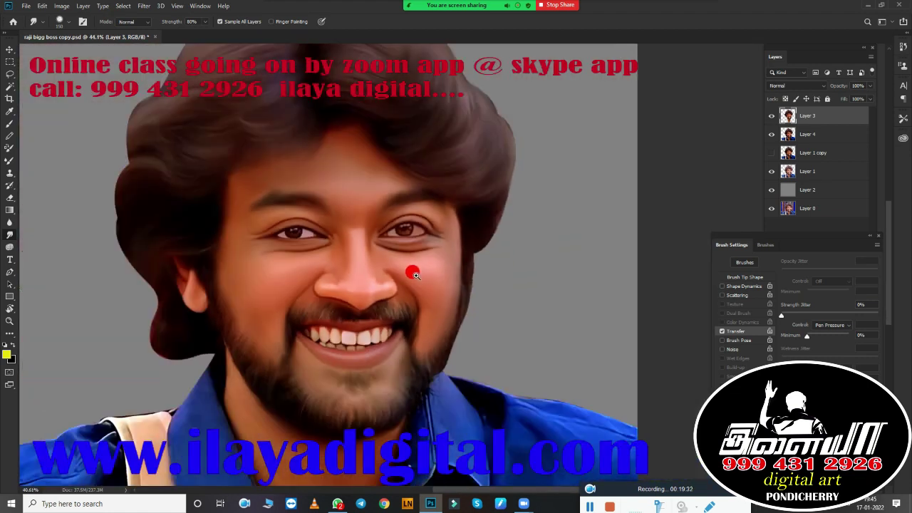
scroll(591, 278, "up", 2)
scroll(590, 279, "down", 3)
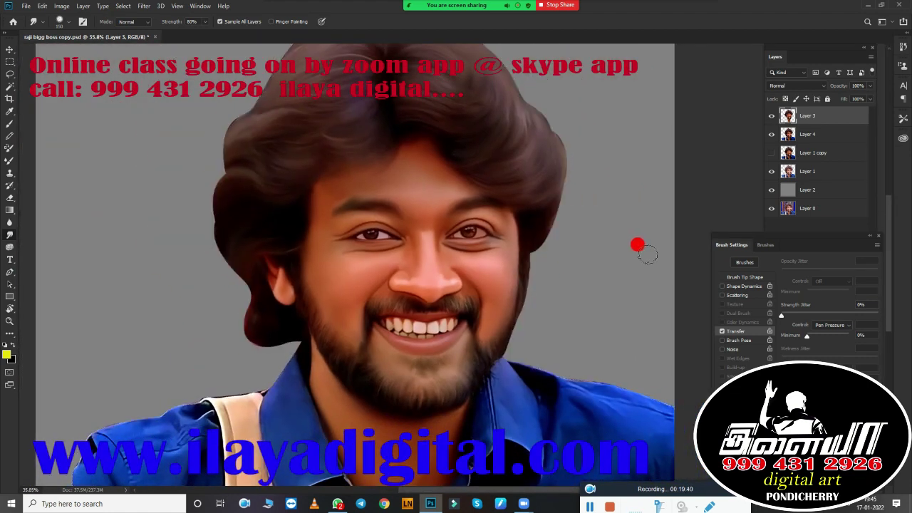
key("ctrl+j")
left_click(770, 116)
Step: Toggle Layer 3 copy's visibility to compare, then work on that copy alone
left_click(771, 134)
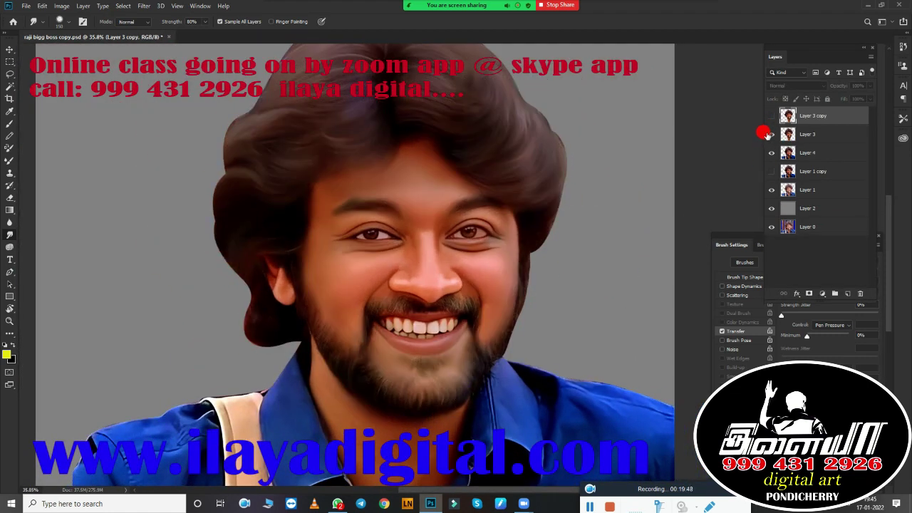
left_click(770, 115)
left_click(812, 152, "shift")
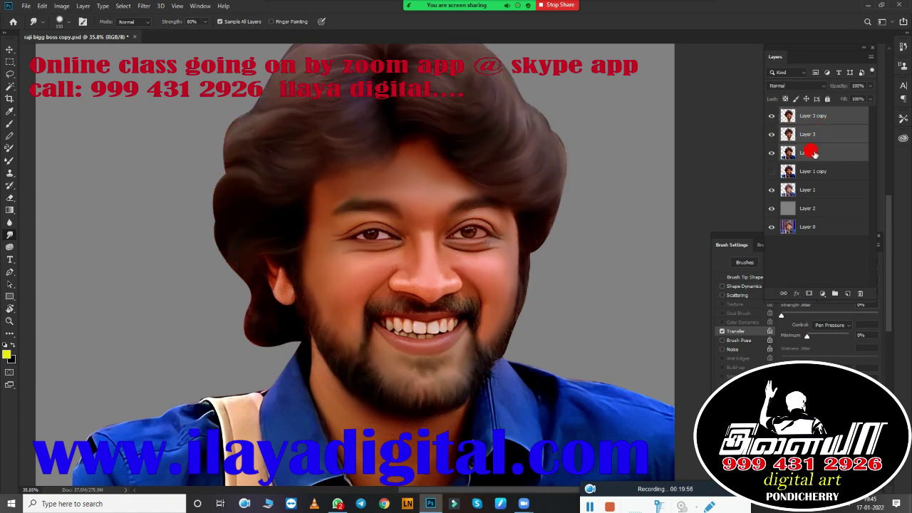
left_click(807, 118)
scroll(647, 195, "down", 1)
Step: Apply a +15 hue shift with a slight saturation boost to Layer 3 copy
key("ctrl+u")
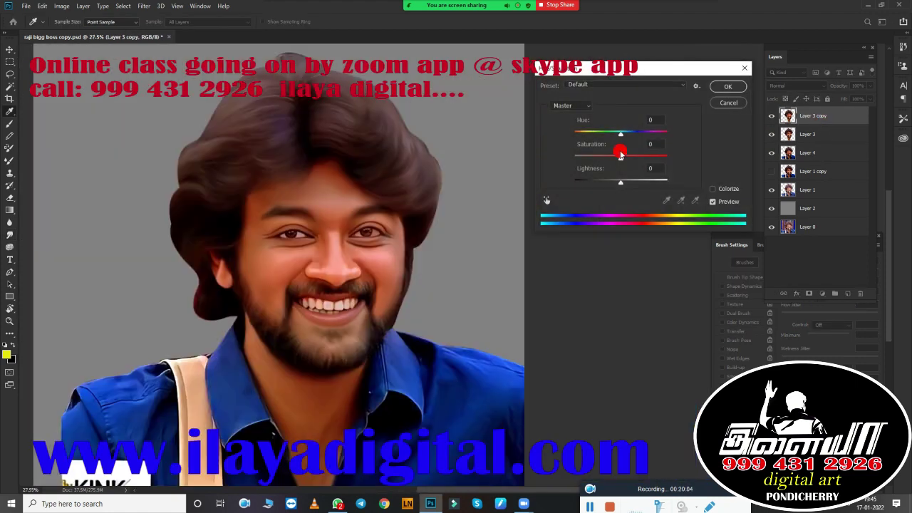
scroll(387, 270, "up", 3)
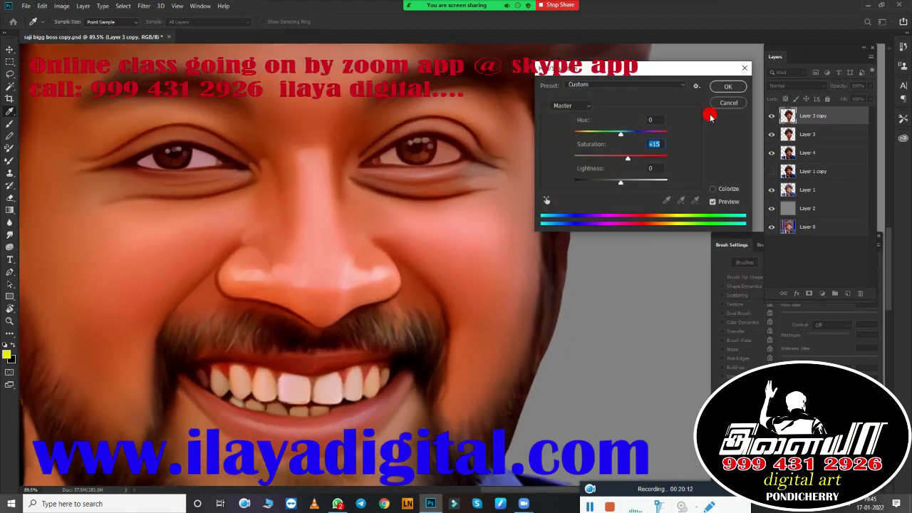
left_click(627, 158)
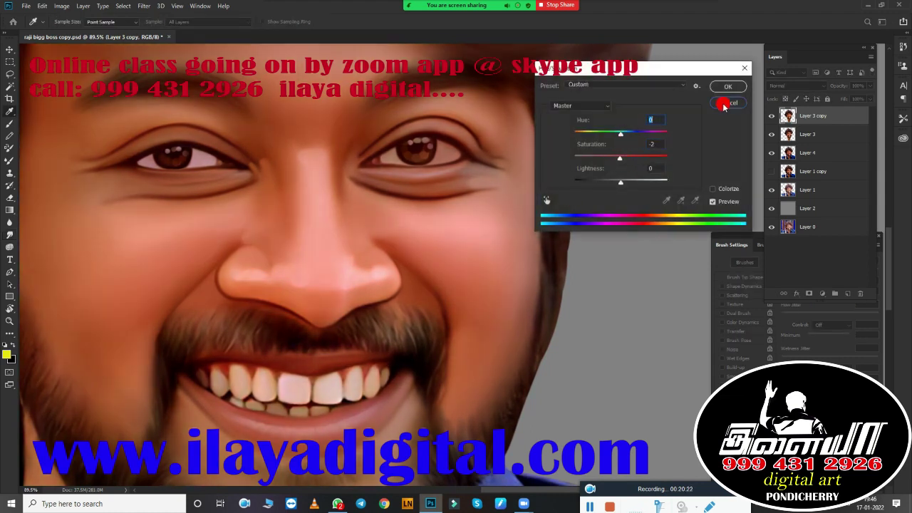
left_click(727, 86)
scroll(555, 245, "down", 1)
Step: Push Layer 3 copy's Color Balance toward red
key("ctrl+b")
left_click_drag(675, 245, 680, 245)
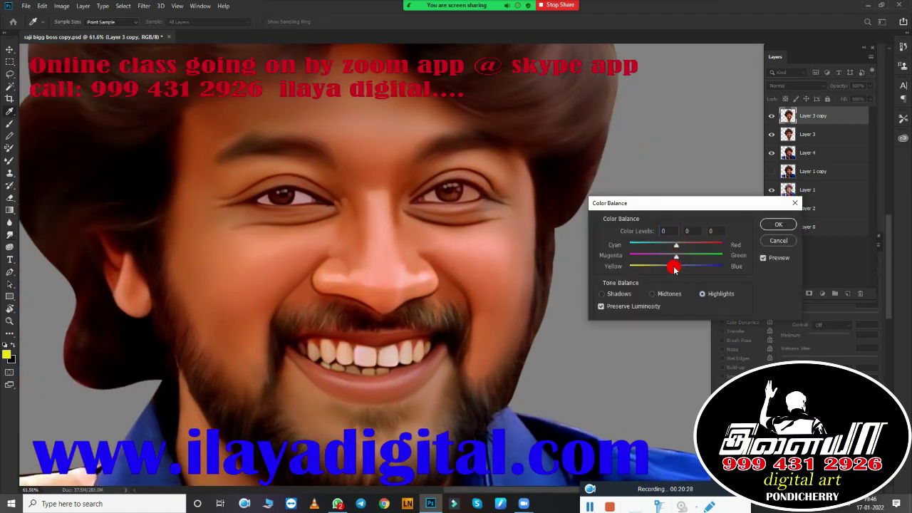
left_click(796, 225)
scroll(499, 250, "up", 1)
scroll(251, 180, "up", 1)
key("l")
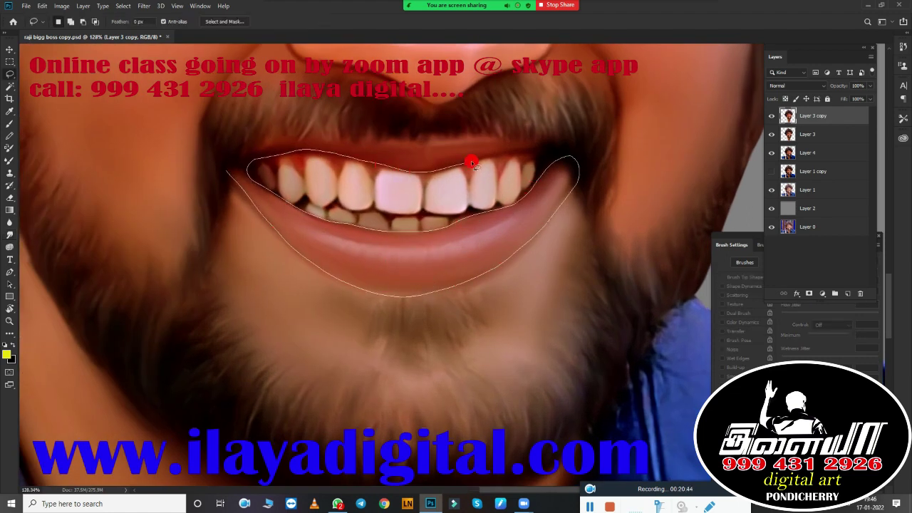
Step: Finish the lasso around the lips and teeth and feather the selection twice
left_click_drag(292, 146, 295, 147)
scroll(523, 259, "up", 3)
key("shift+F6")
key("Return")
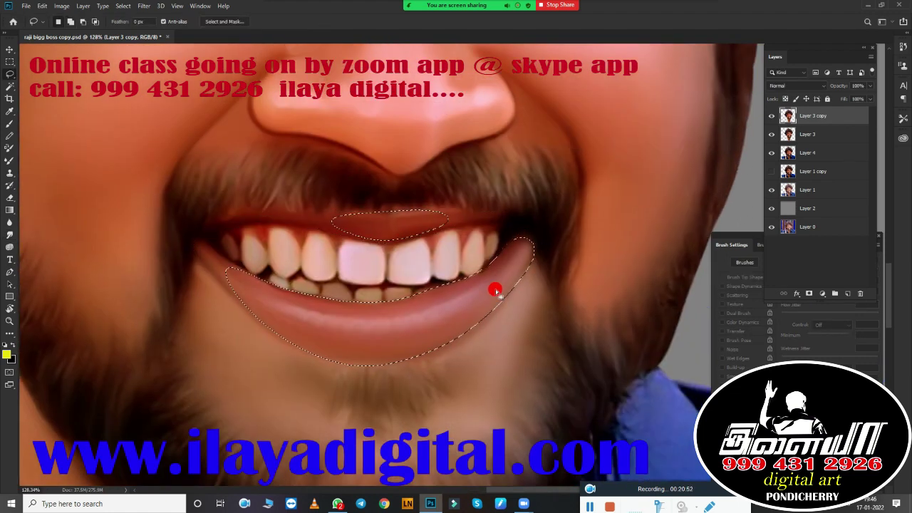
key("shift+F6")
key("Return")
key("ctrl+m")
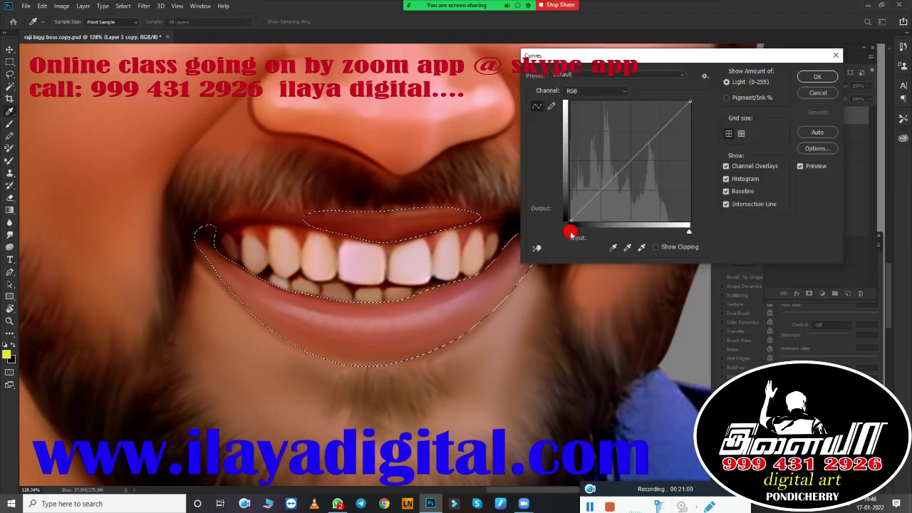
left_click(805, 69)
Step: Copy the lips onto new Layer 5 and darken their shadows with Curves
key("ctrl+j")
left_click_drag(771, 134, 770, 208)
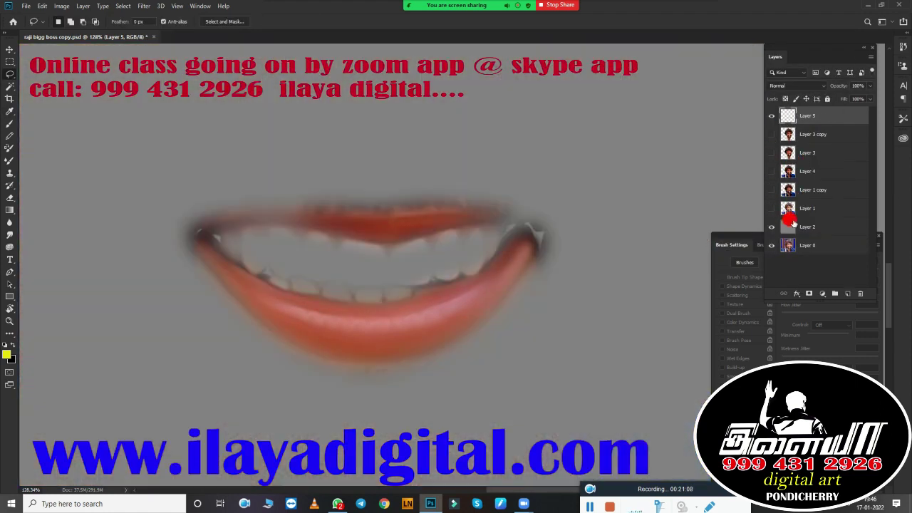
left_click(771, 171)
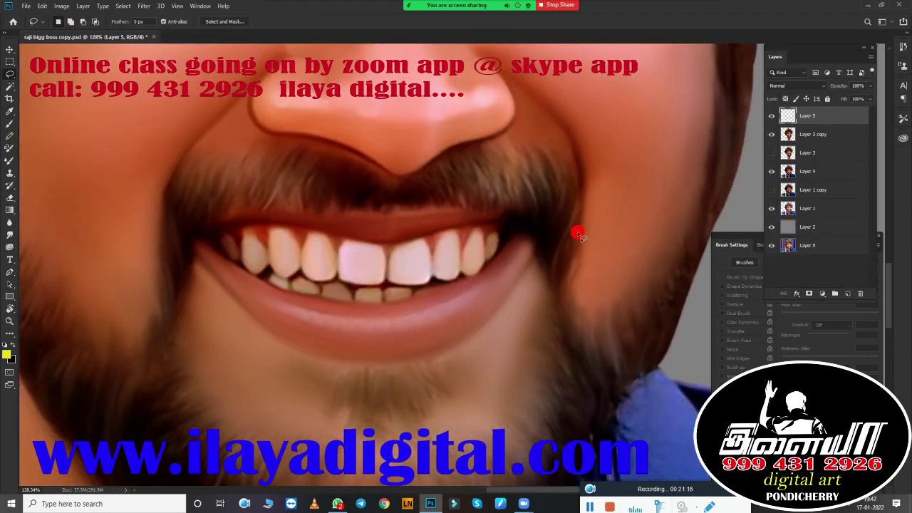
key("ctrl+m")
left_click_drag(613, 61, 654, 63)
mouse_move(610, 231)
left_mouse_down()
mouse_move(644, 233)
mouse_move(598, 233)
left_mouse_up()
key("ctrl+0")
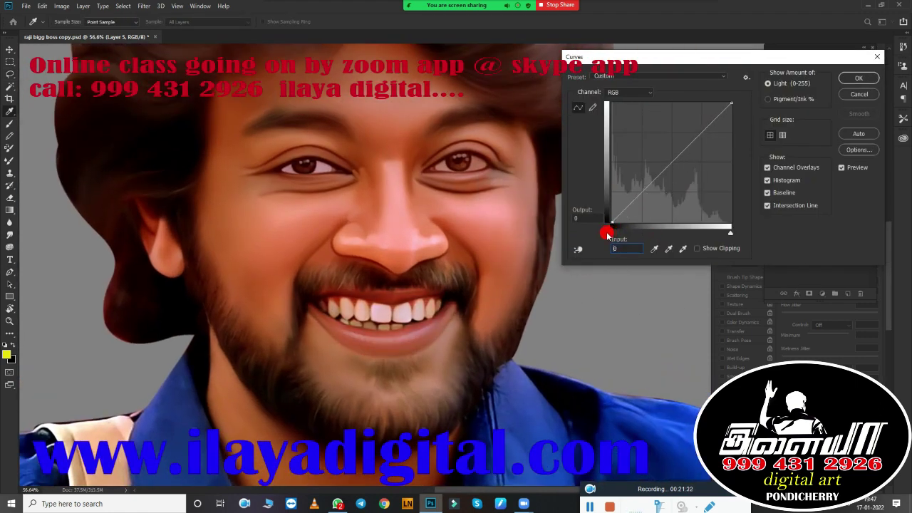
Step: Adjust the lip curves in the Green and Red channels and apply a redder Color Balance
key("alt+4")
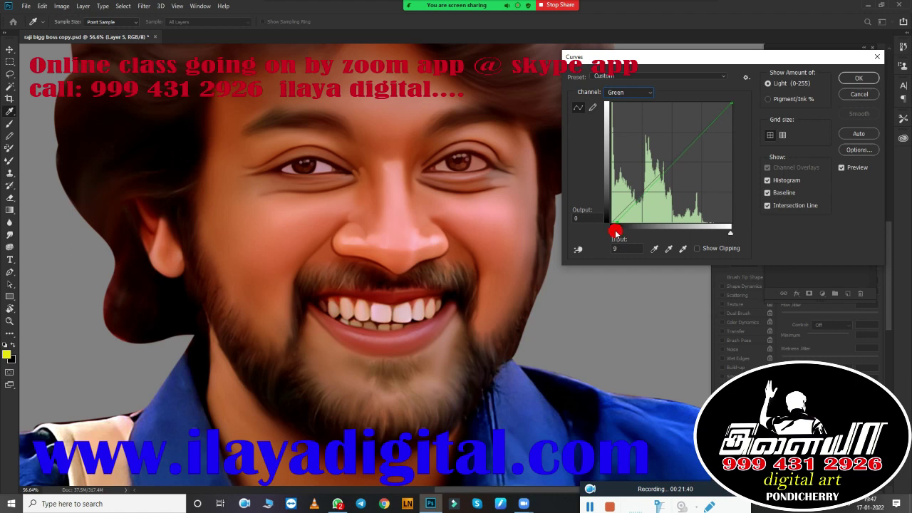
key("alt+3")
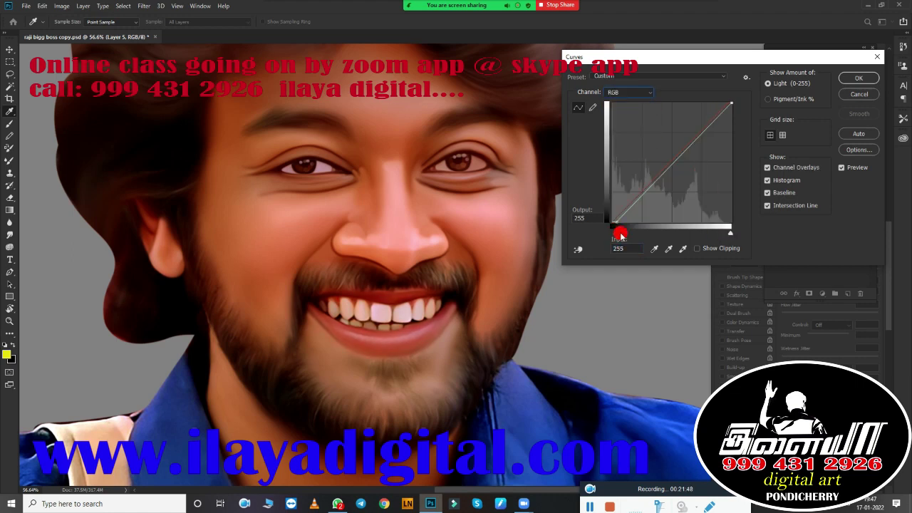
key("Return")
key("ctrl+b")
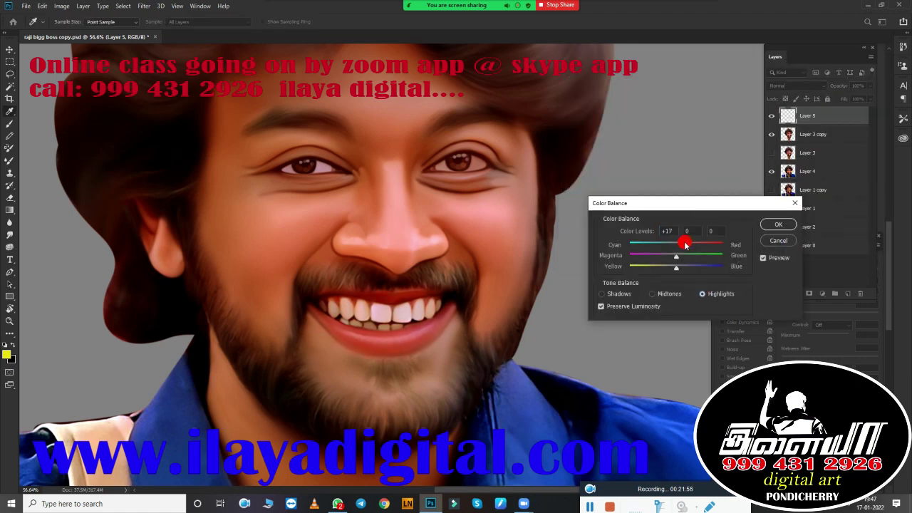
key("Return")
Step: Lower the lip layer's fill so the red lips blend naturally
key("l")
scroll(535, 306, "down", 2)
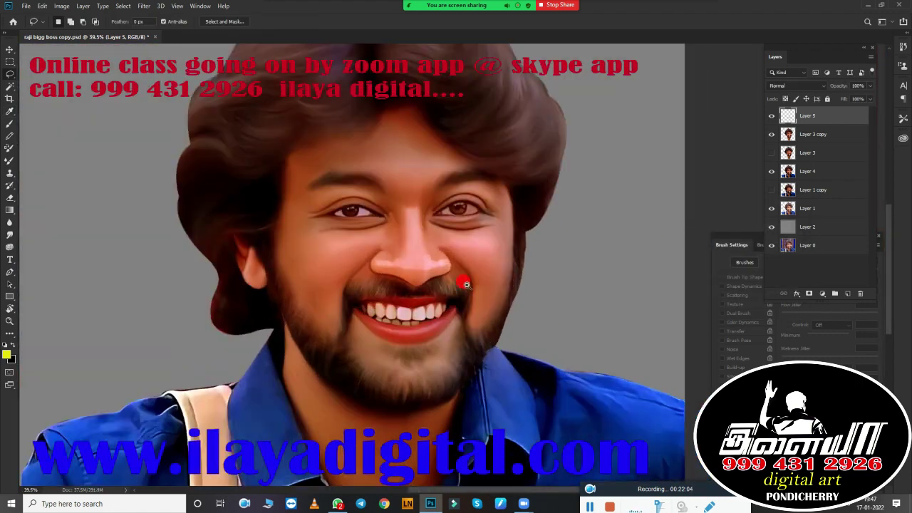
scroll(467, 249, "down", 2)
scroll(427, 249, "up", 3)
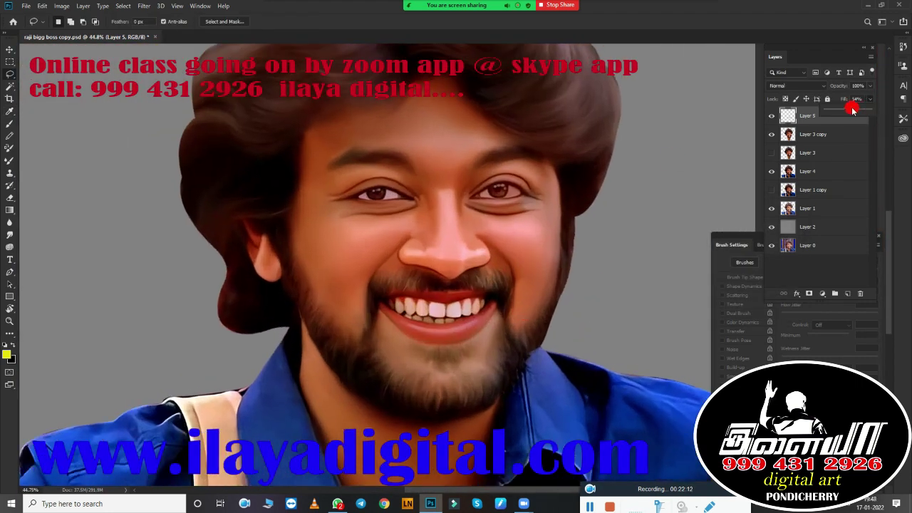
mouse_move(853, 109)
left_mouse_down()
mouse_move(834, 111)
mouse_move(856, 99)
left_mouse_up()
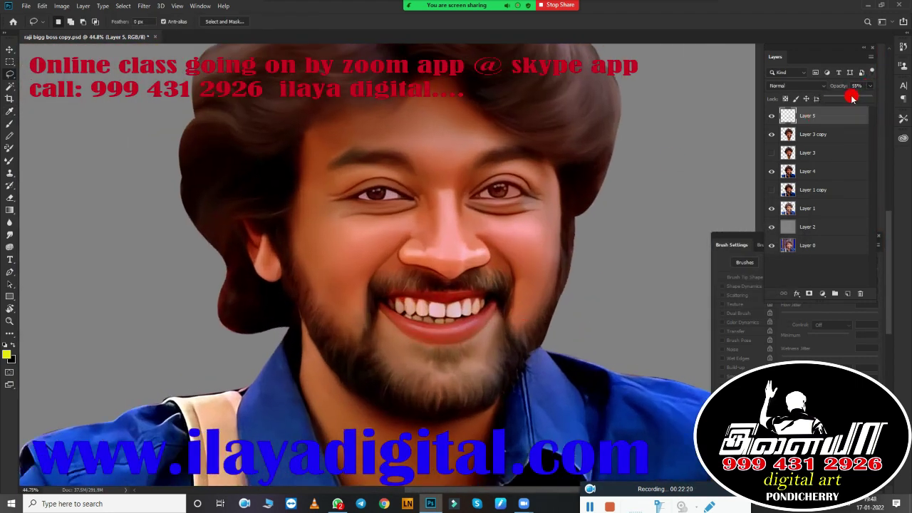
key("ctrl+plus")
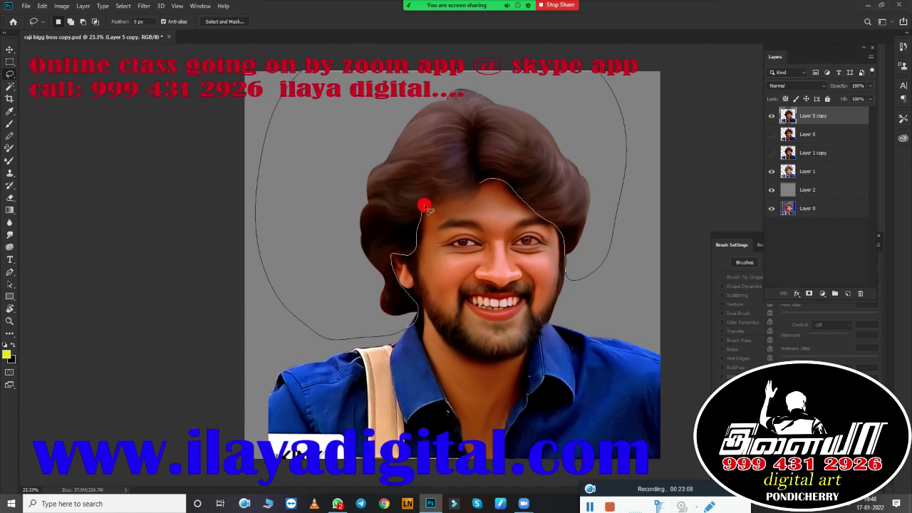
Step: Lasso the hair, feather the selection twice, and copy it onto a new layer
left_click_drag(425, 206, 434, 215)
key("shift+F6")
key("Return")
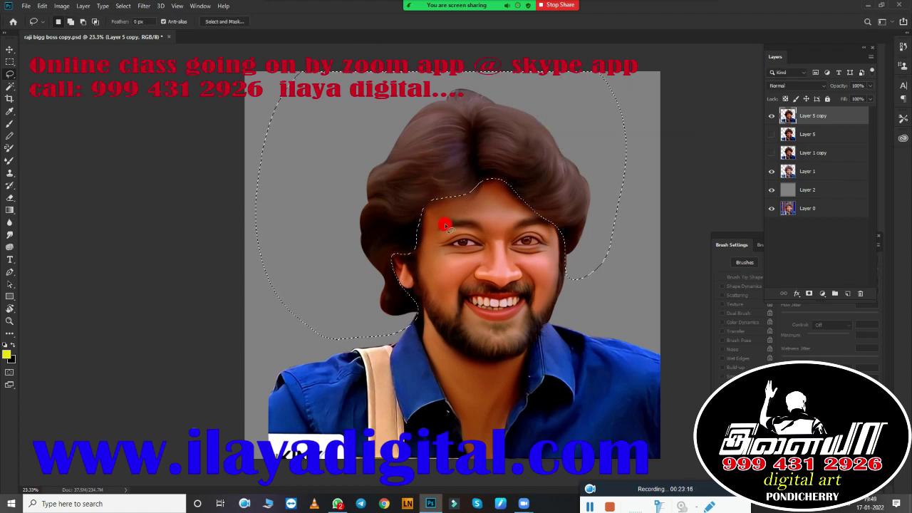
key("shift+F6")
key("Return")
key("ctrl+j")
Step: Hide Layer 5 copy and set the new hair layer's blend mode to Multiply
left_click(771, 135)
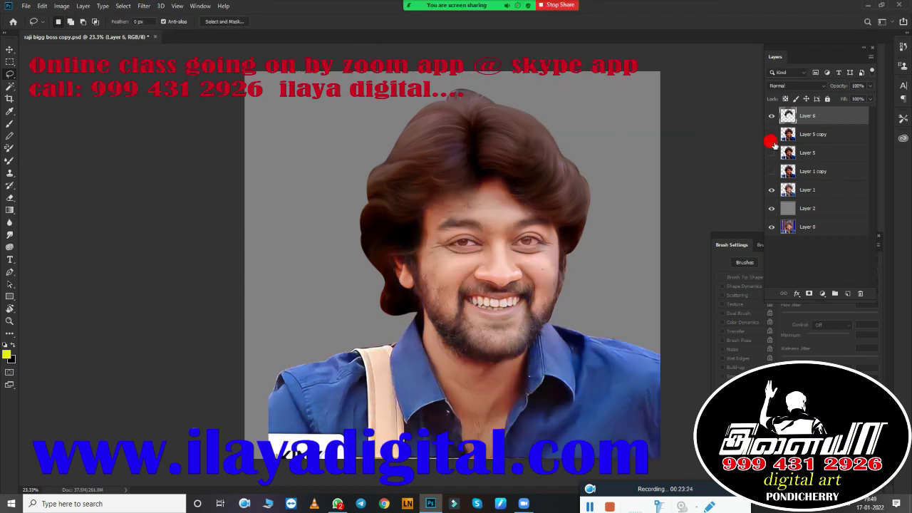
left_click(794, 86)
left_click(784, 122)
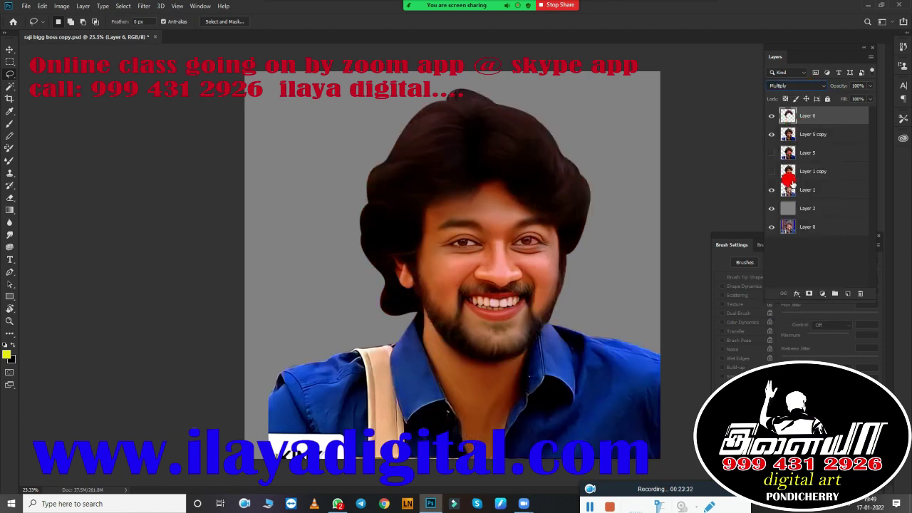
left_click(794, 85)
left_click(826, 121)
Step: Add a blank layer and set up a round brush with Shape Dynamics and 1% spacing
mouse_move(602, 185)
left_mouse_down()
mouse_move(544, 166)
mouse_move(391, 251)
left_mouse_up()
key("ctrl+shift+alt+n")
key("b")
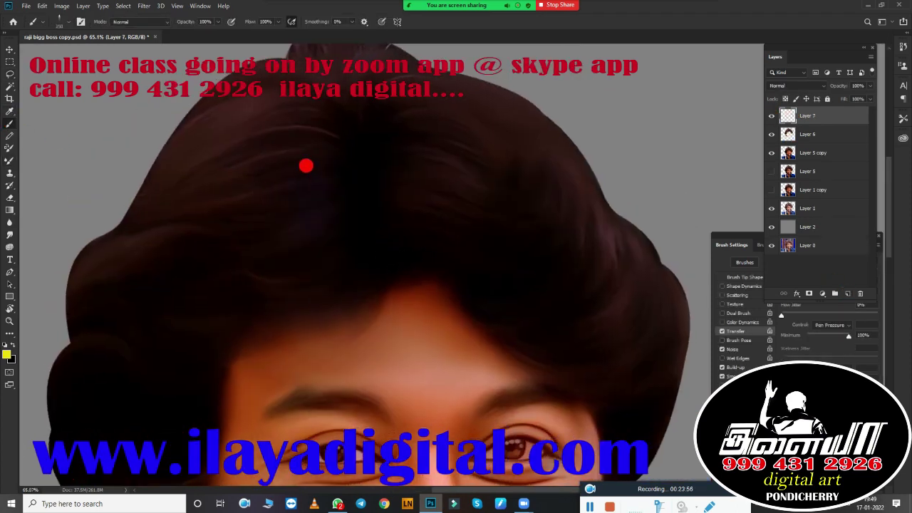
right_click(306, 165)
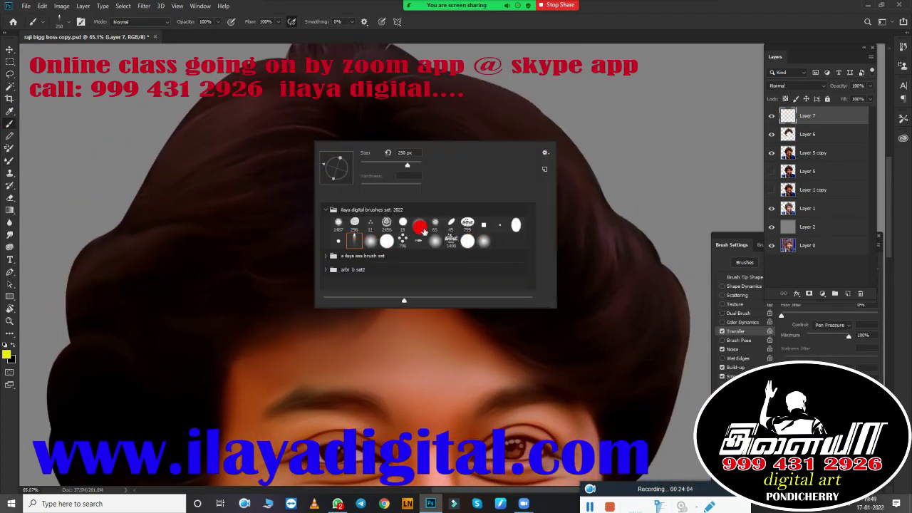
left_click_drag(741, 231, 498, 84)
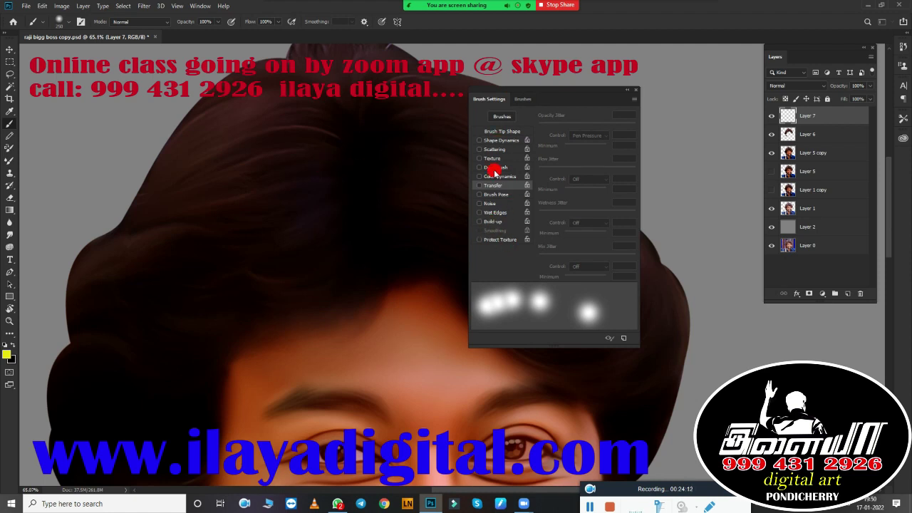
left_click(512, 142)
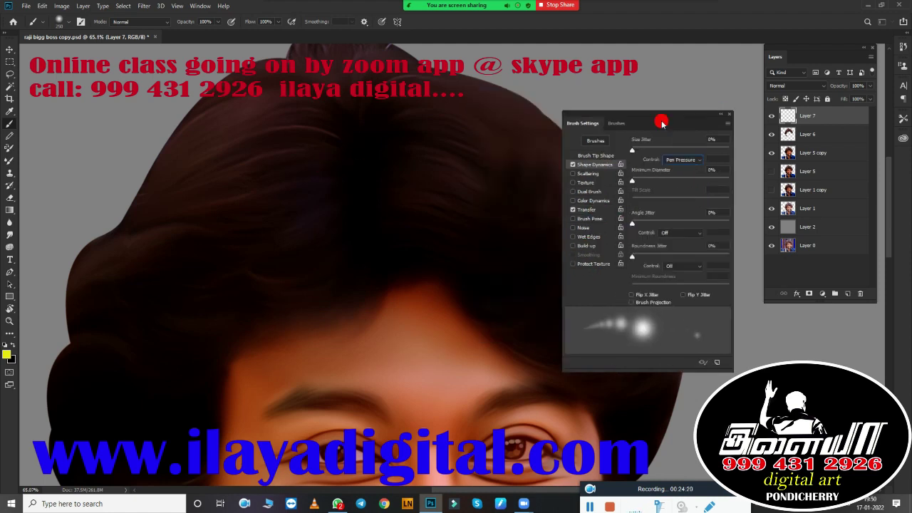
left_click_drag(563, 96, 688, 122)
left_click(625, 156)
left_click_drag(684, 285, 662, 286)
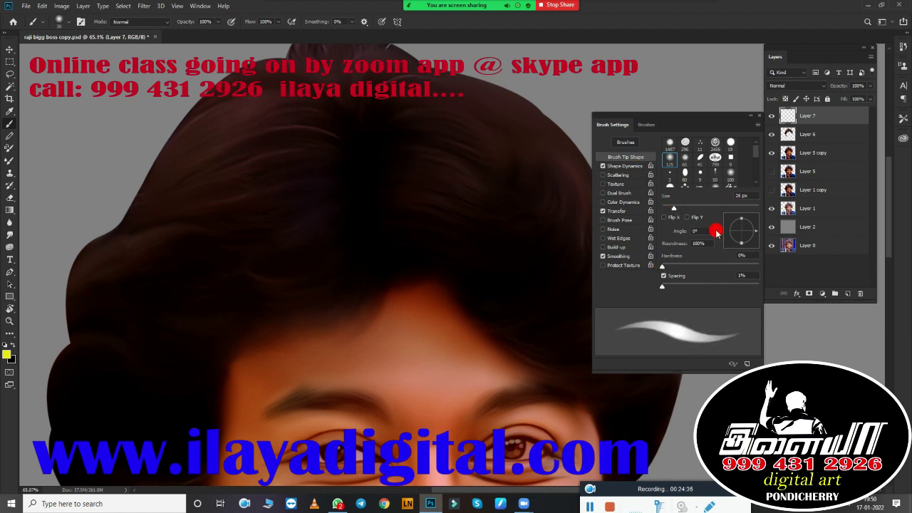
scroll(490, 290, "up", 3)
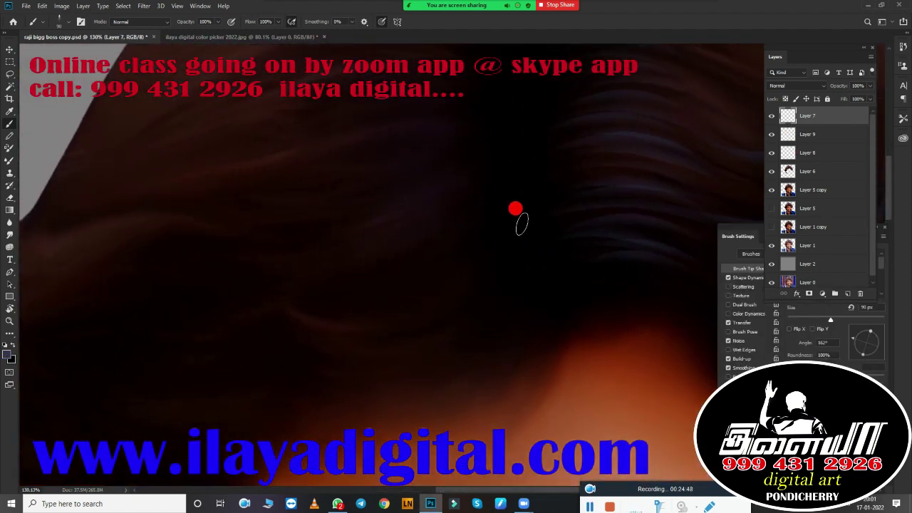
mouse_move(515, 208)
left_mouse_down()
mouse_move(401, 292)
mouse_move(273, 296)
left_mouse_up()
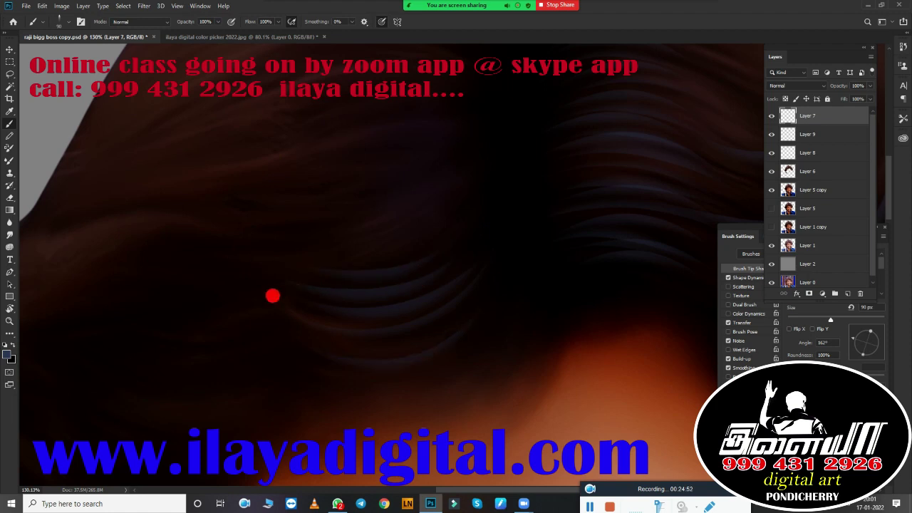
scroll(456, 284, "down", 5)
scroll(392, 359, "up", 4)
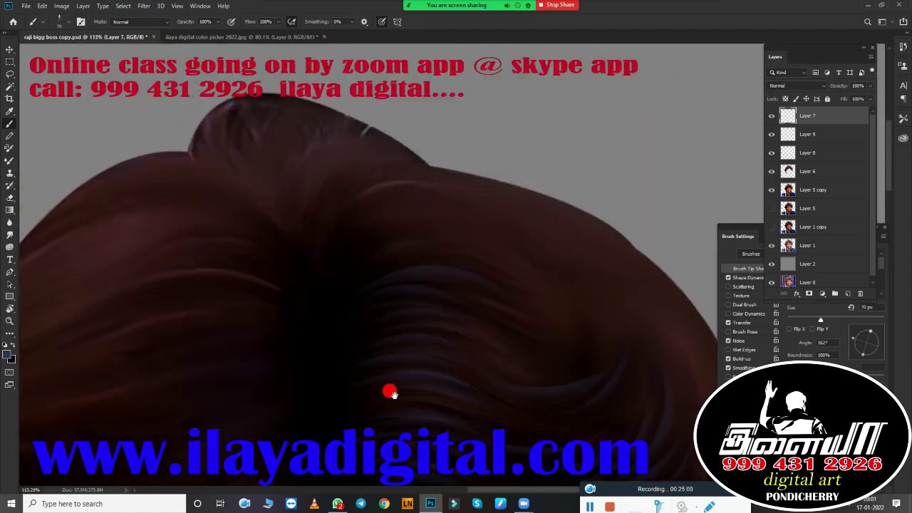
left_click(807, 171)
scroll(415, 272, "down", 3)
scroll(472, 253, "up", 5)
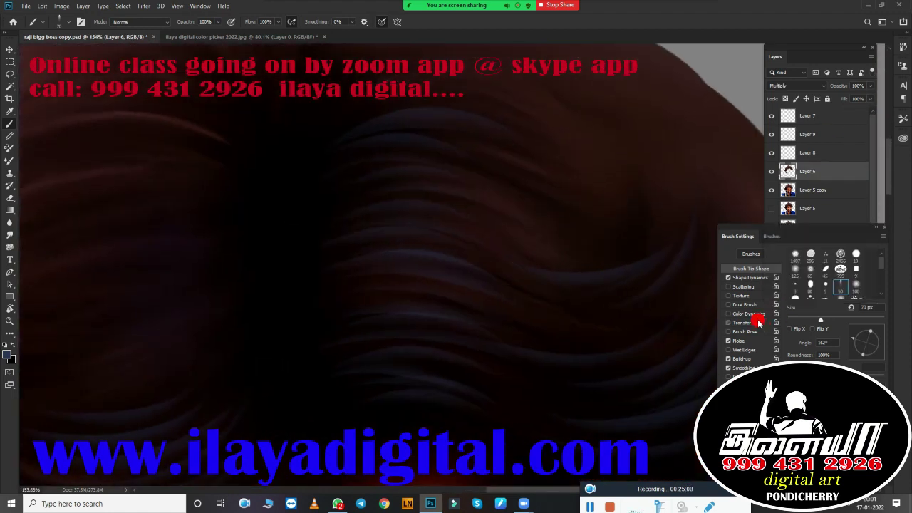
left_click(741, 322)
scroll(521, 326, "down", 2)
scroll(395, 279, "down", 3)
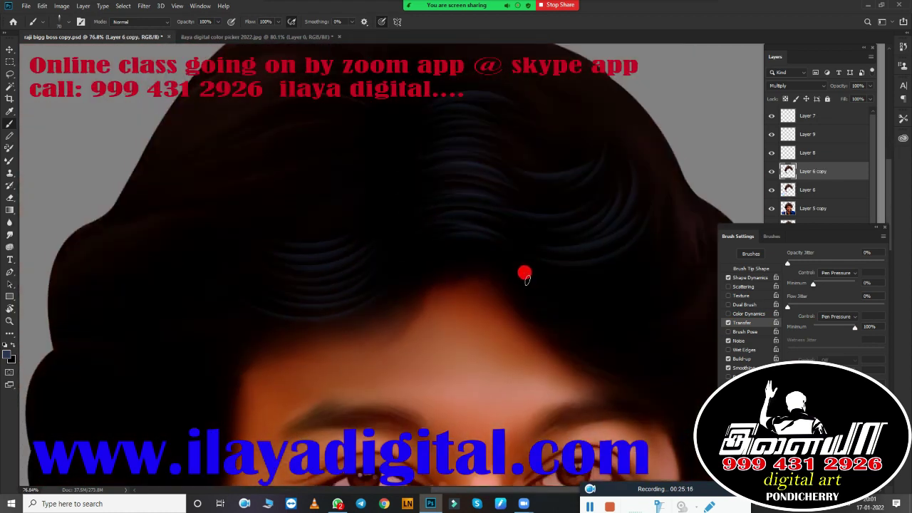
left_click(789, 118)
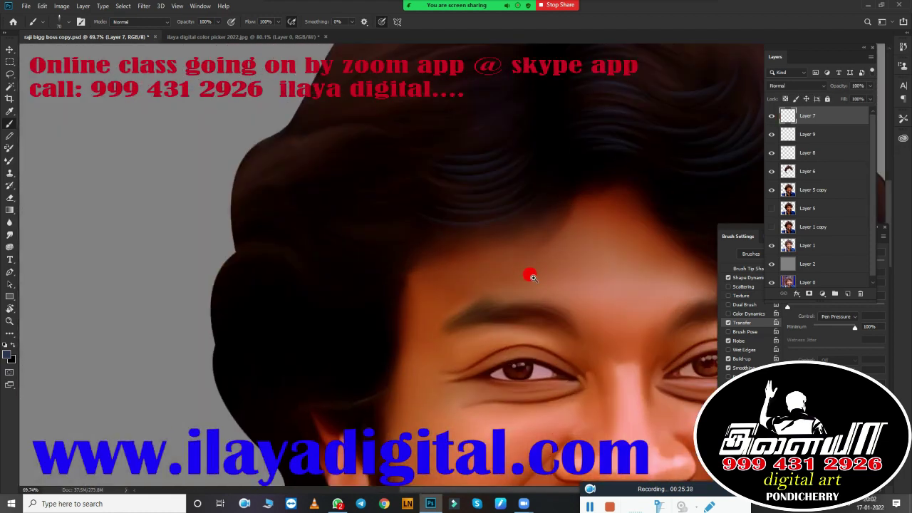
scroll(507, 341, "up", 3)
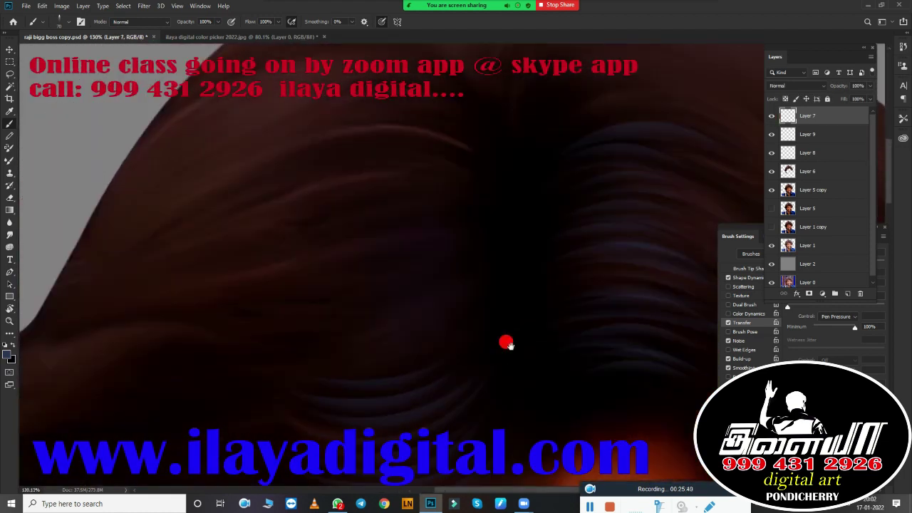
left_click_drag(327, 238, 399, 221)
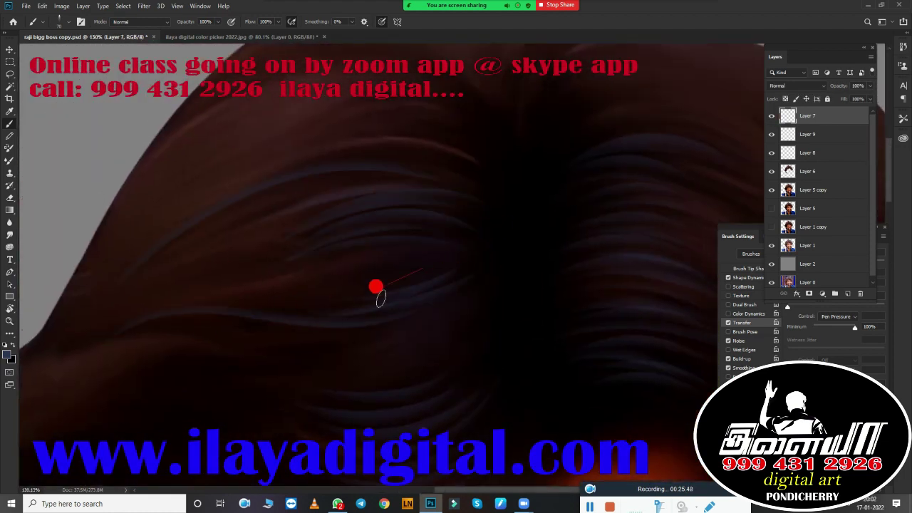
scroll(503, 145, "down", 3)
scroll(426, 304, "down", 1)
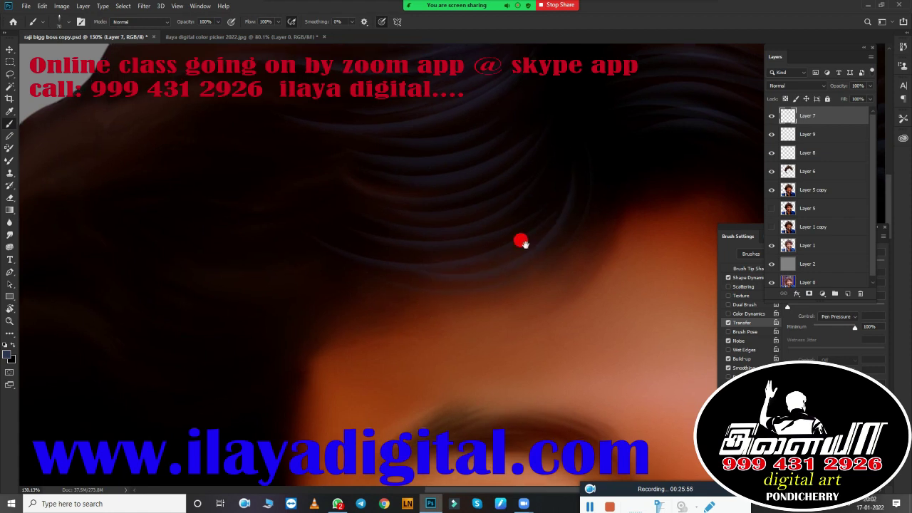
scroll(485, 243, "down", 3)
scroll(338, 271, "up", 3)
scroll(204, 306, "up", 1)
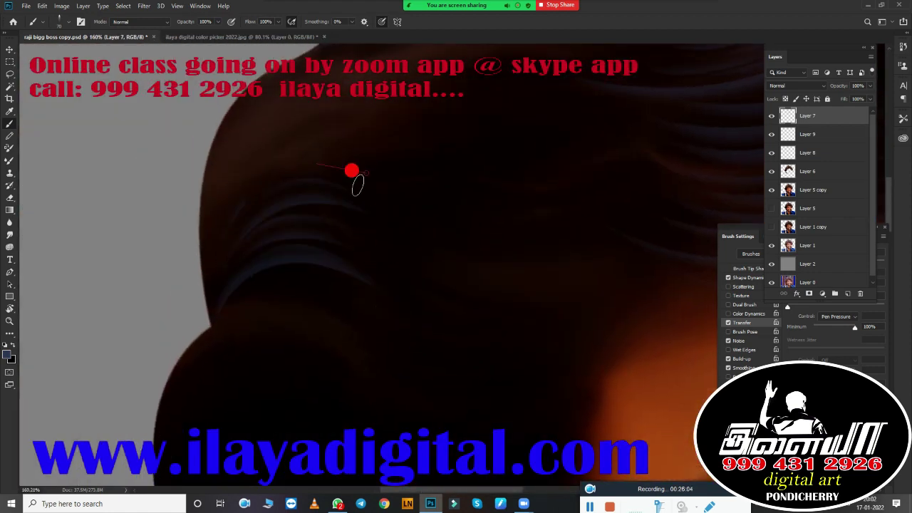
scroll(221, 122, "down", 2)
scroll(258, 218, "down", 2)
scroll(288, 376, "down", 1)
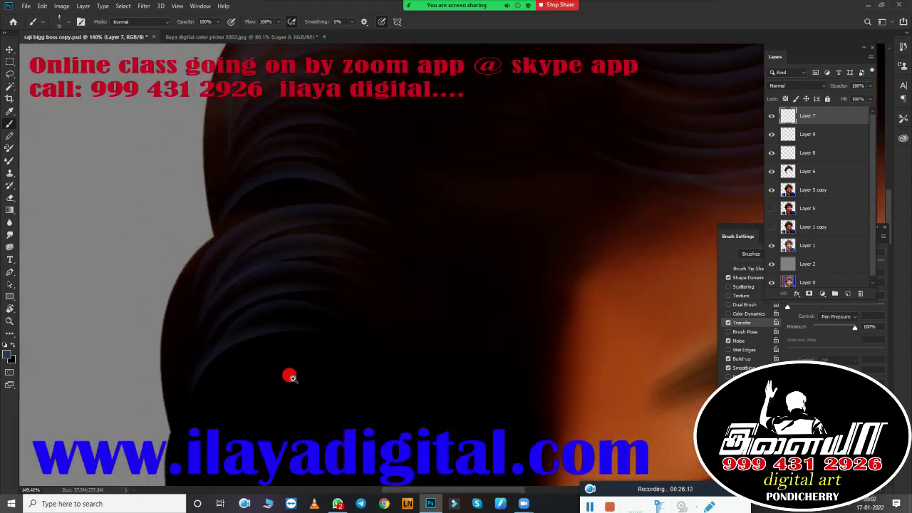
scroll(288, 376, "down", 3)
scroll(415, 340, "up", 2)
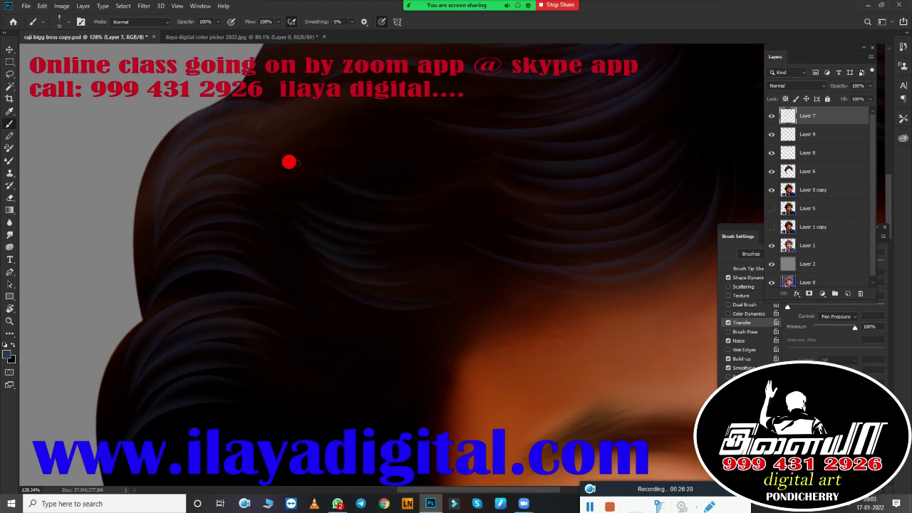
scroll(393, 271, "down", 1)
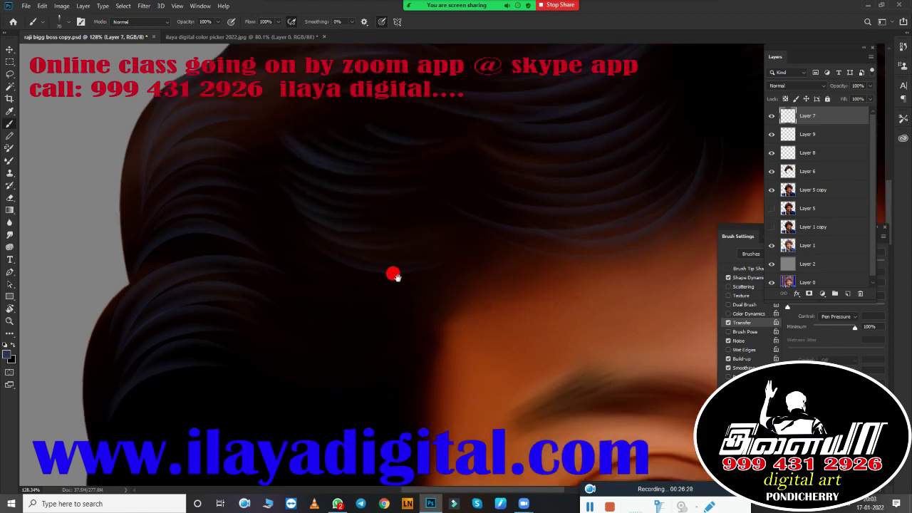
scroll(285, 328, "down", 1)
scroll(207, 249, "down", 2)
scroll(376, 299, "down", 5)
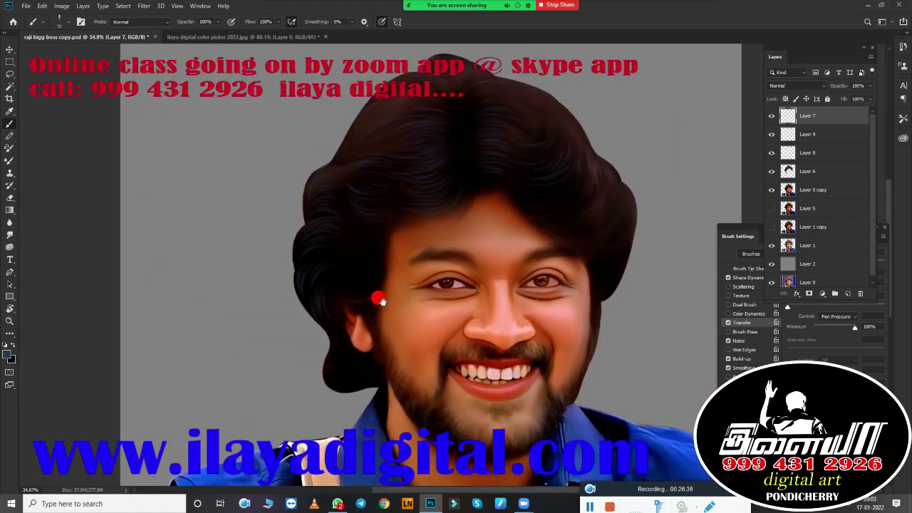
scroll(475, 223, "up", 1)
Step: Open anamth.psd from the class folder, inspect its hair, then close it
left_click(26, 5)
left_click(32, 30)
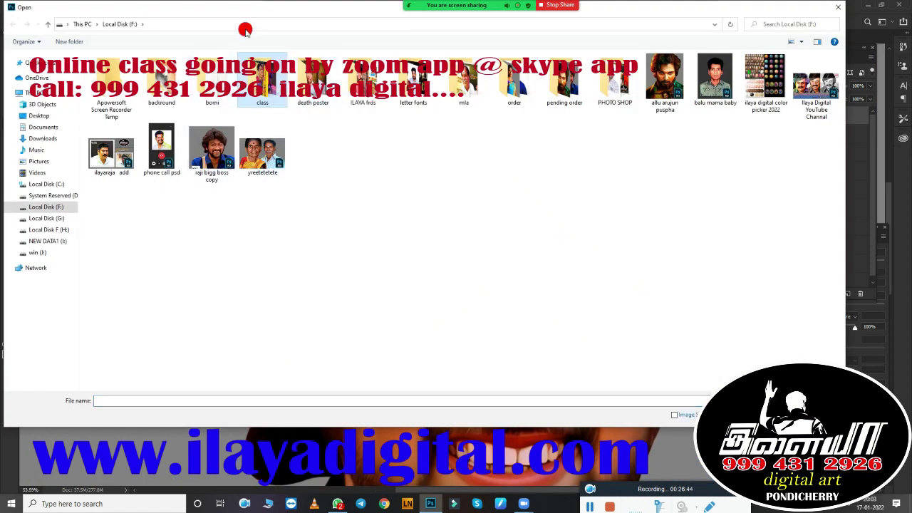
double_click(262, 79)
double_click(363, 80)
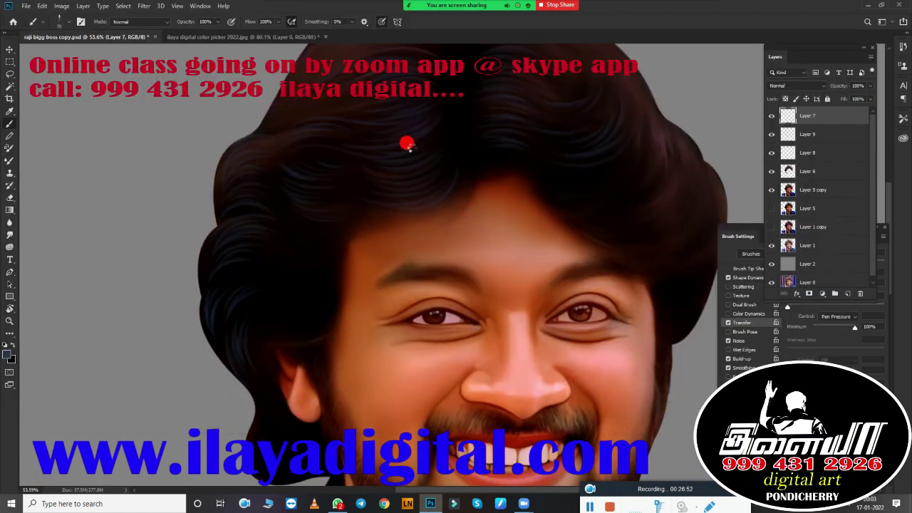
scroll(418, 249, "up", 3)
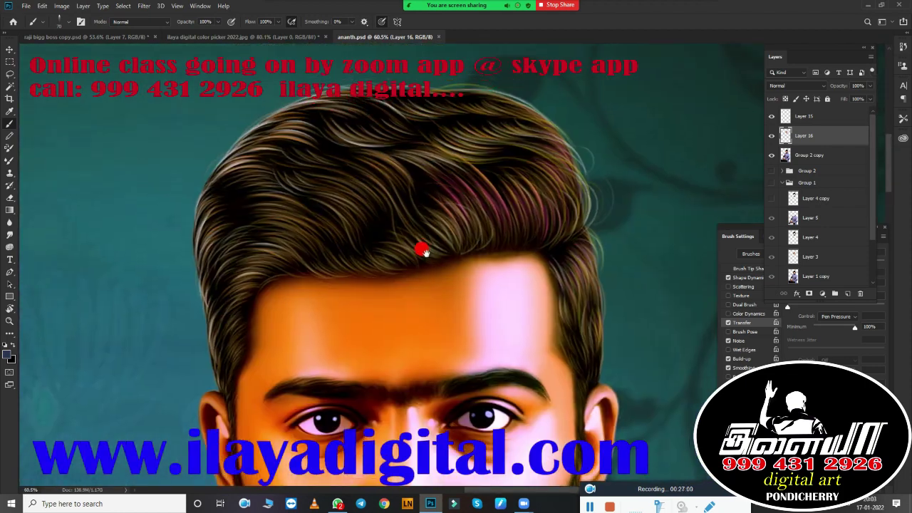
scroll(494, 306, "up", 2)
scroll(519, 325, "up", 2)
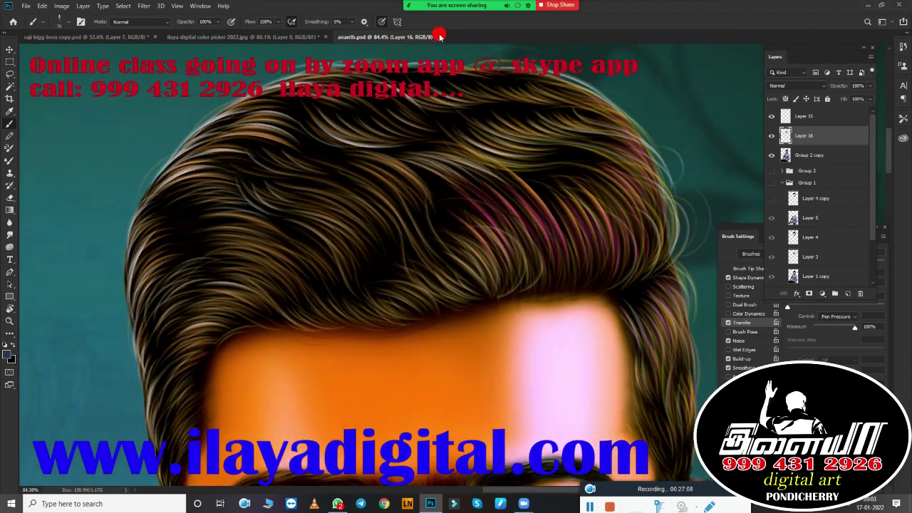
left_click(439, 37)
Step: Choose a light blue foreground and paint two bluish strands along the hair curls
left_click(7, 354)
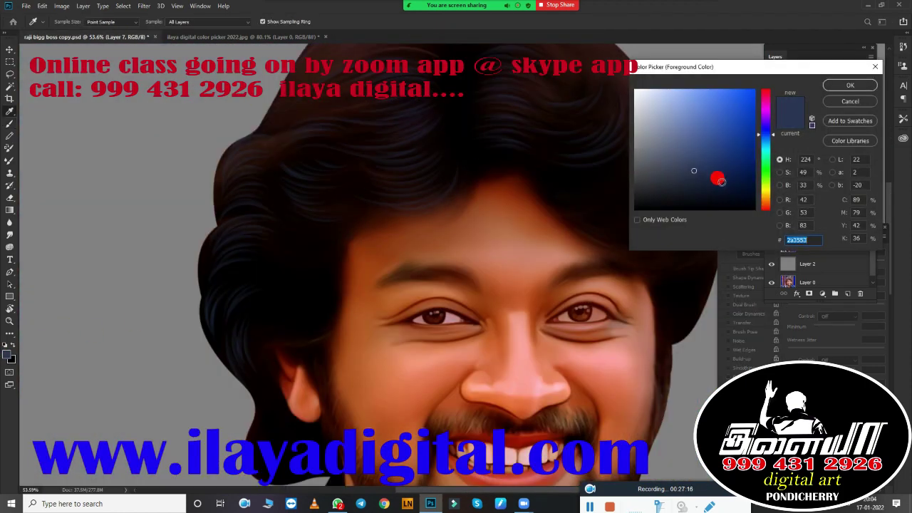
left_click(825, 85)
key("b")
scroll(492, 185, "up", 3)
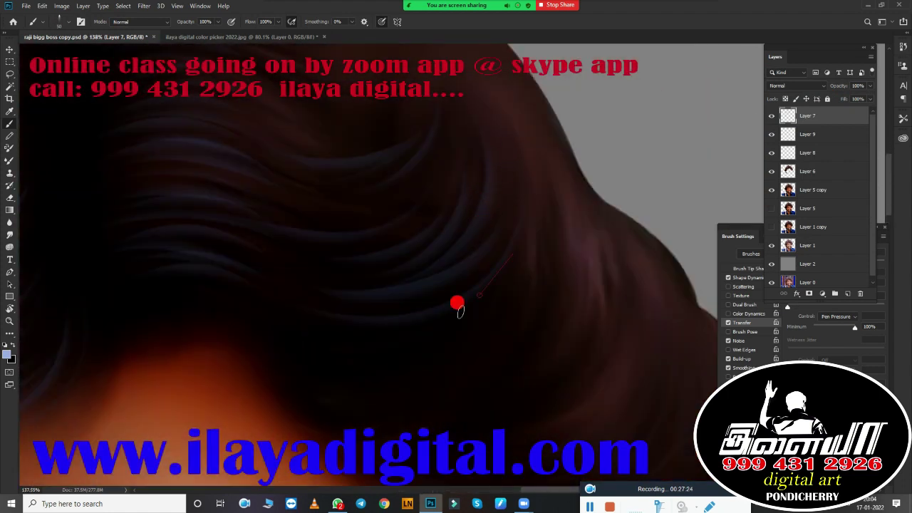
left_click_drag(457, 307, 279, 240)
left_click_drag(287, 193, 456, 191)
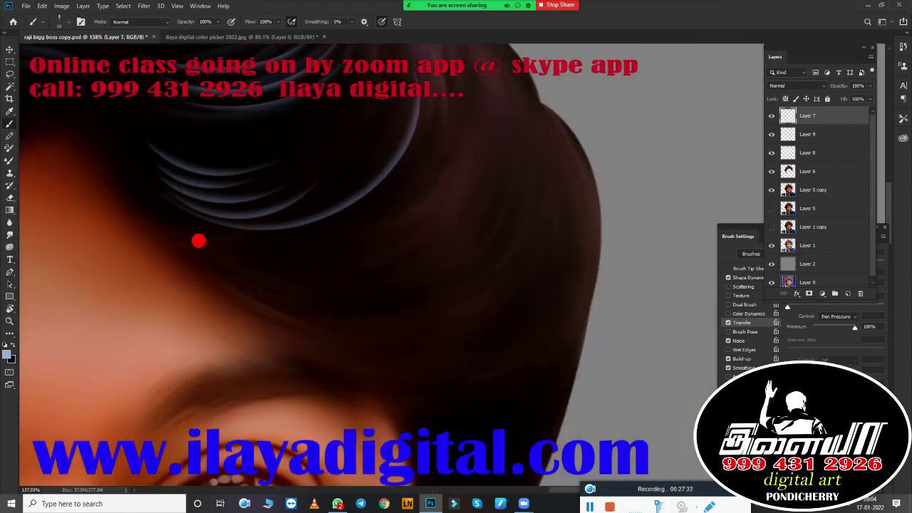
scroll(431, 227, "down", 5)
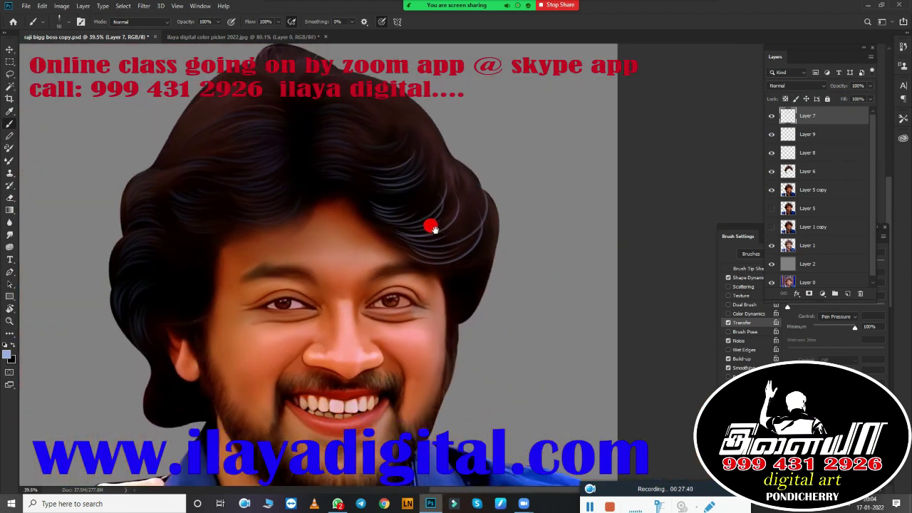
scroll(431, 226, "down", 3)
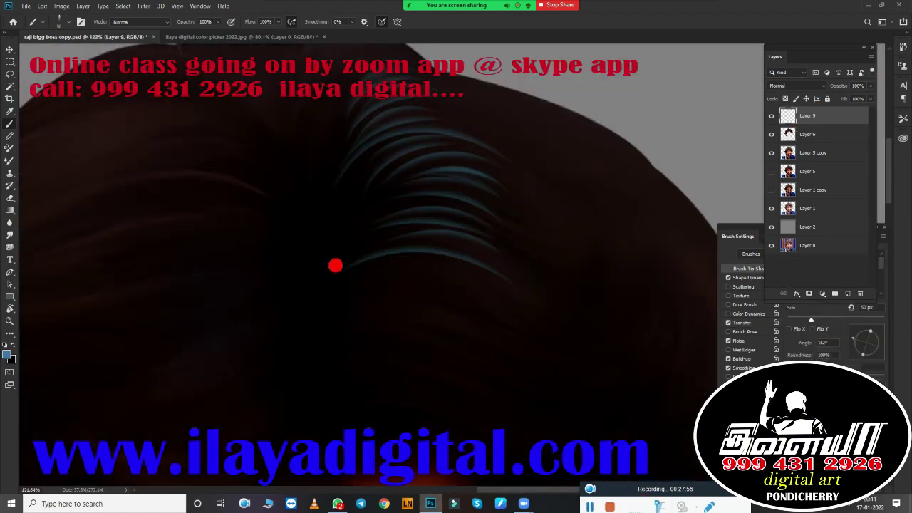
Step: Paint a curved blue-grey strand into the hair above the forehead
left_click_drag(334, 264, 411, 207)
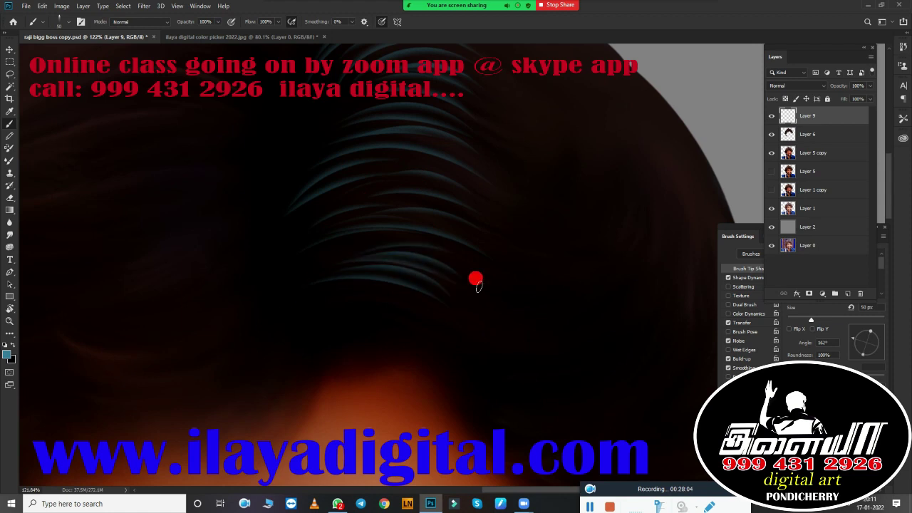
left_click_drag(476, 279, 437, 238)
left_click_drag(314, 198, 276, 312)
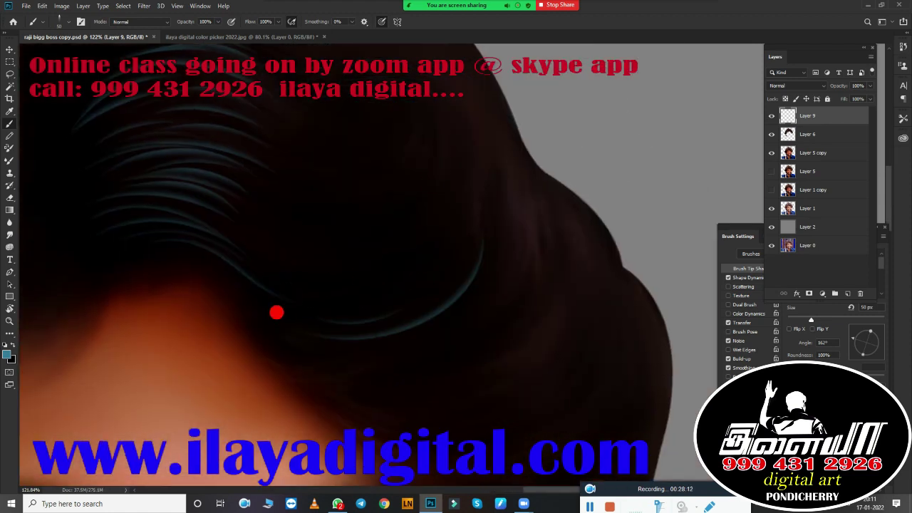
mouse_move(297, 276)
left_mouse_down()
mouse_move(456, 360)
mouse_move(461, 238)
mouse_move(485, 161)
left_mouse_up()
mouse_move(485, 247)
left_mouse_down()
mouse_move(364, 149)
mouse_move(493, 235)
left_mouse_up()
scroll(385, 223, "down", 3)
left_click_drag(441, 342, 492, 293)
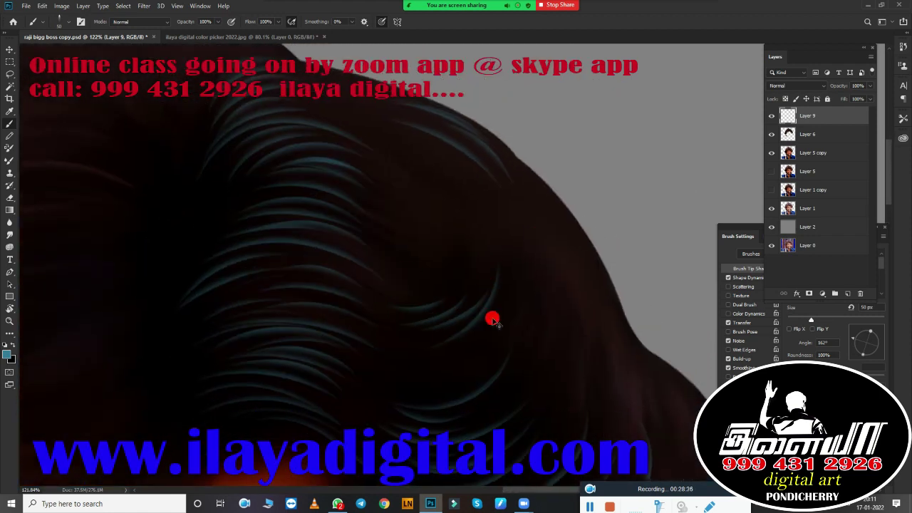
Step: Zoom in on the eyes and the right edge of the hair
scroll(487, 307, "down", 5)
scroll(466, 295, "up", 5)
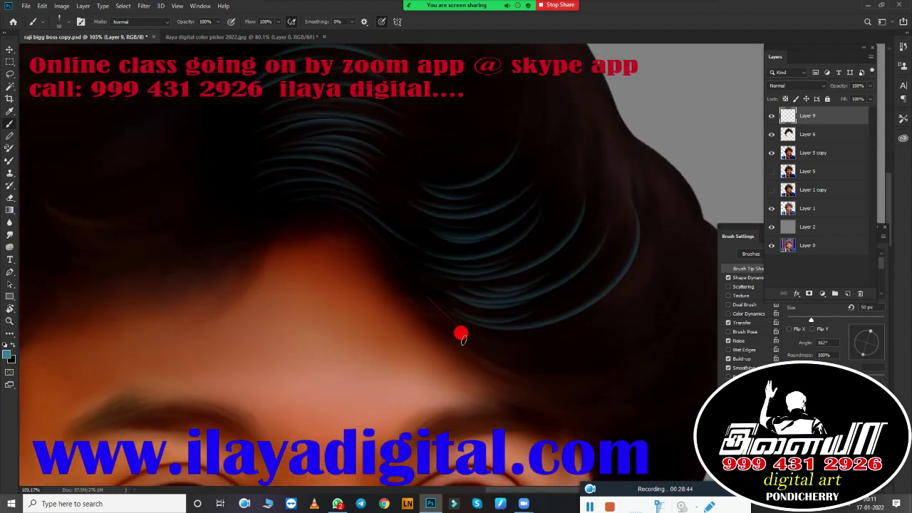
left_click_drag(486, 339, 582, 209)
scroll(549, 221, "up", 2)
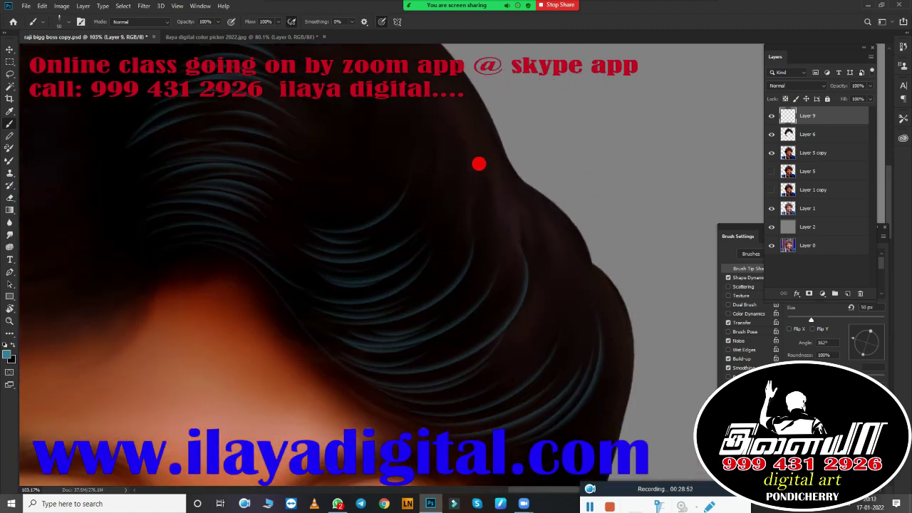
scroll(477, 163, "up", 1)
left_click_drag(541, 353, 540, 108)
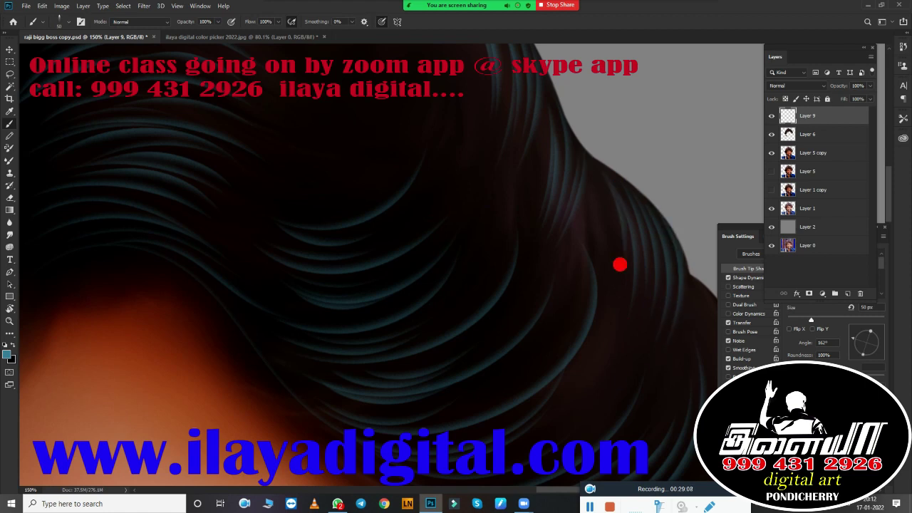
Step: Zoom out to the whole face and rescan the strands down the side of the head
left_click_drag(619, 265, 465, 220)
scroll(363, 215, "down", 5)
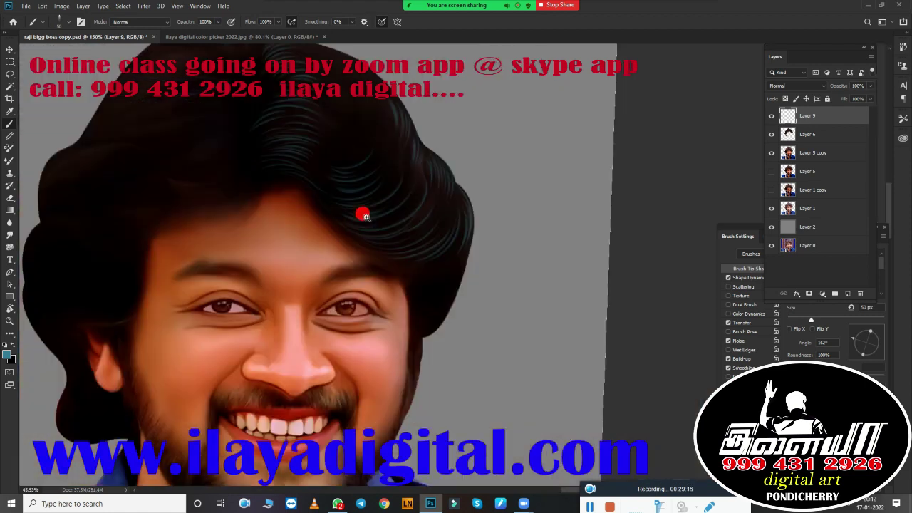
scroll(363, 215, "up", 5)
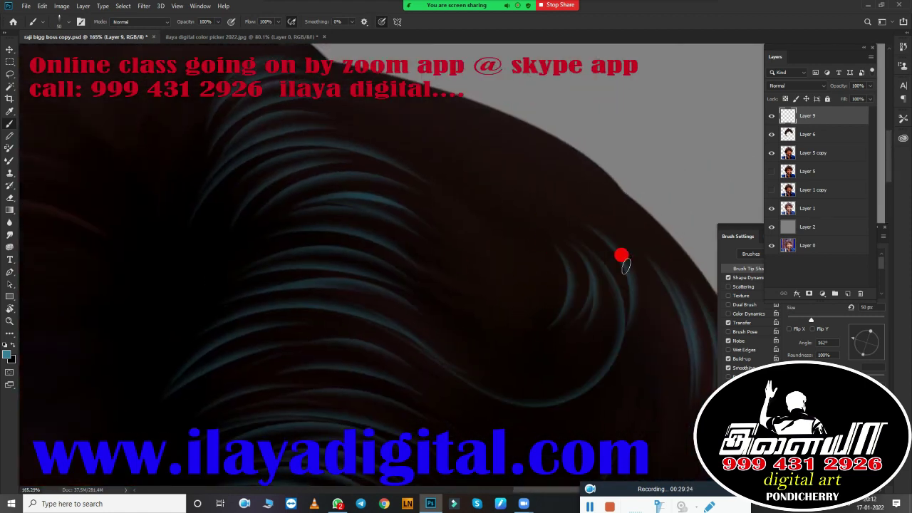
scroll(622, 257, "up", 2)
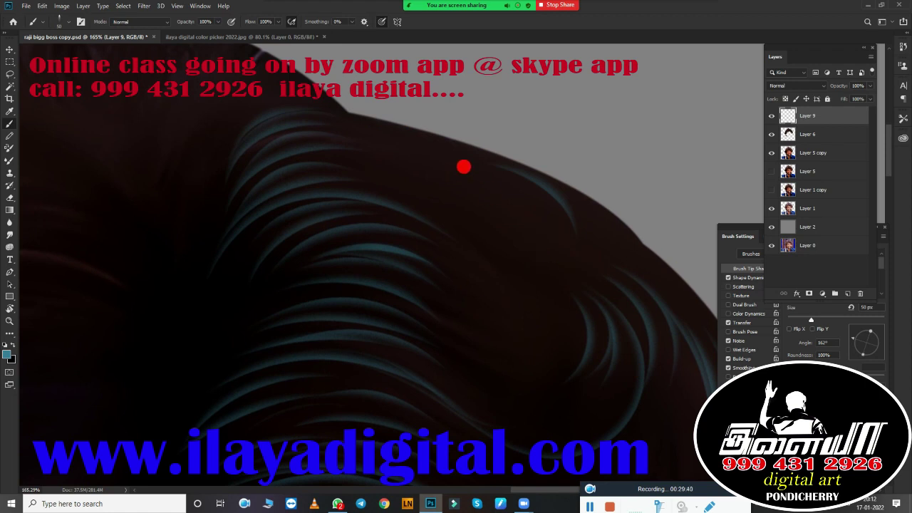
scroll(390, 138, "right", 5)
scroll(394, 190, "down", 2)
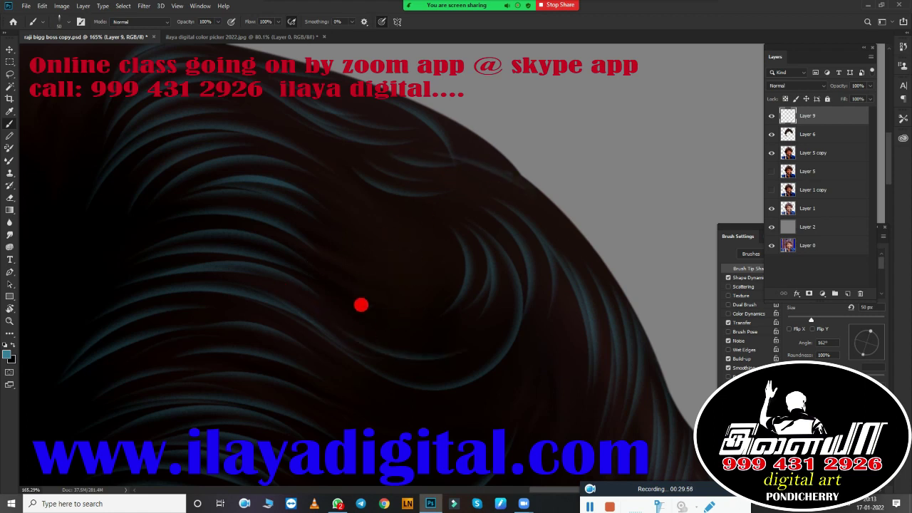
scroll(478, 220, "down", 5)
scroll(543, 181, "up", 5)
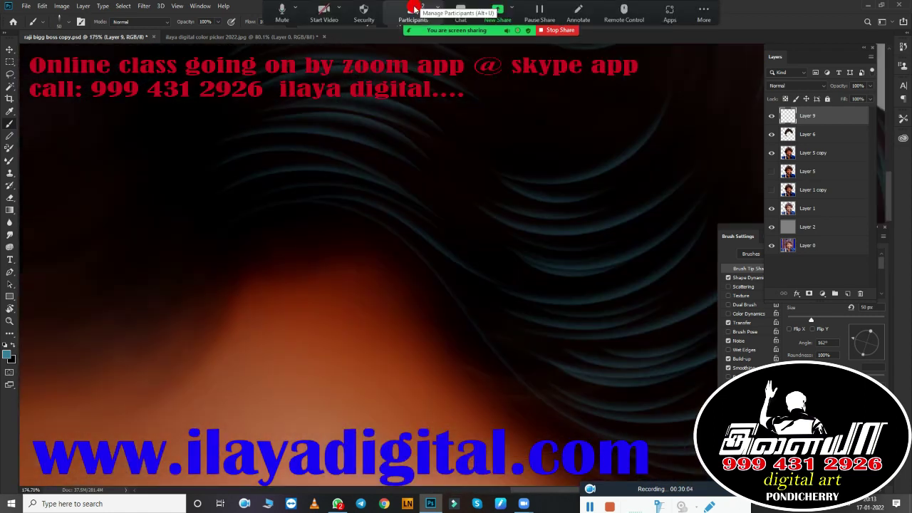
scroll(541, 172, "up", 5)
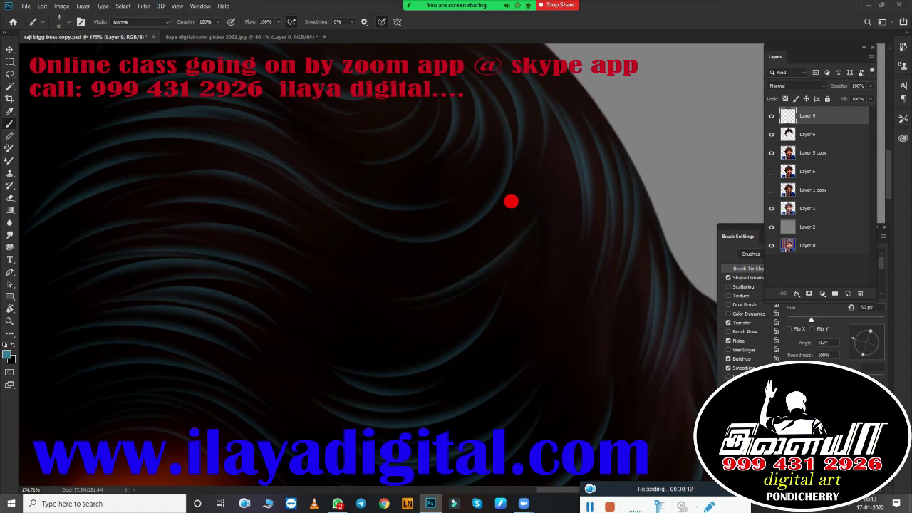
scroll(543, 215, "down", 3)
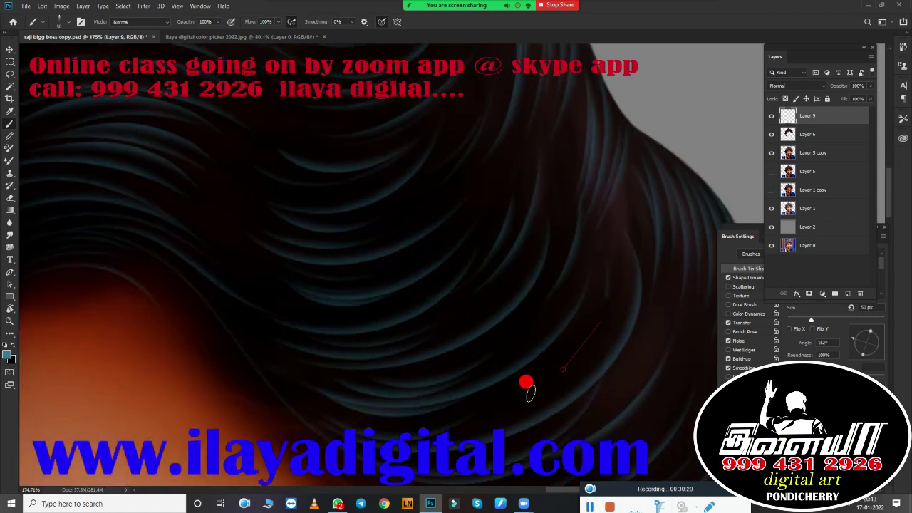
scroll(528, 388, "down", 3)
scroll(596, 186, "down", 5)
scroll(456, 332, "up", 5)
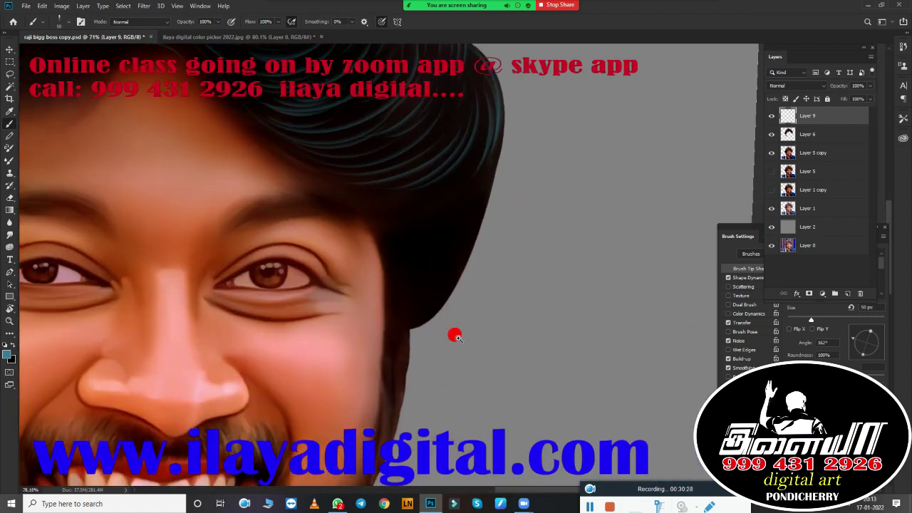
scroll(433, 266, "down", 1)
scroll(411, 312, "down", 3)
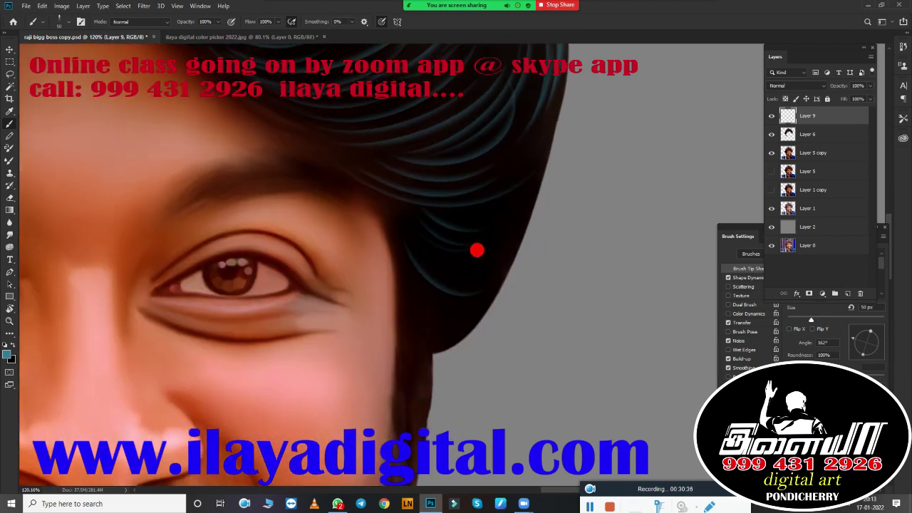
scroll(507, 280, "down", 2)
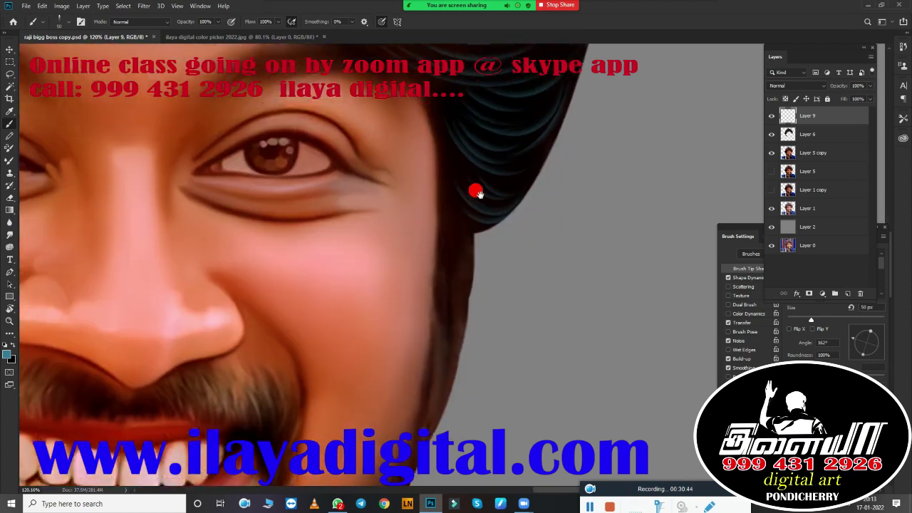
scroll(474, 190, "down", 2)
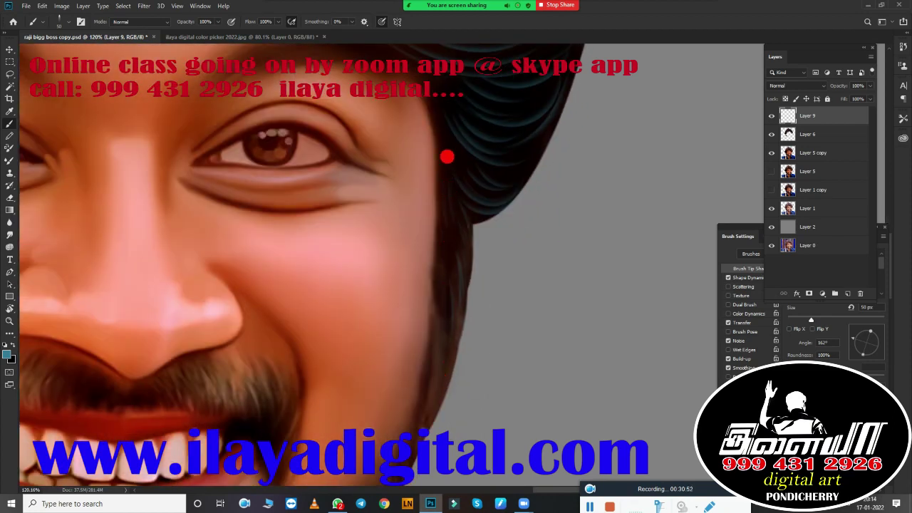
scroll(421, 320, "up", 5)
scroll(614, 309, "up", 2)
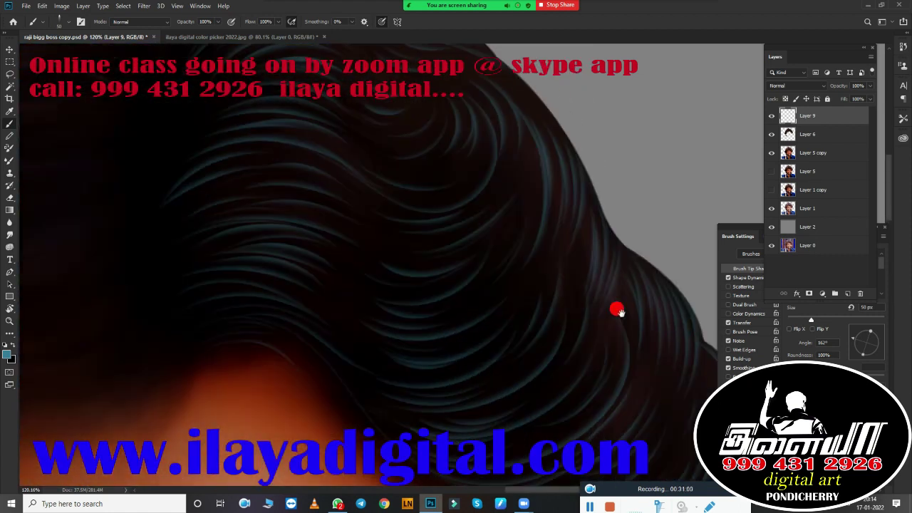
scroll(332, 323, "up", 2)
scroll(447, 376, "down", 3)
Step: Paint blue-grey strands across the top of the hair
scroll(476, 200, "up", 2)
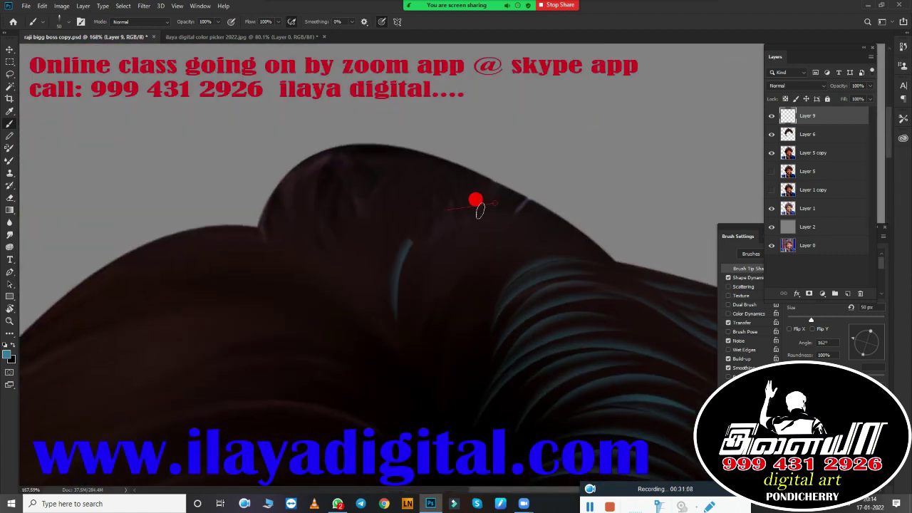
left_click_drag(342, 247, 570, 246)
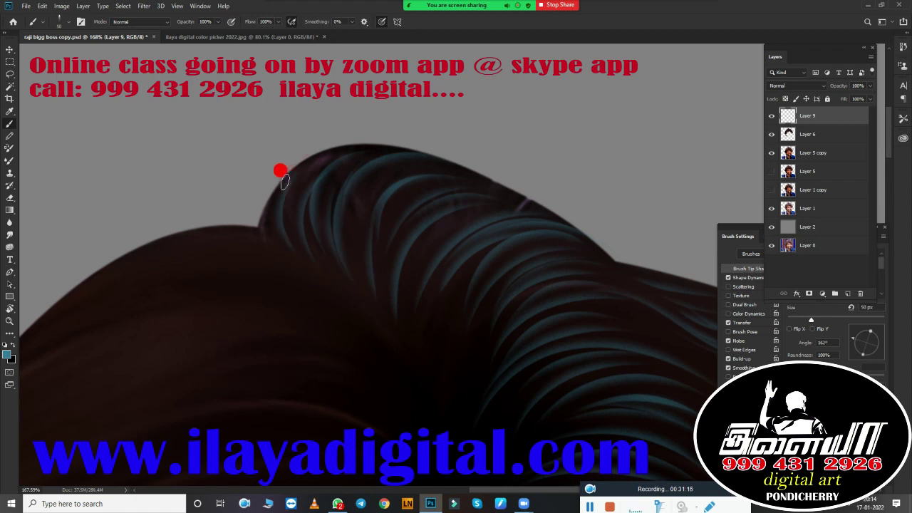
scroll(294, 315, "down", 2)
scroll(295, 315, "left", 3)
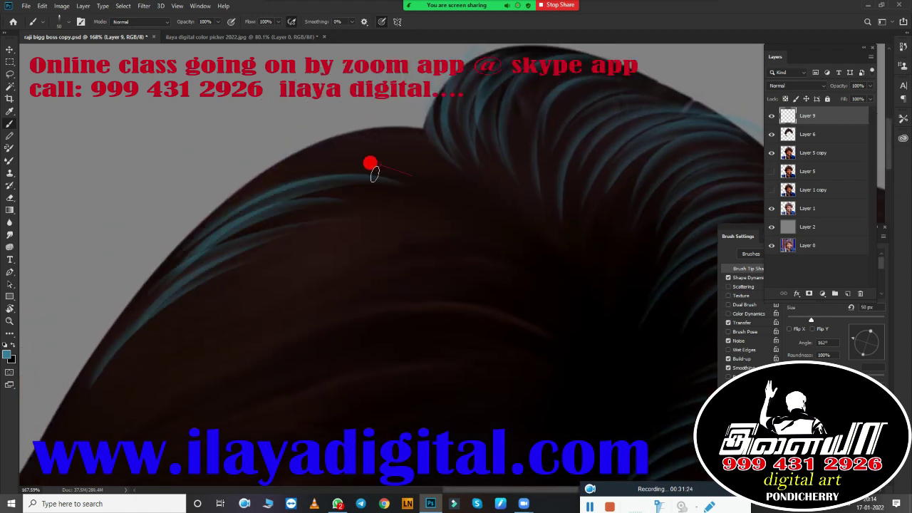
scroll(472, 131, "up", 3)
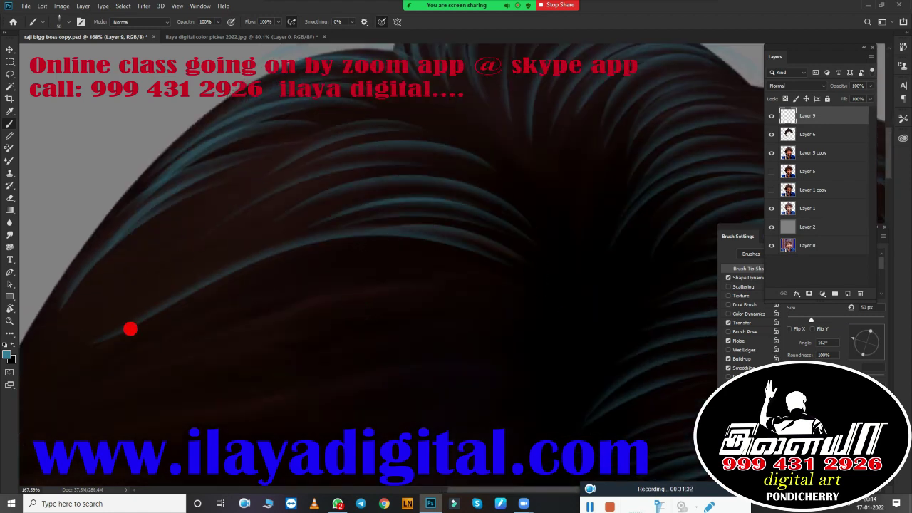
scroll(187, 289, "down", 3)
scroll(421, 143, "down", 2)
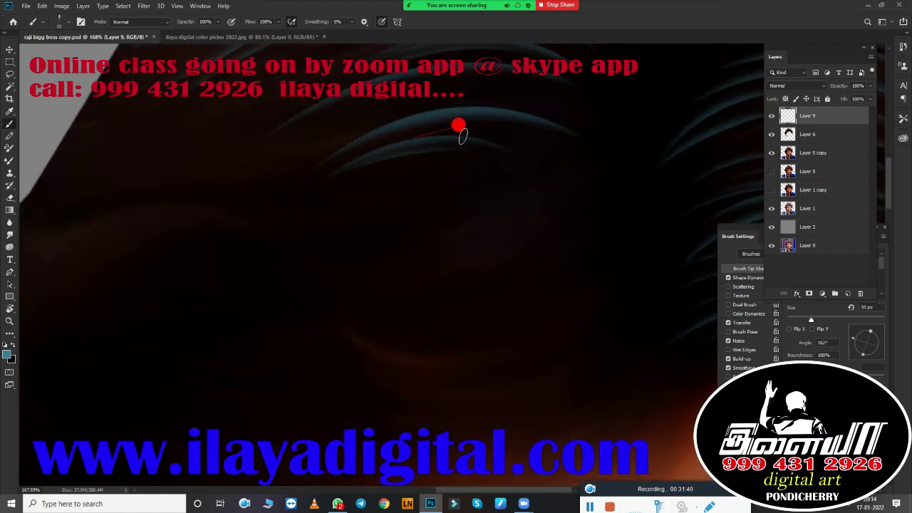
scroll(501, 291, "down", 2)
scroll(576, 264, "up", 3)
Step: Rotate the canvas nearly upside down, then turn it upright again
key("r")
mouse_move(303, 220)
left_mouse_down()
mouse_move(555, 337)
mouse_move(278, 263)
left_mouse_up()
key("b")
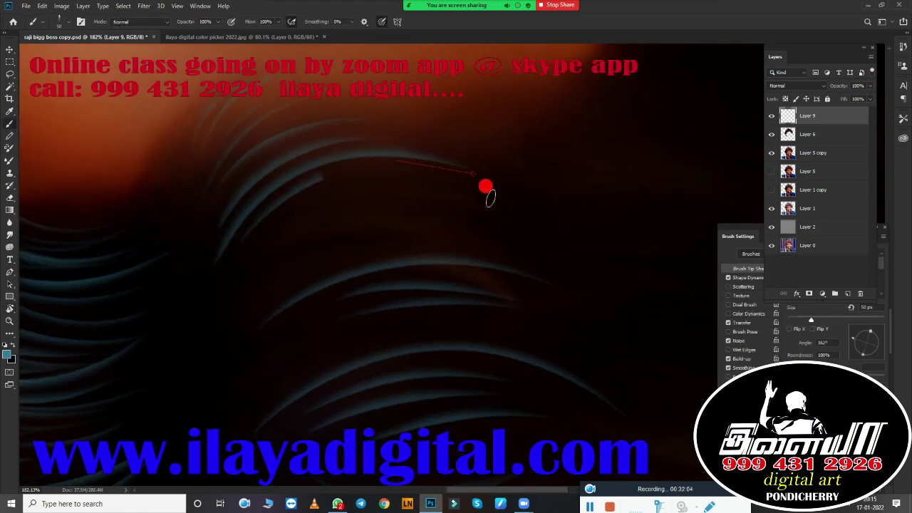
scroll(378, 235, "down", 2)
scroll(435, 277, "down", 2)
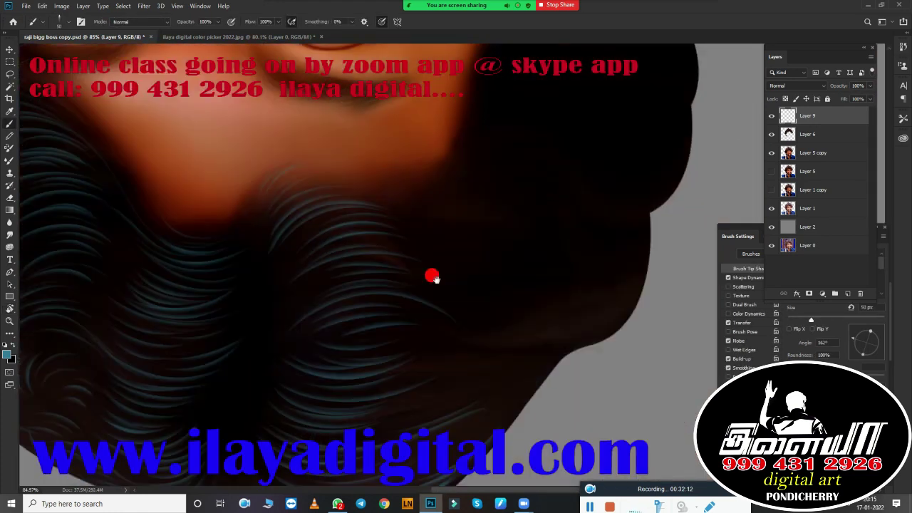
scroll(435, 278, "down", 1)
left_click_drag(377, 349, 451, 281)
scroll(452, 281, "down", 1)
scroll(474, 373, "up", 2)
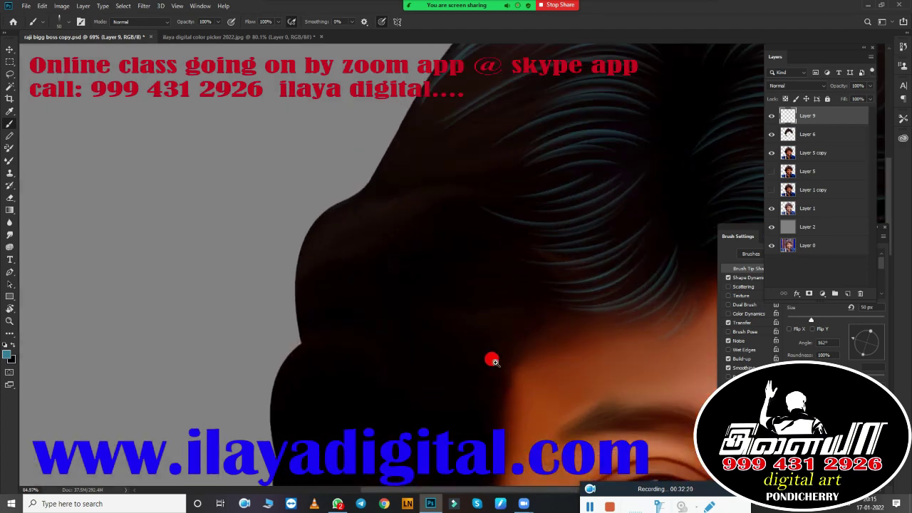
scroll(492, 360, "up", 2)
Step: Paint blue-grey strands along the hair edge toward the forehead
left_click_drag(334, 233, 337, 179)
scroll(359, 306, "down", 1)
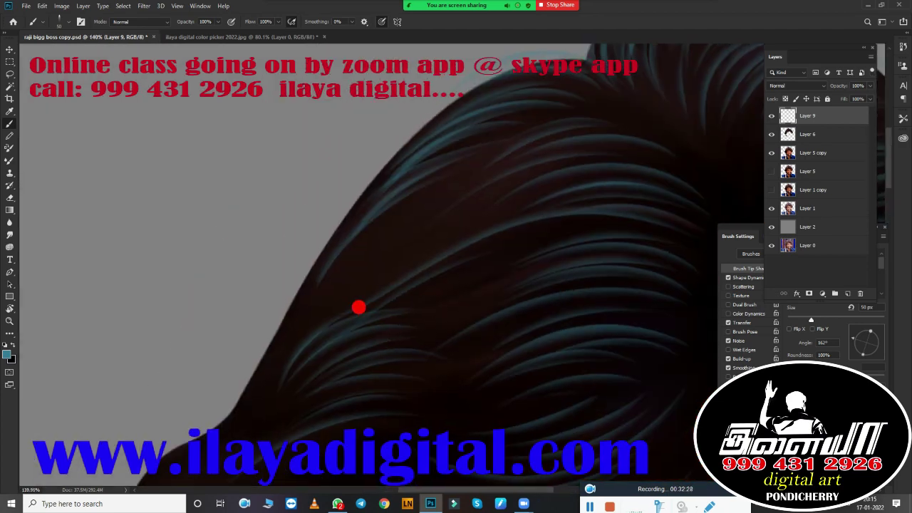
scroll(415, 164, "up", 1)
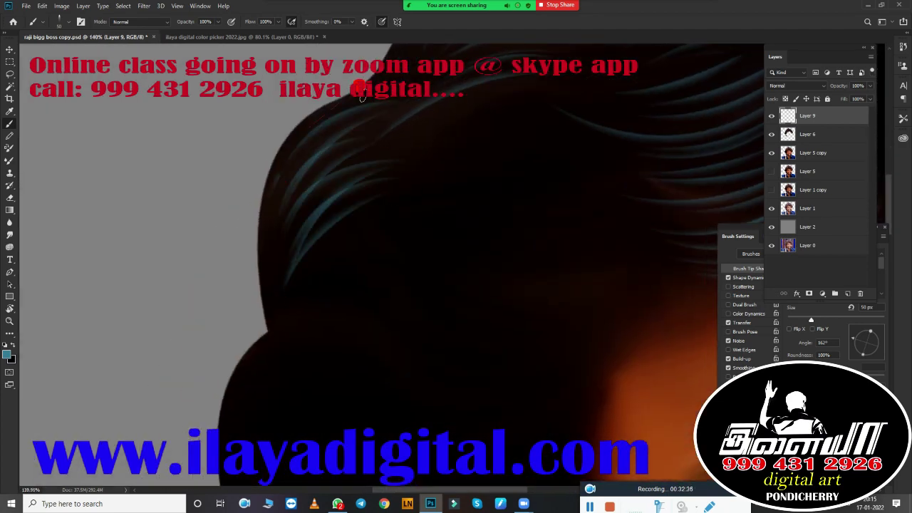
left_click_drag(463, 240, 205, 324)
left_click_drag(260, 263, 209, 209)
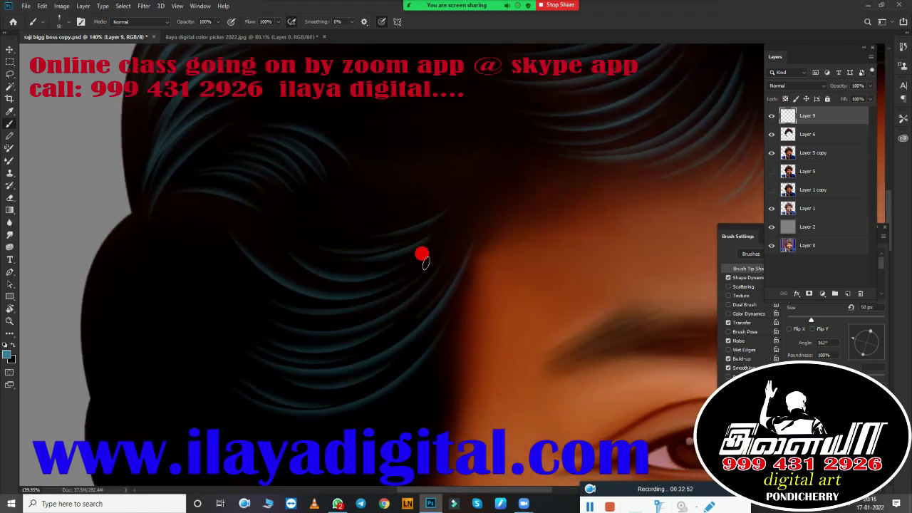
scroll(409, 290, "up", 3)
Step: Paint teal strands below and behind the ear, then duplicate Layer 9
left_click_drag(395, 356, 315, 315)
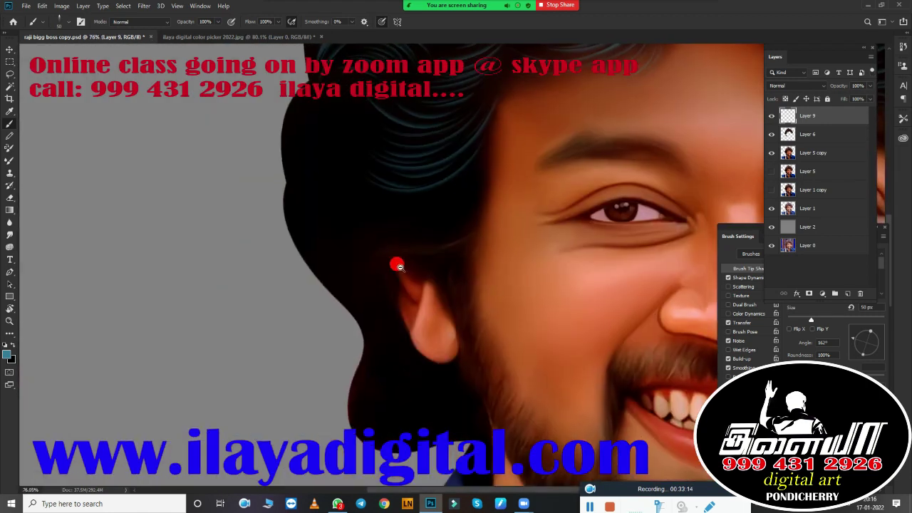
left_click_drag(514, 330, 318, 188)
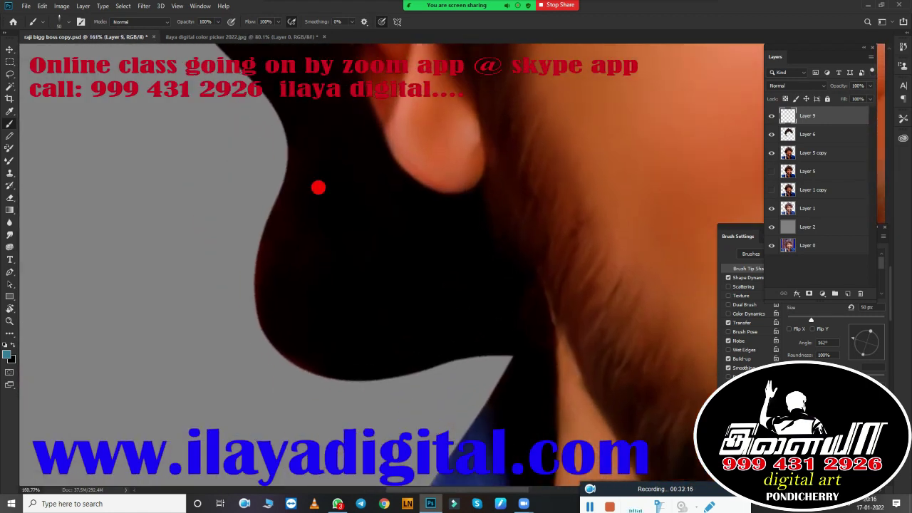
mouse_move(318, 363)
left_mouse_down()
mouse_move(371, 226)
mouse_move(435, 276)
left_mouse_up()
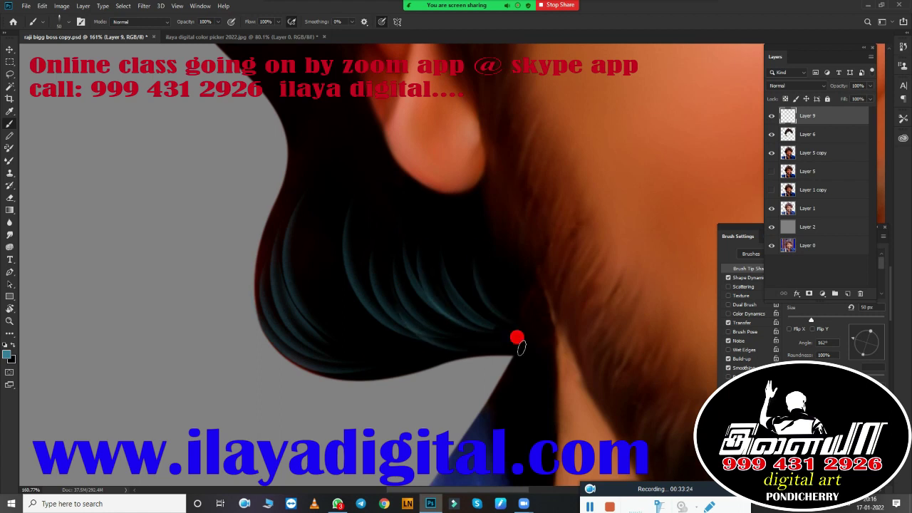
scroll(347, 215, "up", 5)
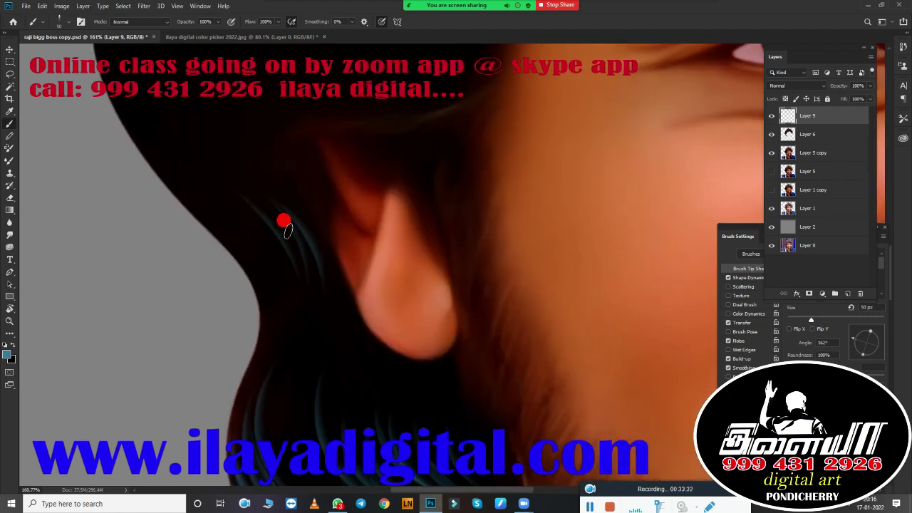
left_click_drag(287, 230, 180, 189)
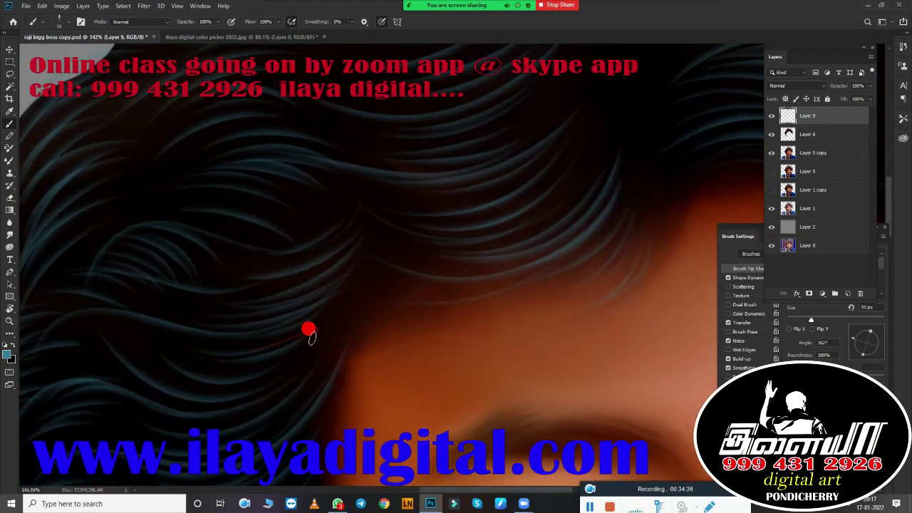
key("ctrl+j")
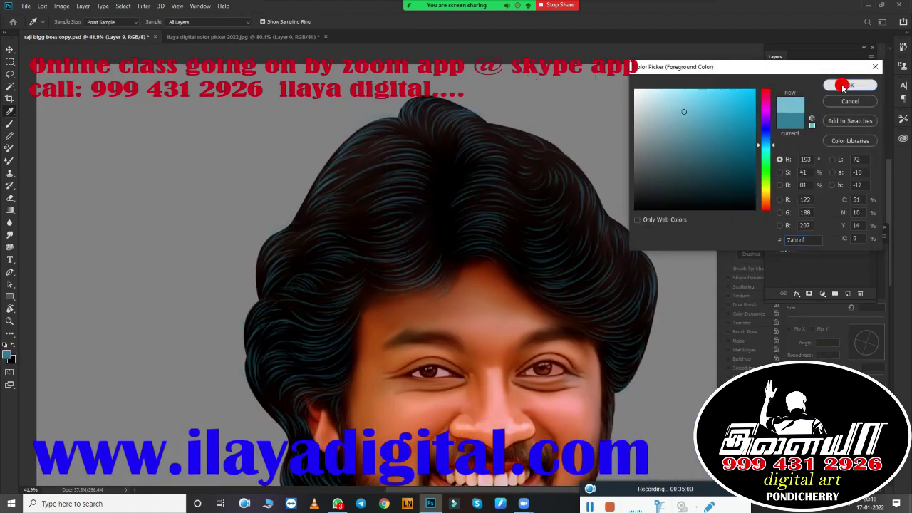
Step: Paint light blue #7abccf strands across the hair on Layer 10
left_click(843, 86)
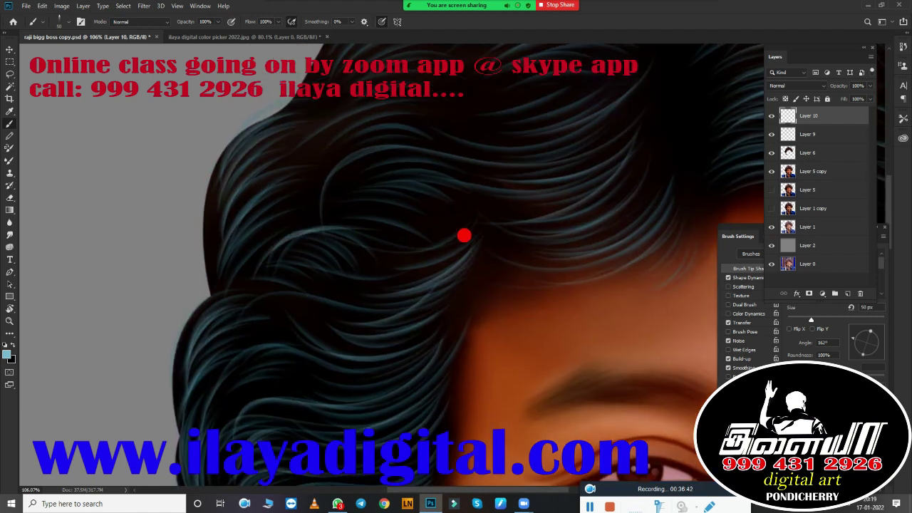
left_click_drag(464, 235, 667, 154)
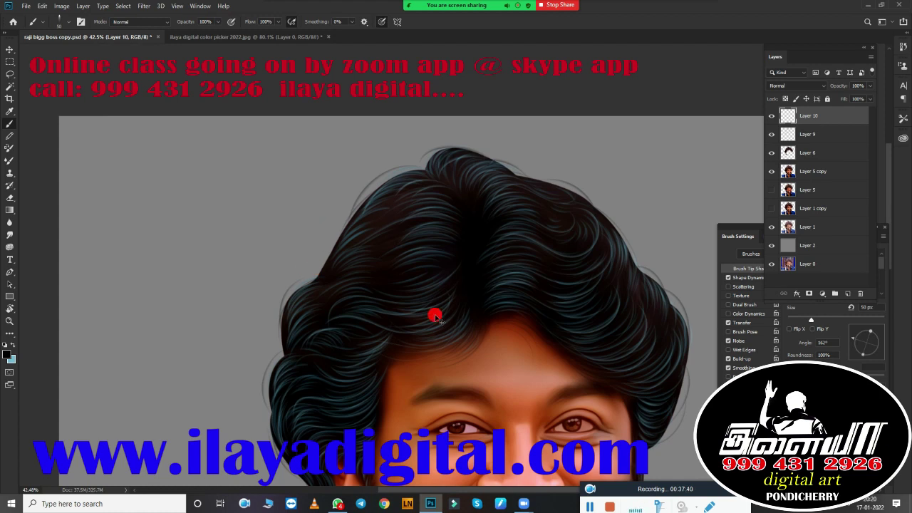
scroll(436, 316, "up", 5)
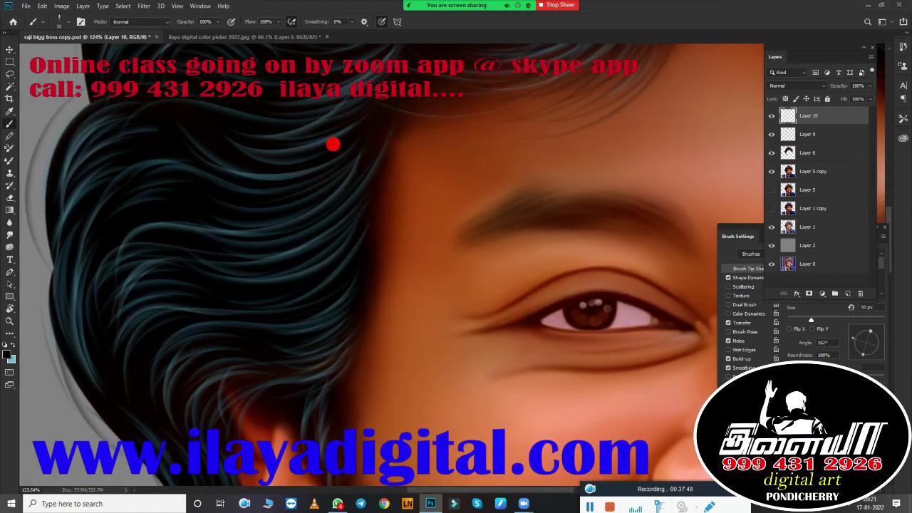
scroll(339, 282, "down", 5)
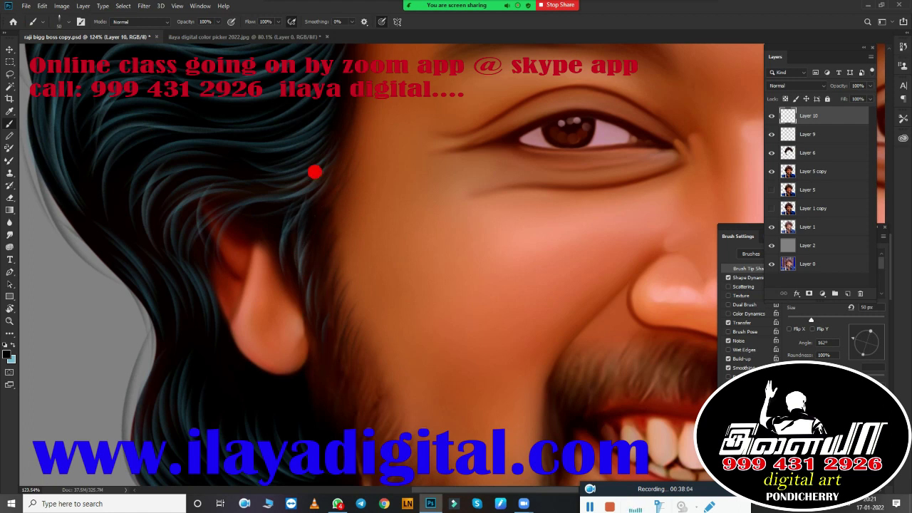
scroll(357, 242, "up", 4)
Step: Review the new strands and pick magenta as the foreground colour
scroll(321, 263, "up", 5)
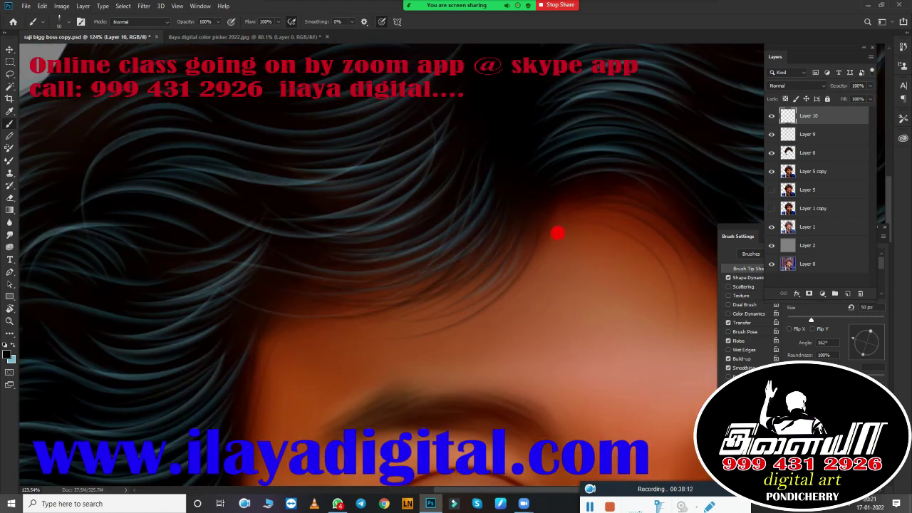
scroll(499, 271, "down", 5)
scroll(378, 334, "up", 5)
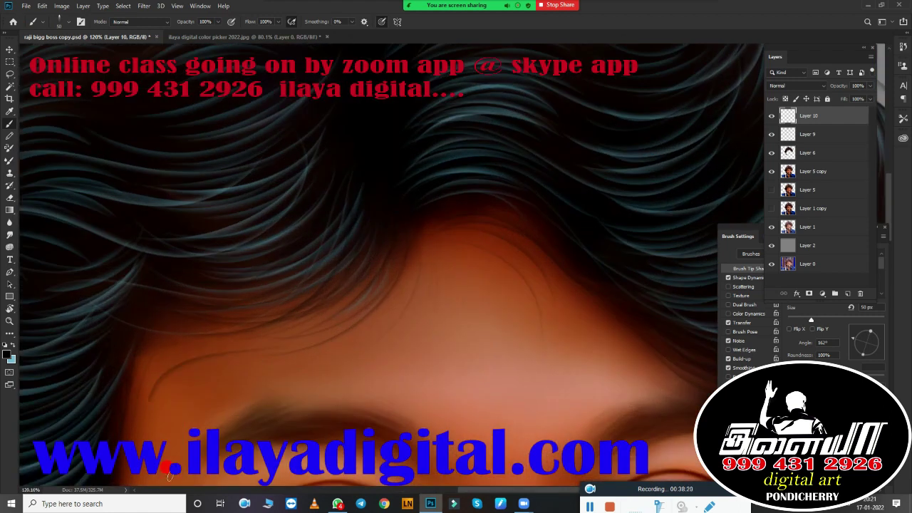
scroll(463, 164, "down", 5)
left_click(10, 350)
Step: Paint magenta highlights along the top hair edge and crown
left_click(844, 95)
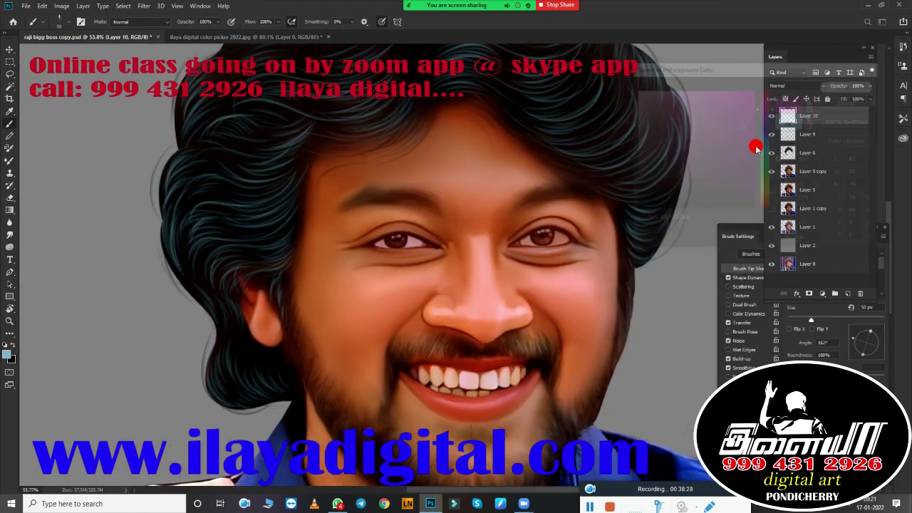
scroll(489, 326, "up", 4)
scroll(288, 200, "up", 2)
scroll(288, 200, "up", 2)
left_click_drag(321, 187, 498, 227)
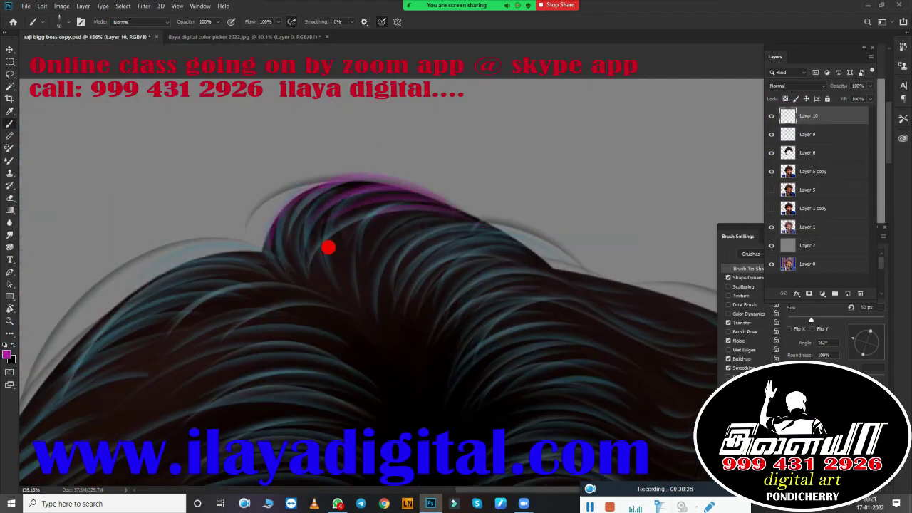
left_click_drag(257, 246, 131, 285)
Step: Switch the foreground colour to a yellow-green highlight colour
scroll(354, 221, "down", 3)
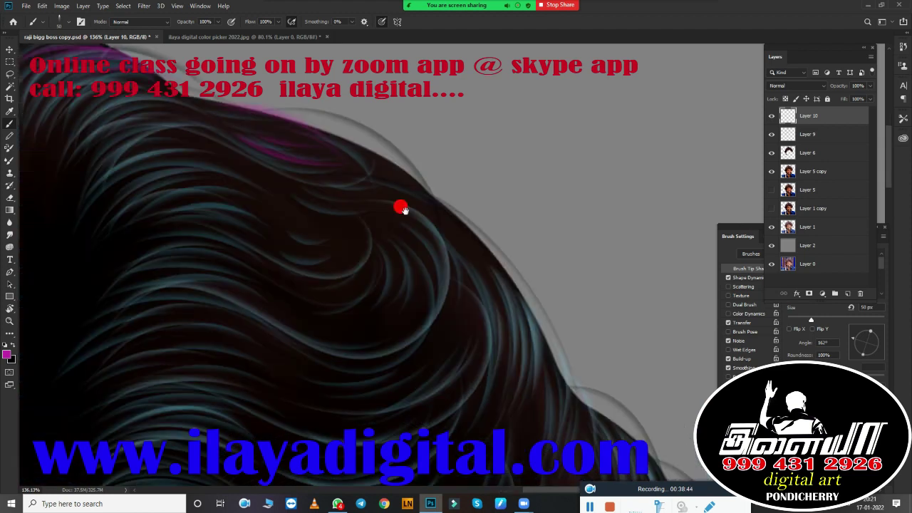
scroll(398, 206, "right", 3)
scroll(393, 245, "down", 3)
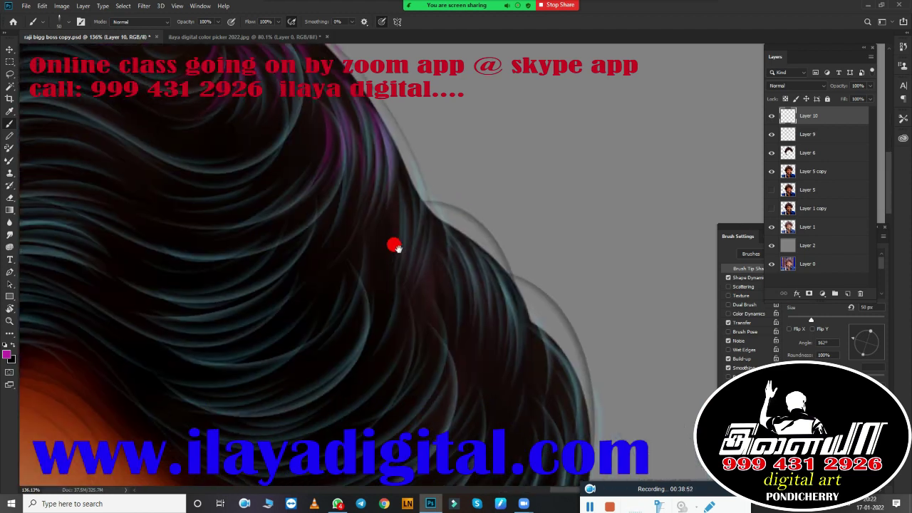
scroll(413, 235, "right", 3)
scroll(502, 365, "down", 3)
scroll(541, 295, "left", 3)
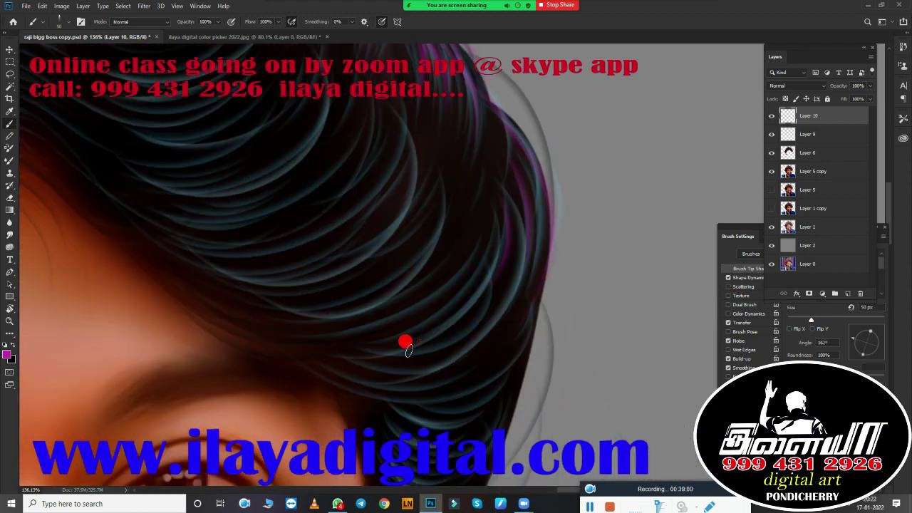
scroll(406, 346, "down", 3)
scroll(463, 187, "down", 3)
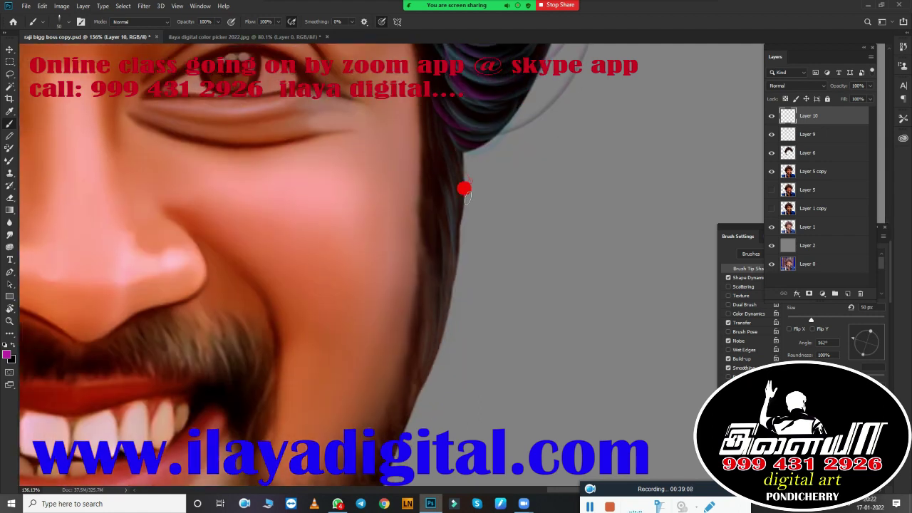
scroll(463, 187, "down", 3)
scroll(534, 275, "up", 3)
left_click(9, 345)
left_click(747, 191)
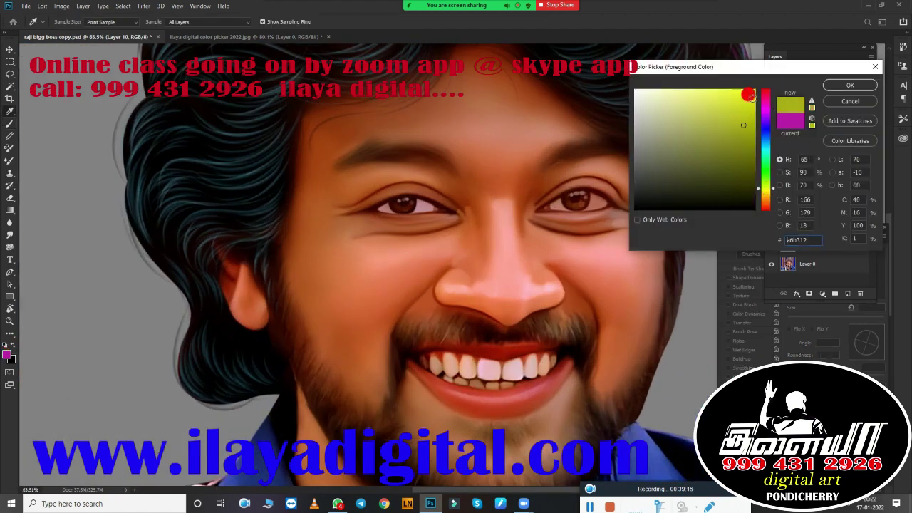
left_click(851, 96)
Step: Paint yellow-green strands along the top hair edge, undoing a thick stray stroke
scroll(291, 149, "up", 3)
scroll(505, 146, "up", 3)
left_click_drag(505, 147, 327, 303)
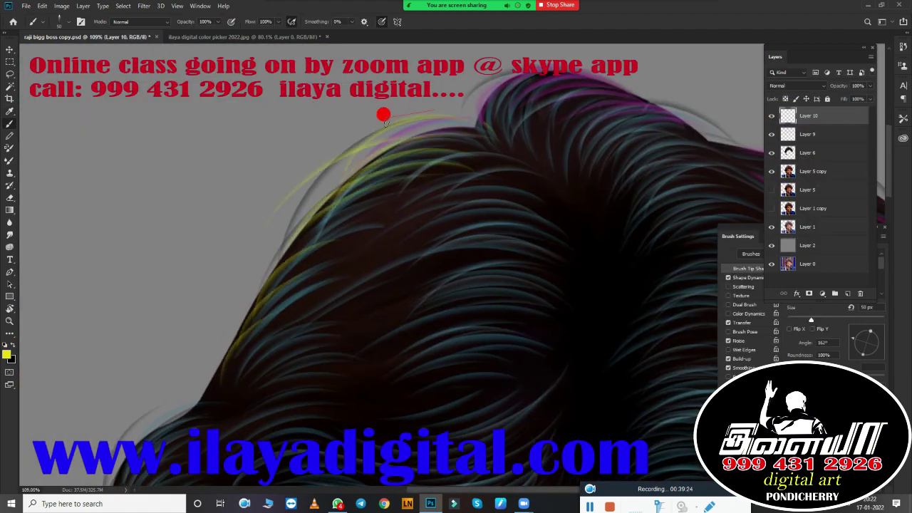
scroll(458, 199, "down", 3)
left_click_drag(410, 198, 375, 296)
key("ctrl+z")
Step: Paint yellow-green strands along the lower-left hair curve near the ear
scroll(387, 305, "up", 2)
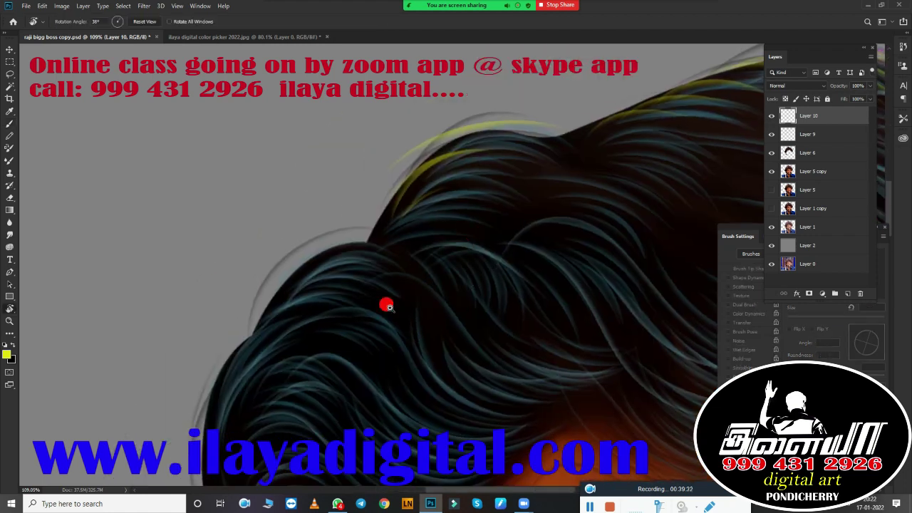
scroll(350, 291, "up", 2)
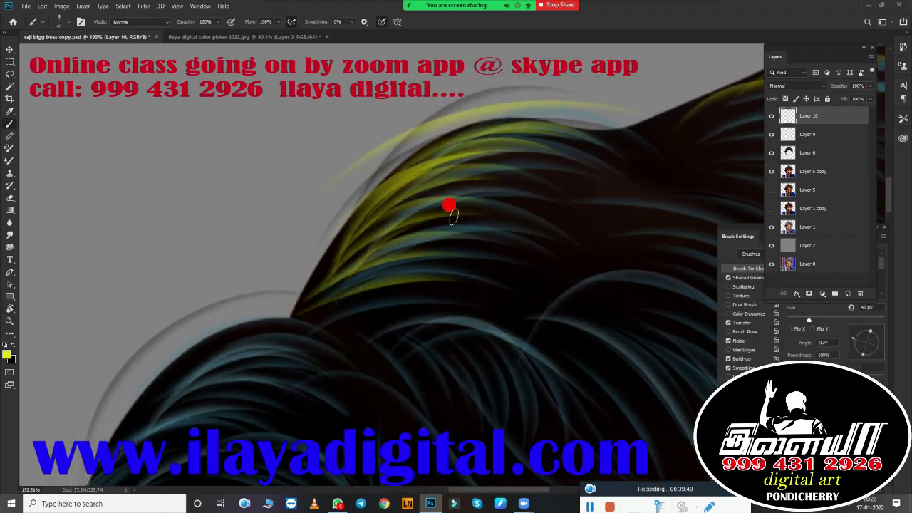
scroll(447, 204, "down", 2)
scroll(484, 190, "down", 2)
scroll(375, 297, "down", 2)
scroll(569, 267, "up", 1)
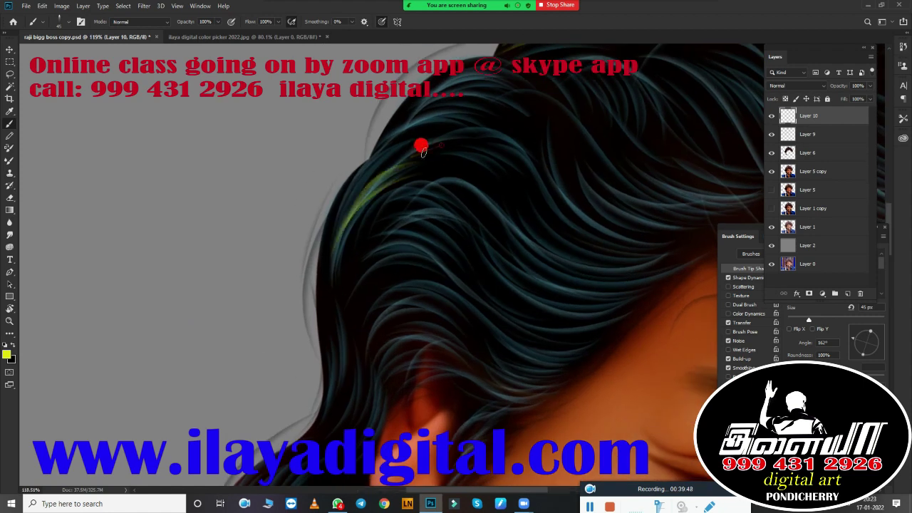
scroll(320, 250, "up", 1)
scroll(356, 239, "up", 2)
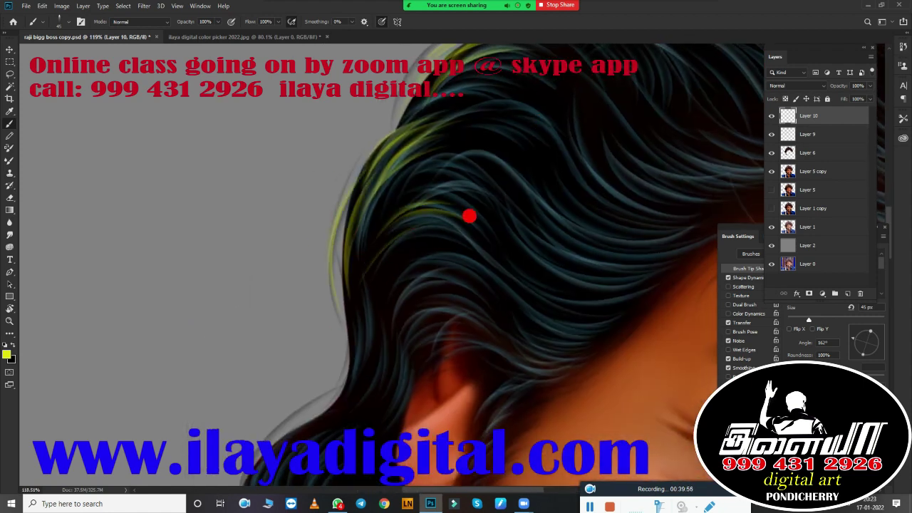
left_click_drag(395, 346, 442, 185)
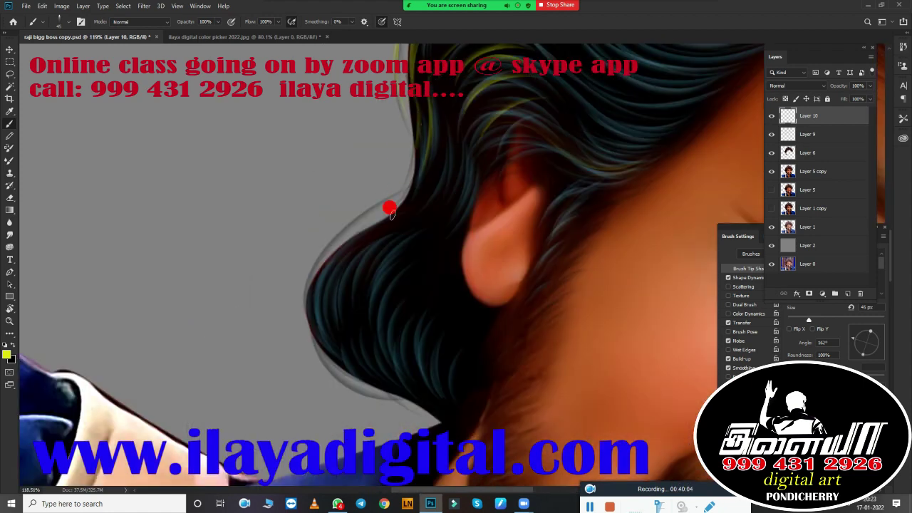
mouse_move(390, 210)
left_mouse_down()
mouse_move(366, 377)
mouse_move(394, 331)
mouse_move(409, 381)
mouse_move(377, 386)
left_mouse_up()
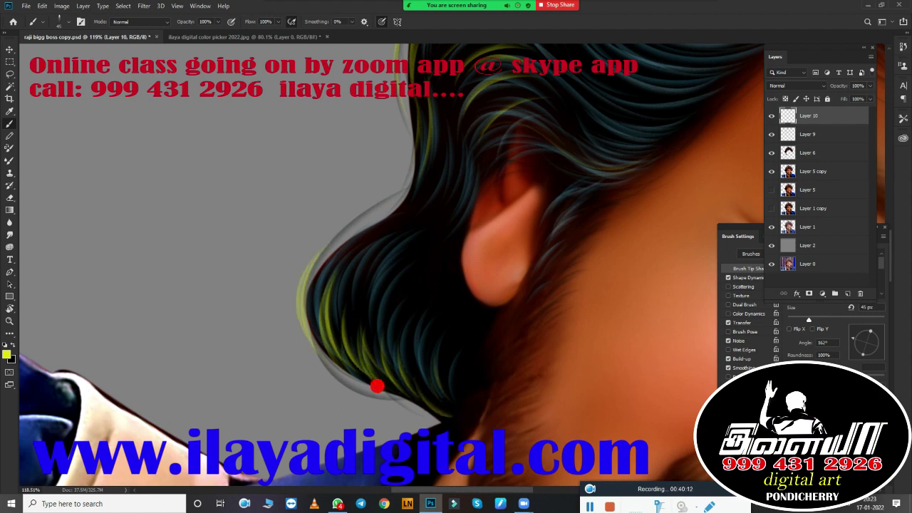
Step: Try a straight yellow strand across the hair, undo it, and review the highlights
scroll(427, 402, "up", 3)
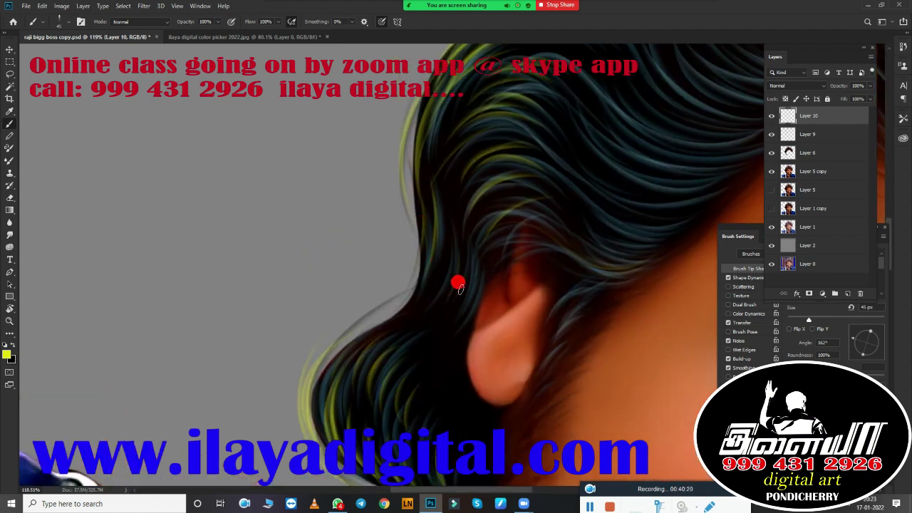
scroll(488, 335, "up", 2)
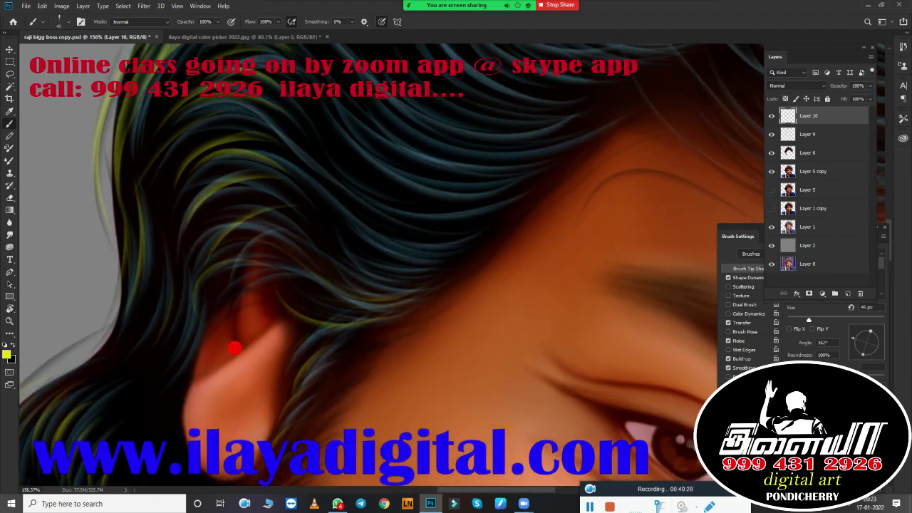
scroll(342, 348, "up", 2)
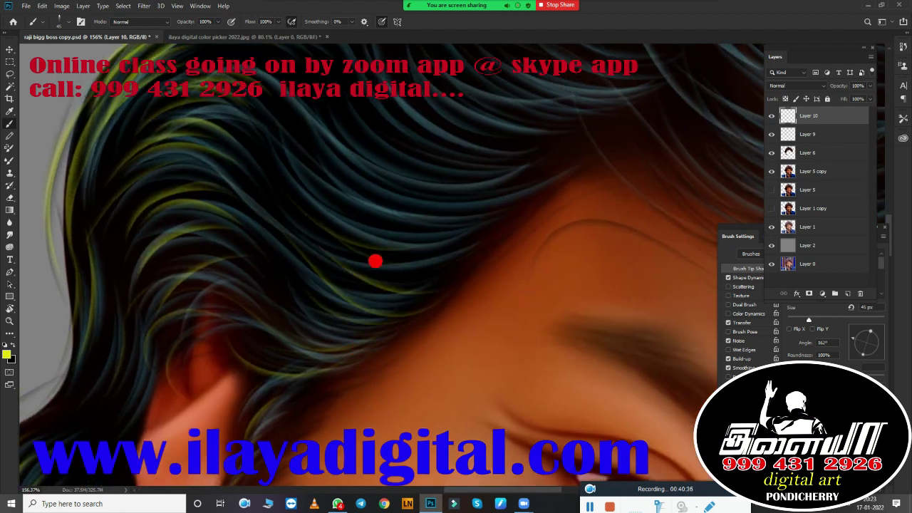
scroll(366, 214, "up", 3)
left_click_drag(319, 278, 531, 310)
key("ctrl+z")
scroll(519, 290, "up", 2)
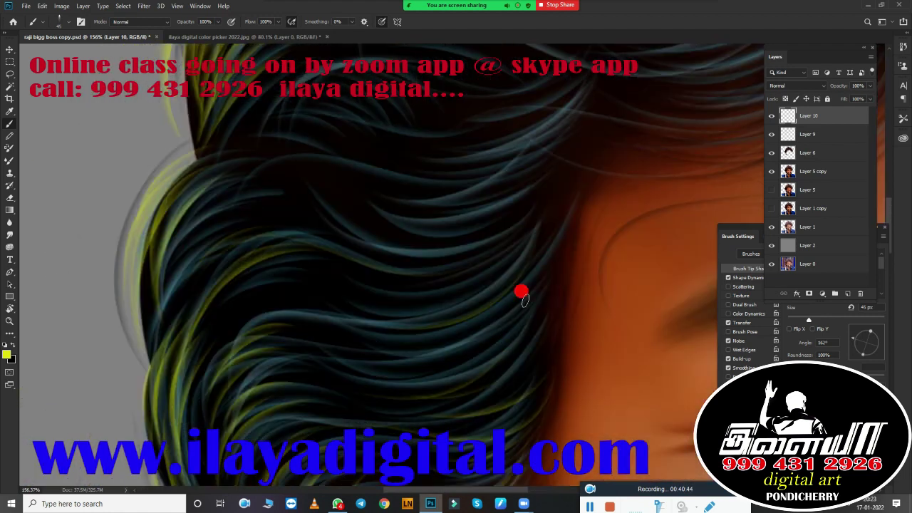
scroll(452, 338, "up", 2)
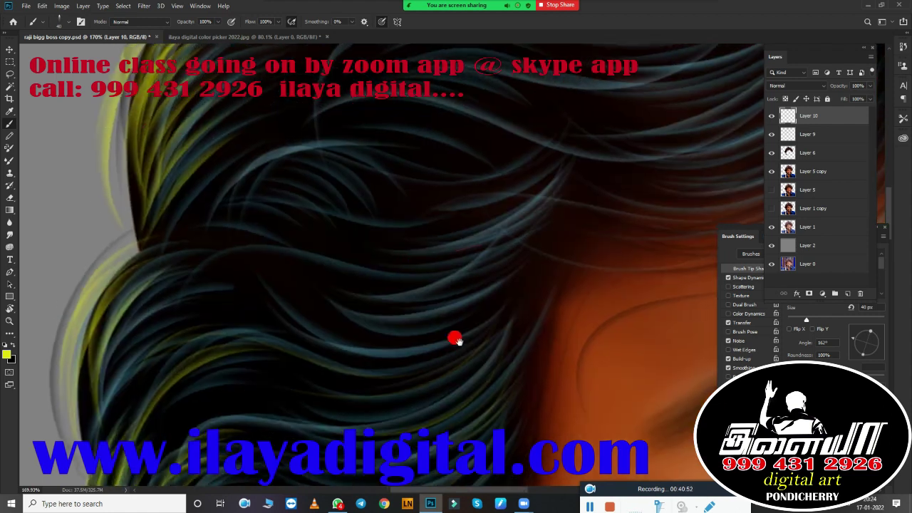
scroll(358, 309, "down", 3)
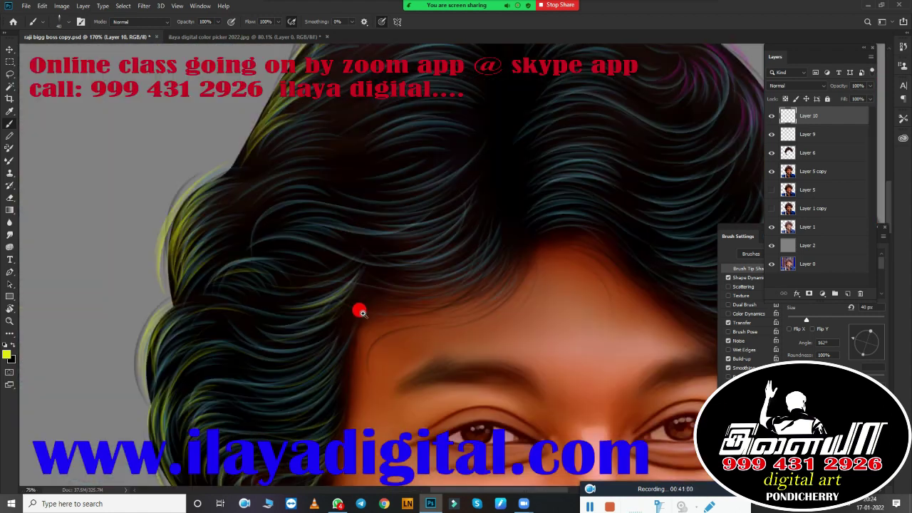
scroll(365, 318, "up", 2)
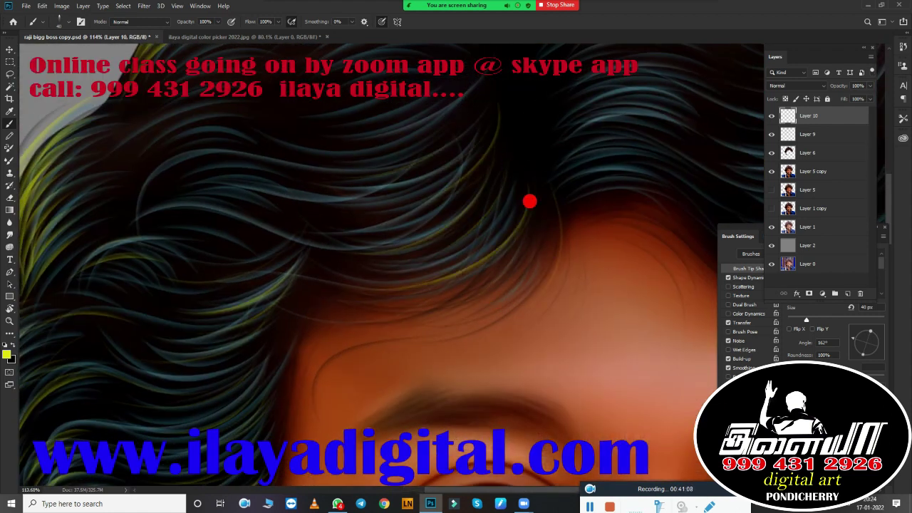
scroll(187, 274, "up", 3)
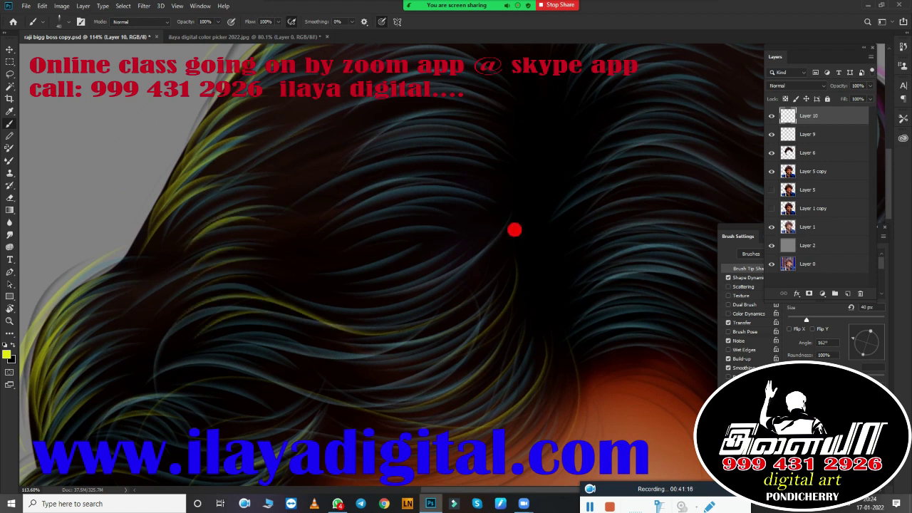
scroll(336, 252, "down", 2)
scroll(361, 257, "down", 2)
scroll(361, 257, "up", 3)
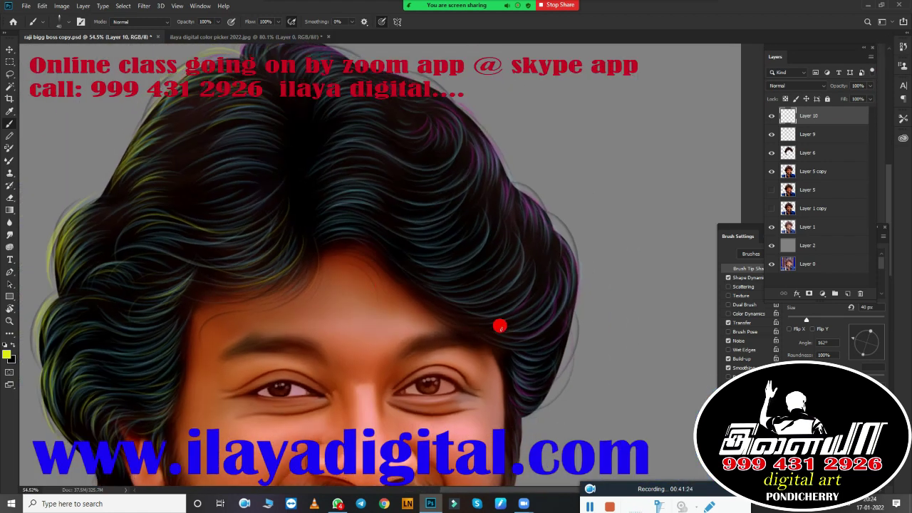
Step: Pick an orange colour and brush strands across the top-right hair
left_click(9, 351)
left_click(726, 85)
left_click(852, 85)
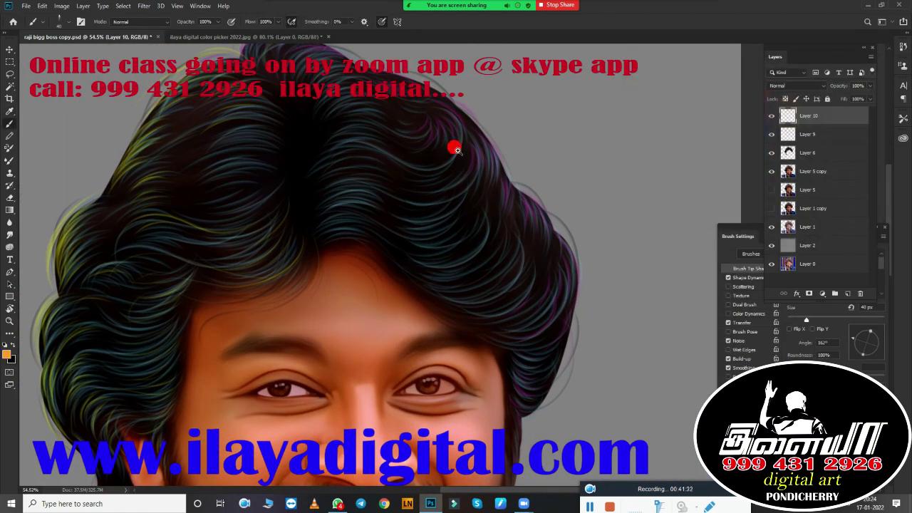
scroll(330, 134, "up", 3)
mouse_move(330, 134)
left_mouse_down()
mouse_move(315, 212)
mouse_move(584, 281)
left_mouse_up()
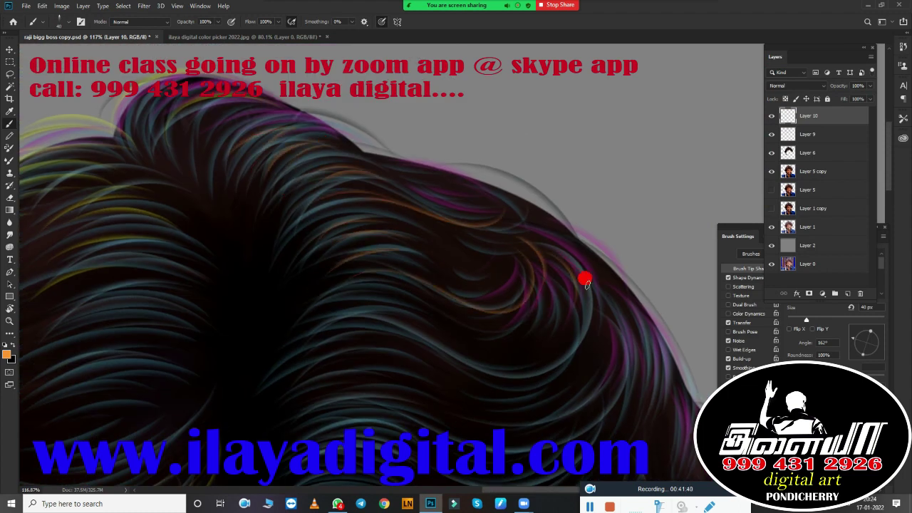
Step: Paint more orange strands into the right-side hair, then view the whole portrait
scroll(488, 196, "down", 3)
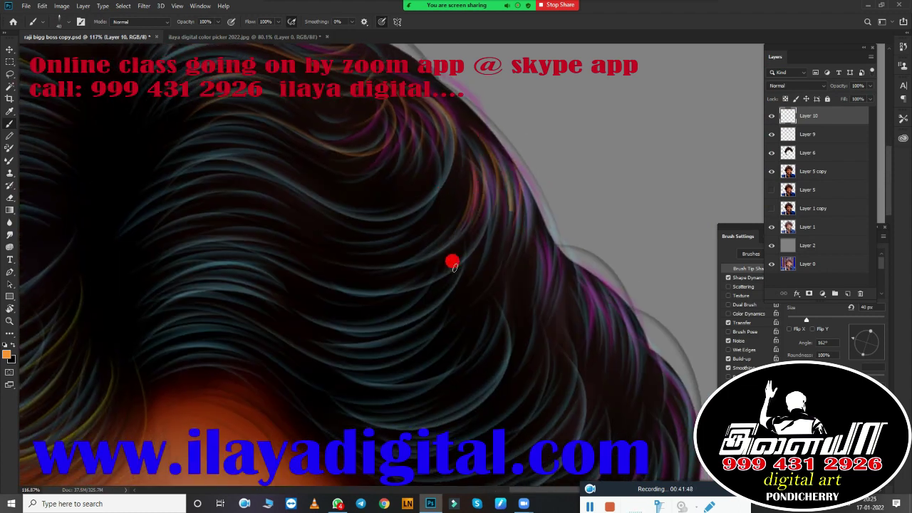
scroll(451, 260, "down", 3)
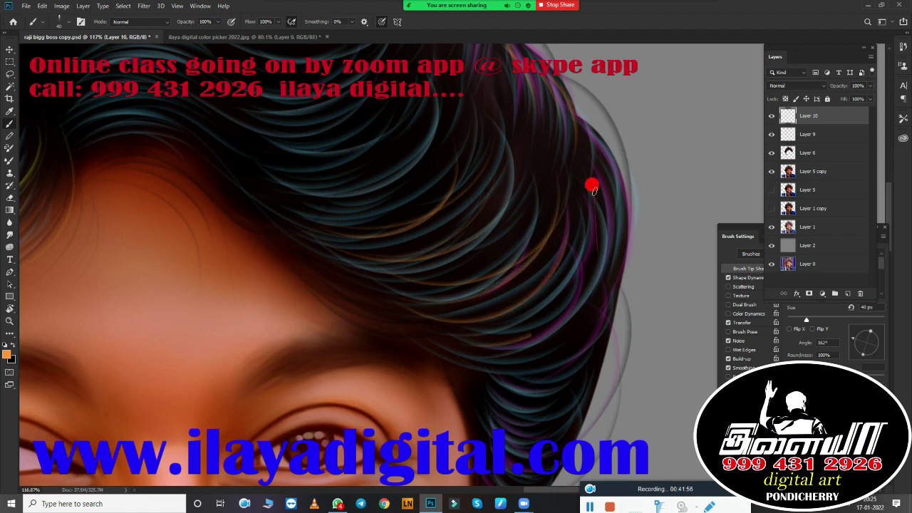
scroll(475, 273, "down", 3)
scroll(541, 278, "up", 3)
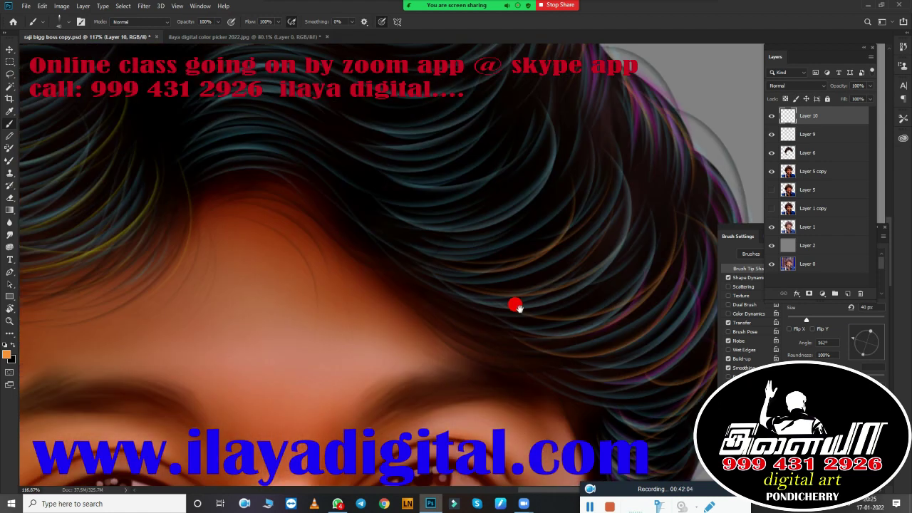
scroll(427, 285, "up", 3)
left_click_drag(230, 226, 327, 264)
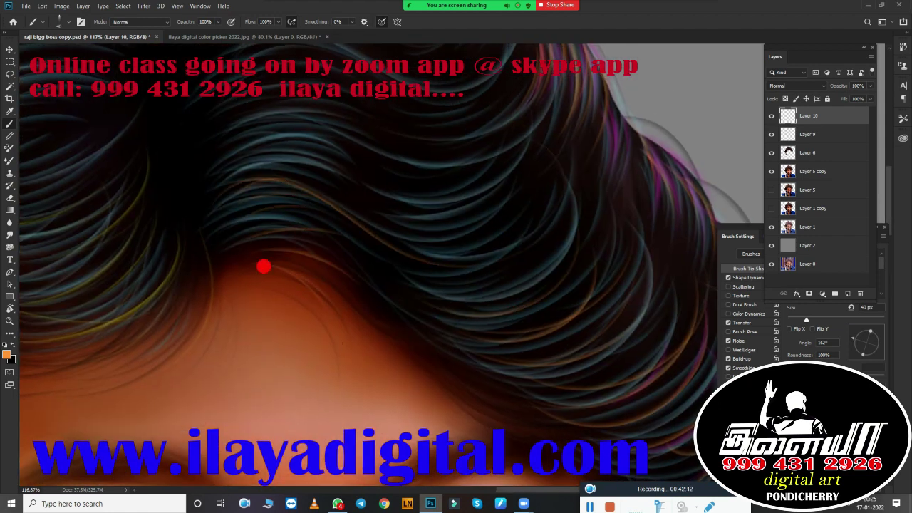
scroll(474, 376, "up", 3)
key("ctrl+0")
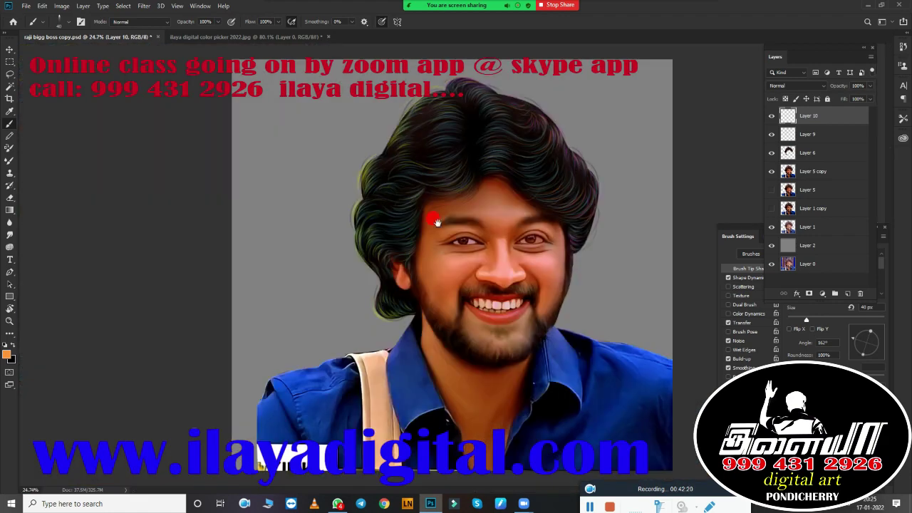
scroll(437, 223, "up", 3)
scroll(475, 332, "up", 3)
scroll(509, 340, "up", 2)
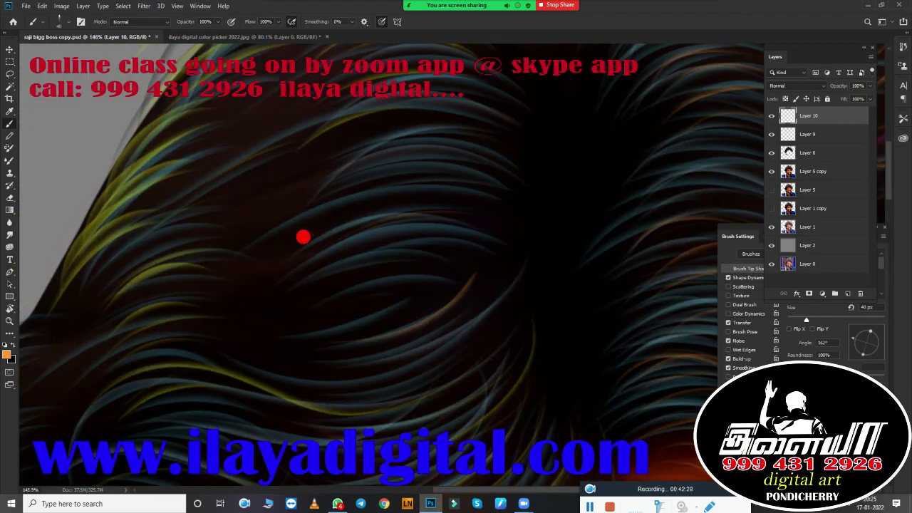
scroll(302, 237, "down", 3)
scroll(415, 266, "up", 1)
Step: Switch to near-white f6f5f4 and brush light strands across the dark hair
left_click(7, 354)
left_click(636, 94)
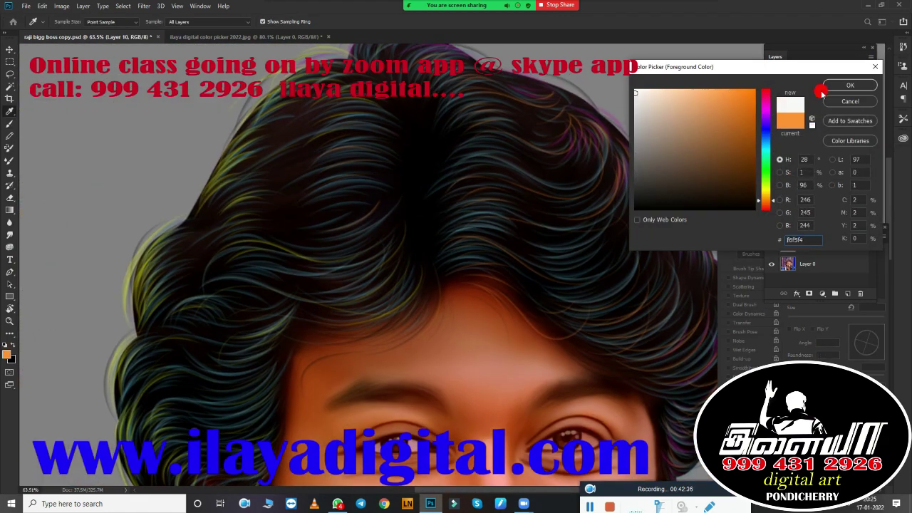
left_click(824, 88)
key("b")
scroll(440, 282, "up", 2)
mouse_move(378, 237)
left_mouse_down()
mouse_move(358, 190)
mouse_move(218, 231)
mouse_move(378, 240)
mouse_move(420, 291)
left_mouse_up()
Step: Pan over the forehead, head top, eye, nose and beard to review the highlights
left_click_drag(57, 299, 228, 230)
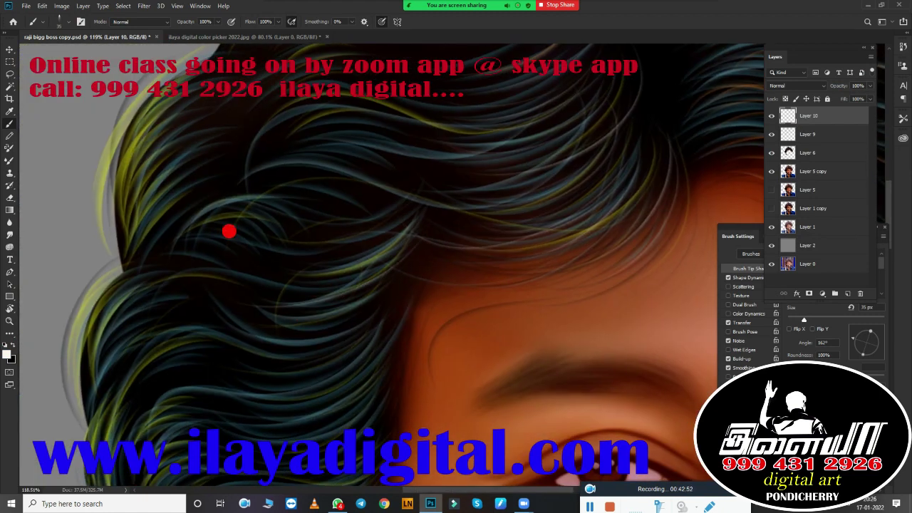
left_click_drag(342, 316, 433, 380)
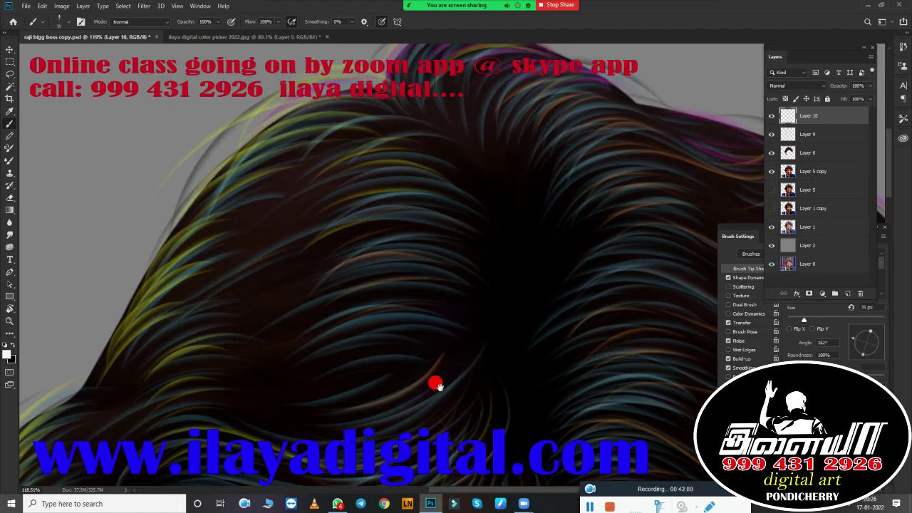
left_click_drag(285, 382, 299, 287)
mouse_move(344, 162)
left_mouse_down()
mouse_move(494, 203)
mouse_move(513, 234)
mouse_move(158, 170)
left_mouse_up()
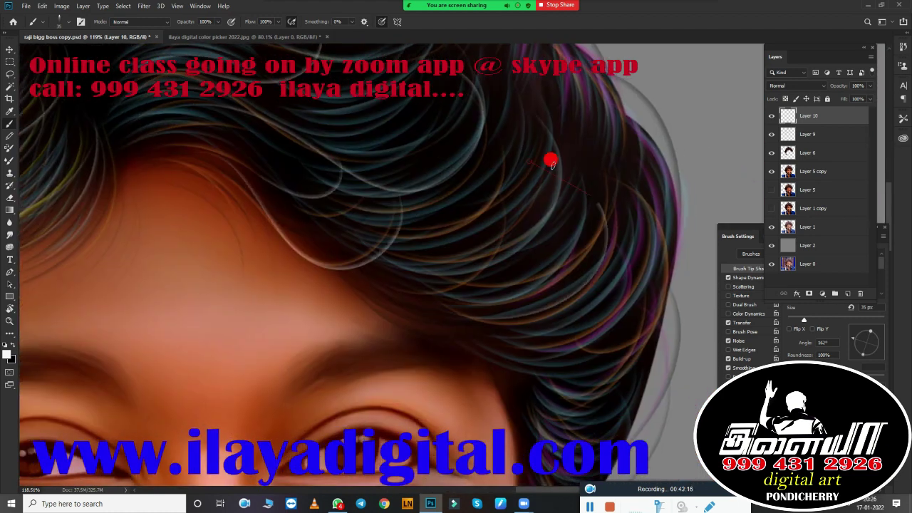
mouse_move(596, 484)
left_mouse_down()
mouse_move(511, 348)
mouse_move(564, 198)
left_mouse_up()
Step: Toggle Layer 6's visibility off and on to compare the hair colour
scroll(565, 198, "down", 5)
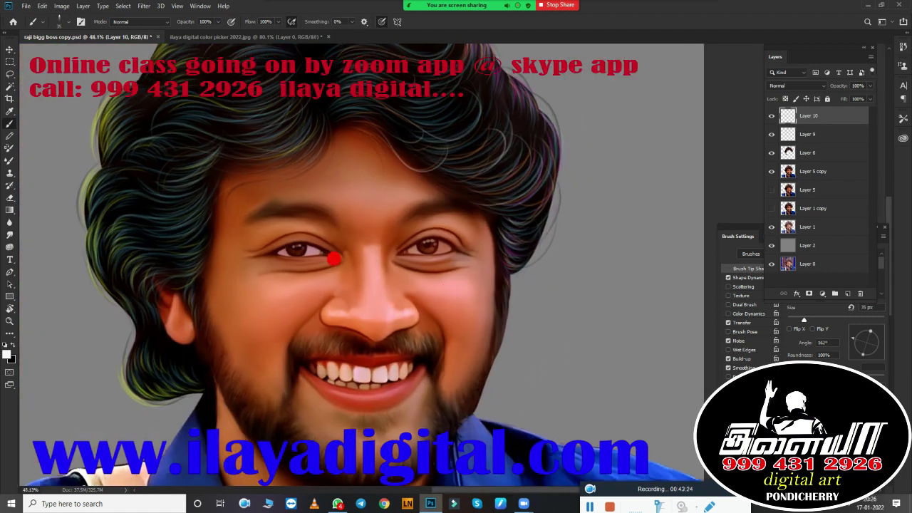
scroll(332, 259, "down", 2)
scroll(305, 204, "down", 1)
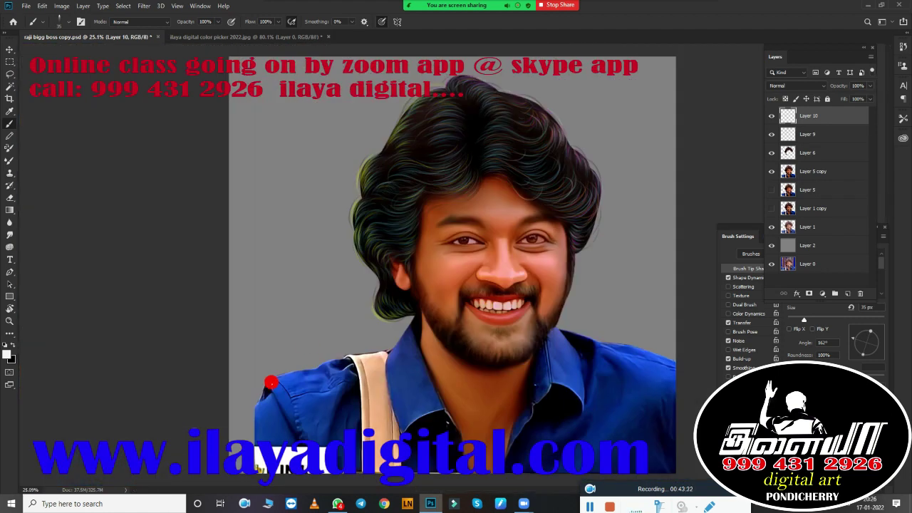
left_click(770, 153)
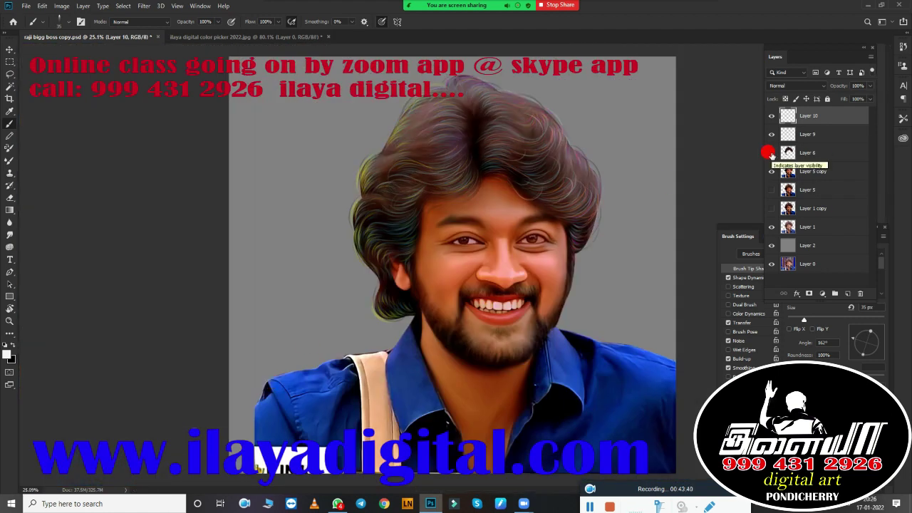
left_click(770, 152)
Step: Adjust Layer 6's opacity, then add a new empty Layer 11 for the moustache
left_click(807, 153)
left_click(870, 86)
left_click_drag(870, 96, 854, 100)
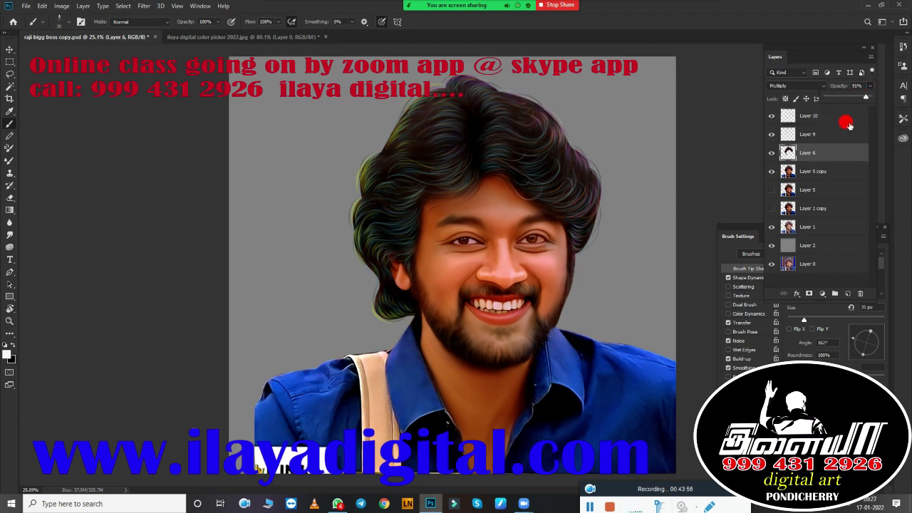
scroll(606, 257, "up", 3)
scroll(524, 300, "down", 1)
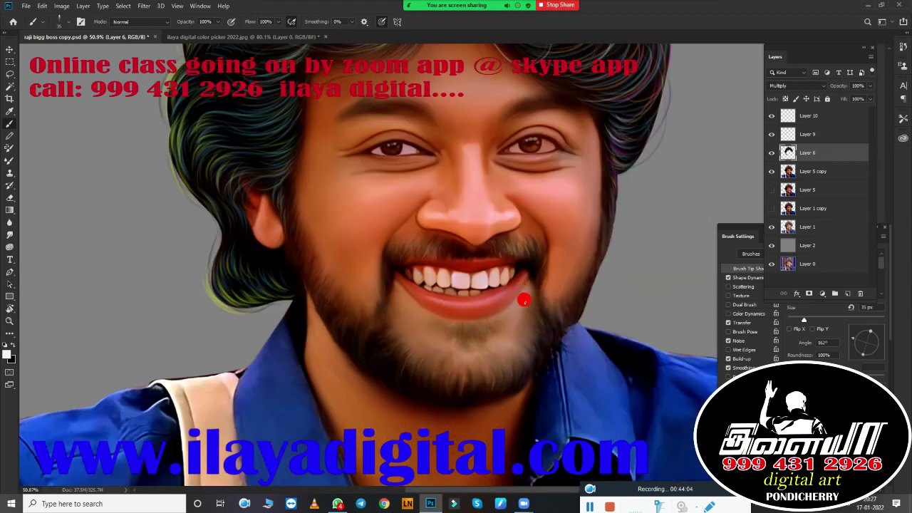
scroll(490, 248, "up", 5)
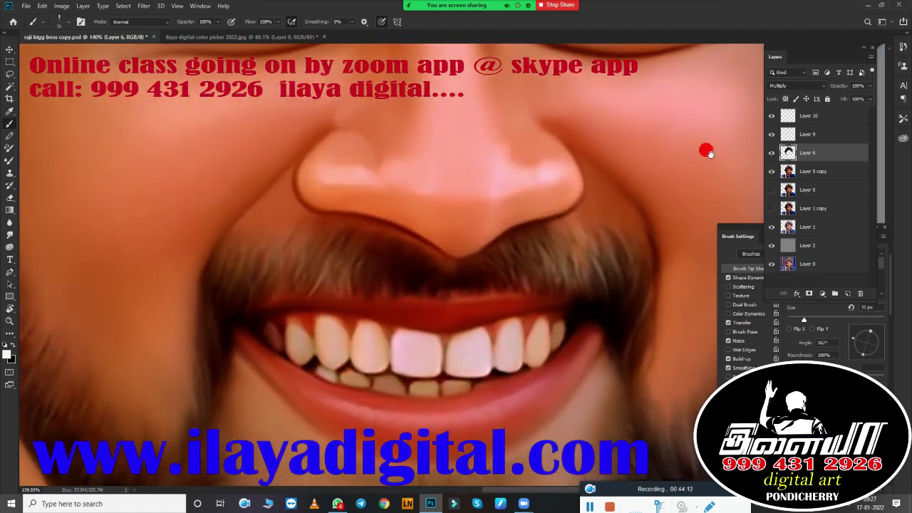
key("ctrl+shift+alt+n")
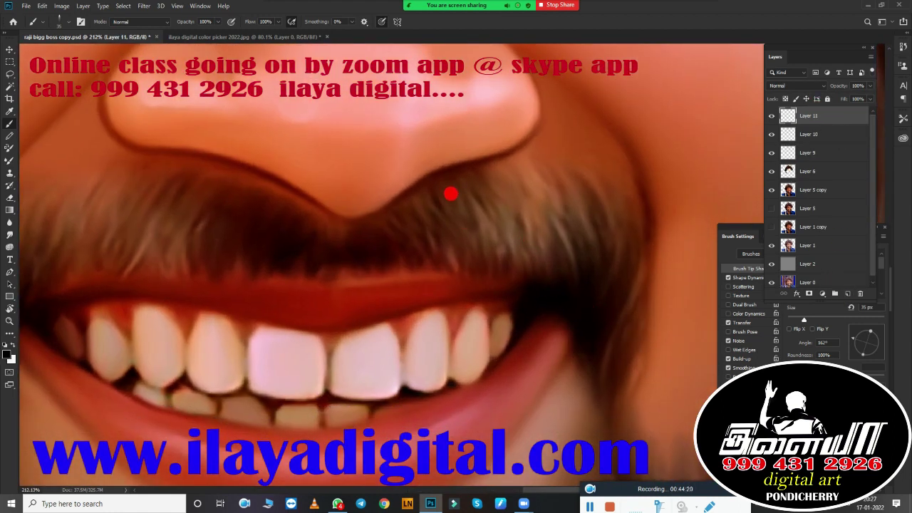
Step: Enable Shape Dynamics in the Brush Settings panel
key("F5")
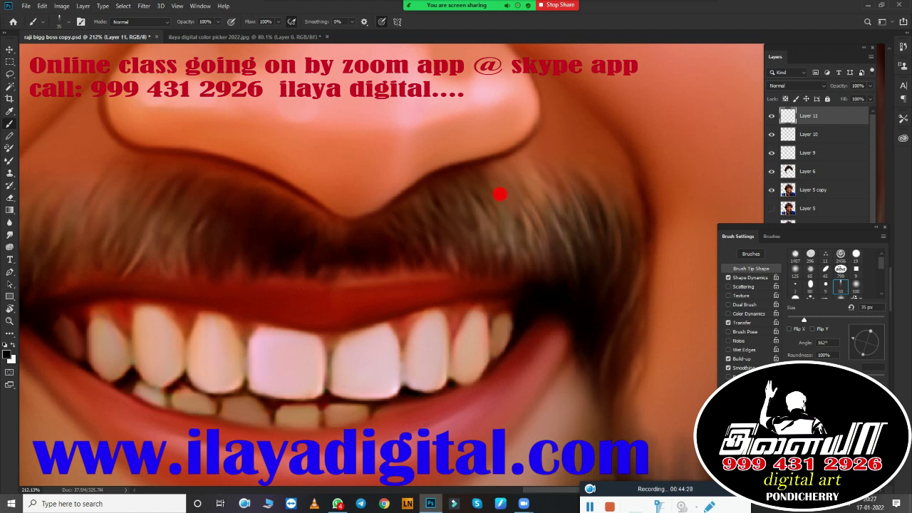
left_click(744, 277)
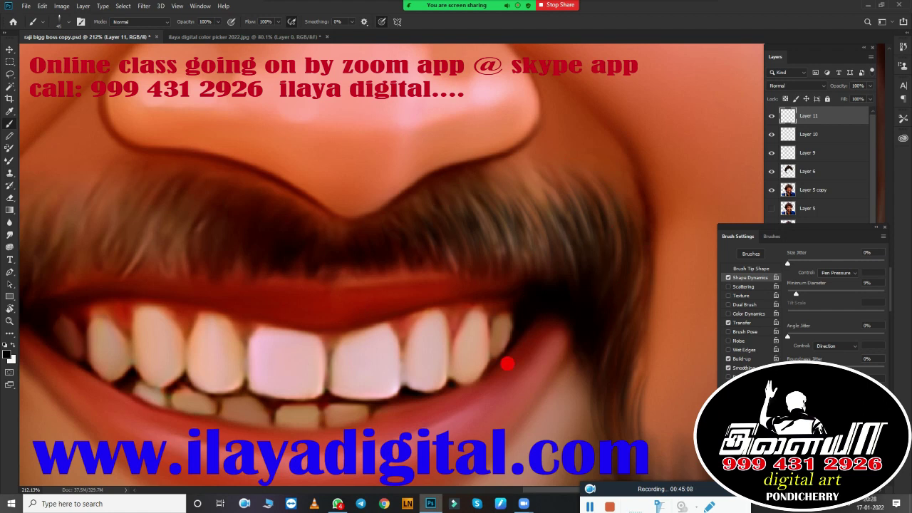
scroll(507, 364, "up", 2)
scroll(393, 265, "up", 2)
scroll(245, 315, "up", 2)
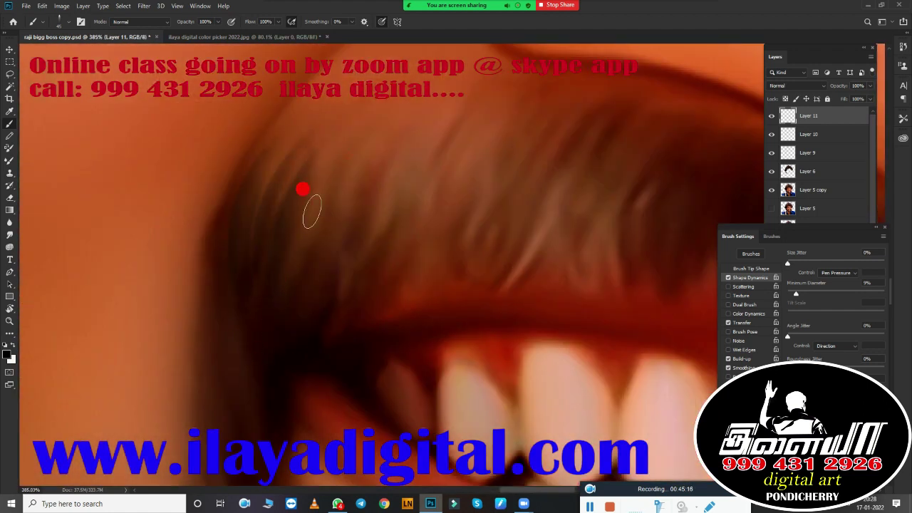
Step: Paint fine dark hair strands across the moustache
left_click_drag(317, 163, 335, 242)
left_click_drag(391, 139, 416, 235)
left_click_drag(463, 132, 498, 243)
left_click_drag(541, 157, 591, 243)
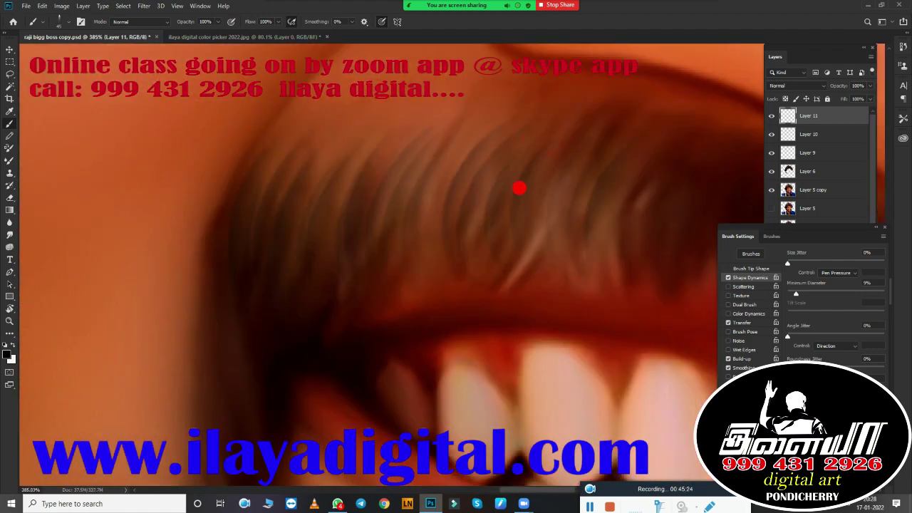
left_click_drag(528, 178, 535, 257)
left_click_drag(427, 146, 438, 231)
scroll(600, 218, "up", 2)
left_click_drag(271, 214, 313, 306)
left_click_drag(327, 230, 310, 284)
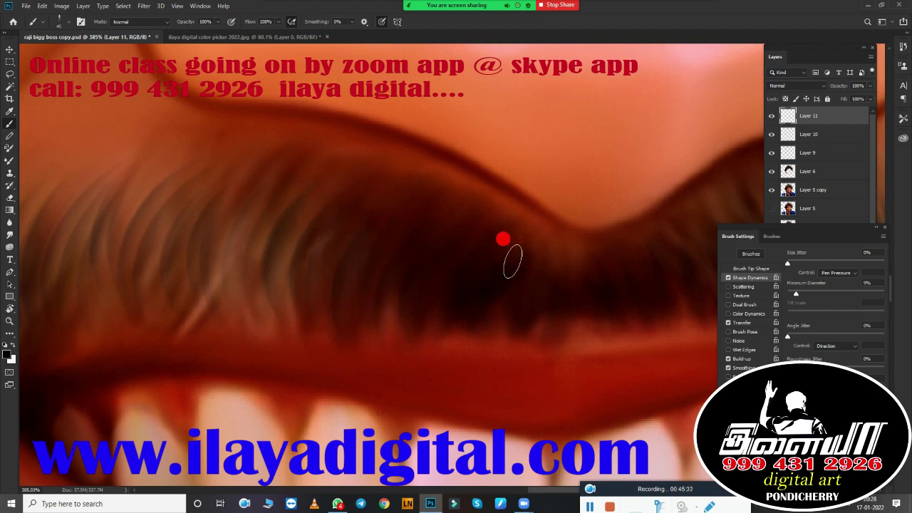
left_click_drag(265, 249, 257, 327)
Step: Add a second pass of dark hair strokes over the upper moustache
scroll(564, 276, "down", 3)
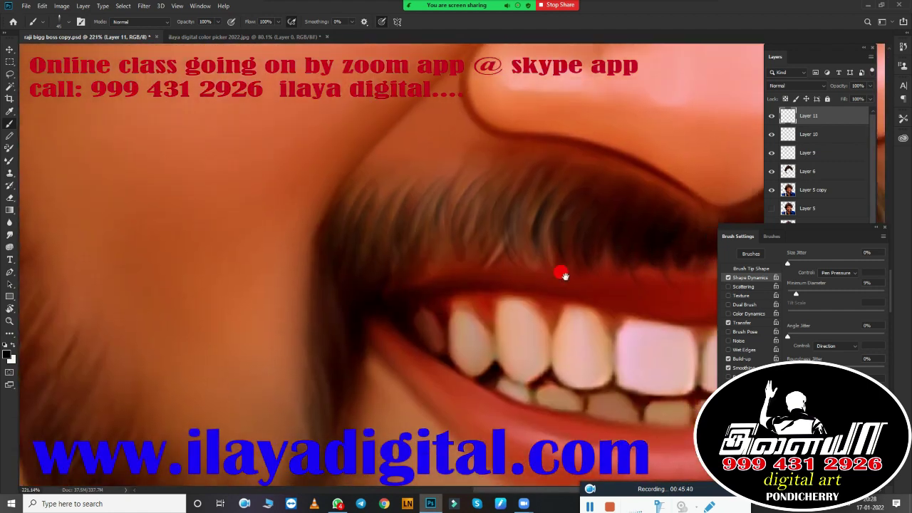
scroll(563, 275, "up", 3)
left_click_drag(498, 121, 484, 253)
left_click_drag(428, 107, 385, 228)
left_click_drag(342, 114, 320, 228)
left_click_drag(249, 125, 214, 214)
left_click_drag(371, 100, 391, 210)
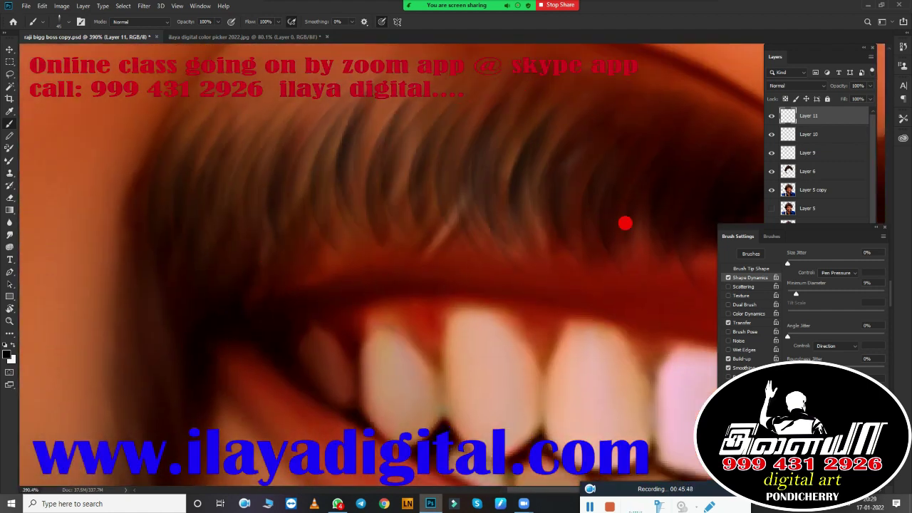
scroll(624, 224, "down", 2)
scroll(383, 320, "down", 1)
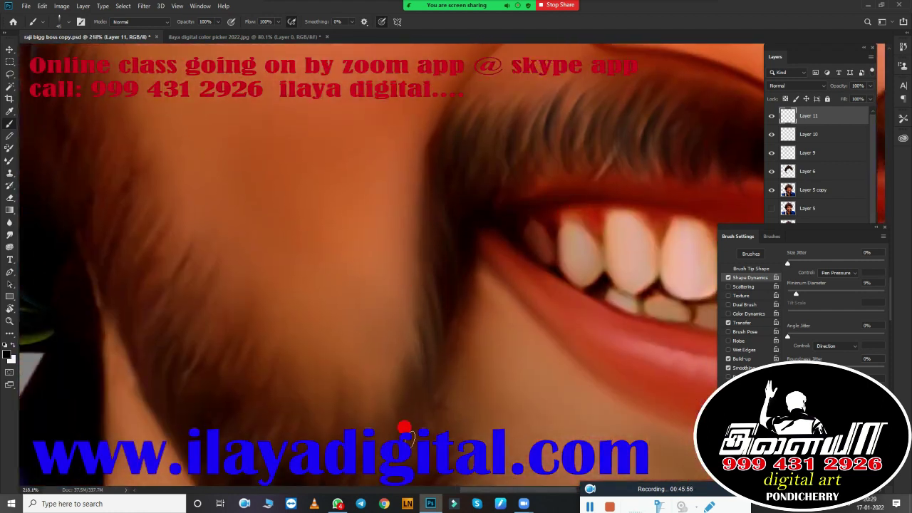
Step: Set the paint colour to mid blue #5e8dbd
key("i")
left_click(490, 295)
left_click(6, 355)
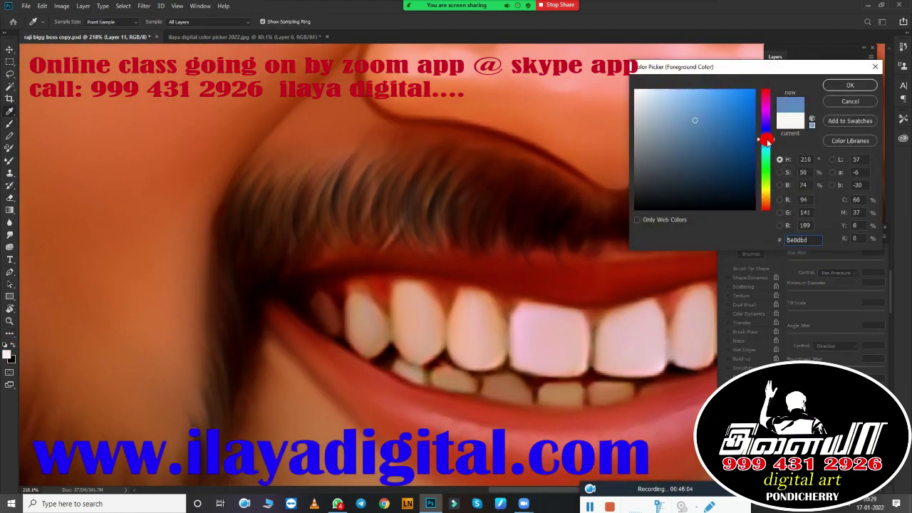
left_click(709, 136)
key("Return")
key("b")
Step: Brush two thin blue strands into the moustache
scroll(563, 247, "up", 2)
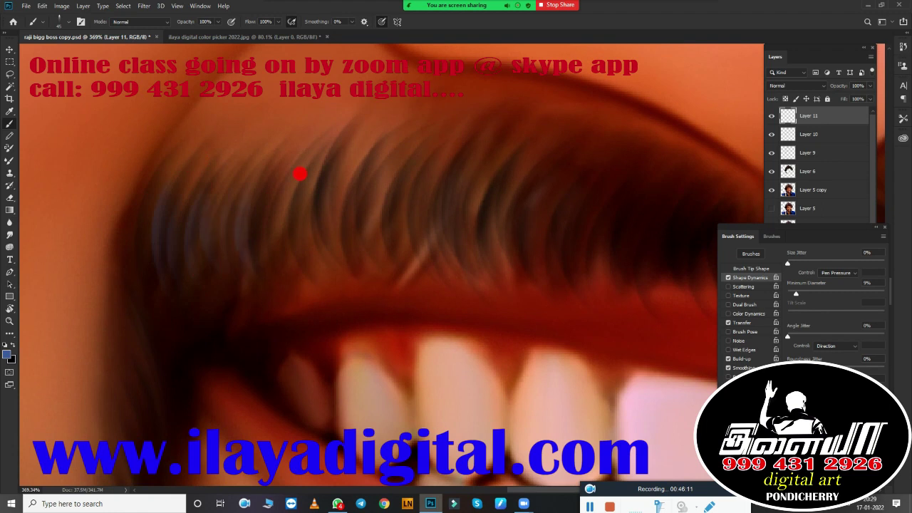
left_click_drag(265, 270, 277, 215)
left_click_drag(392, 223, 403, 190)
mouse_move(139, 225)
left_mouse_down()
mouse_move(364, 344)
mouse_move(236, 372)
left_mouse_up()
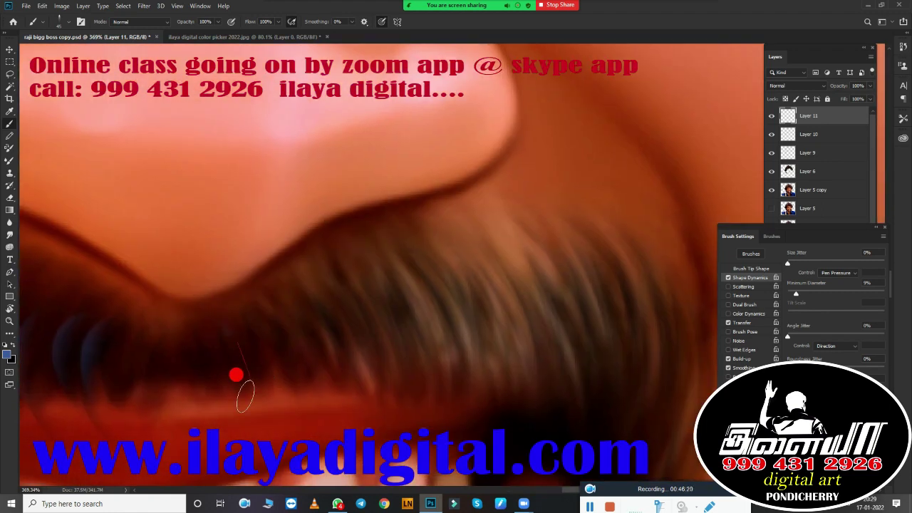
scroll(624, 365, "down", 5)
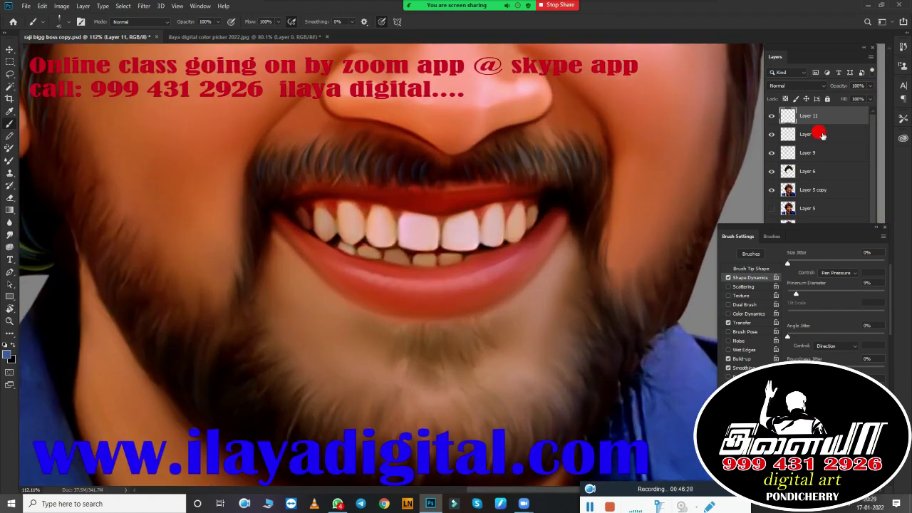
Step: Select Layer 5 copy, hide Layer 11 and try the Smudge and Sponge tools
left_click(812, 189)
left_click(771, 116)
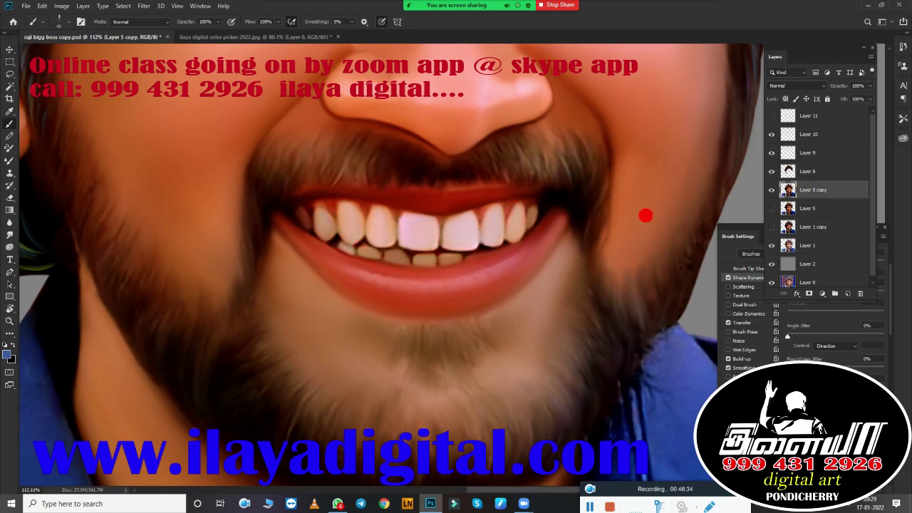
left_click(10, 231)
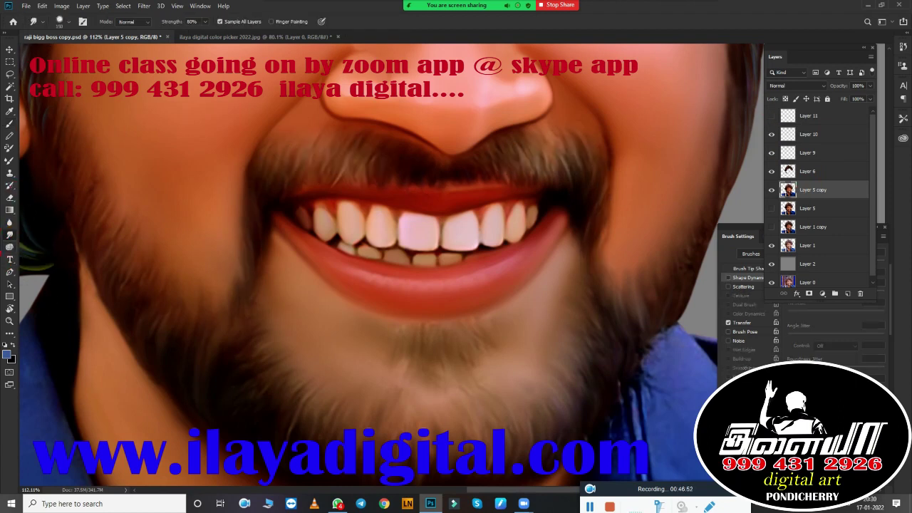
key("o")
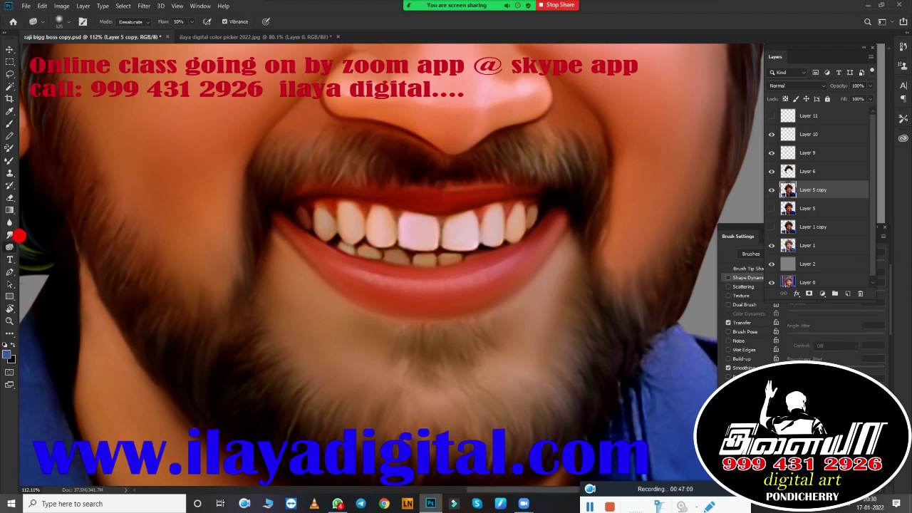
Step: Cycle through Blur, Smudge and Sponge, settling on Burn at Midtones, 80% exposure
left_click(11, 224)
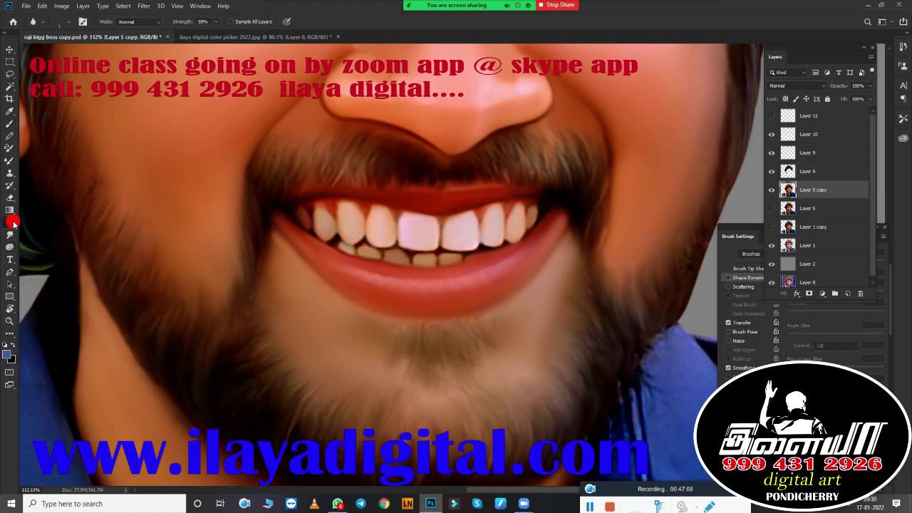
key("shift+r")
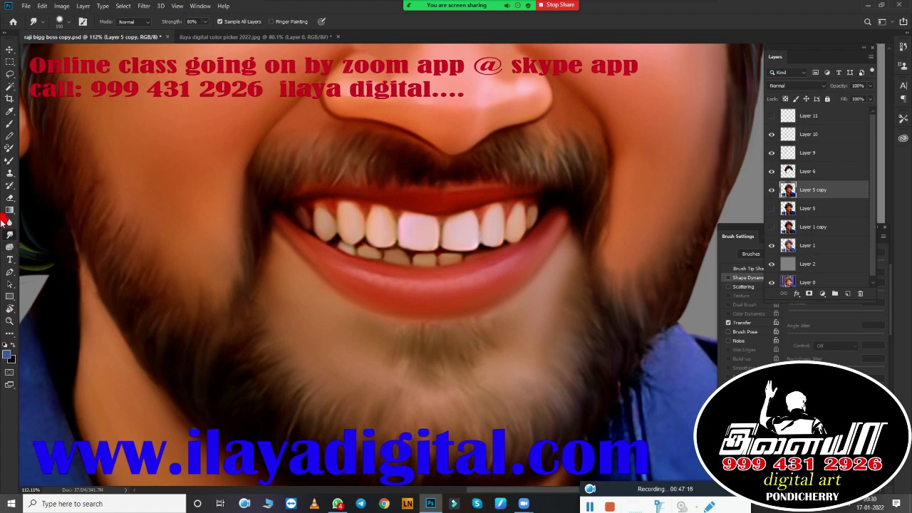
left_click(4, 223)
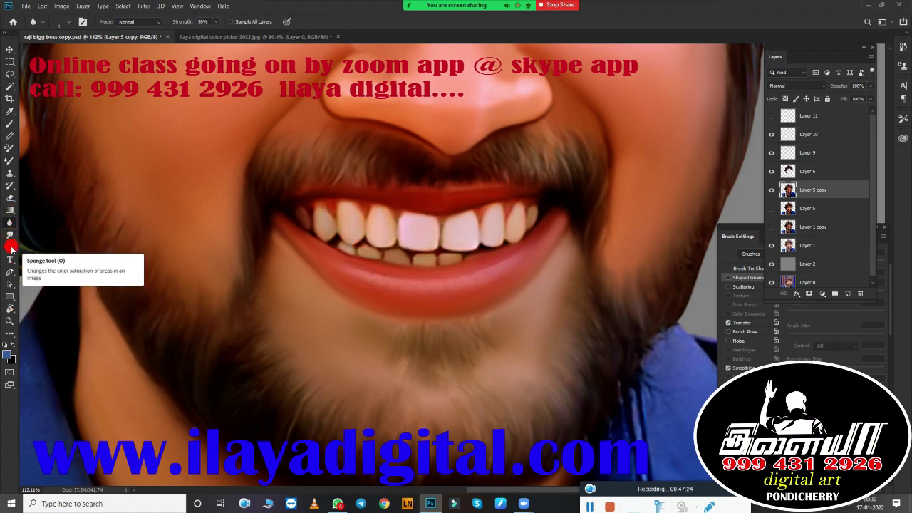
left_click(12, 247)
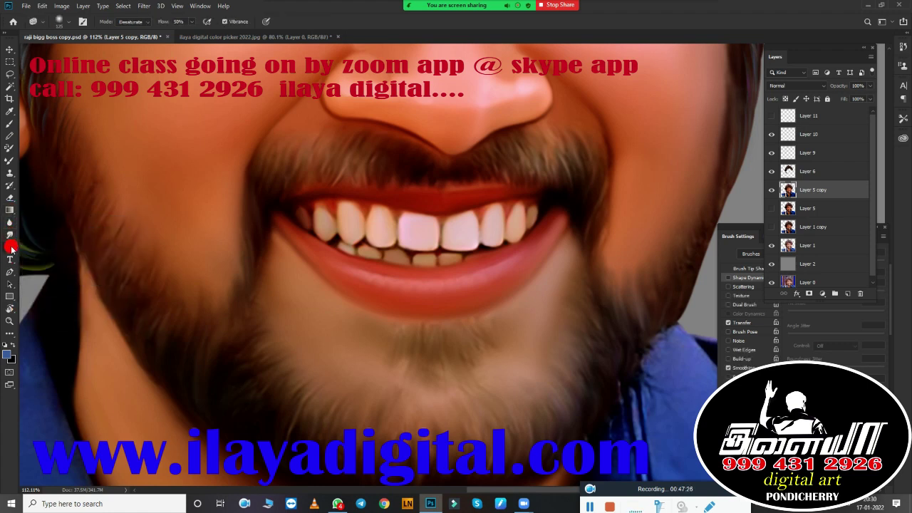
left_click(10, 333)
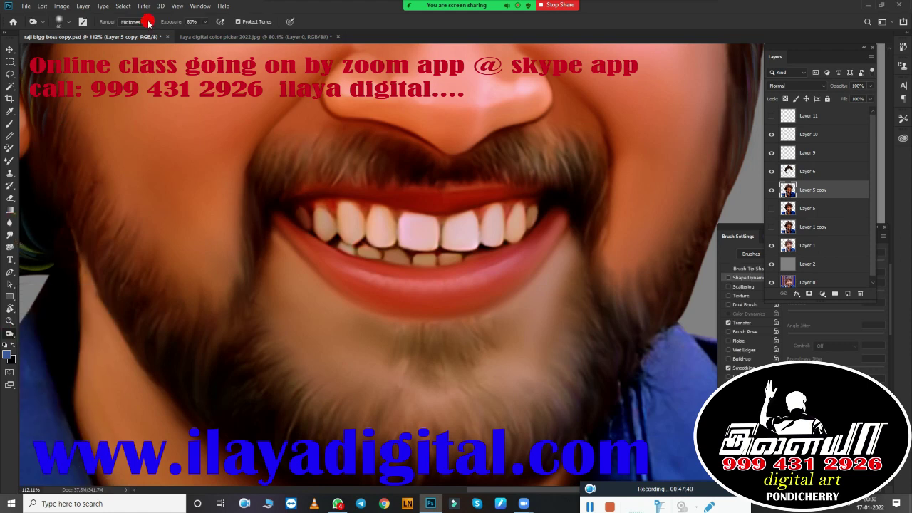
left_click(731, 322)
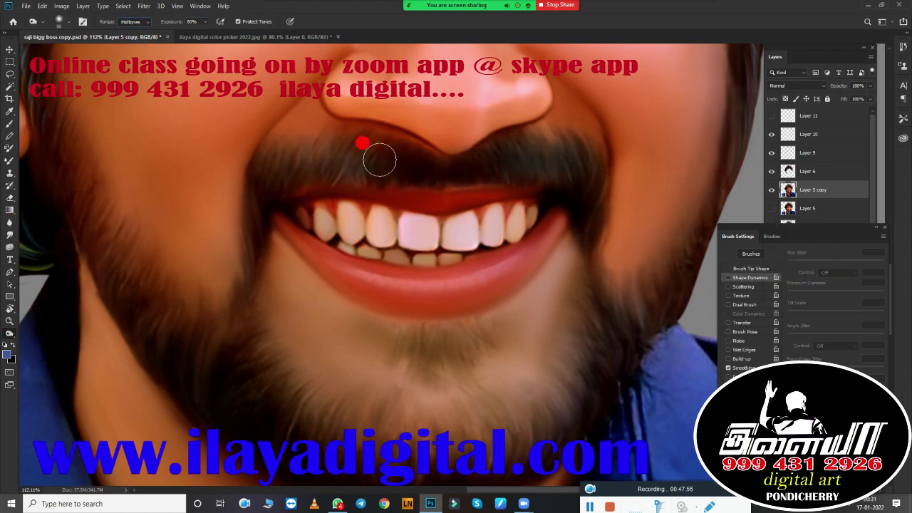
Step: Fit the portrait on screen and make Layer 11 visible again
key("ctrl+0")
left_click(775, 123)
scroll(537, 305, "up", 5)
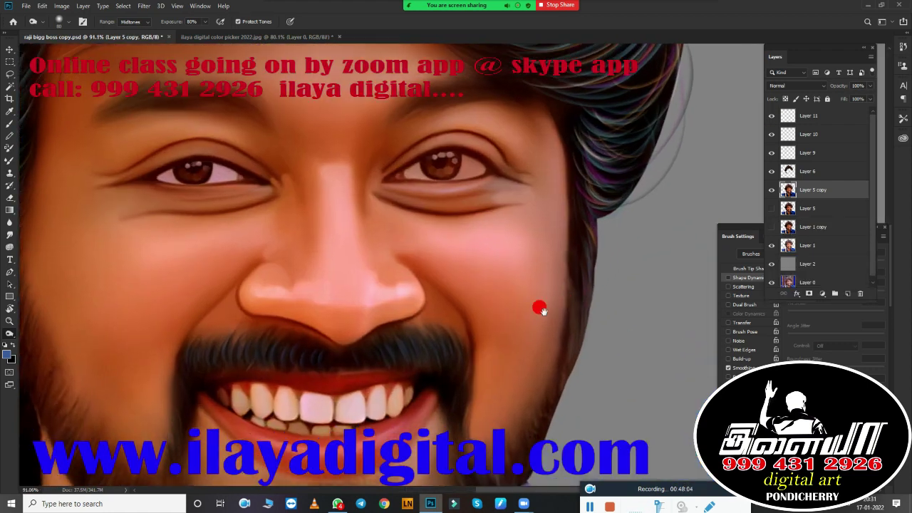
scroll(610, 299, "down", 3)
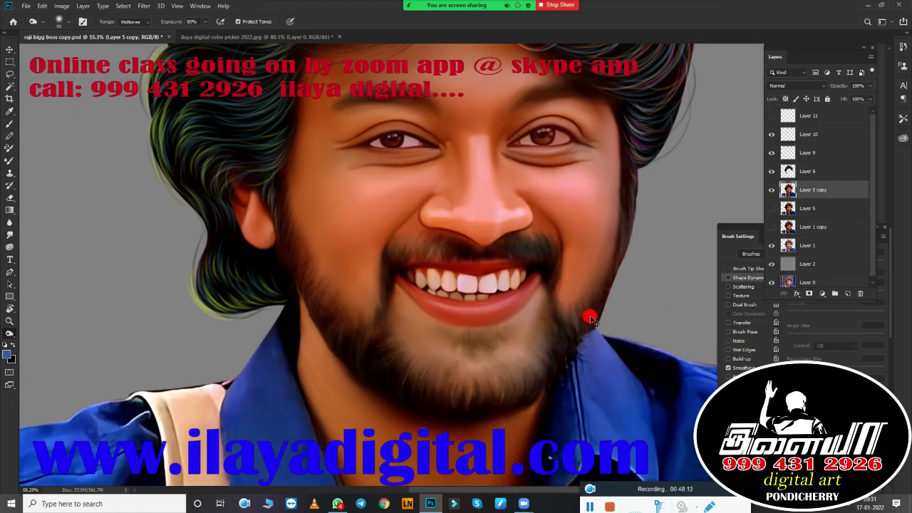
type("37")
key("alt+period")
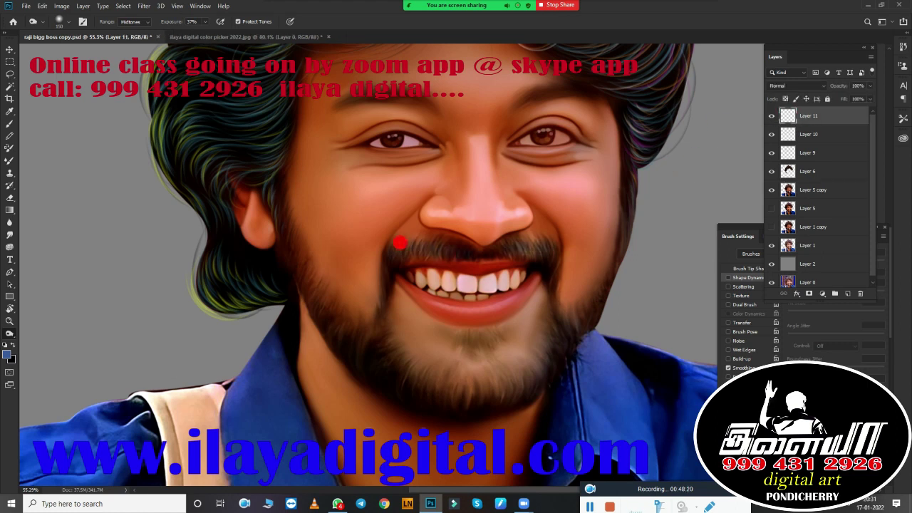
Step: Select Layer 5 copy, browse the Layers panel, then reselect Layer 11
left_click(812, 189)
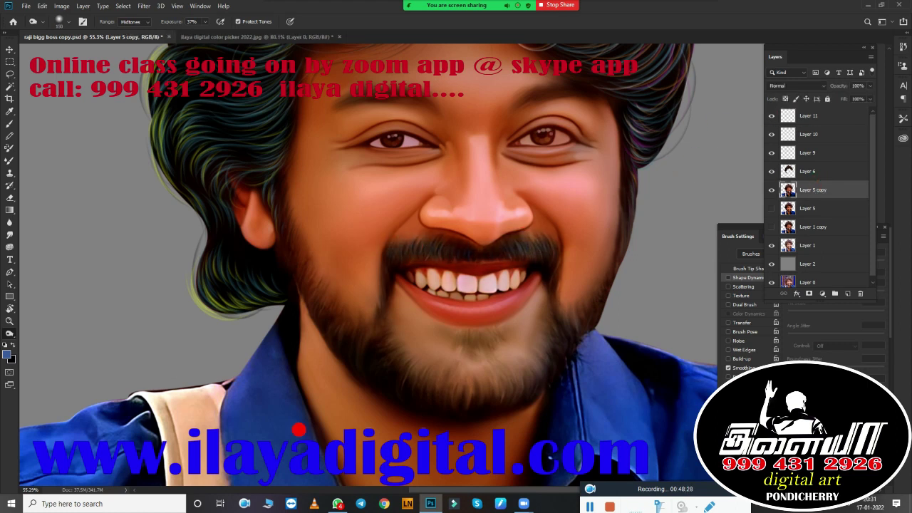
scroll(568, 387, "down", 2)
scroll(521, 359, "up", 3)
scroll(534, 348, "down", 3)
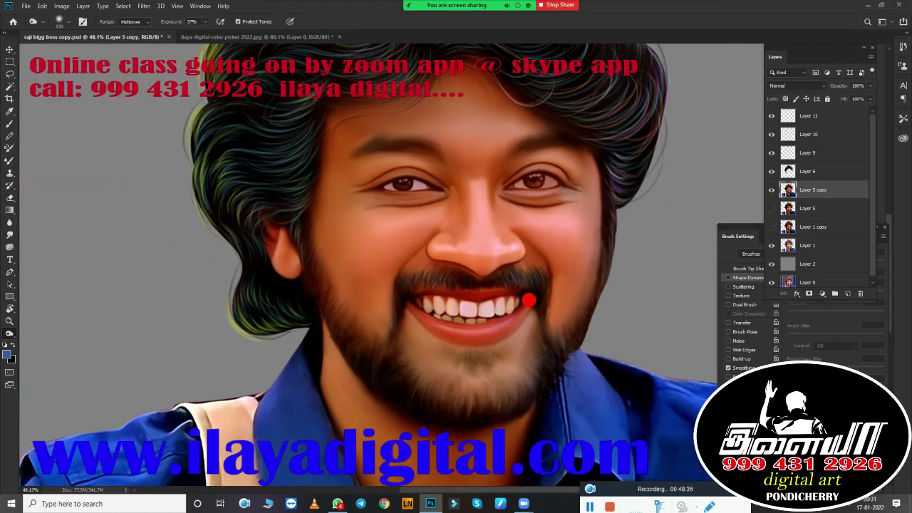
scroll(466, 289, "up", 3)
scroll(370, 190, "down", 3)
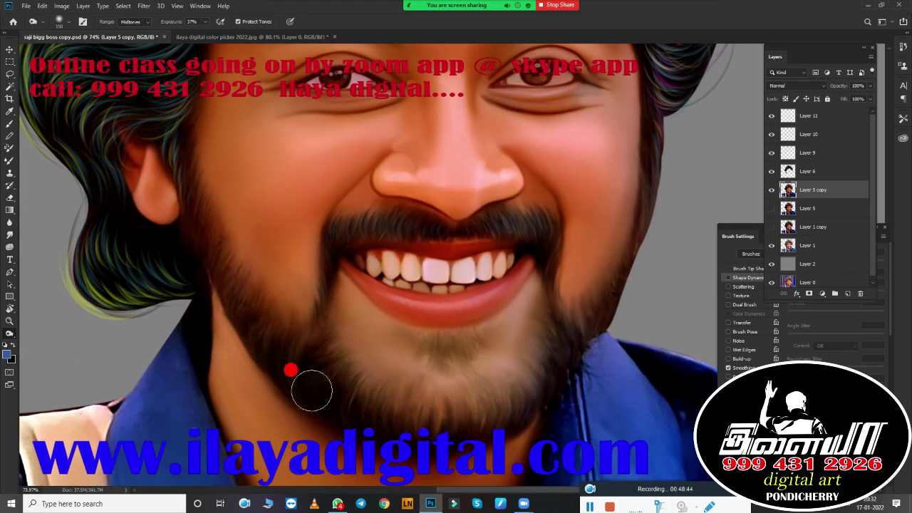
scroll(563, 326, "down", 3)
left_click(809, 116)
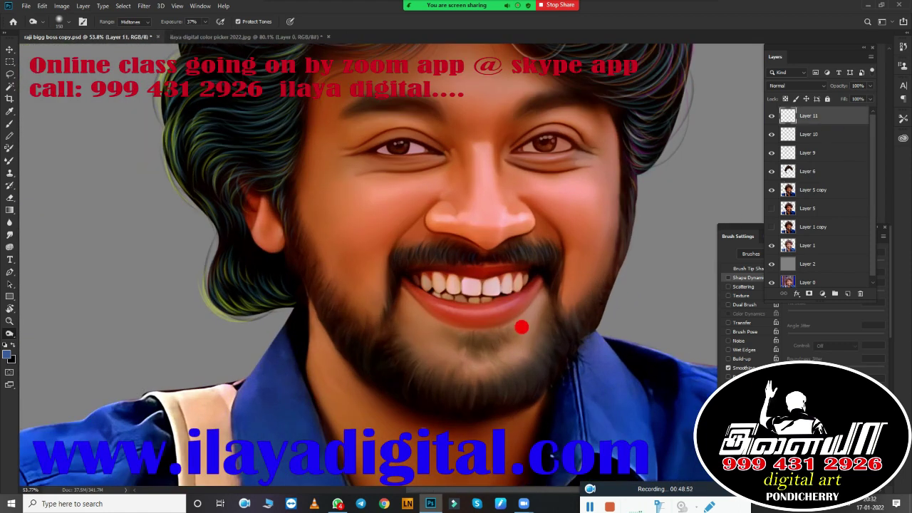
scroll(542, 299, "down", 3)
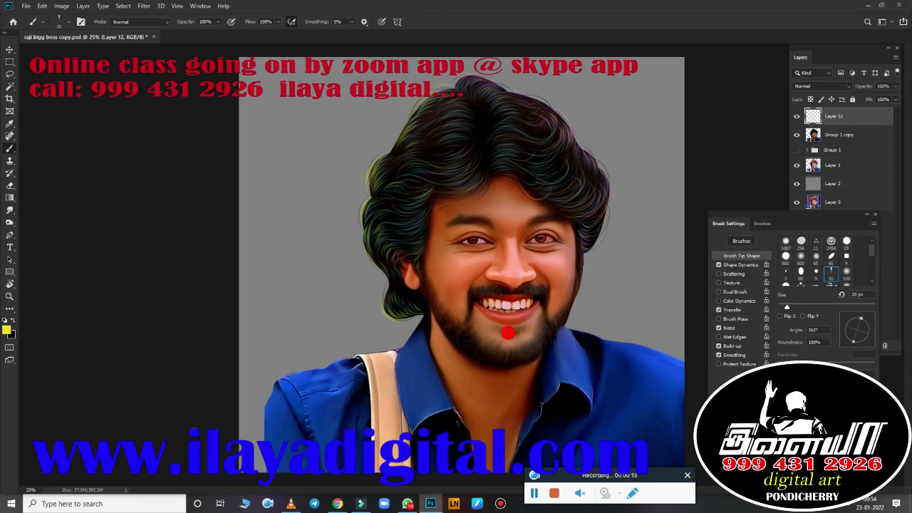
Step: Make black the painting colour, zoom in on the beard, and return to the Brush
scroll(498, 307, "up", 3)
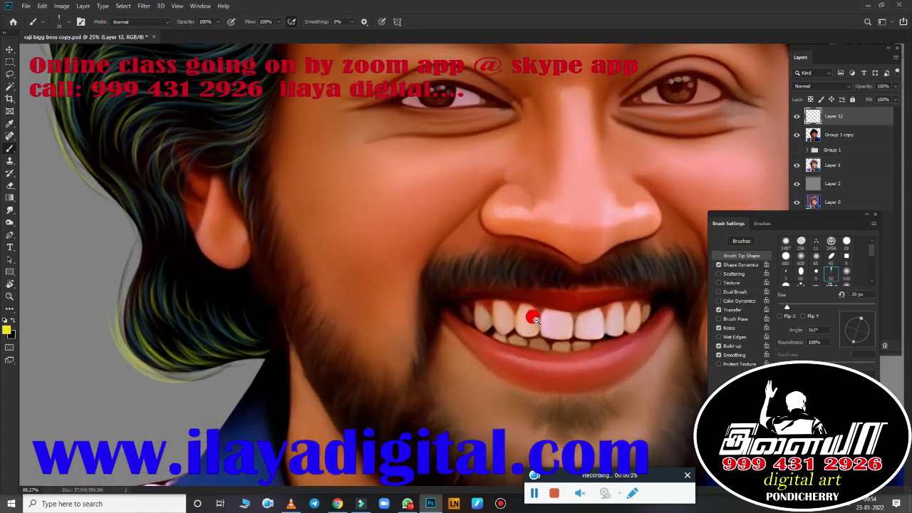
scroll(427, 342, "up", 3)
scroll(441, 371, "up", 3)
scroll(420, 334, "up", 2)
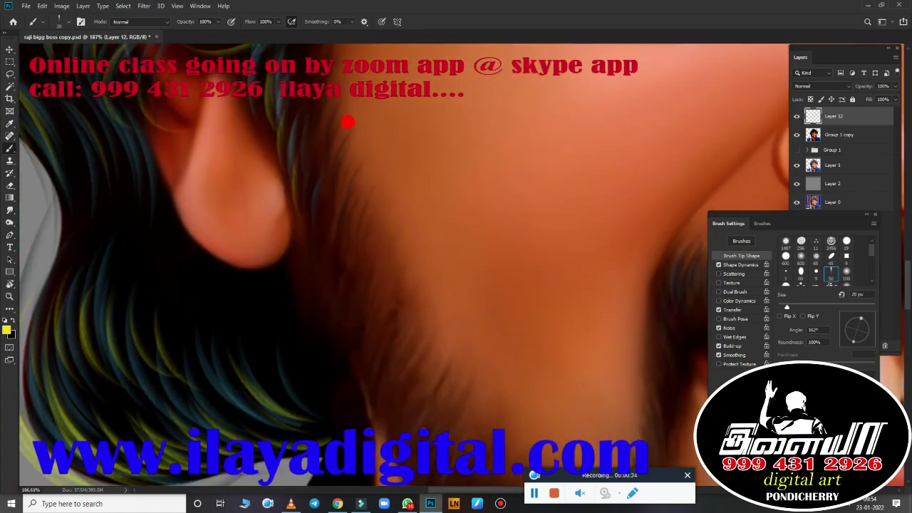
key("x")
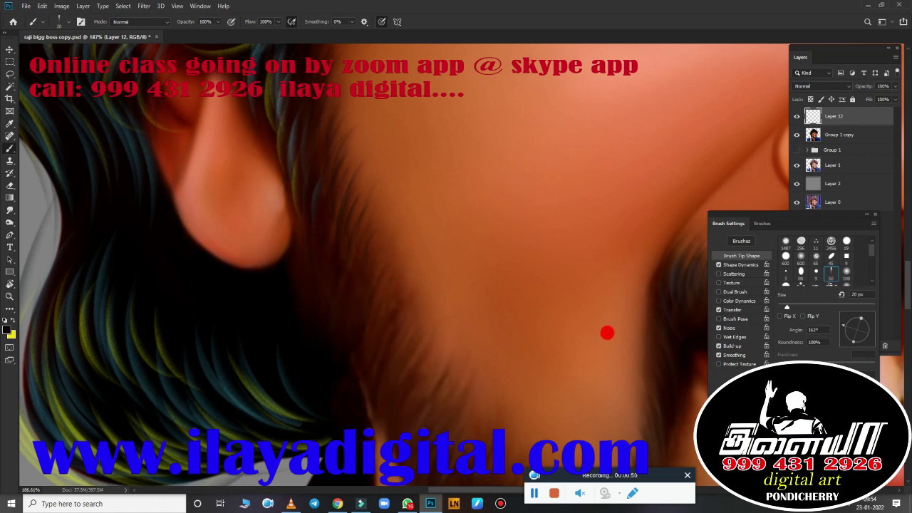
key("z")
scroll(409, 307, "up", 1)
scroll(412, 312, "up", 1)
scroll(435, 295, "up", 1)
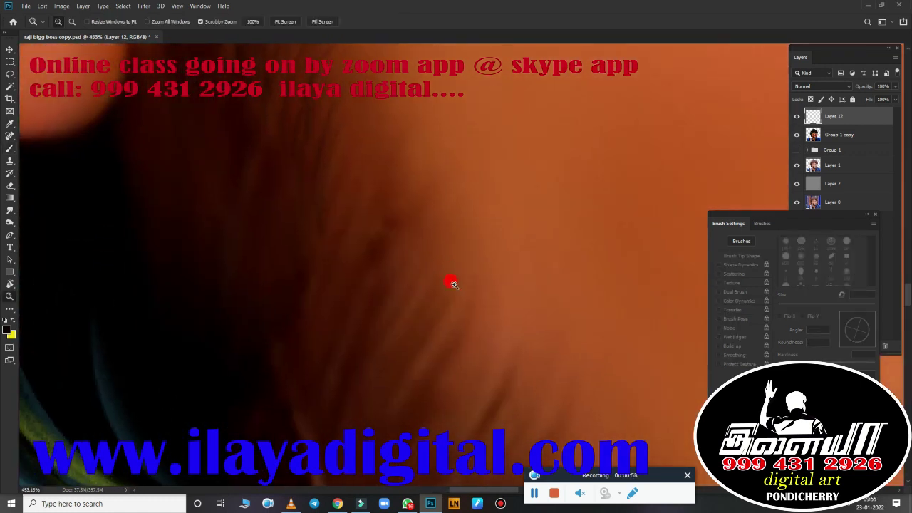
key("b")
scroll(326, 187, "down", 1)
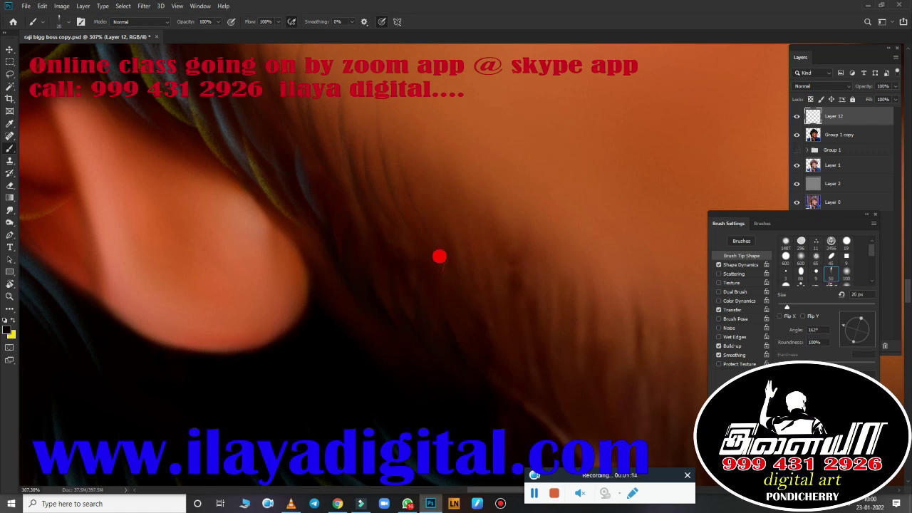
Step: Paint the first dark strands while moving along the beard edge below the ear
left_click_drag(505, 410, 304, 287)
left_click_drag(339, 325, 463, 396)
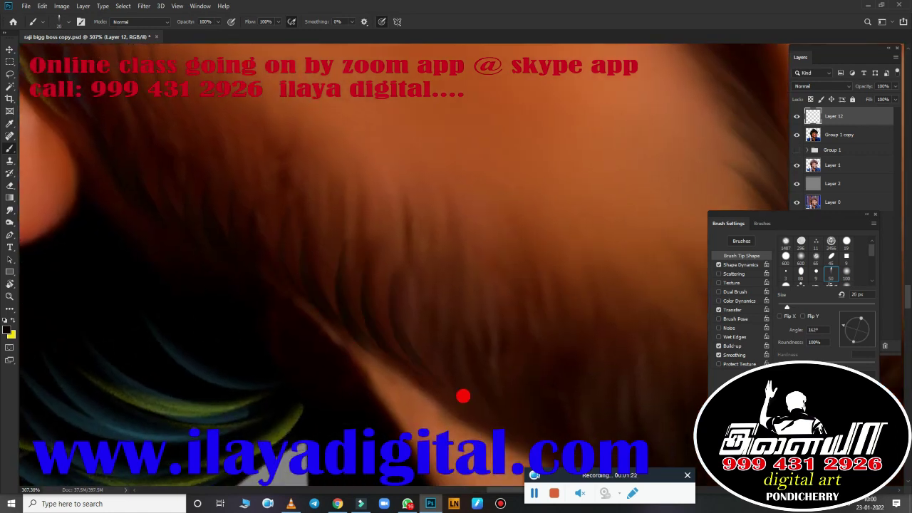
left_click_drag(302, 295, 224, 218)
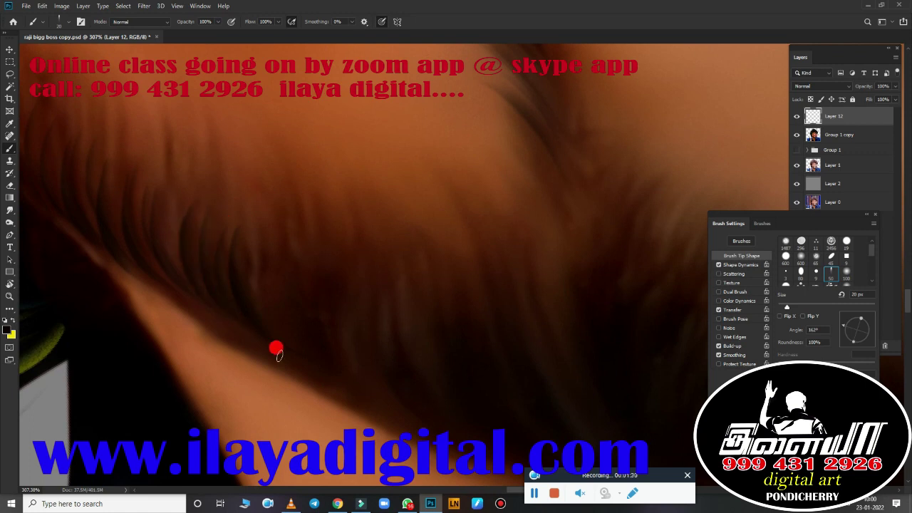
left_click_drag(347, 373, 238, 346)
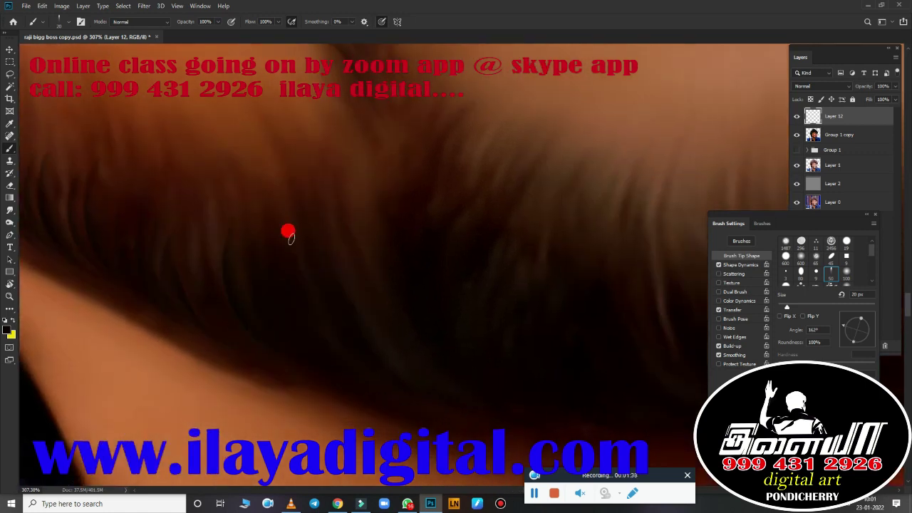
left_click_drag(209, 265, 230, 230)
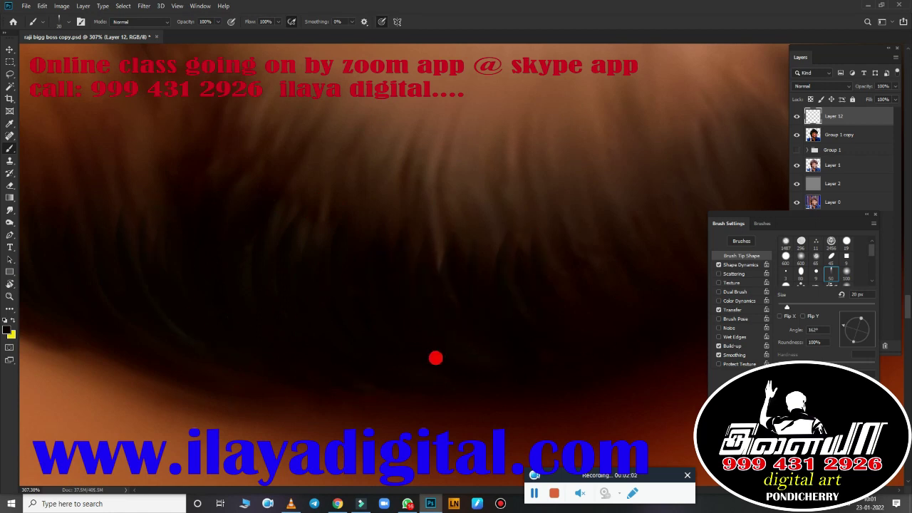
left_click_drag(434, 358, 376, 376)
scroll(376, 376, "up", 2)
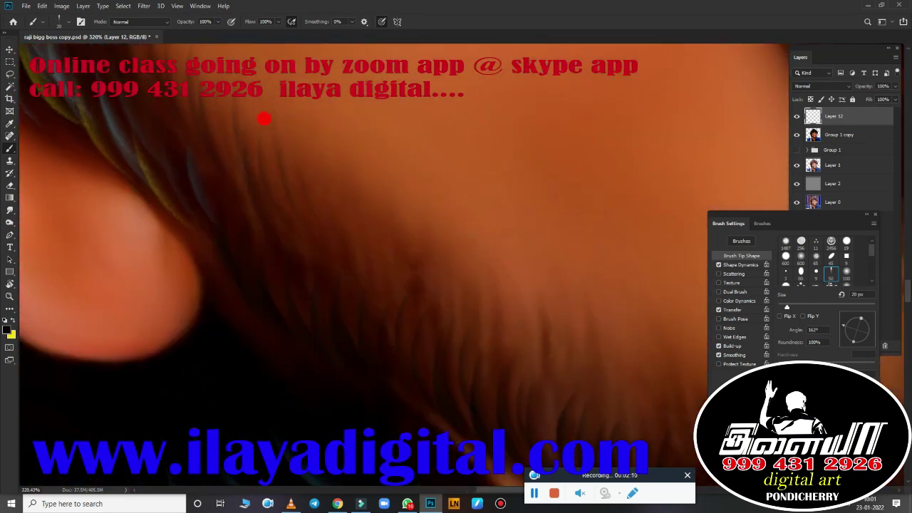
Step: Paint a row of ten short dark strands along the beard edge
left_click_drag(296, 166, 307, 227)
left_click_drag(345, 188, 365, 242)
left_click_drag(381, 211, 393, 259)
left_click_drag(417, 225, 432, 292)
left_click_drag(454, 246, 461, 306)
left_click_drag(484, 261, 513, 329)
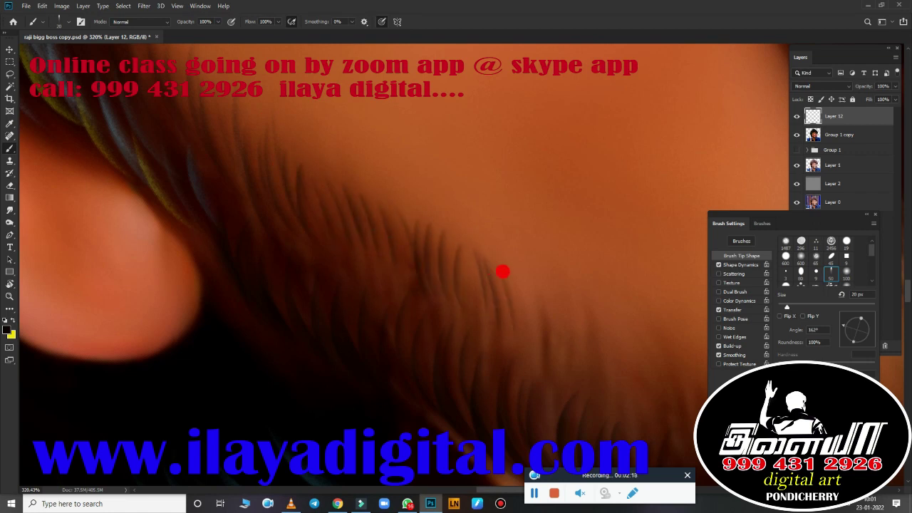
left_click_drag(510, 276, 539, 338)
left_click_drag(329, 203, 356, 298)
left_click_drag(365, 228, 377, 289)
left_click_drag(380, 242, 399, 268)
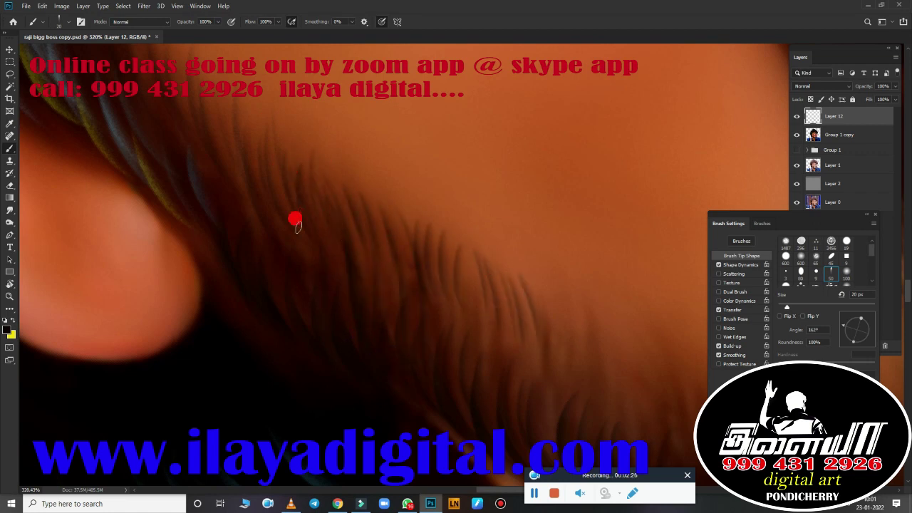
Step: Paint seven more dark strands across the beard line
left_click_drag(221, 198, 181, 299)
left_click_drag(265, 201, 279, 263)
left_click_drag(292, 212, 317, 282)
left_click_drag(322, 228, 338, 295)
left_click_drag(379, 258, 393, 330)
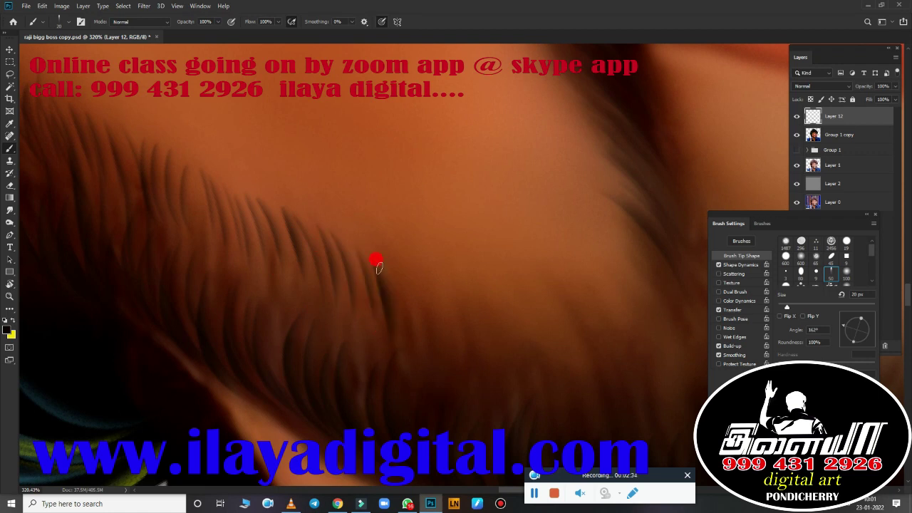
left_click_drag(403, 248, 436, 339)
left_click_drag(443, 293, 477, 358)
left_click_drag(481, 288, 519, 361)
Step: Add six more dark strands on the left side of the beard
left_click_drag(528, 297, 560, 347)
left_click_drag(242, 209, 272, 353)
left_click_drag(250, 320, 280, 363)
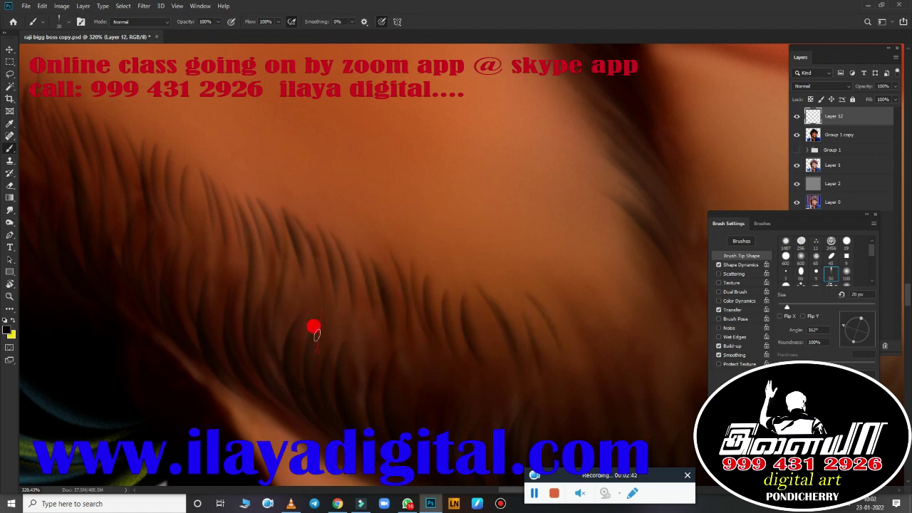
left_click_drag(314, 329, 317, 366)
left_click_drag(356, 265, 372, 366)
left_click_drag(212, 189, 208, 336)
Step: Add dark strands to the lower beard and the middle of the beard
scroll(199, 317, "down", 2)
left_click_drag(216, 180, 227, 334)
left_click_drag(251, 185, 274, 240)
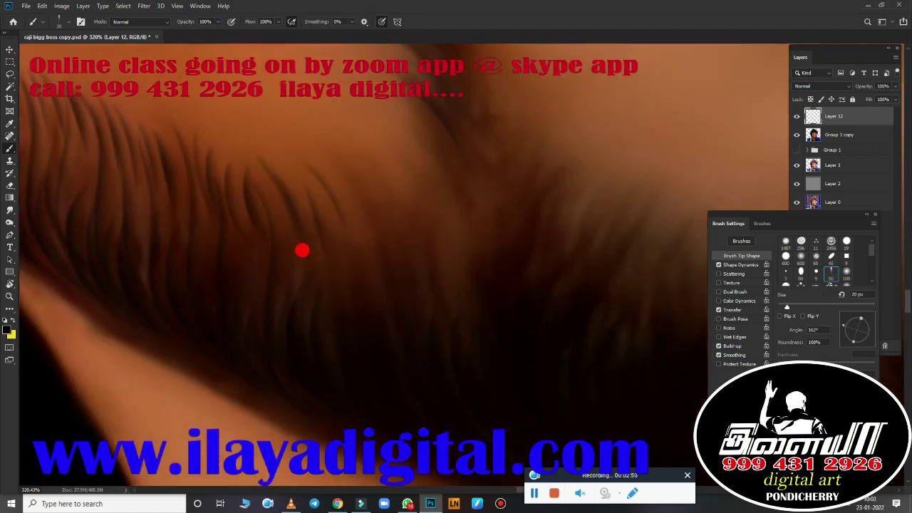
scroll(307, 271, "up", 2)
mouse_move(376, 201)
left_mouse_down()
mouse_move(352, 285)
mouse_move(339, 295)
left_mouse_up()
left_click_drag(341, 214, 313, 306)
left_click_drag(329, 235, 307, 316)
left_click_drag(321, 242, 293, 346)
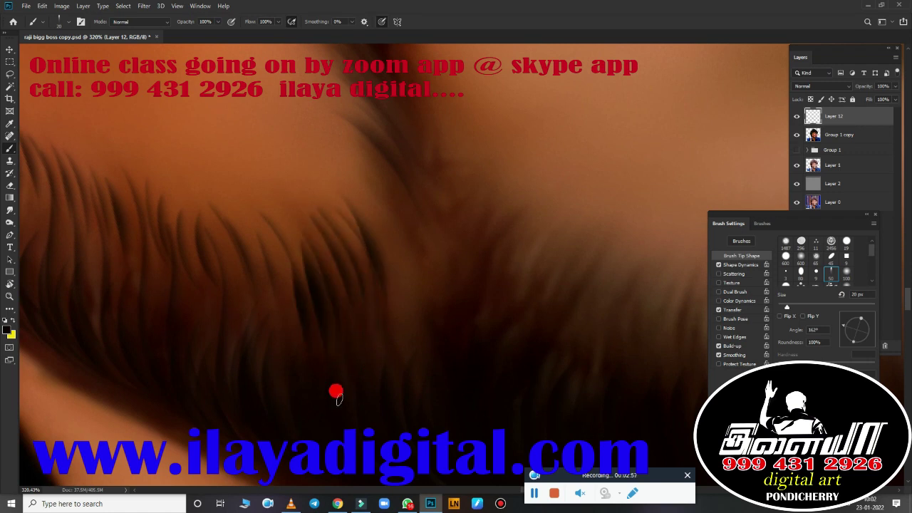
Step: Paint more lower-beard strands, undoing one stray long vertical stroke
scroll(335, 392, "down", 2)
left_click_drag(379, 136, 356, 285)
left_click_drag(282, 142, 255, 335)
left_click_drag(246, 139, 227, 256)
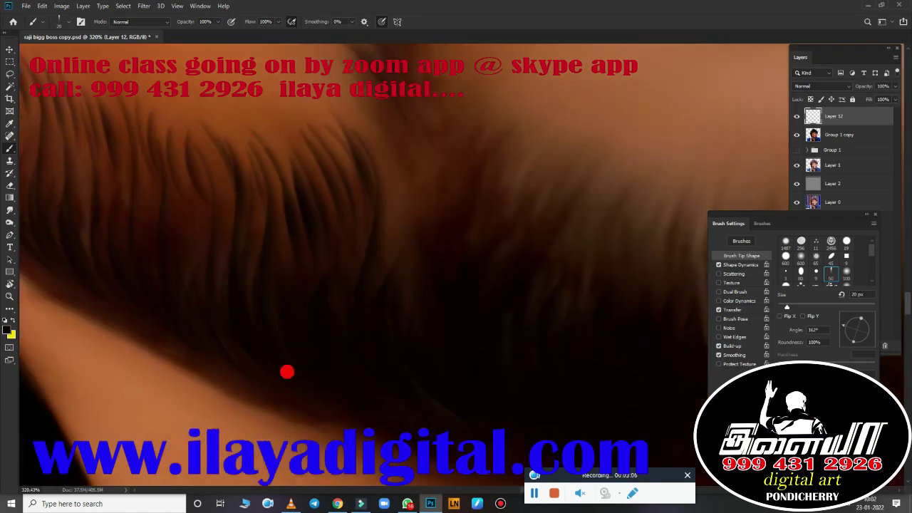
scroll(278, 391, "up", 2)
left_click_drag(227, 135, 248, 298)
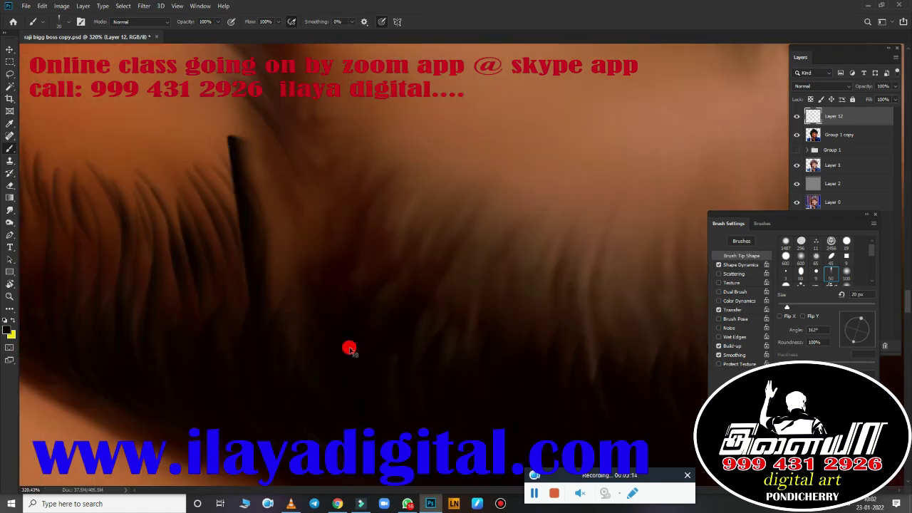
key("ctrl+z")
left_click_drag(249, 139, 270, 270)
left_click_drag(285, 125, 278, 320)
Step: Paint a series of curved dark strands across the beard
scroll(299, 357, "up", 2)
left_click_drag(313, 178, 243, 242)
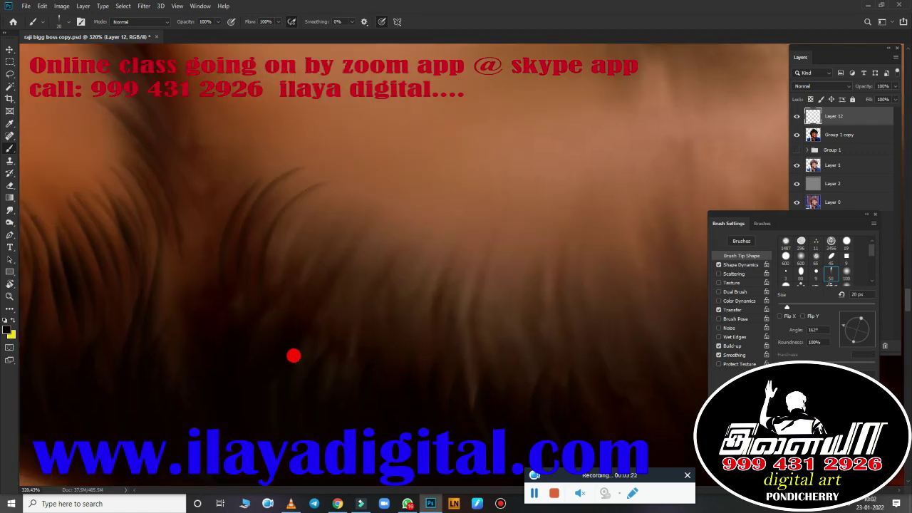
left_click_drag(349, 194, 285, 278)
left_click_drag(413, 202, 366, 303)
left_click_drag(427, 234, 384, 353)
mouse_move(498, 225)
left_mouse_down()
mouse_move(456, 349)
mouse_move(491, 335)
left_mouse_up()
left_click_drag(320, 186, 295, 313)
left_click_drag(264, 178, 235, 239)
left_click_drag(284, 158, 260, 274)
scroll(214, 208, "down", 2)
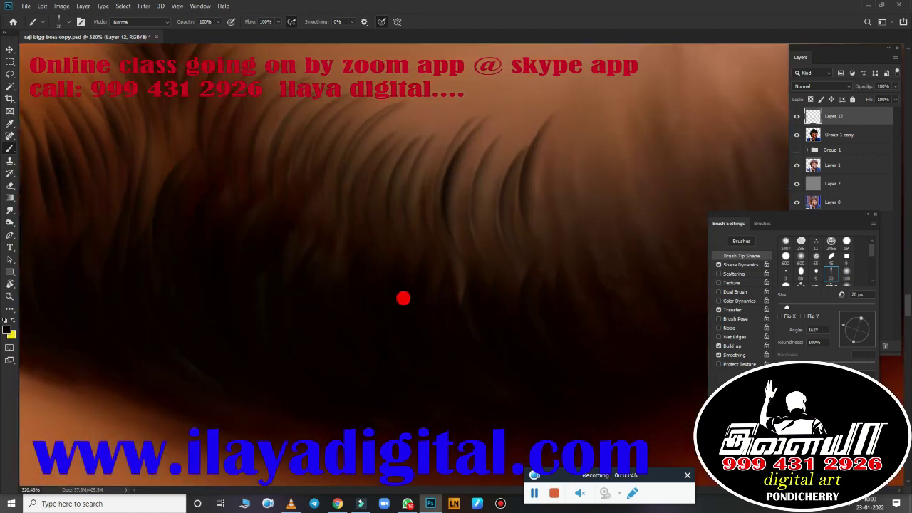
Step: Add two more dark strands in the middle of the beard near the collar
left_click_drag(403, 299, 369, 343)
scroll(369, 343, "down", 5)
scroll(464, 399, "up", 4)
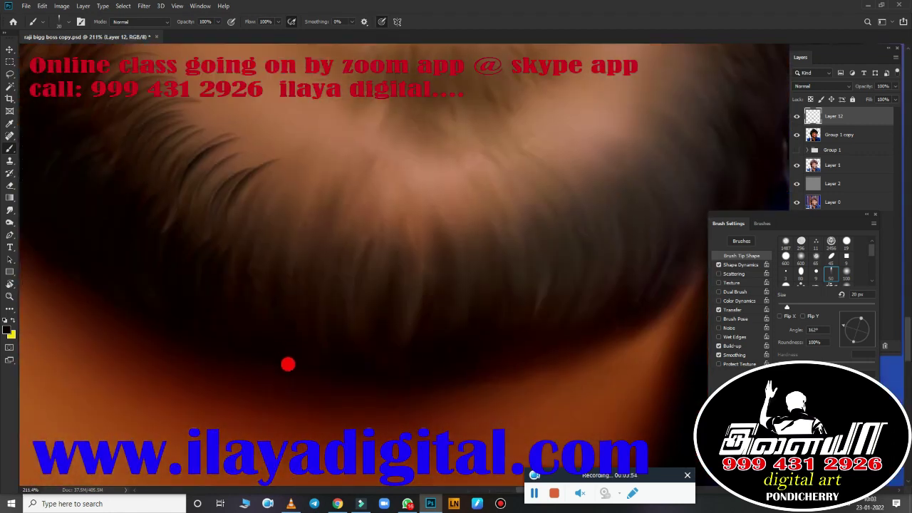
mouse_move(311, 257)
left_mouse_down()
mouse_move(302, 307)
mouse_move(327, 316)
left_mouse_up()
mouse_move(350, 266)
left_mouse_down()
mouse_move(346, 319)
mouse_move(356, 323)
left_mouse_up()
left_click_drag(259, 346, 174, 270)
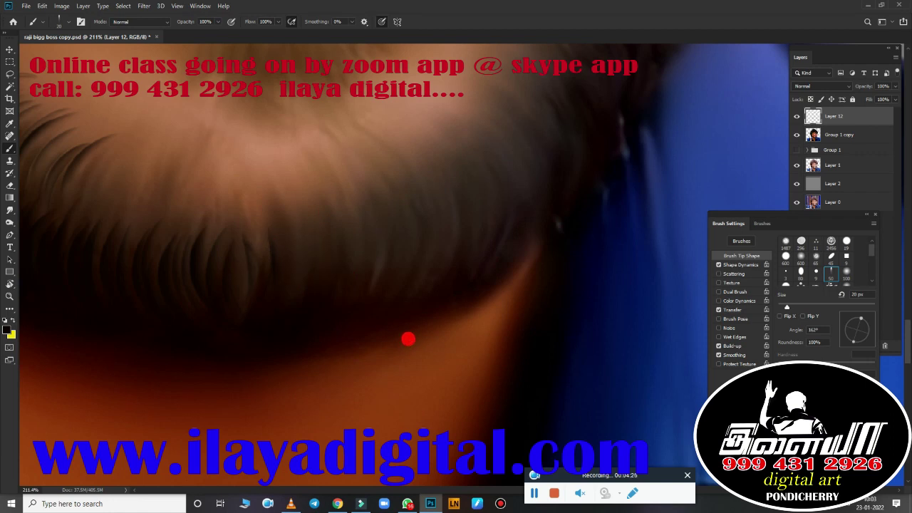
Step: Rotate the canvas to about -41 degrees and paint fine dark strands on the neck
key("r")
mouse_move(354, 339)
left_mouse_down()
mouse_move(207, 426)
mouse_move(392, 342)
left_mouse_up()
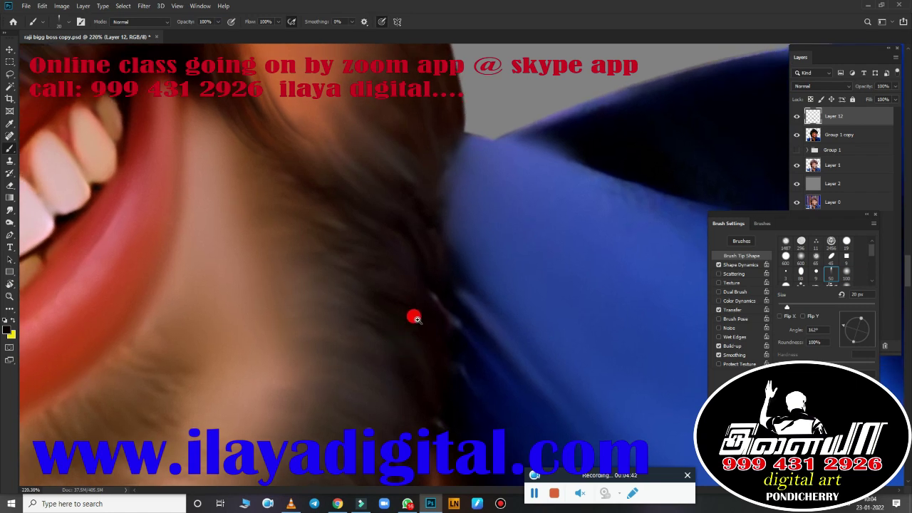
key("b")
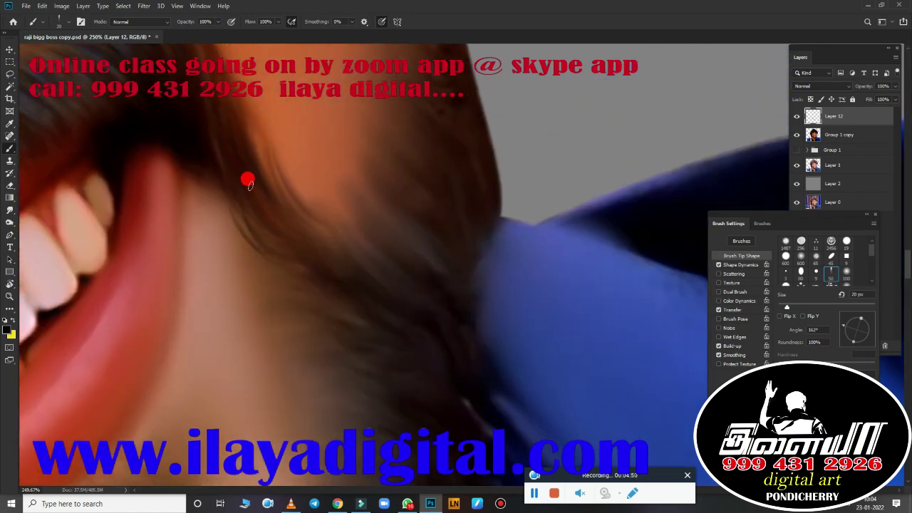
scroll(299, 264, "down", 2)
left_click_drag(298, 226, 395, 277)
left_click_drag(303, 269, 390, 293)
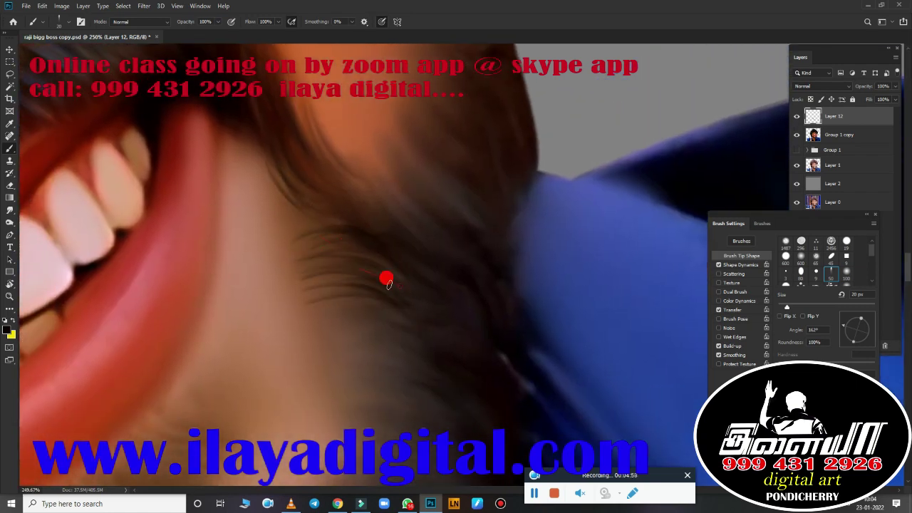
Step: Build up more dark hair strands along the jaw edge and down the neck
scroll(295, 176, "down", 2)
left_click_drag(296, 235, 402, 267)
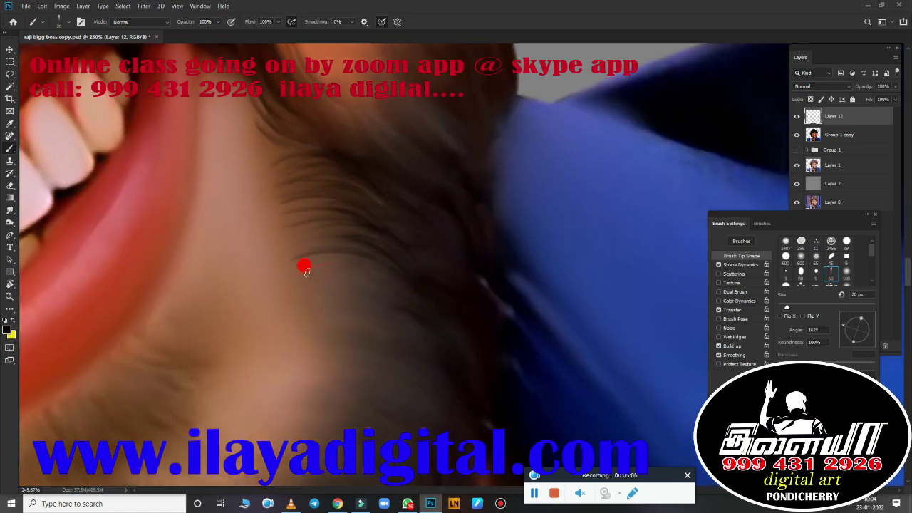
left_click_drag(304, 263, 410, 298)
left_click_drag(317, 333, 419, 371)
left_click_drag(390, 399, 325, 381)
left_click_drag(314, 303, 420, 328)
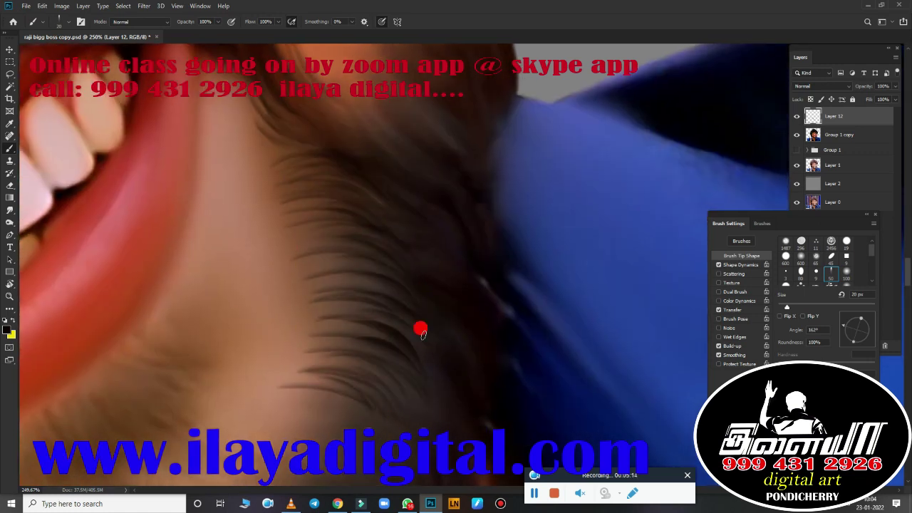
left_click_drag(374, 246, 325, 230)
left_click_drag(371, 193, 332, 201)
scroll(252, 146, "up", 1)
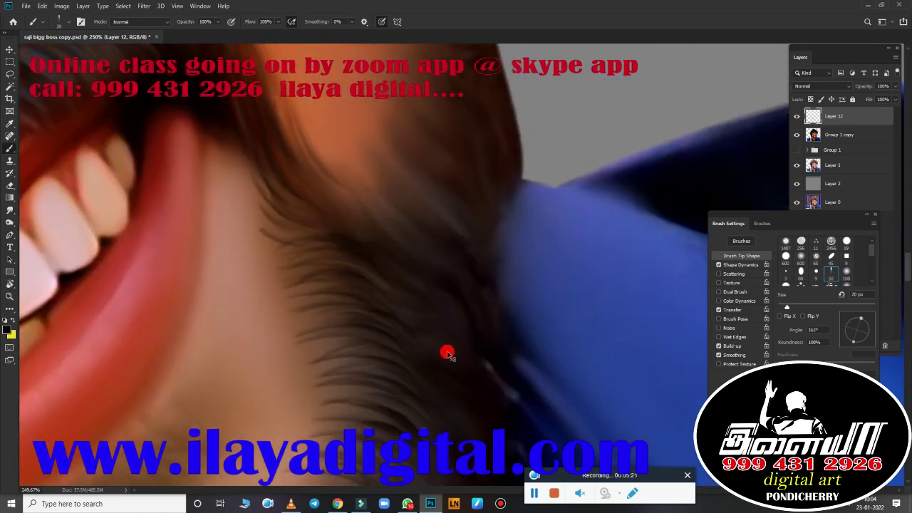
scroll(390, 351, "down", 2)
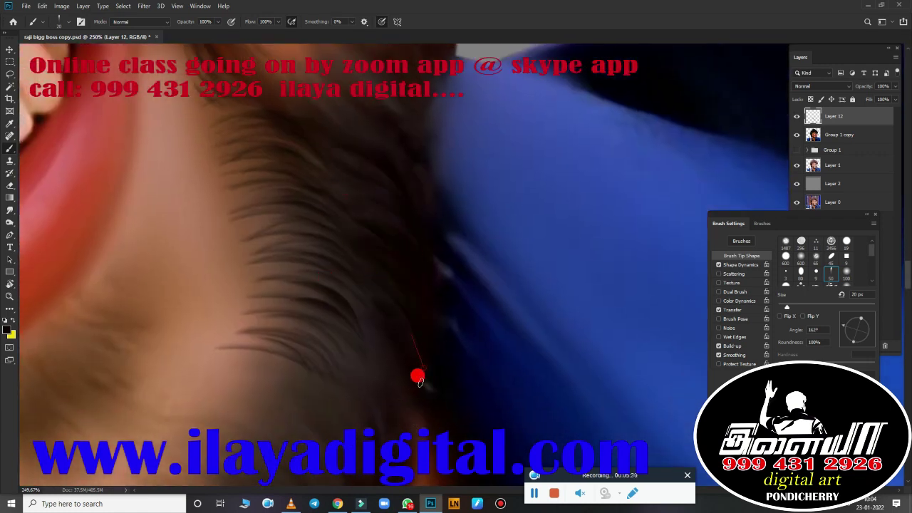
left_click_drag(411, 400, 388, 379)
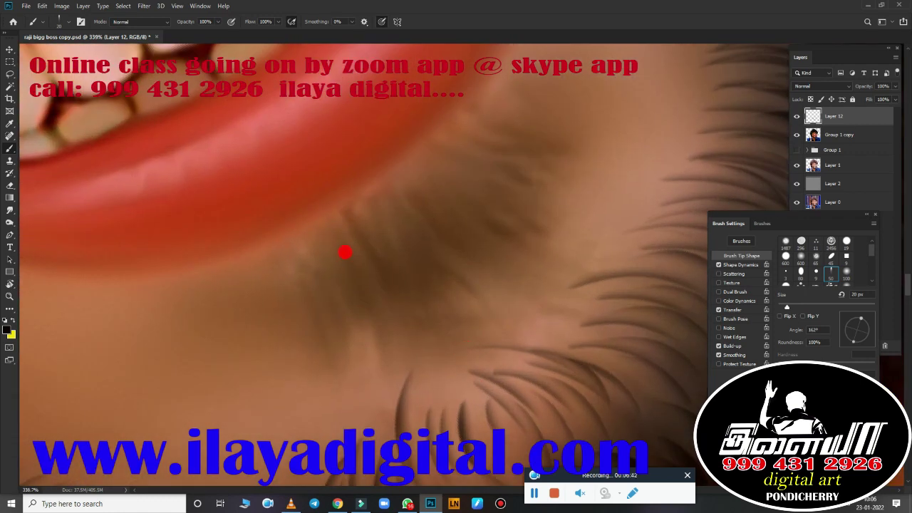
Step: Paint short dark beard hairs under the lower lip and on the chin
left_click_drag(376, 201, 381, 242)
left_click_drag(392, 193, 399, 239)
left_click_drag(406, 189, 416, 235)
left_click_drag(418, 187, 434, 228)
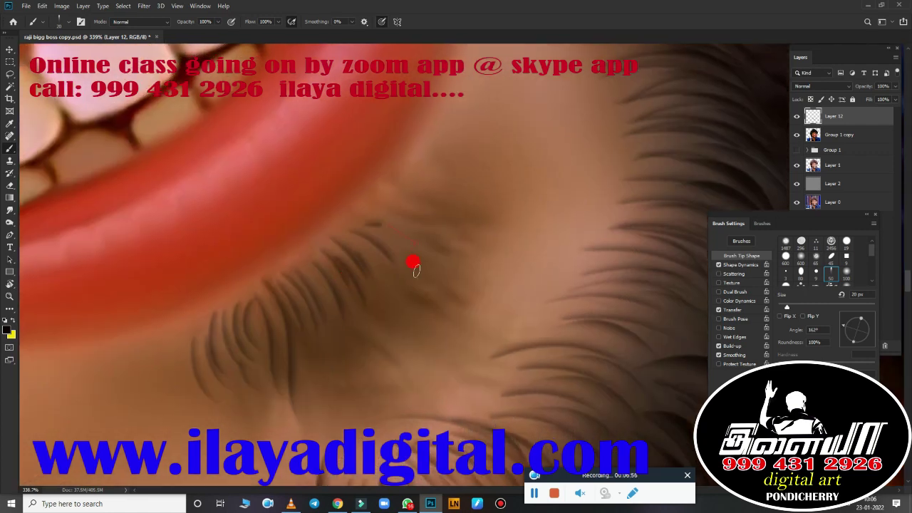
left_click_drag(414, 246, 363, 198)
left_click_drag(425, 206, 395, 171)
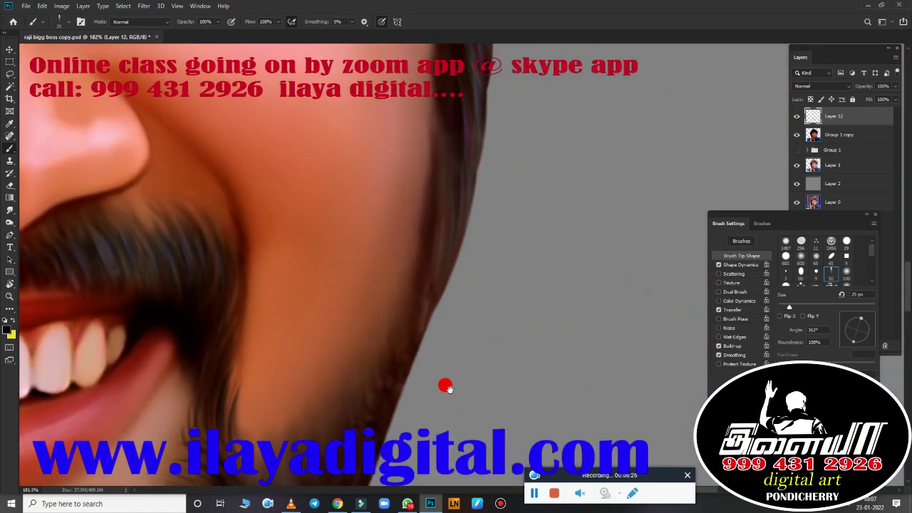
Step: Smooth the jaw edge and add short dark strokes along the jaw beard, zooming to check
left_click_drag(442, 232, 412, 354)
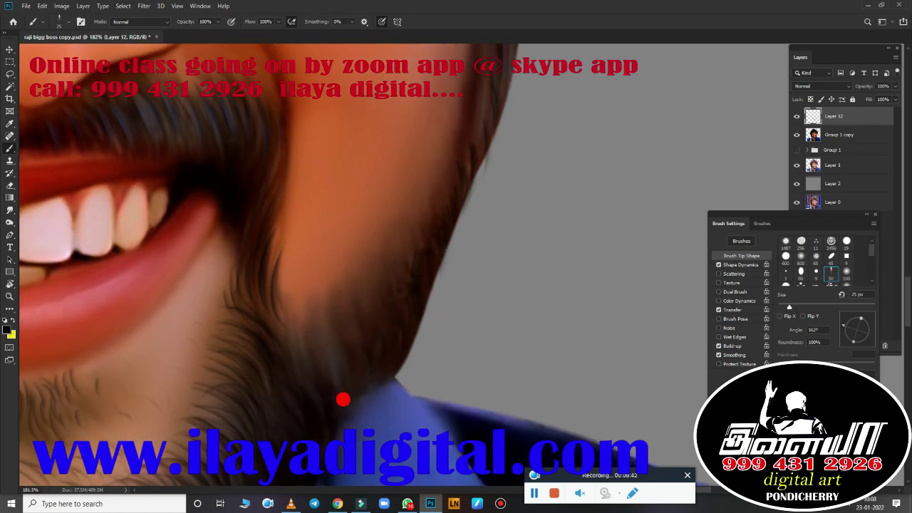
scroll(466, 349, "up", 3)
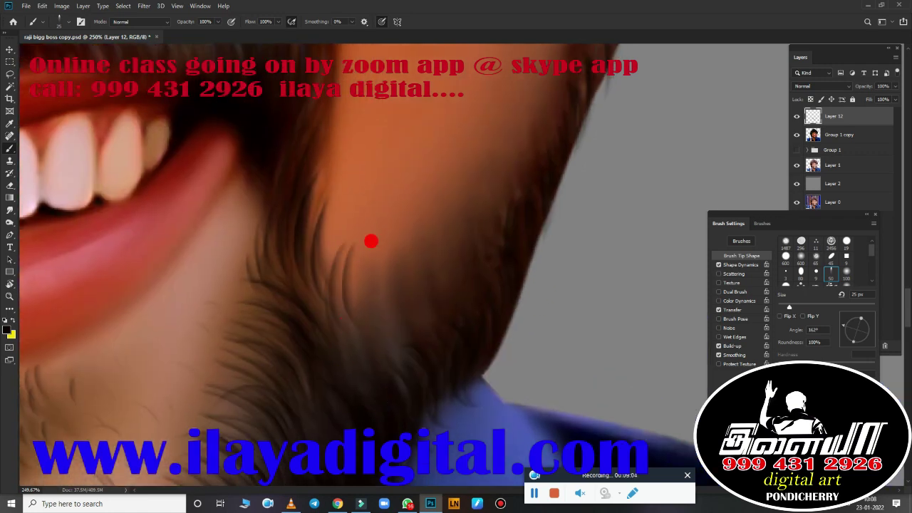
mouse_move(370, 241)
left_mouse_down()
mouse_move(389, 214)
mouse_move(442, 193)
mouse_move(437, 307)
mouse_move(358, 343)
mouse_move(423, 329)
mouse_move(456, 173)
mouse_move(469, 233)
mouse_move(452, 348)
mouse_move(381, 433)
mouse_move(468, 254)
mouse_move(417, 429)
mouse_move(470, 329)
mouse_move(458, 321)
mouse_move(519, 138)
mouse_move(412, 408)
mouse_move(295, 349)
left_mouse_up()
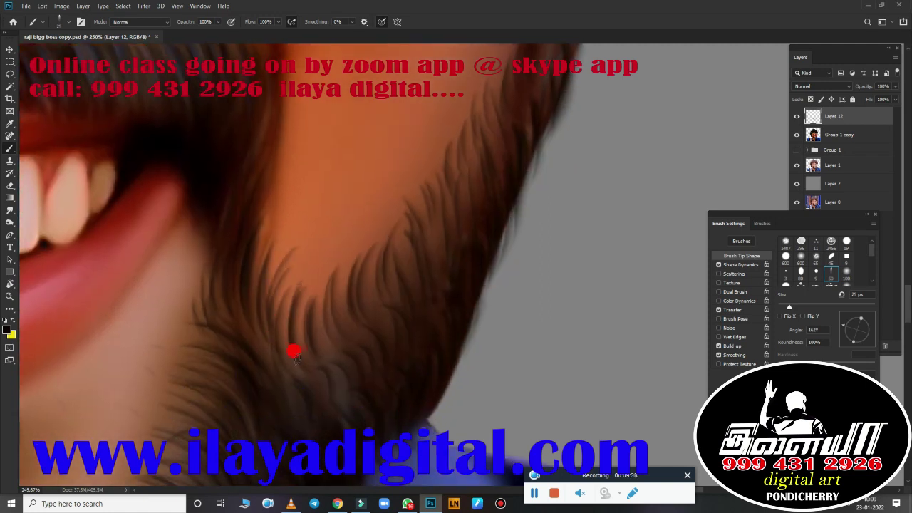
mouse_move(401, 147)
left_mouse_down()
mouse_move(438, 305)
mouse_move(448, 148)
mouse_move(511, 224)
mouse_move(434, 413)
mouse_move(446, 417)
mouse_move(471, 371)
left_mouse_up()
scroll(471, 371, "down", 3)
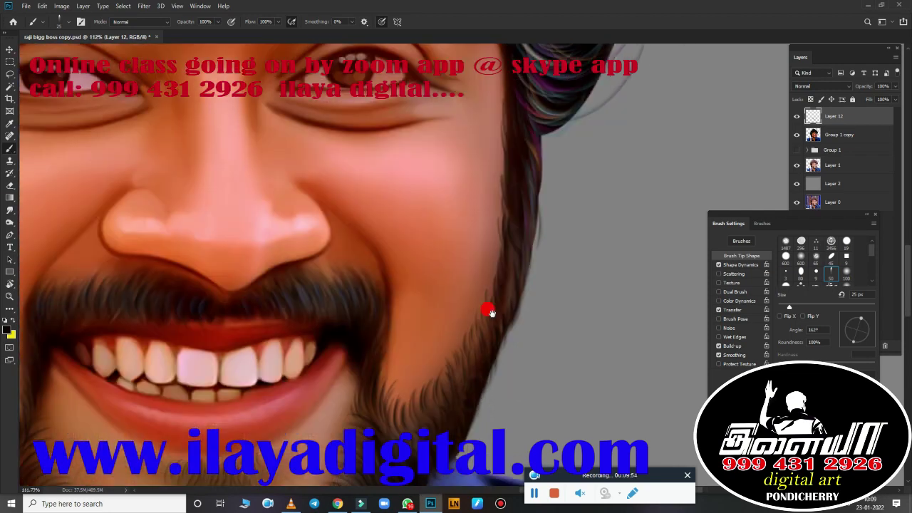
scroll(489, 309, "down", 3)
scroll(473, 356, "up", 4)
scroll(505, 417, "up", 1)
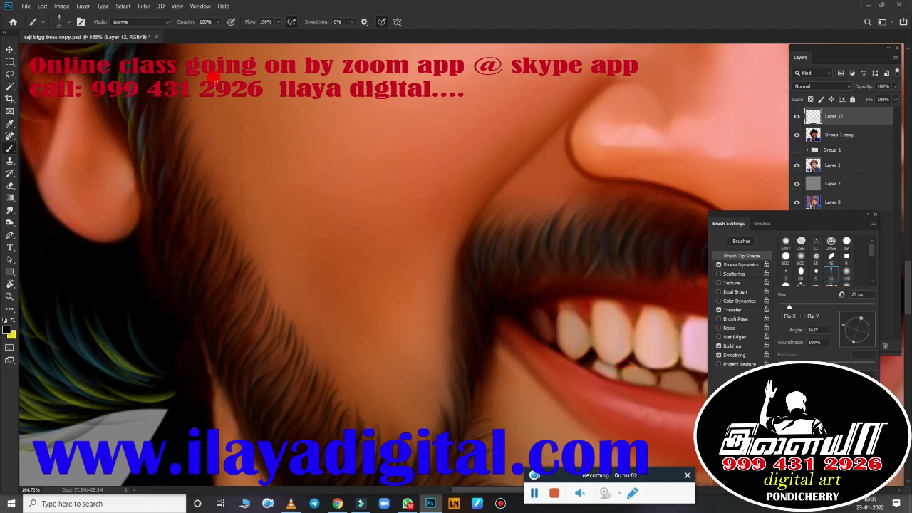
scroll(490, 382, "down", 3)
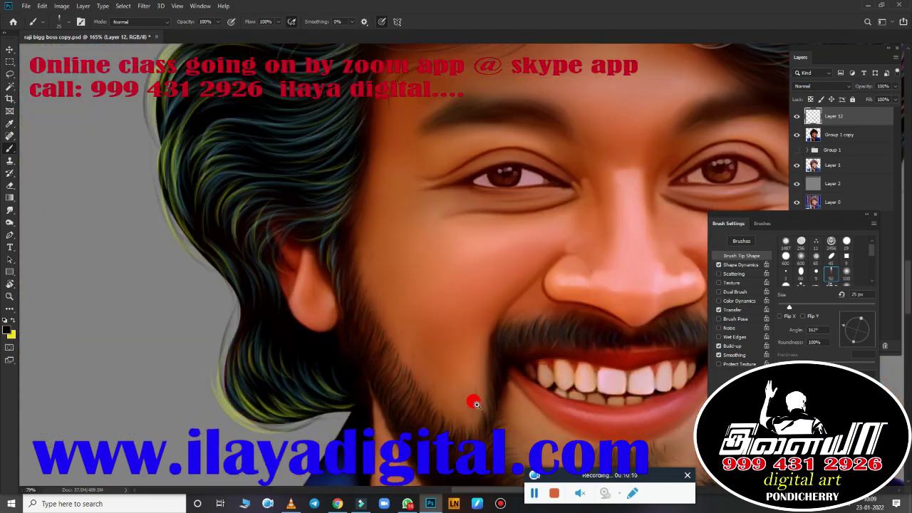
scroll(414, 384, "down", 2)
Step: Swap colours and pick a blue shade as the foreground paint colour
key("x")
left_click(6, 329)
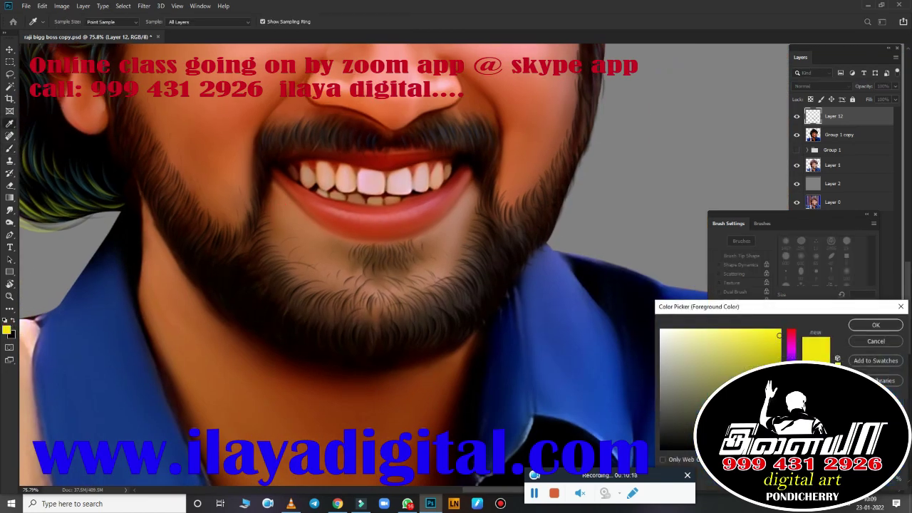
left_click_drag(698, 332, 745, 354)
key("Return")
key("b")
Step: Move the view across the teeth, chin and right side of the beard
scroll(499, 368, "up", 3)
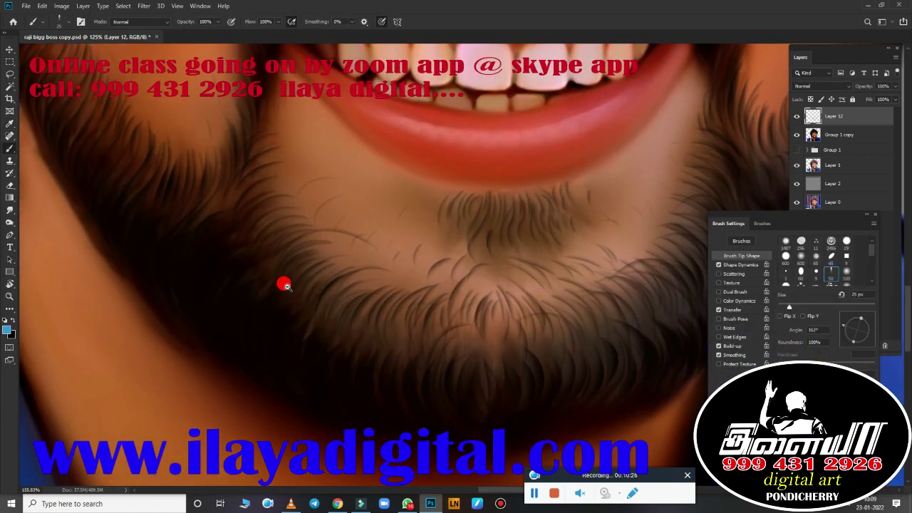
scroll(283, 285, "up", 2)
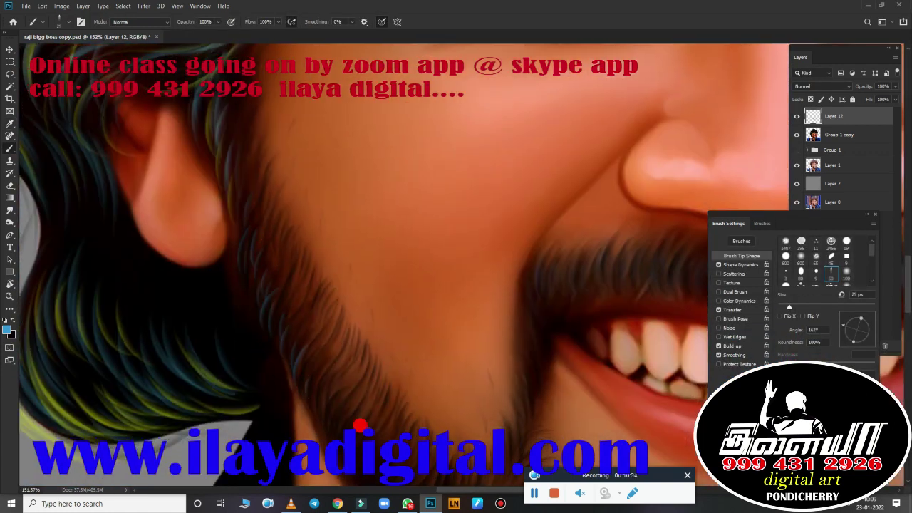
left_click_drag(301, 340, 189, 156)
mouse_move(303, 365)
left_mouse_down()
mouse_move(255, 277)
mouse_move(196, 217)
left_mouse_up()
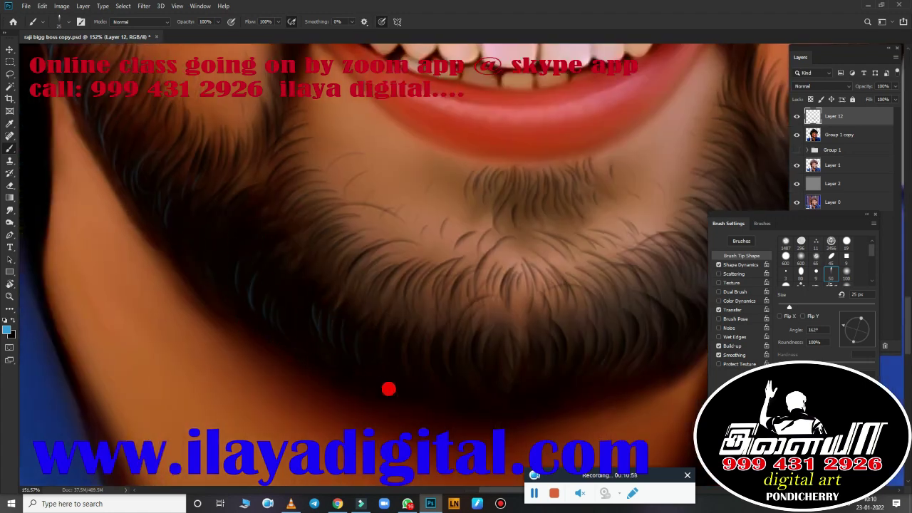
left_click_drag(387, 387, 244, 369)
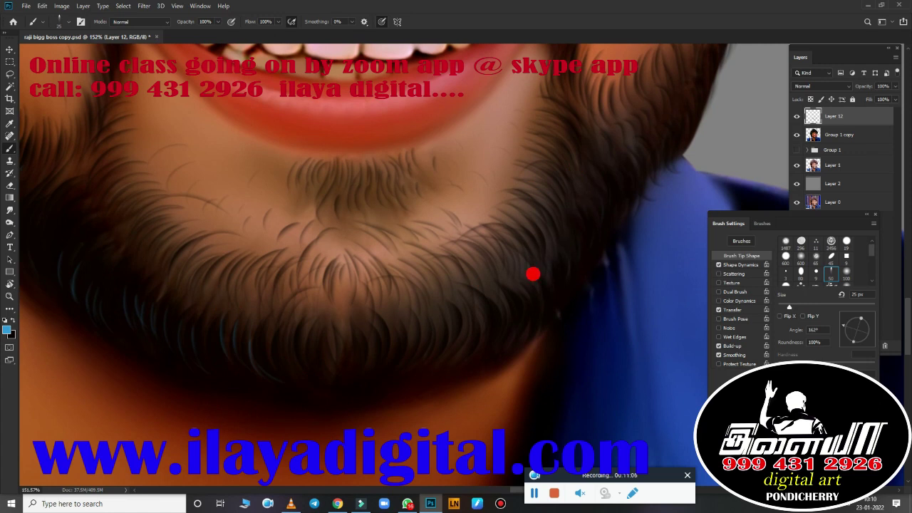
scroll(312, 374, "up", 3)
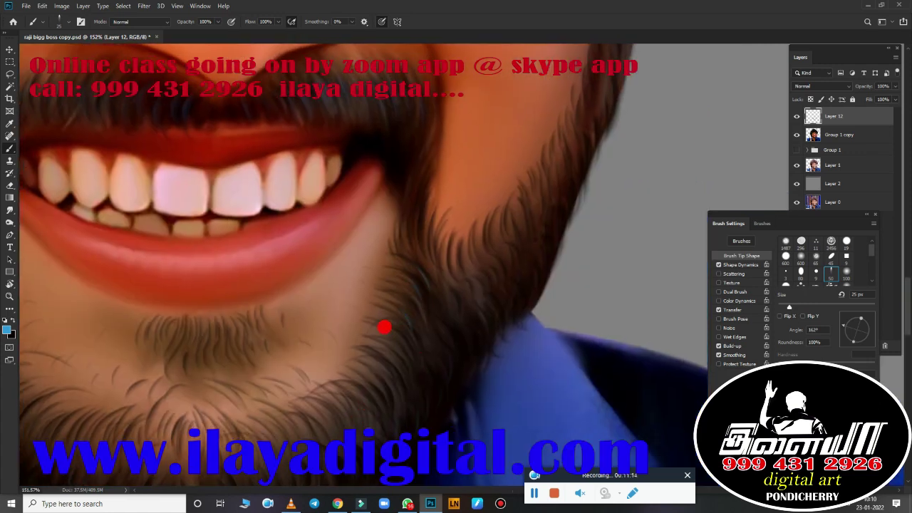
scroll(431, 215, "down", 3)
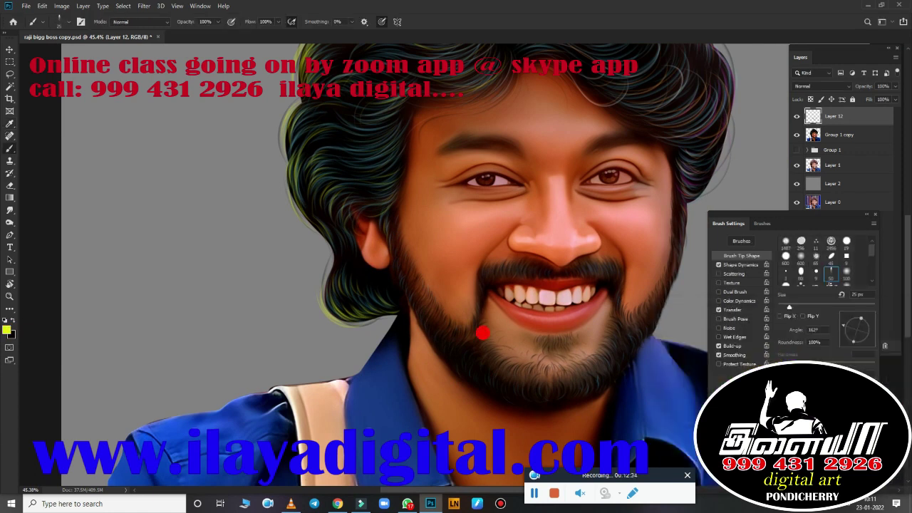
scroll(482, 333, "up", 5)
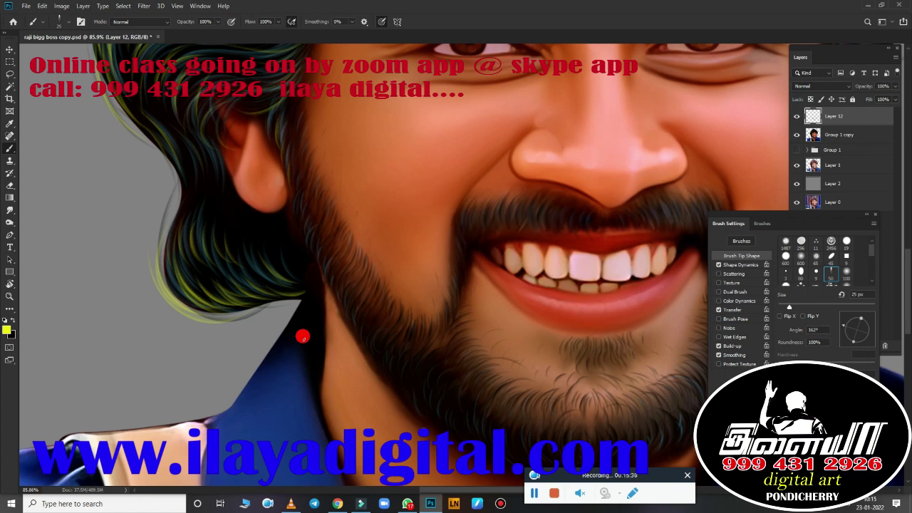
key("0")
mouse_move(393, 206)
left_mouse_down()
mouse_move(444, 242)
mouse_move(423, 207)
left_mouse_up()
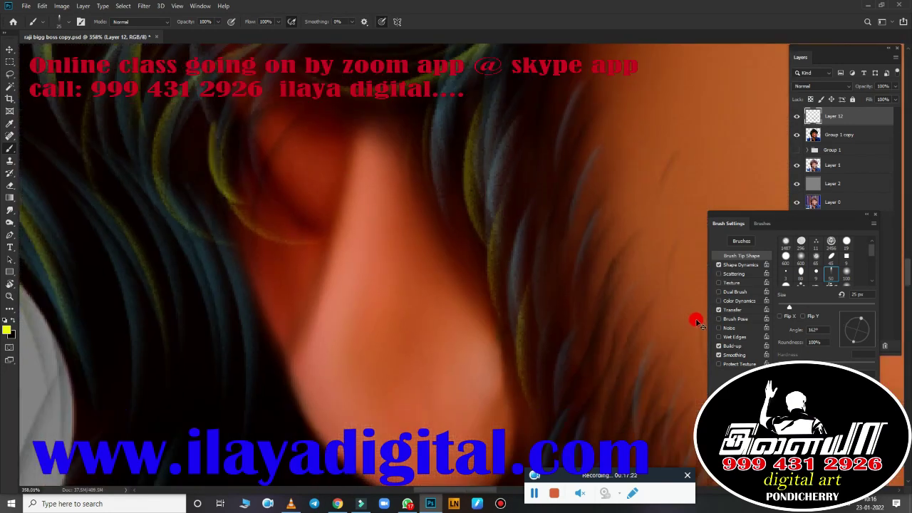